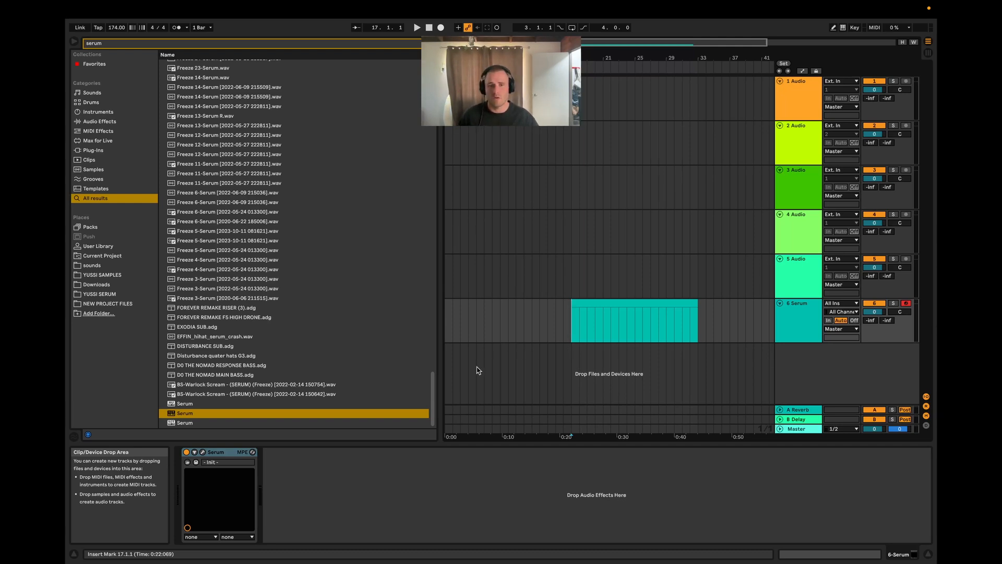
Step: Open the Serum synth interface on the 6 Serum track to view its initial patch, and close it
{"action": "left_click", "coordinate": [617, 306]}
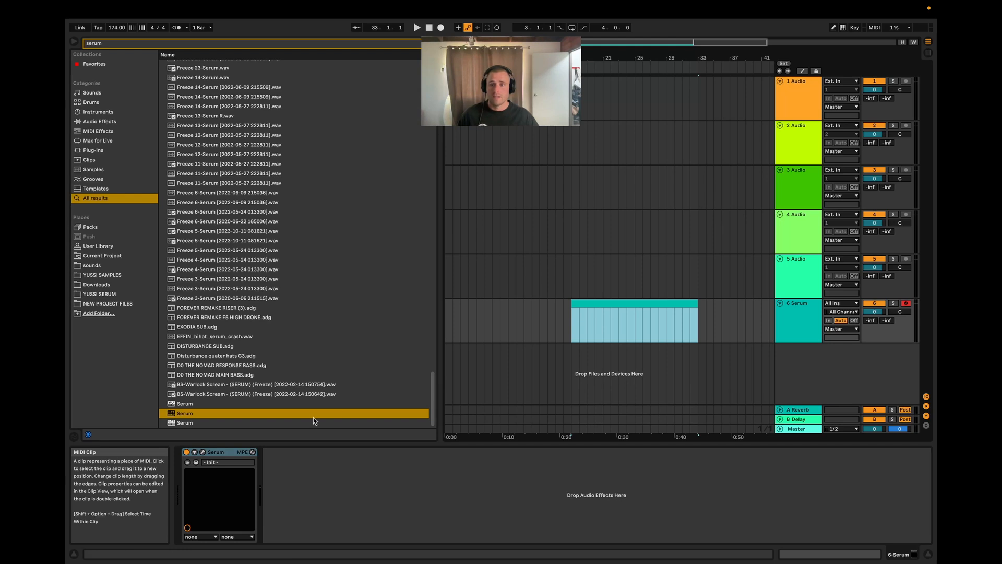
{"action": "left_click", "coordinate": [203, 452]}
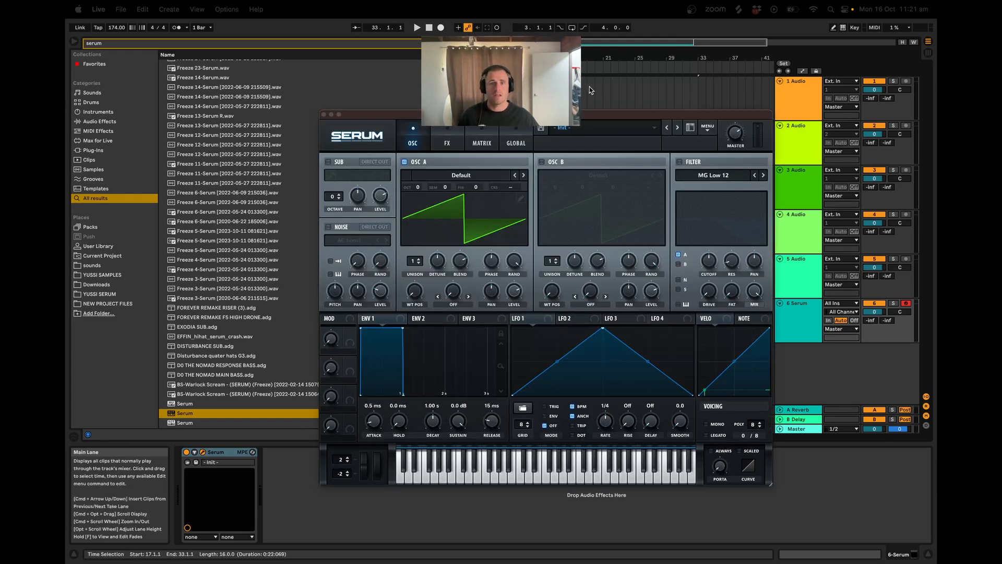
{"action": "left_click_drag", "start_coordinate": [545, 115], "coordinate": [512, 90]}
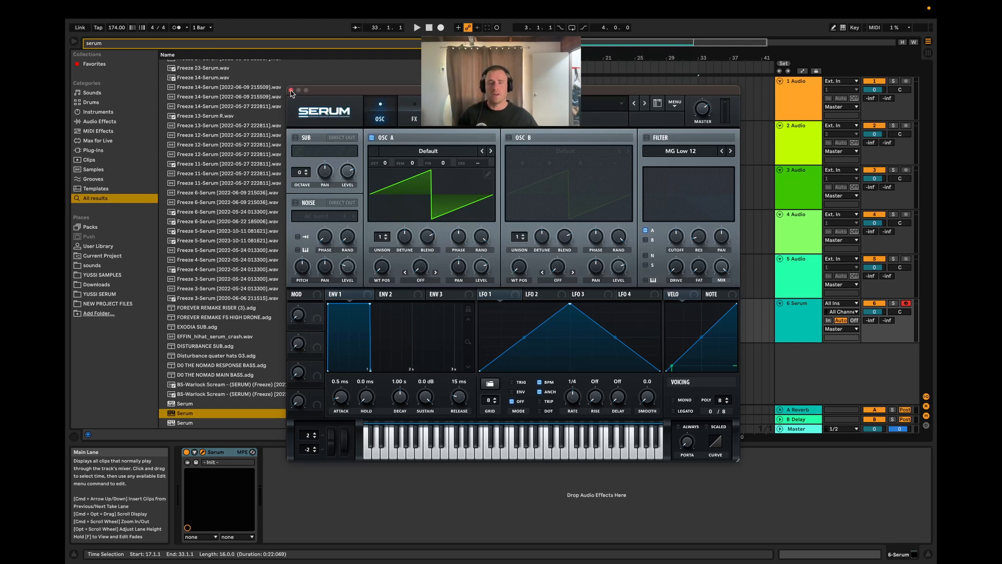
{"action": "left_click", "coordinate": [290, 91]}
Step: Open the MIDI clip on the 6 Serum track and audition the C0 and B0 keys in the low octave
{"action": "double_click", "coordinate": [593, 302]}
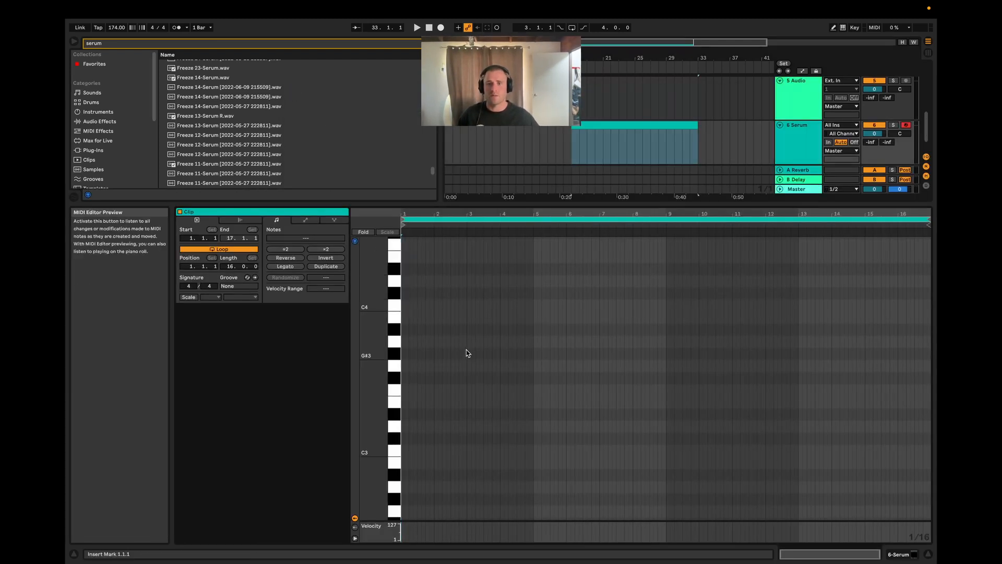
{"action": "scroll", "coordinate": [405, 398], "scroll_direction": "down", "scroll_amount": 10}
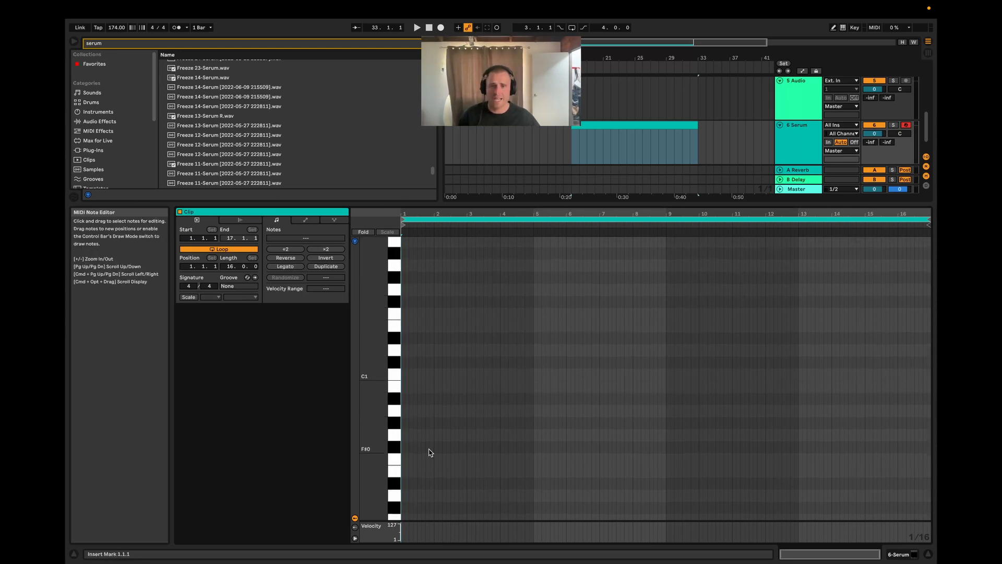
{"action": "scroll", "coordinate": [429, 451], "scroll_direction": "down", "scroll_amount": 3}
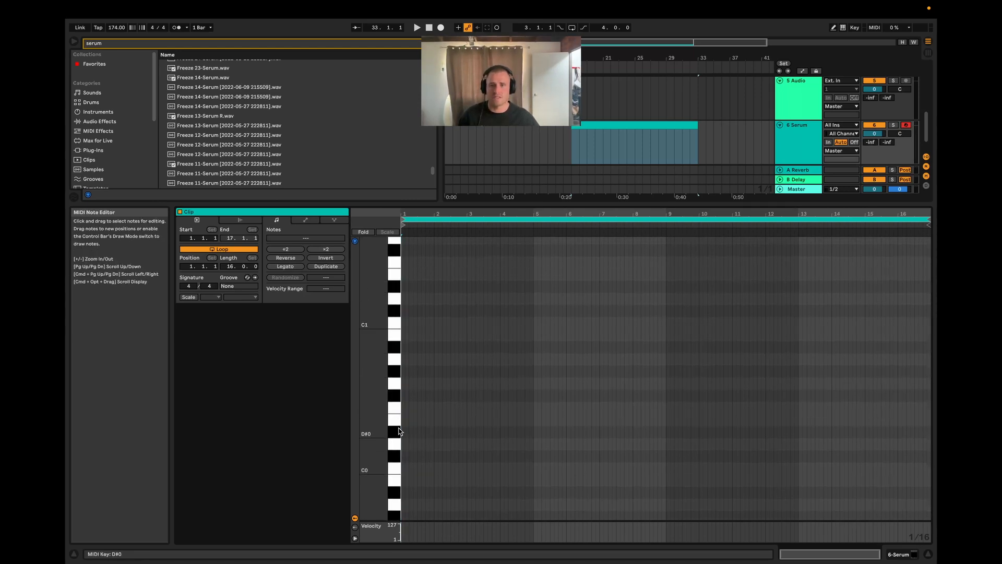
{"action": "left_click", "coordinate": [393, 468]}
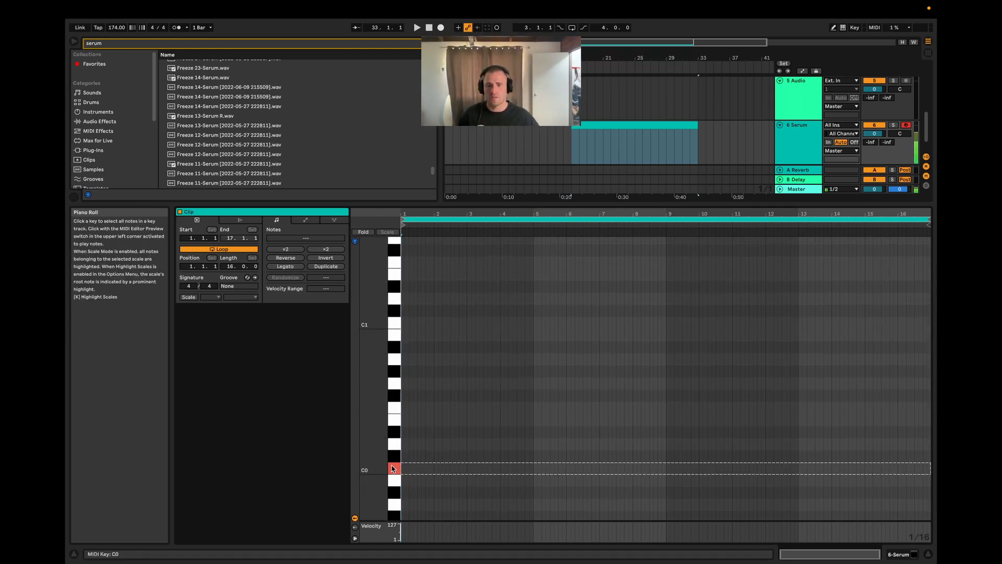
{"action": "left_click", "coordinate": [394, 336]}
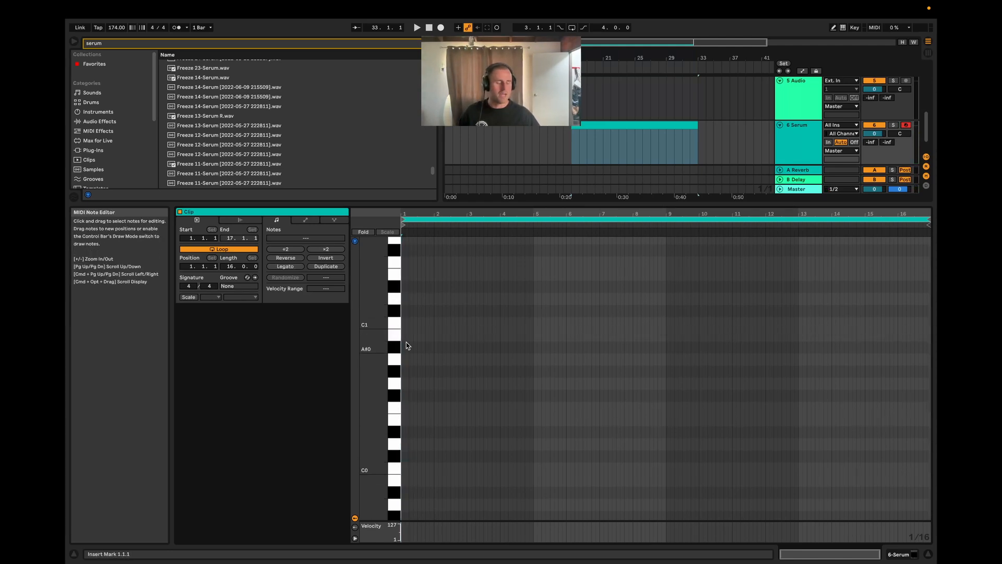
Step: Draw a sustained F0 note from 1.1.1 to 13.4.1 in the clip and play its beginning
{"action": "double_click", "coordinate": [404, 407]}
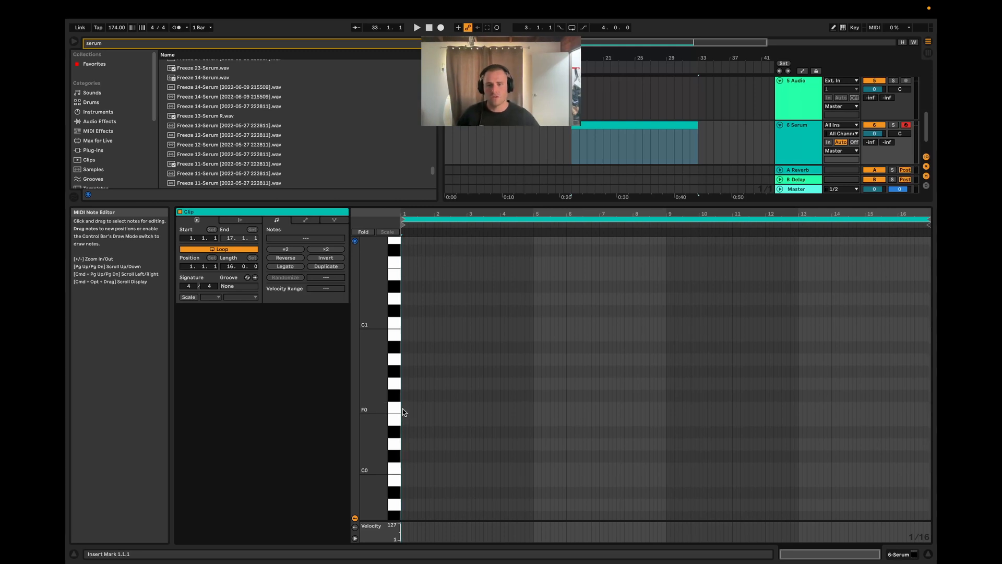
{"action": "left_click_drag", "start_coordinate": [403, 407], "coordinate": [830, 408]}
{"action": "key", "text": "plus"}
{"action": "key", "text": "plus"}
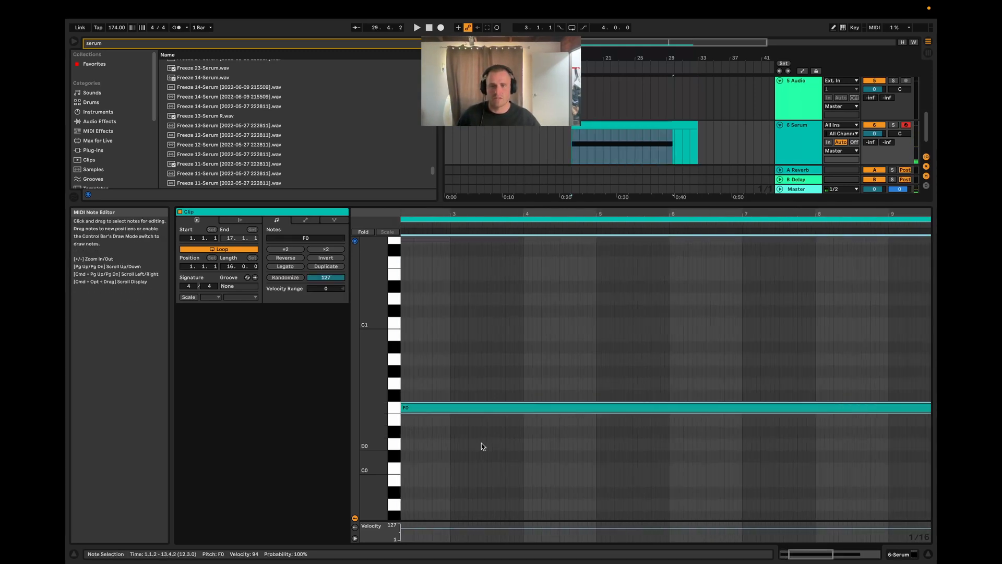
{"action": "left_click_drag", "start_coordinate": [415, 409], "coordinate": [411, 414]}
{"action": "scroll", "coordinate": [487, 405], "scroll_direction": "down", "scroll_amount": 3}
{"action": "key", "text": "space"}
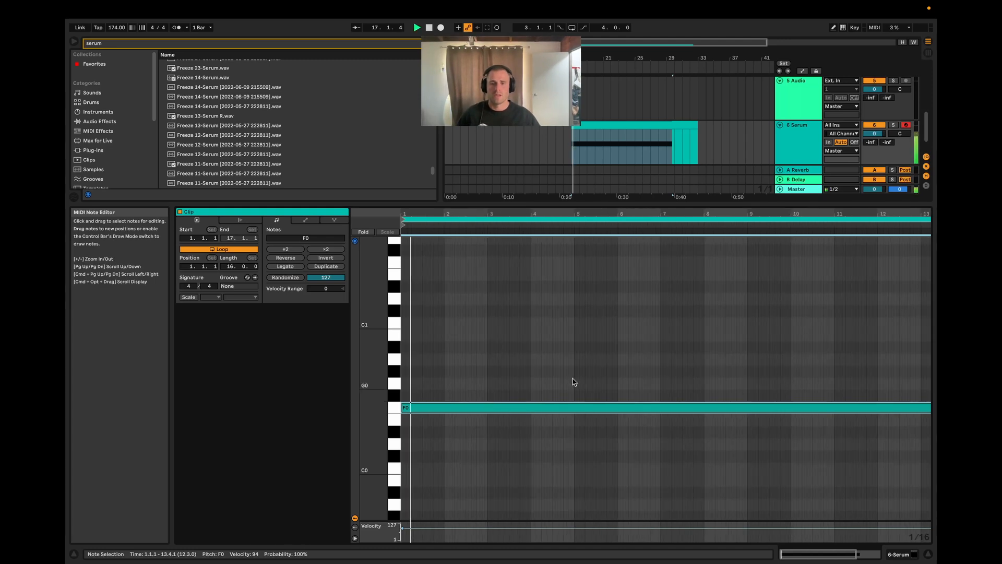
{"action": "key", "text": "space"}
Step: Search the browser for span and load the LAXX SPAN.adg analyzer rack onto the Master track
{"action": "key", "text": "shift+Tab"}
{"action": "left_click", "coordinate": [798, 430]}
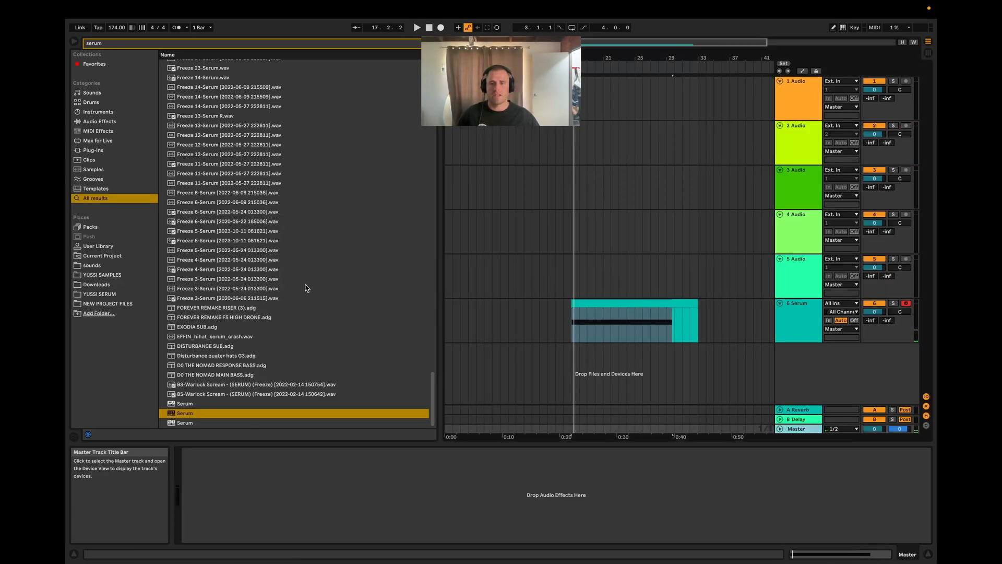
{"action": "mouse_move", "coordinate": [66, 14]}
{"action": "type", "text": "span"}
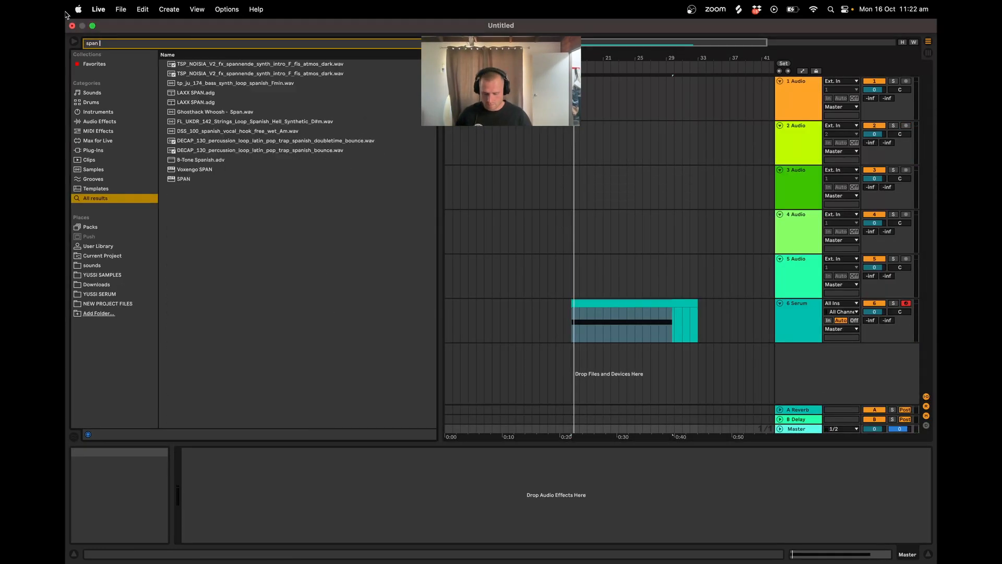
{"action": "double_click", "coordinate": [220, 104]}
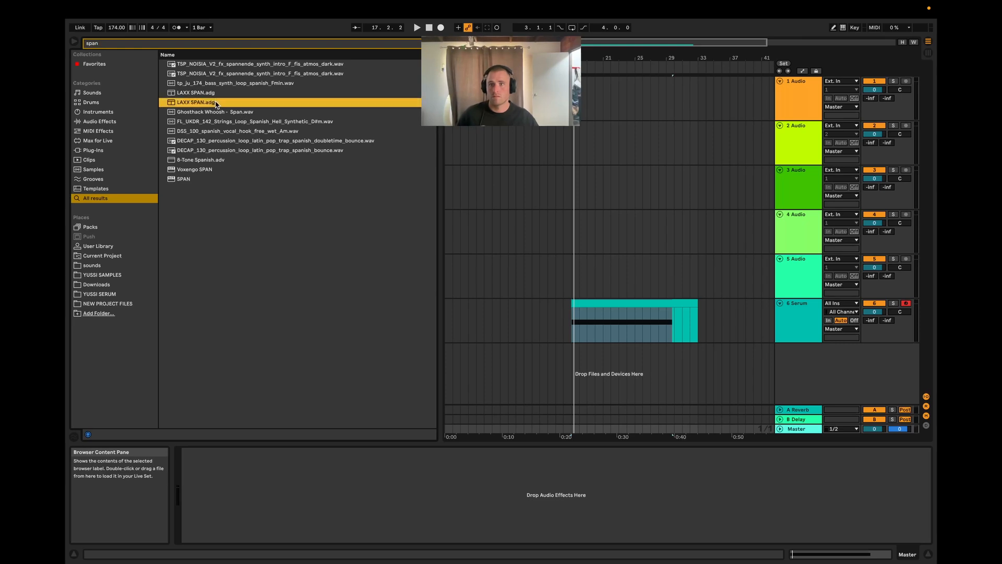
Step: Play the F0 note to check its spectrum in SPAN, and move the analyzer window clear of the Serum clip
{"action": "key", "text": "space"}
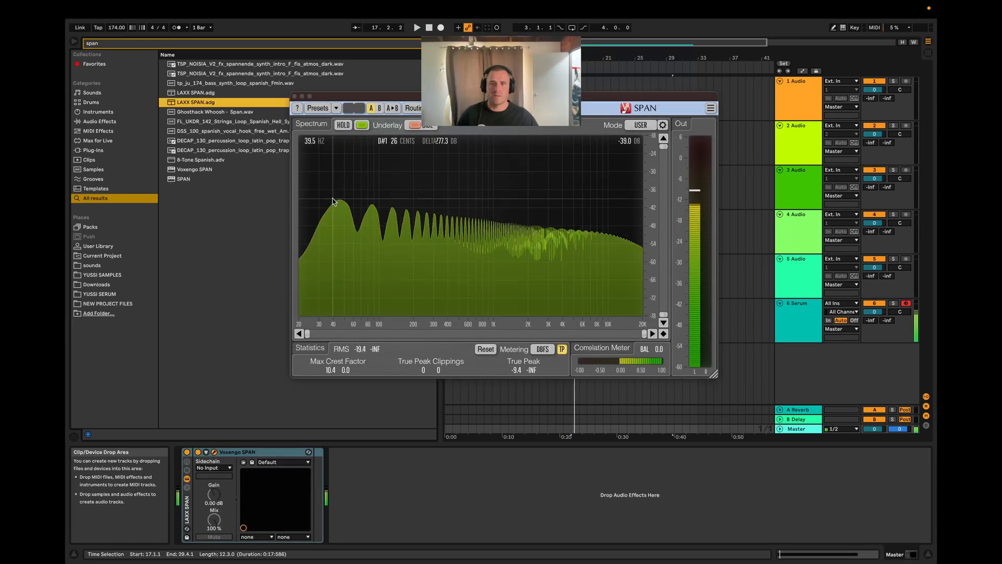
{"action": "key", "text": "space"}
{"action": "left_click_drag", "start_coordinate": [400, 95], "coordinate": [286, 37]}
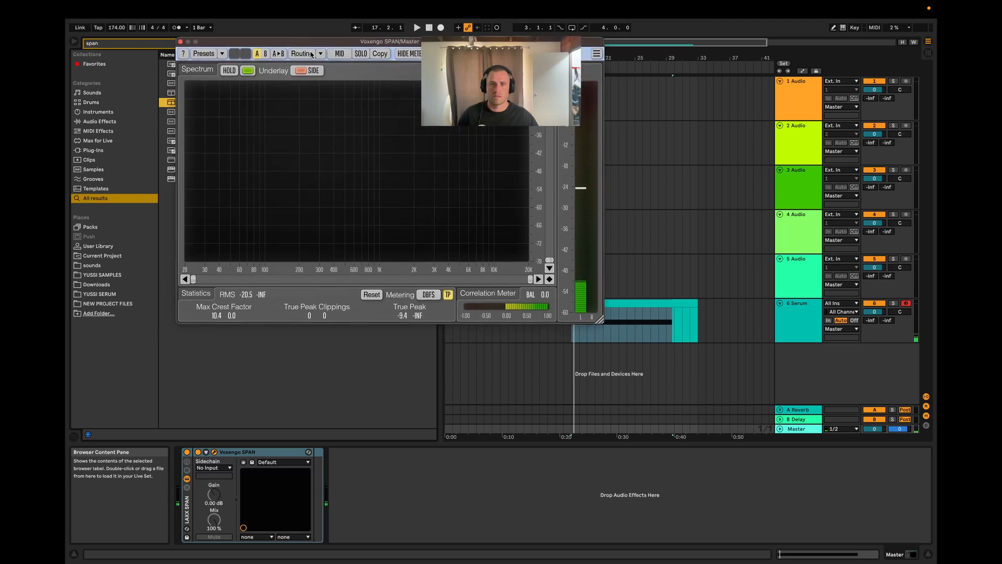
Step: Open the Serum clip's notes and transpose the F0 note up one octave to F1
{"action": "double_click", "coordinate": [646, 303]}
{"action": "left_click_drag", "start_coordinate": [597, 384], "coordinate": [610, 435]}
{"action": "key", "text": "shift+Up"}
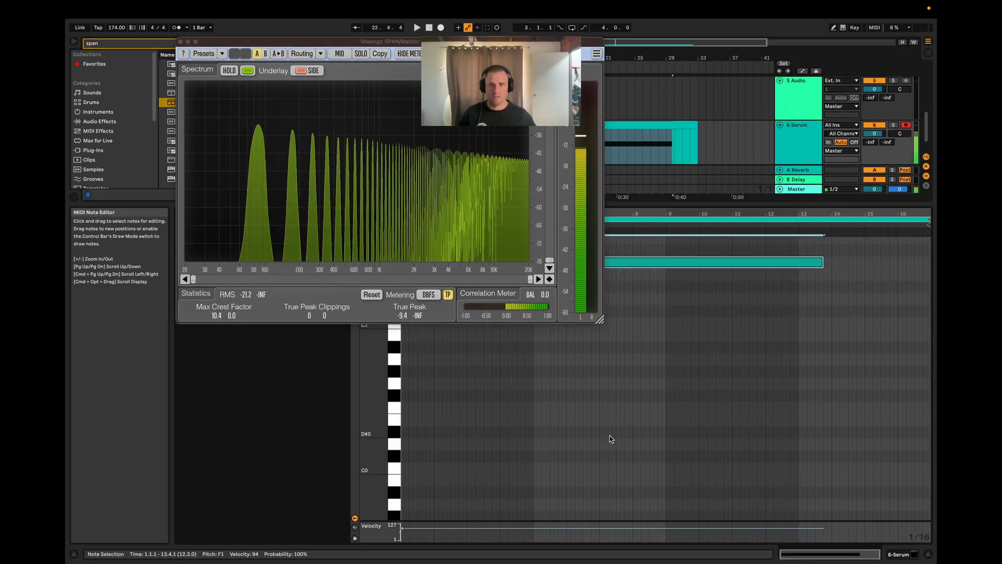
Step: Play the F1 note in short bursts to examine its fundamental frequency in SPAN, and transpose the note back down one octave
{"action": "key", "text": "space"}
{"action": "key", "text": "space"}
{"action": "key", "text": "space"}
{"action": "key", "text": "space"}
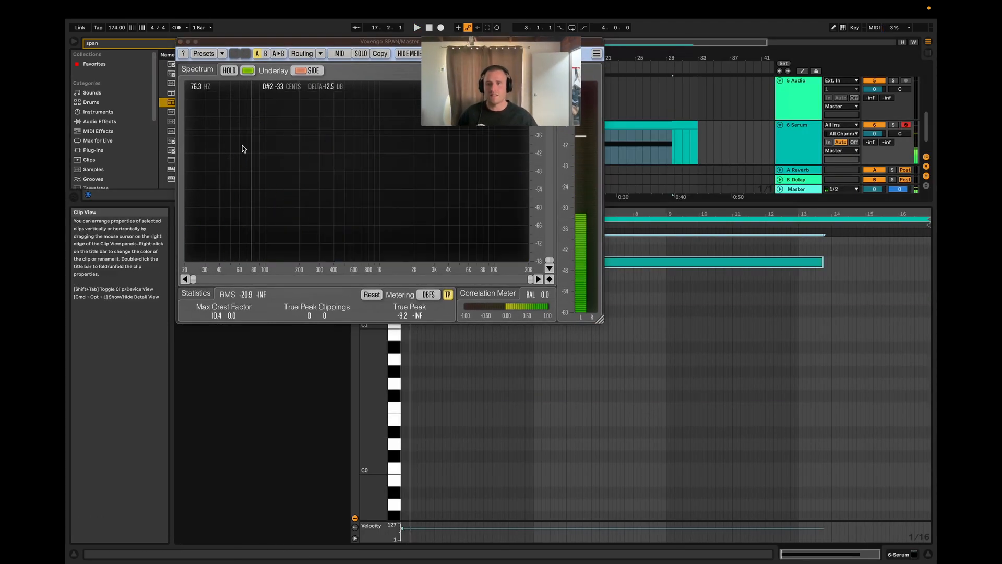
{"action": "key", "text": "space"}
{"action": "key", "text": "space"}
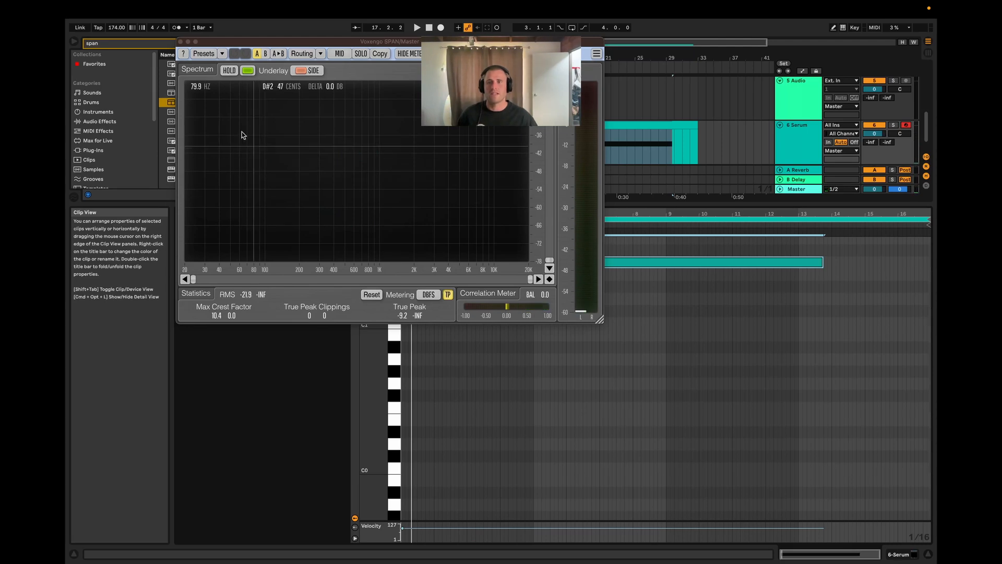
{"action": "key", "text": "space"}
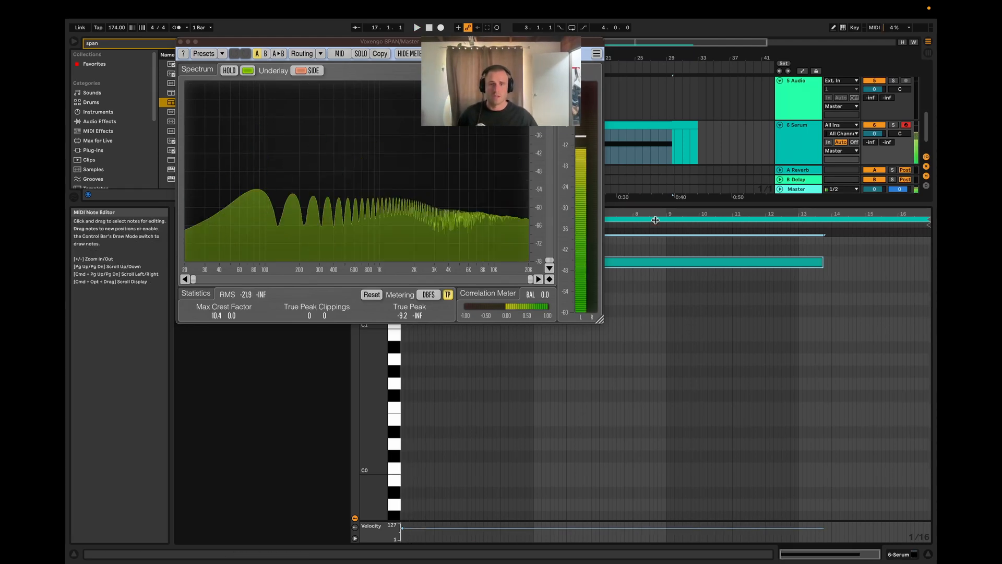
{"action": "key", "text": "space"}
{"action": "key", "text": "shift+Down"}
Step: Open Serum's interface, enable the Sub oscillator with its sine shape and disable OSC A
{"action": "key", "text": "shift+Tab"}
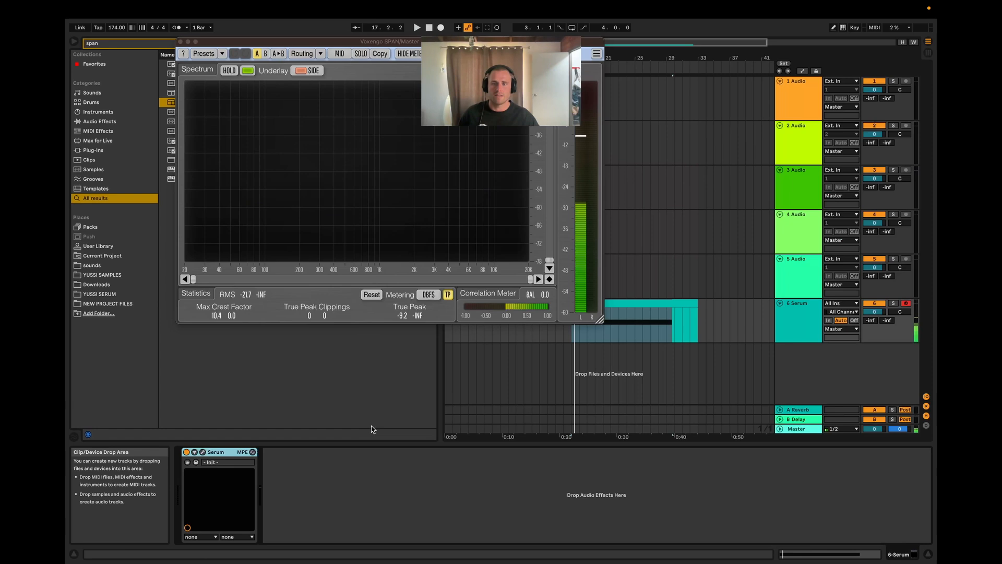
{"action": "left_click", "coordinate": [202, 452]}
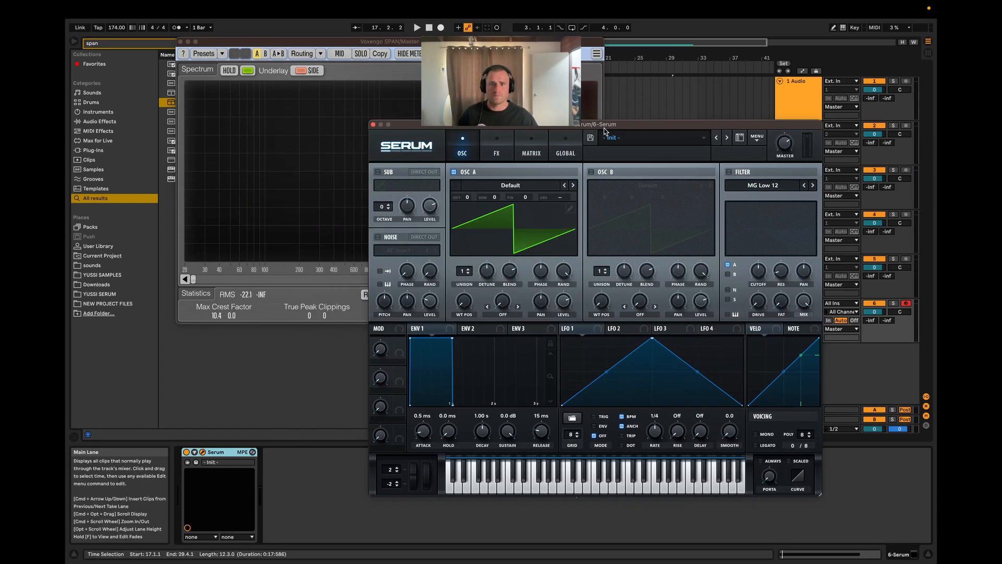
{"action": "left_click", "coordinate": [396, 196]}
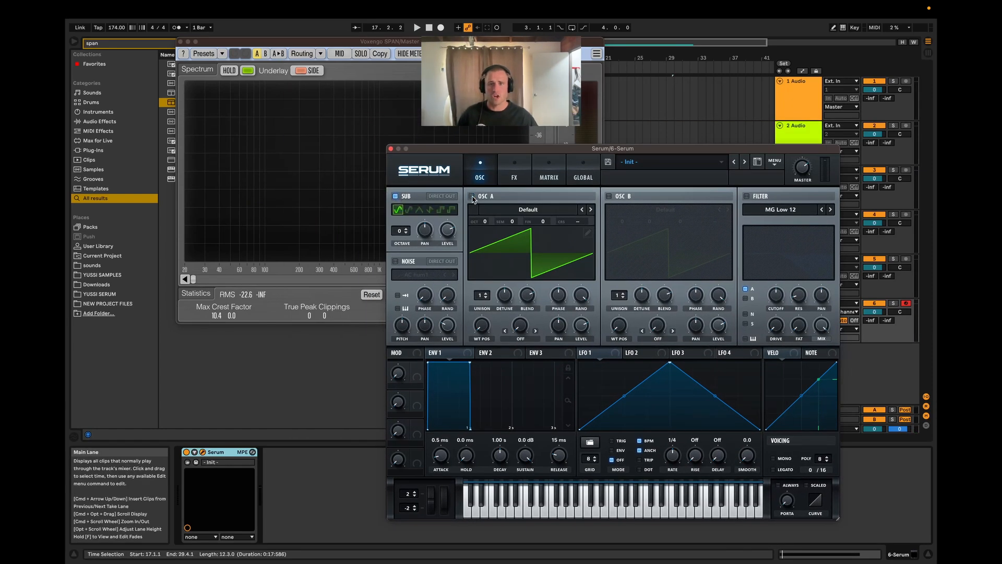
{"action": "left_click", "coordinate": [472, 196]}
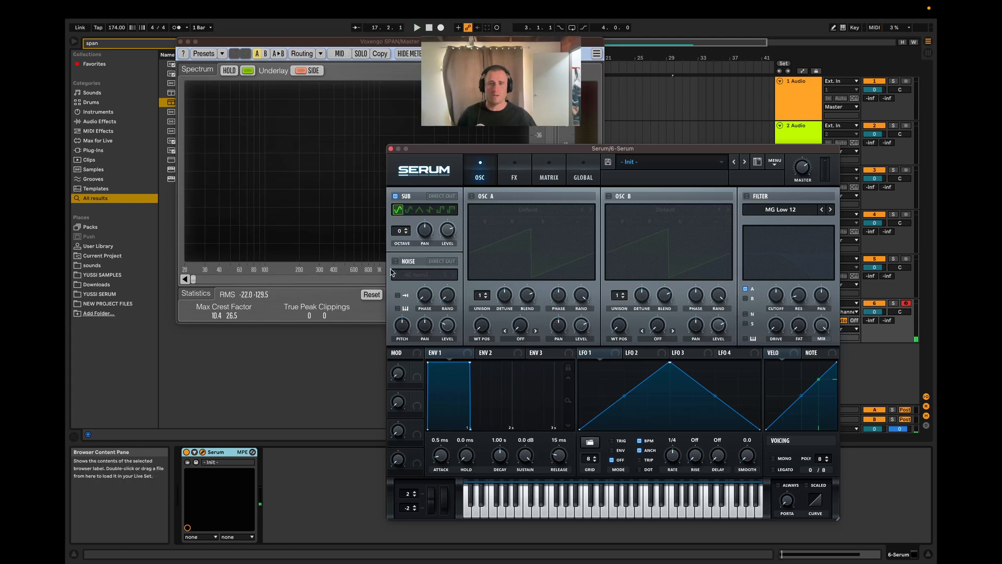
Step: Open the Serum clip and audition piano-roll keys above and below F0 with only the Sub oscillator sounding
{"action": "left_click", "coordinate": [609, 301]}
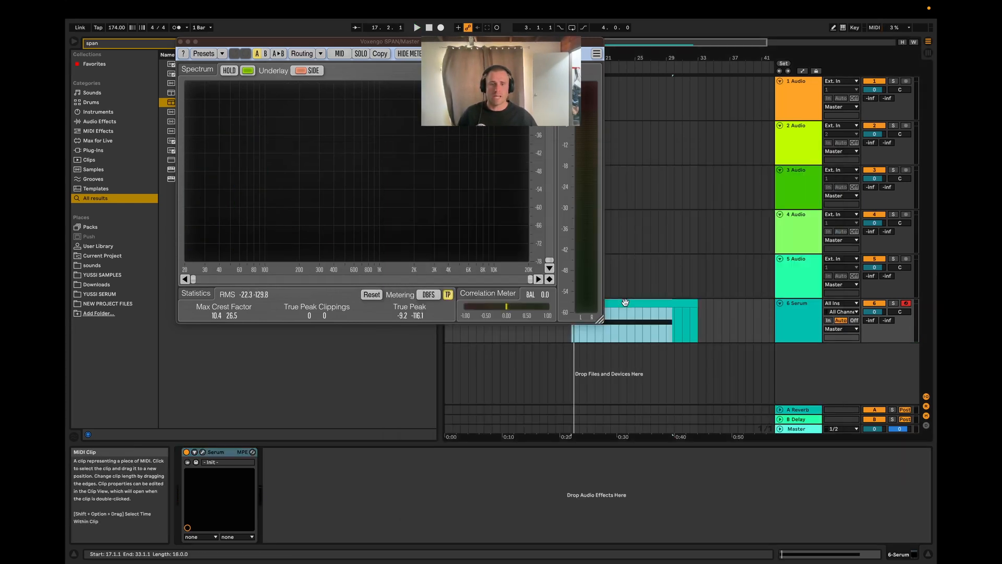
{"action": "double_click", "coordinate": [609, 302]}
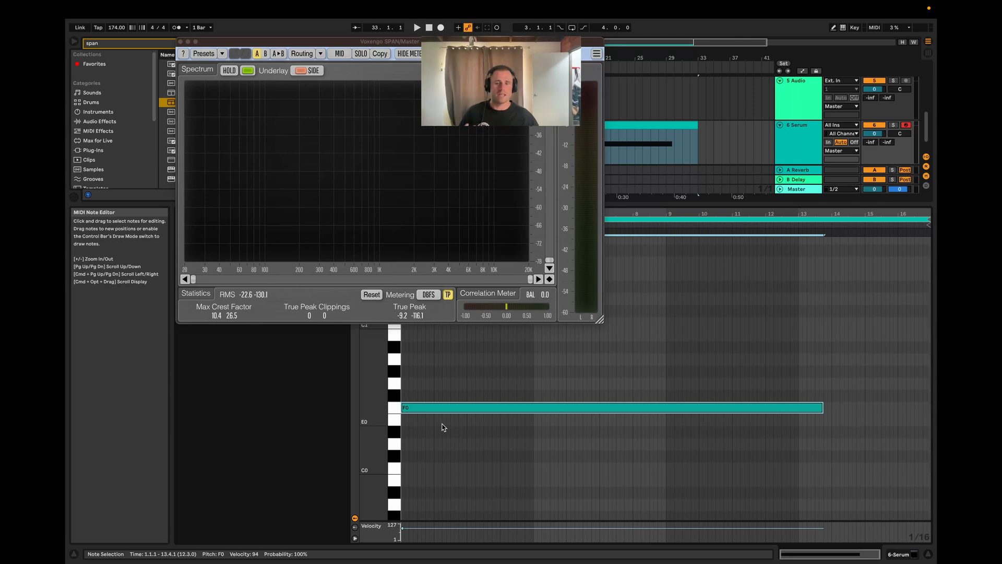
{"action": "left_click", "coordinate": [396, 383]}
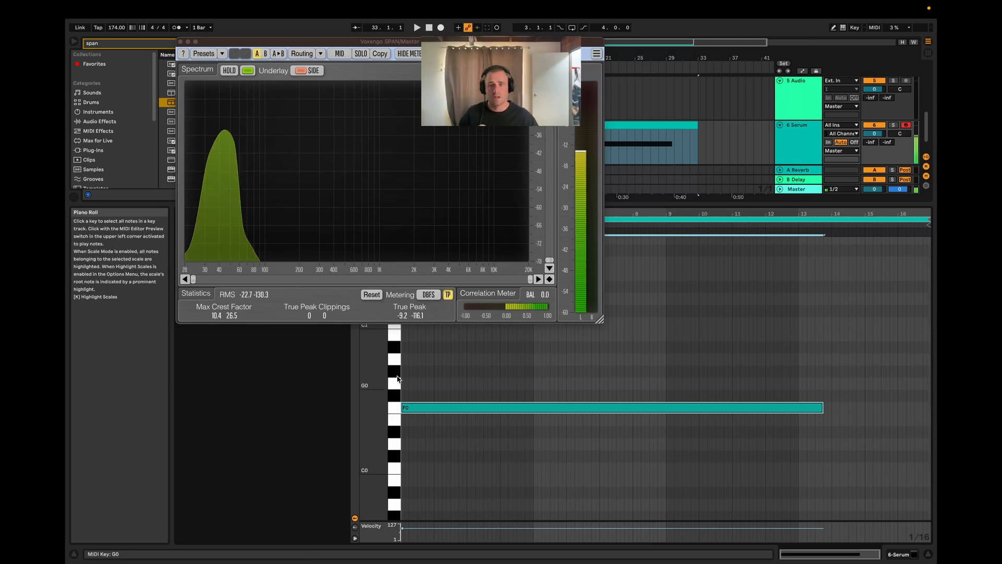
{"action": "left_click", "coordinate": [396, 456]}
{"action": "key", "text": "shift+Tab"}
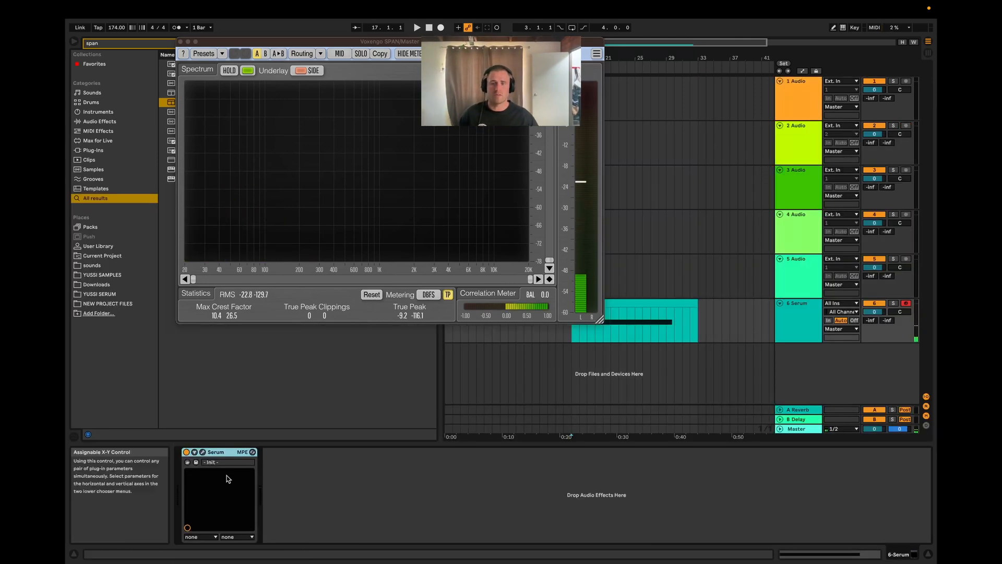
Step: Reopen Serum's interface and play the clip to hear the F0 note on the Sub oscillator alone
{"action": "left_click", "coordinate": [203, 452]}
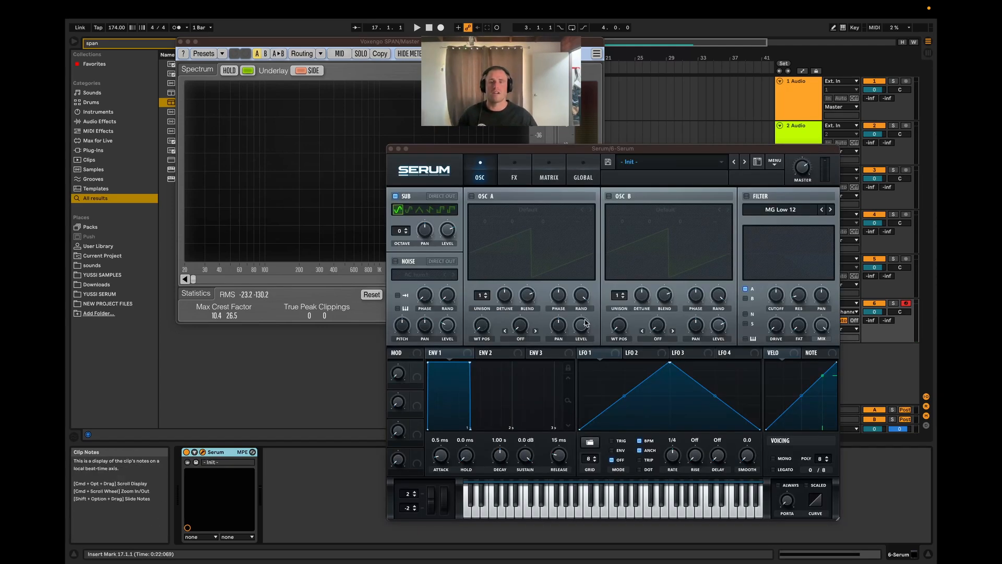
{"action": "key", "text": "space"}
{"action": "key", "text": "space"}
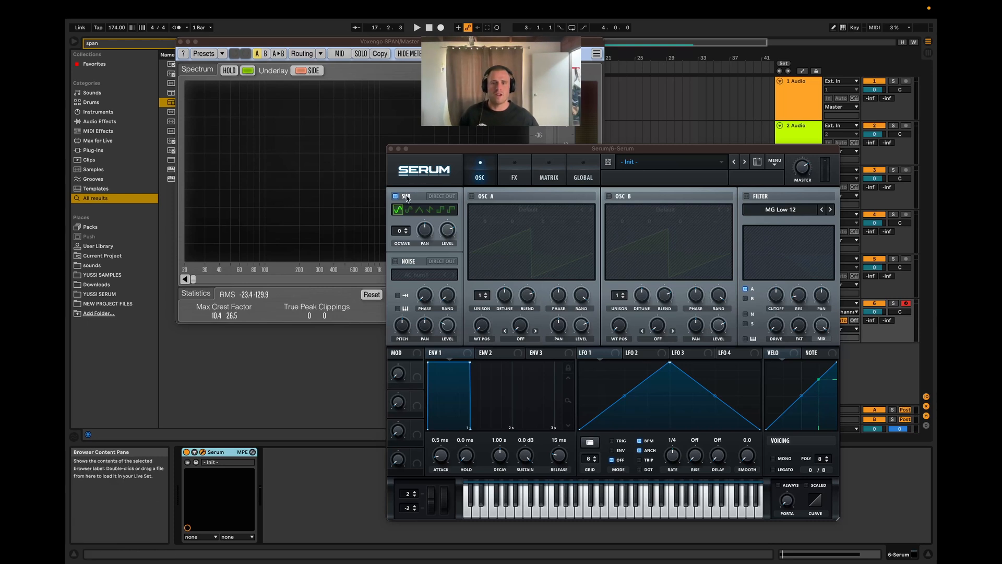
Step: Toggle Serum's Sub and OSC A to compare the two sources, leaving OSC A enabled and the Sub oscillator disabled
{"action": "left_click", "coordinate": [480, 203]}
{"action": "left_click", "coordinate": [395, 196]}
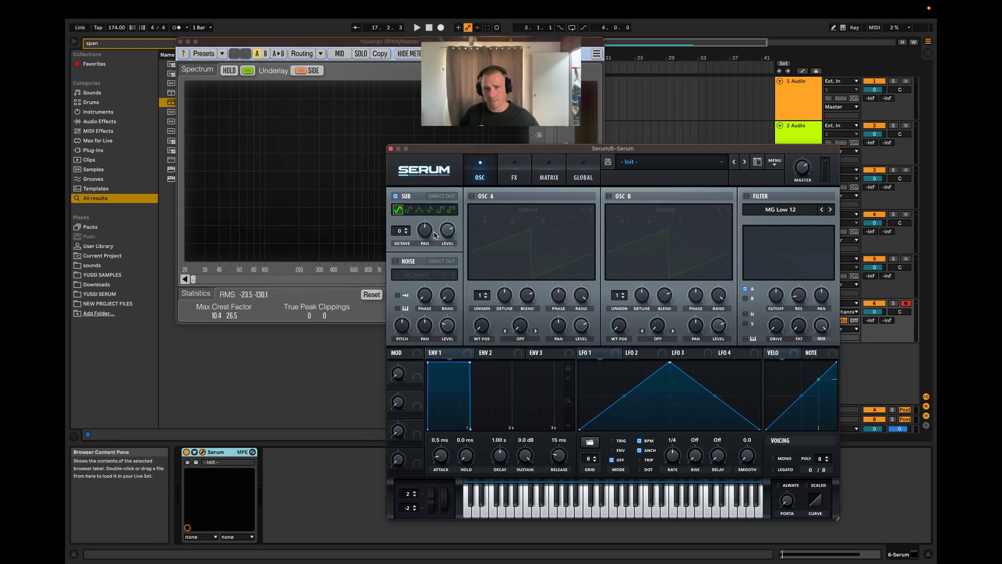
{"action": "left_click", "coordinate": [472, 196]}
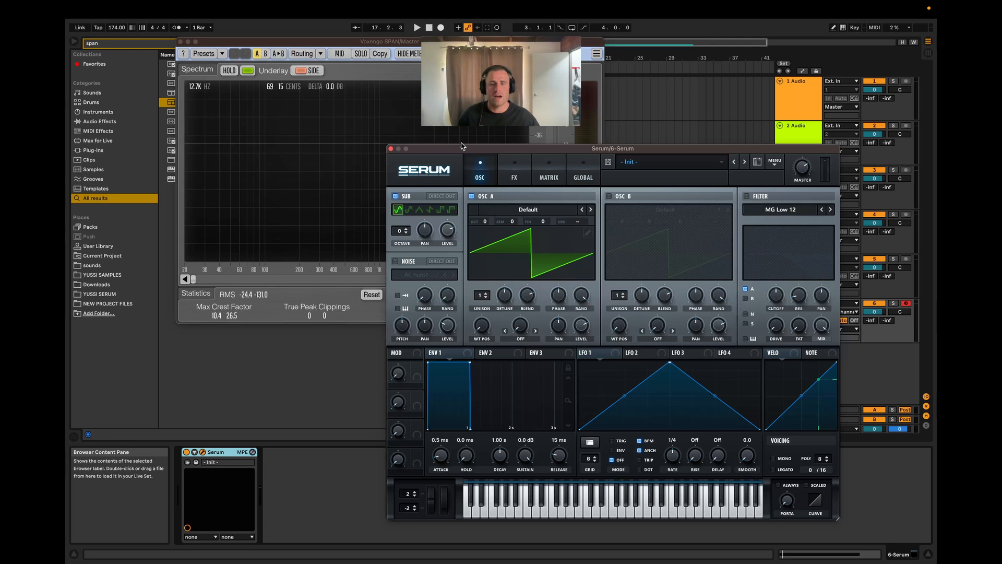
{"action": "left_click", "coordinate": [394, 197]}
{"action": "left_click", "coordinate": [394, 197]}
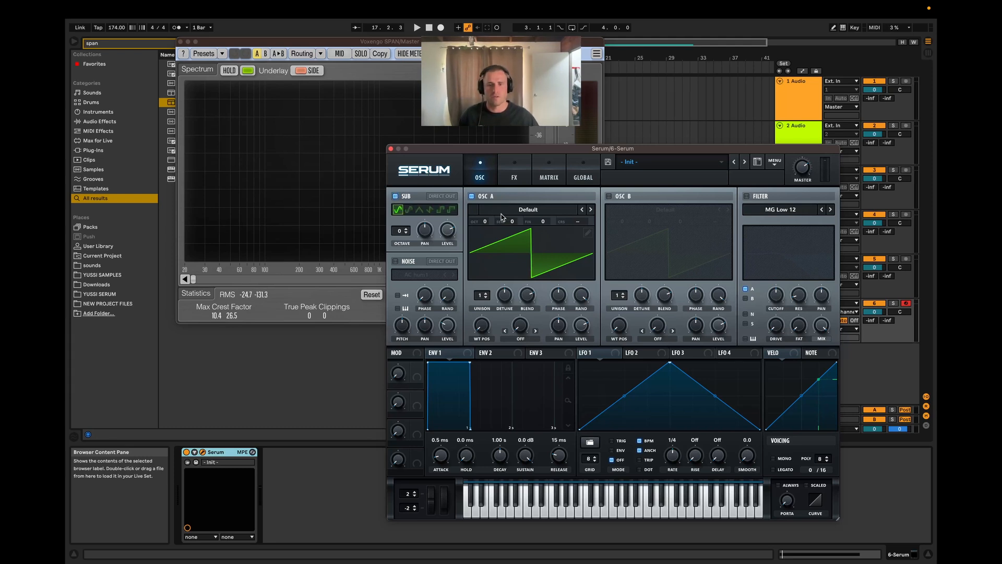
{"action": "left_click", "coordinate": [470, 197]}
{"action": "left_click", "coordinate": [471, 197]}
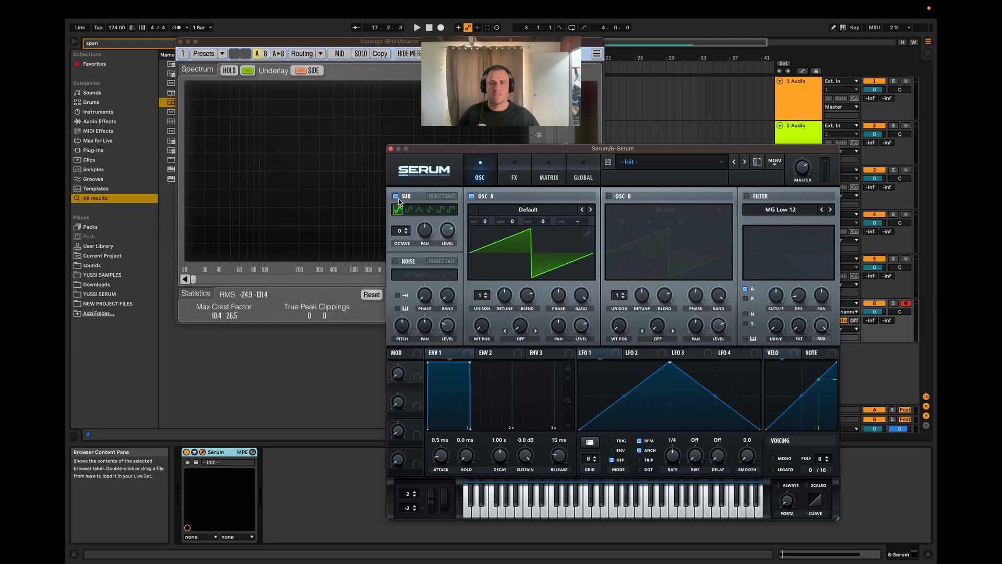
{"action": "left_click", "coordinate": [395, 196]}
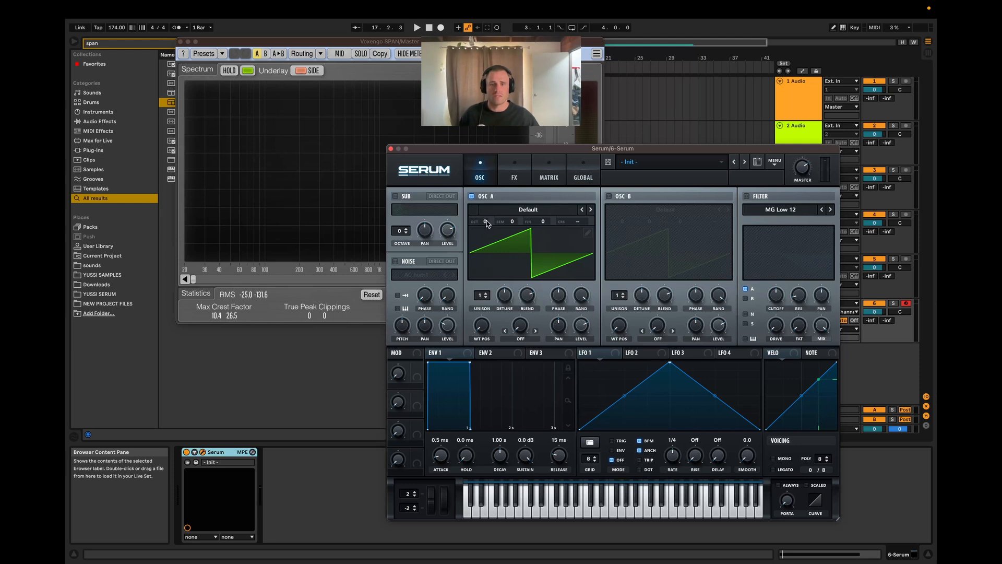
Step: Raise OSC A's octave to +2 and enable the Distortion effect
{"action": "left_click_drag", "start_coordinate": [486, 223], "coordinate": [490, 212]}
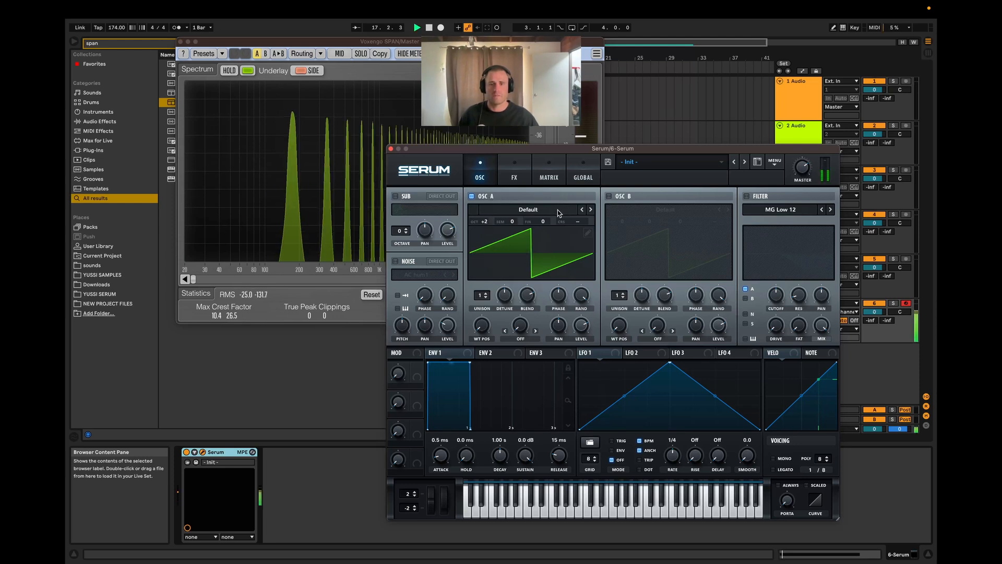
{"action": "left_click", "coordinate": [514, 170]}
{"action": "left_click_drag", "start_coordinate": [413, 220], "coordinate": [485, 206]}
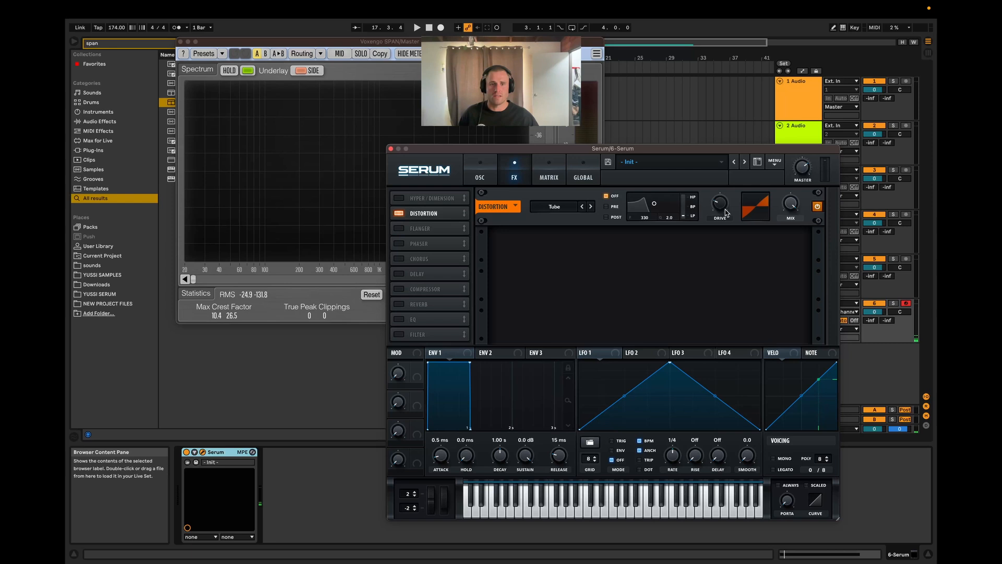
Step: Raise the Tube distortion's drive to near maximum with the mix at 100%, auditioning the clip during the adjustment
{"action": "key", "text": "space"}
{"action": "left_click_drag", "start_coordinate": [726, 212], "coordinate": [750, 153]}
{"action": "key", "text": "space"}
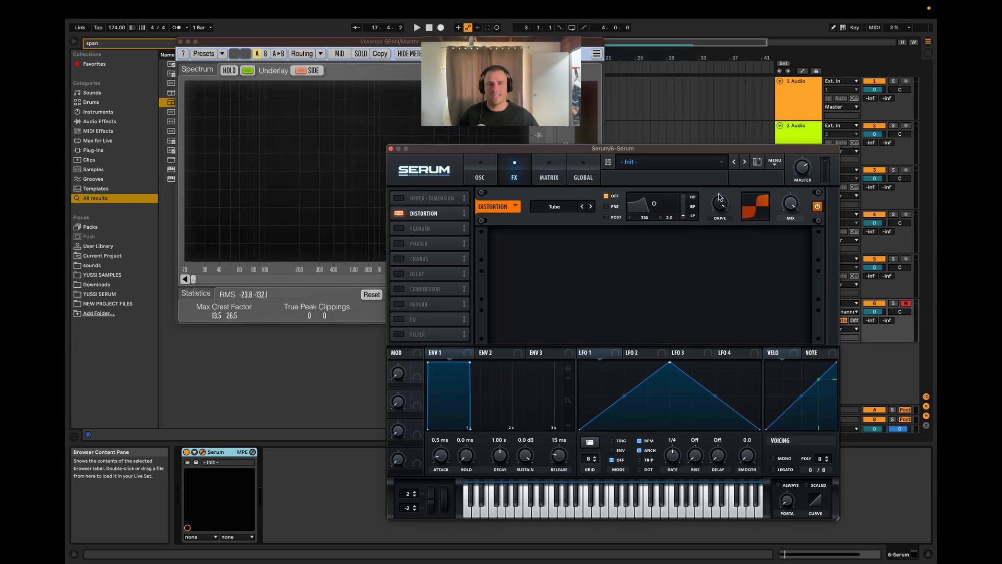
{"action": "left_click_drag", "start_coordinate": [793, 208], "coordinate": [792, 212]}
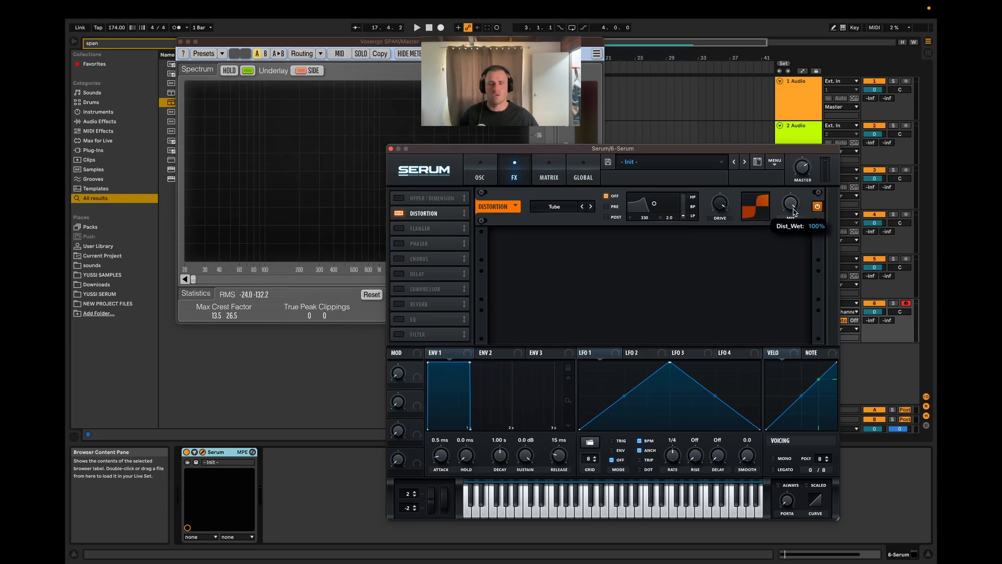
{"action": "left_click", "coordinate": [480, 175]}
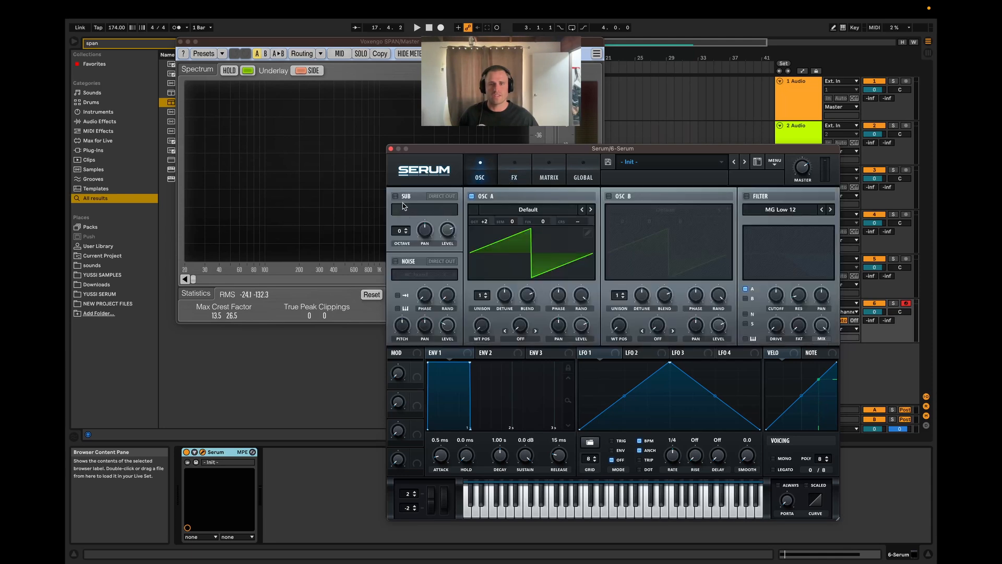
{"action": "left_click", "coordinate": [514, 180]}
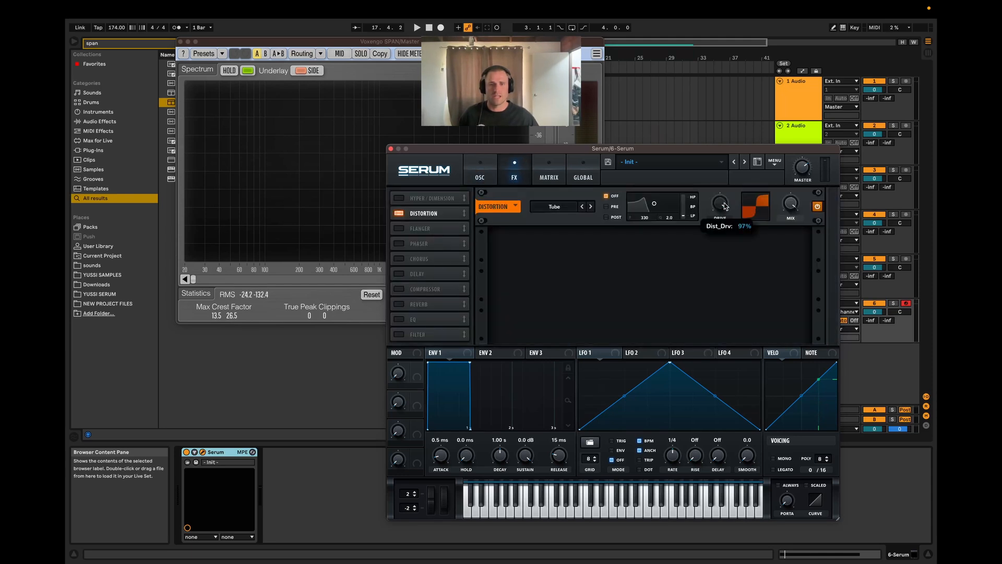
{"action": "key", "text": "space"}
{"action": "left_click_drag", "start_coordinate": [716, 203], "coordinate": [735, 114]}
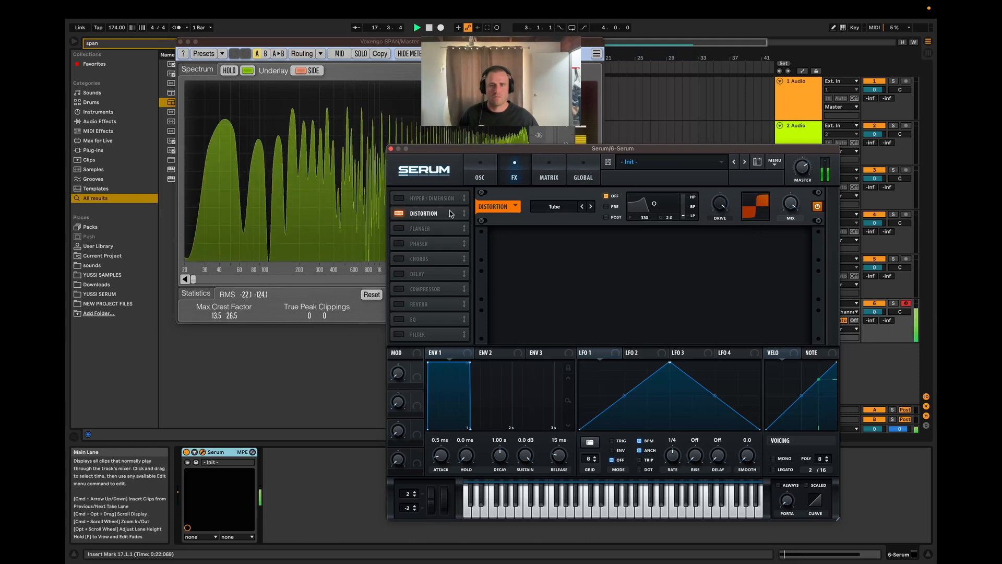
Step: Toggle the Sub oscillator during playback to compare the distorted sound with and without it, leaving it enabled
{"action": "left_click", "coordinate": [480, 175]}
{"action": "left_click", "coordinate": [395, 197]}
{"action": "key", "text": "space"}
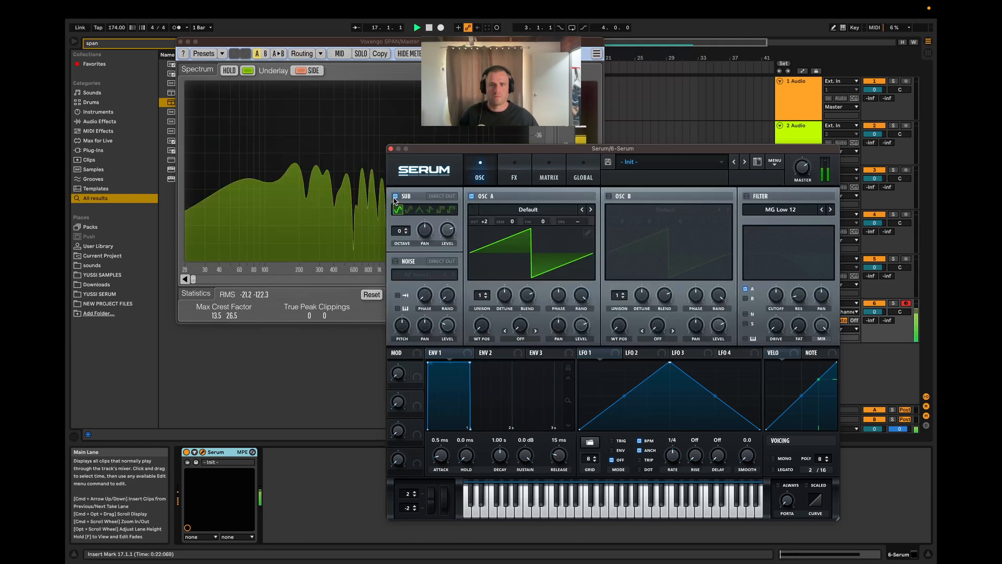
{"action": "left_click", "coordinate": [395, 196]}
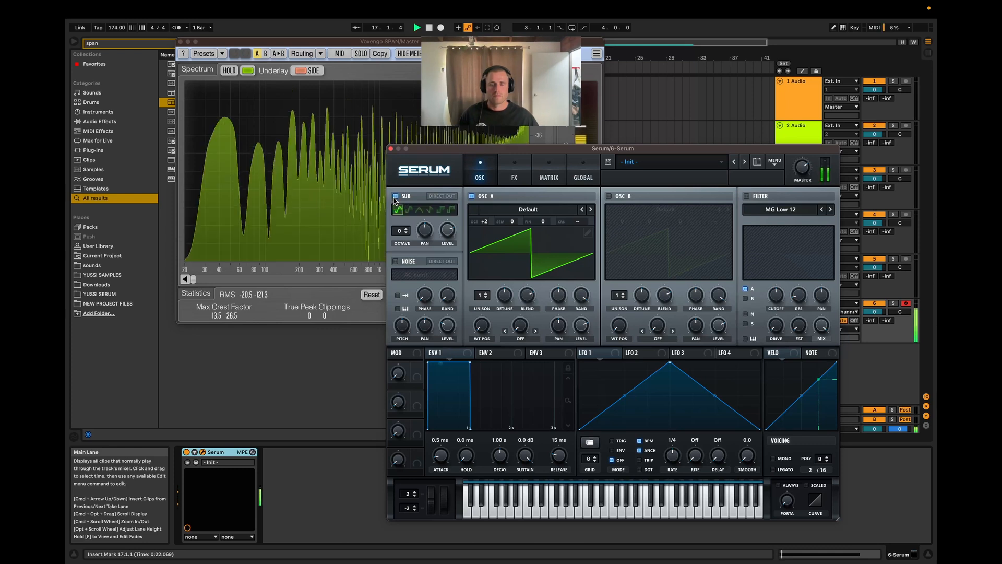
{"action": "key", "text": "space"}
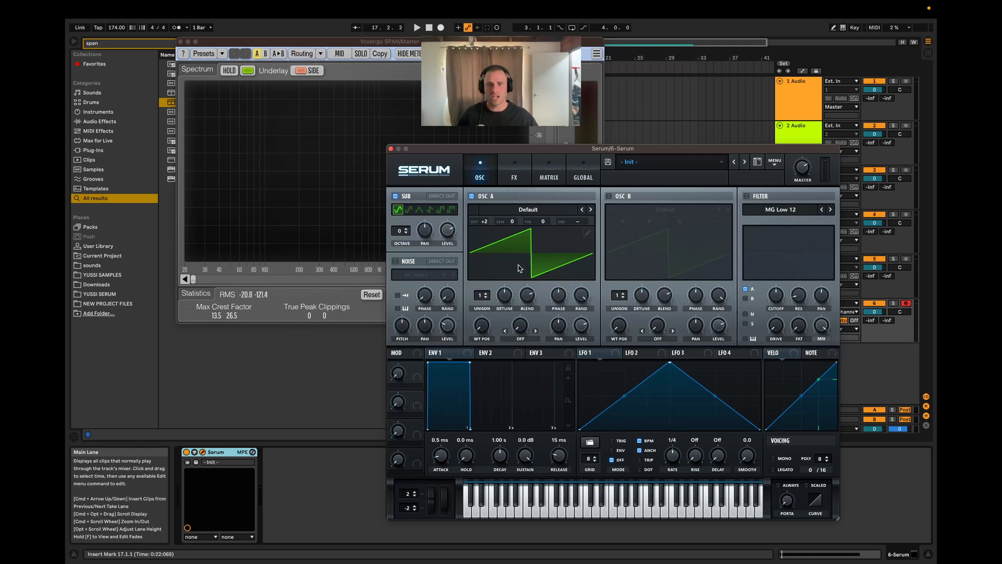
Step: Load the Analog_BD_Sin wavetable from the Analog category into OSC A and play the clip
{"action": "left_click", "coordinate": [558, 209]}
{"action": "mouse_move", "coordinate": [548, 222]}
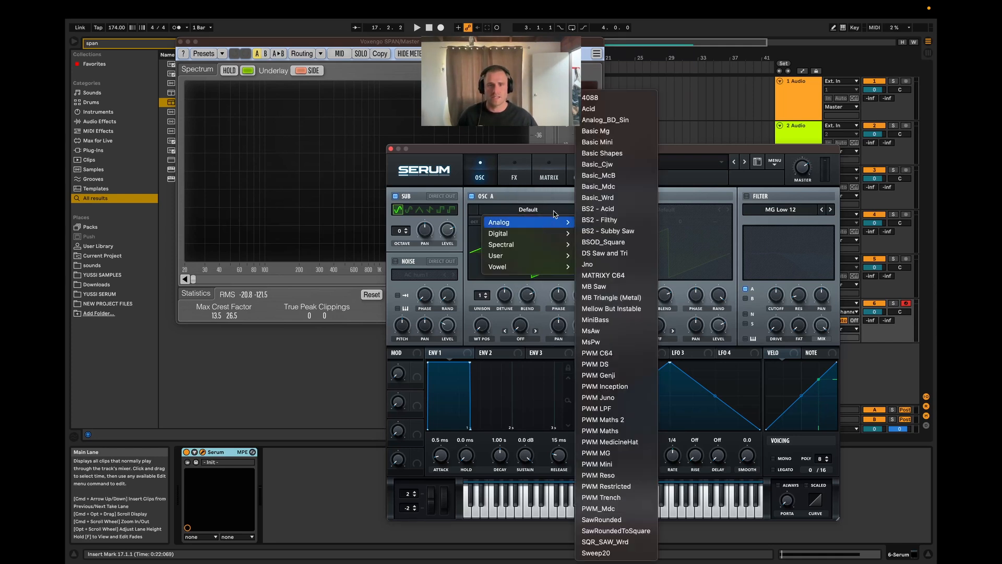
{"action": "left_click", "coordinate": [610, 120]}
{"action": "key", "text": "space"}
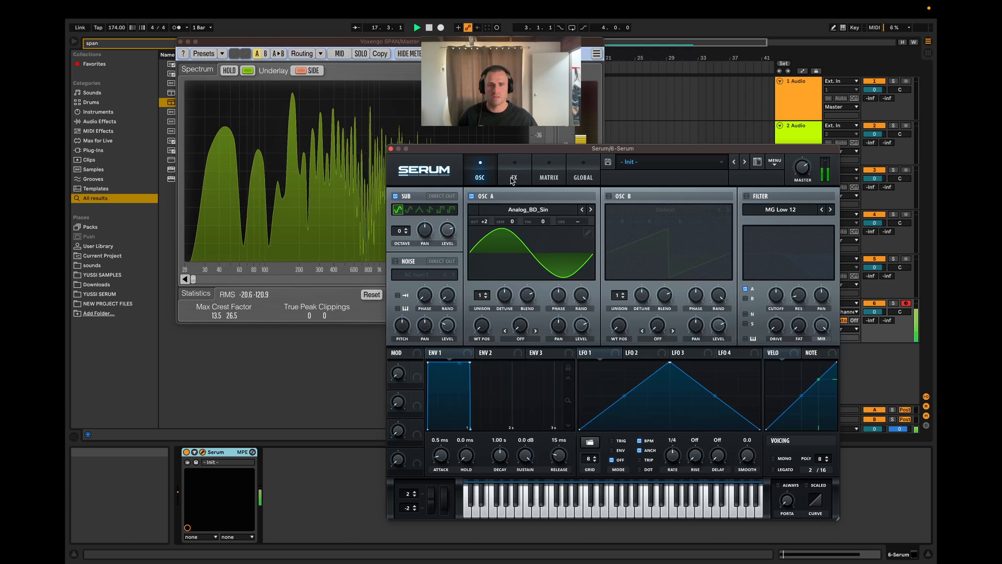
Step: Compare the distorted sine with the Sub oscillator off and on, leaving the Sub enabled and stopping playback
{"action": "left_click", "coordinate": [509, 172]}
{"action": "left_click", "coordinate": [479, 172]}
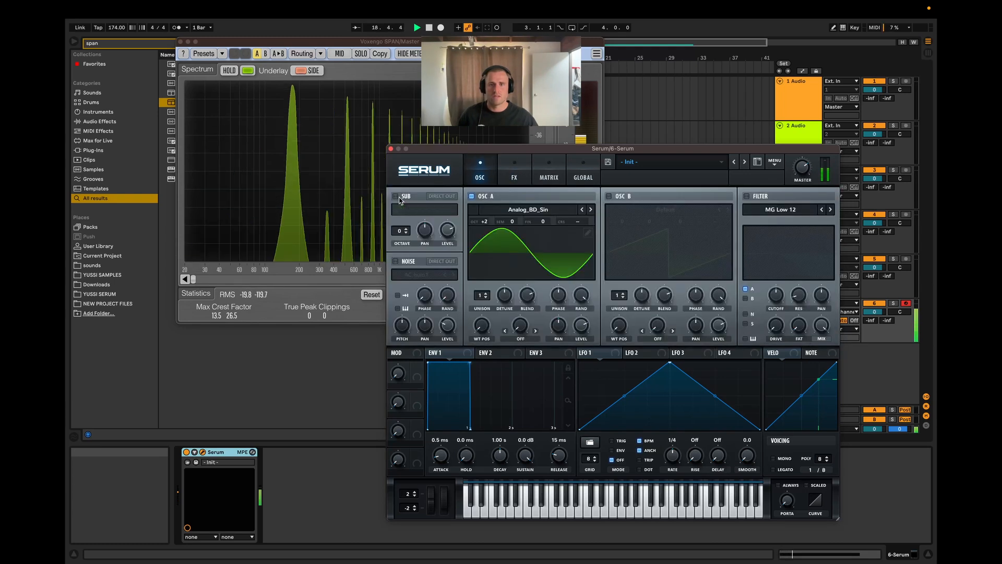
{"action": "left_click", "coordinate": [395, 196]}
{"action": "key", "text": "space"}
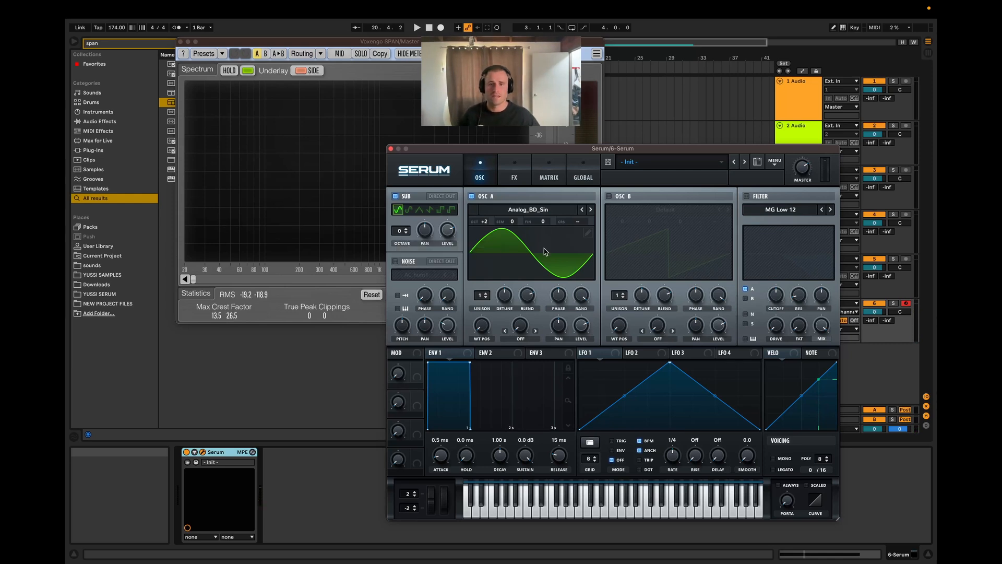
Step: Reduce the distortion drive to about 84% while the clip plays
{"action": "left_click", "coordinate": [514, 170]}
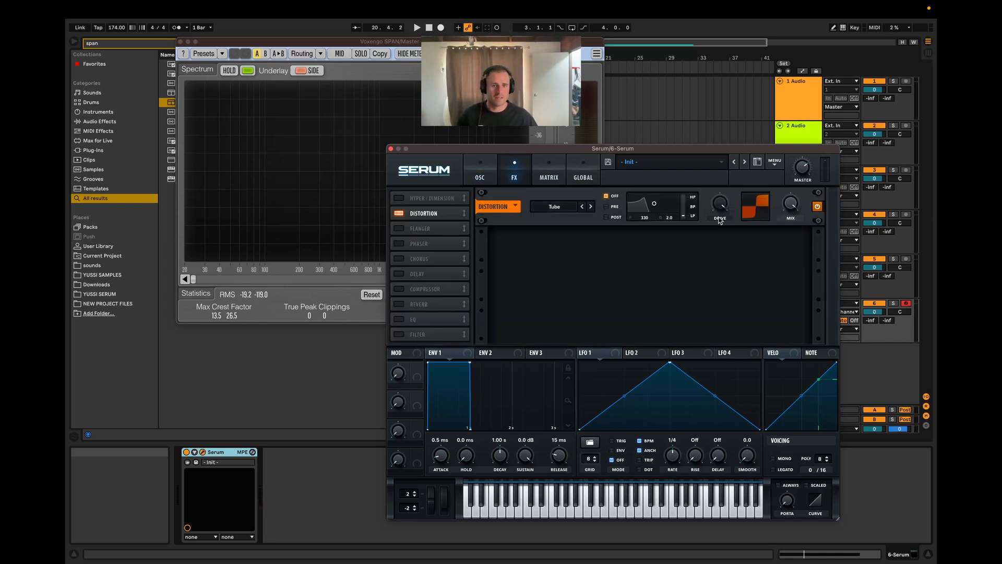
{"action": "key", "text": "space"}
{"action": "mouse_move", "coordinate": [720, 230]}
{"action": "left_mouse_down"}
{"action": "mouse_move", "coordinate": [724, 209]}
{"action": "mouse_move", "coordinate": [723, 233]}
{"action": "left_mouse_up"}
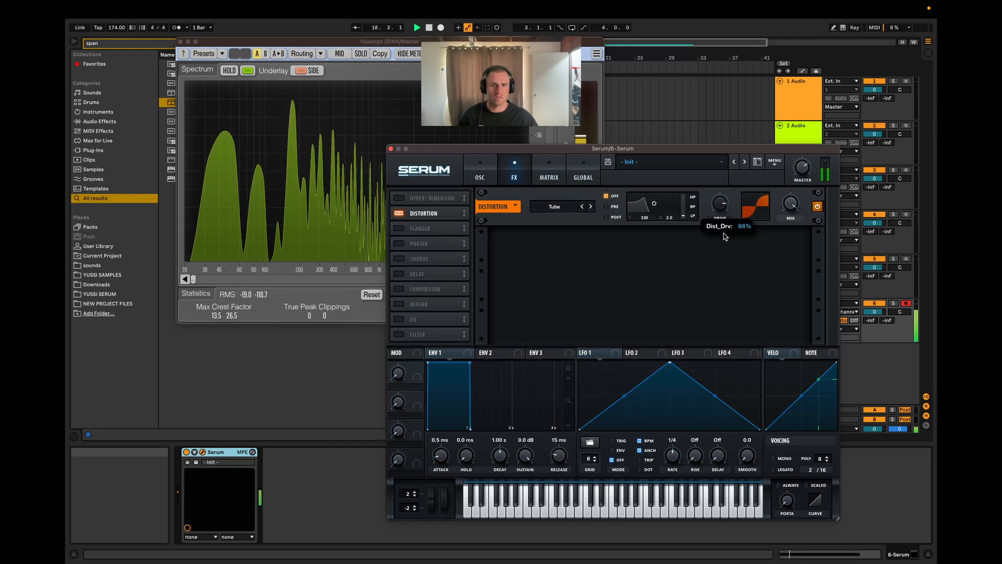
{"action": "key", "text": "space"}
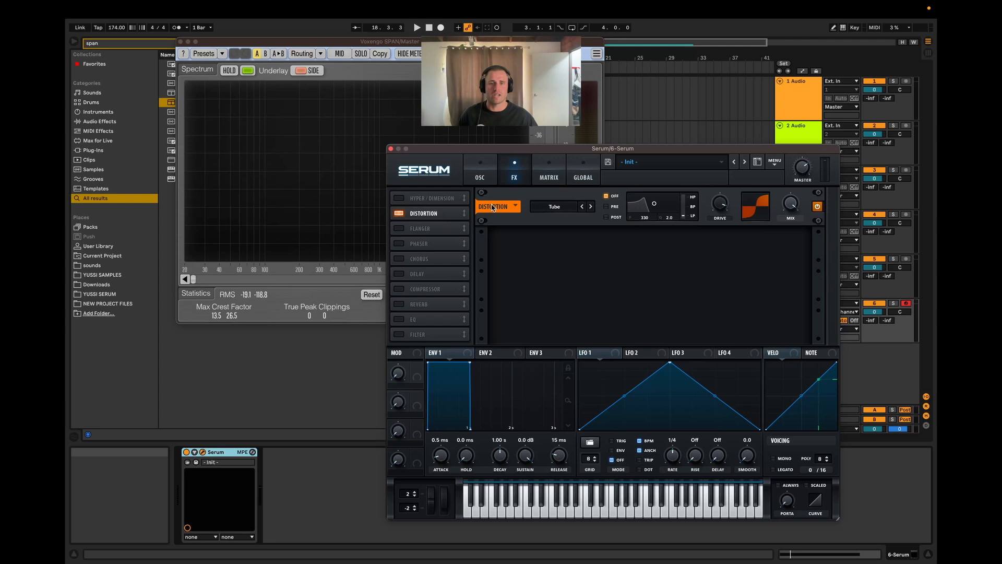
Step: Return to the oscillator view and move the Serum window to uncover more of SPAN's spectrum while playing the clip
{"action": "left_click", "coordinate": [484, 171]}
{"action": "mouse_move", "coordinate": [584, 329]}
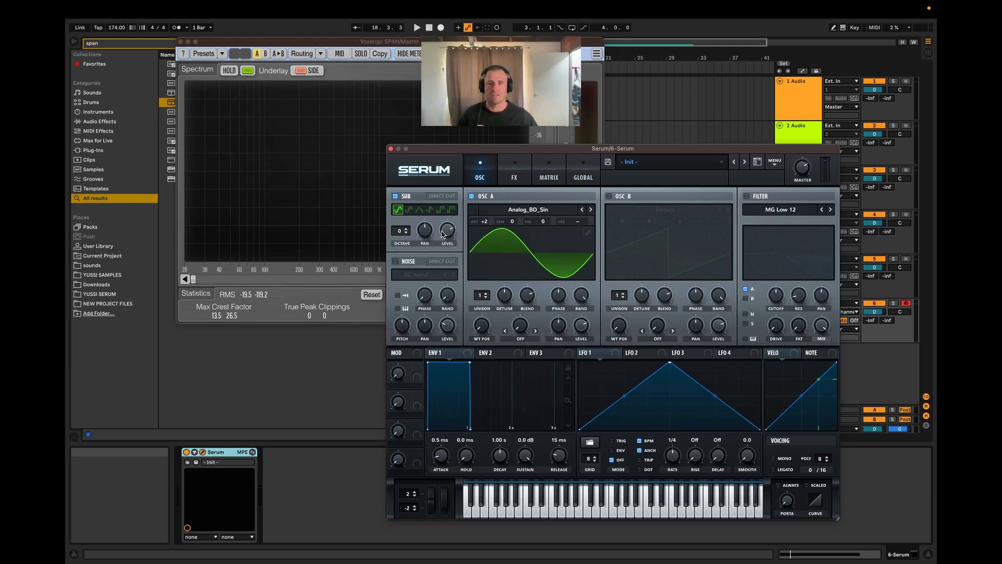
{"action": "key", "text": "space"}
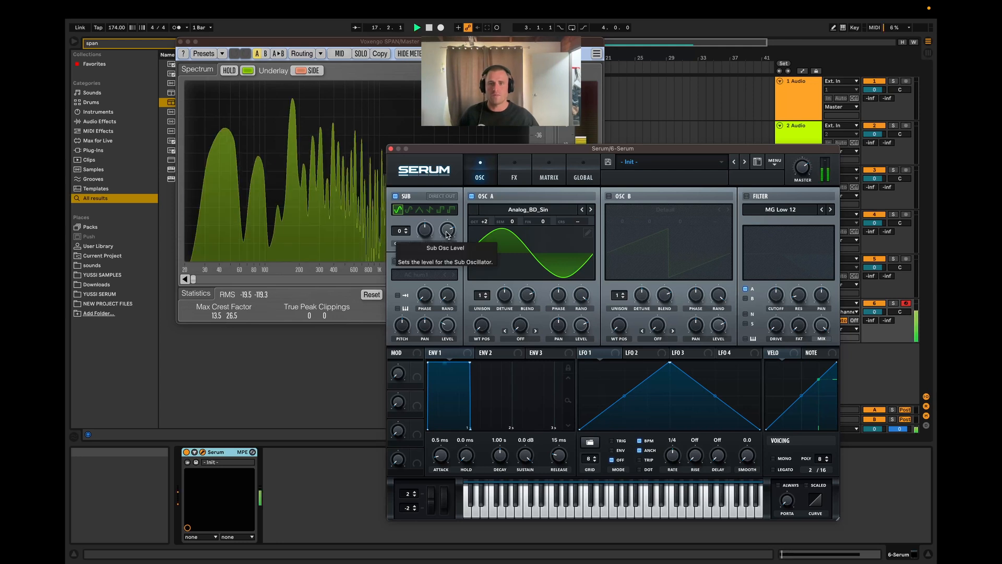
{"action": "left_click_drag", "start_coordinate": [470, 149], "coordinate": [521, 115]}
{"action": "key", "text": "space"}
Step: Try a higher Sub oscillator level against a lower OSC A level and play the clip
{"action": "key", "text": "space"}
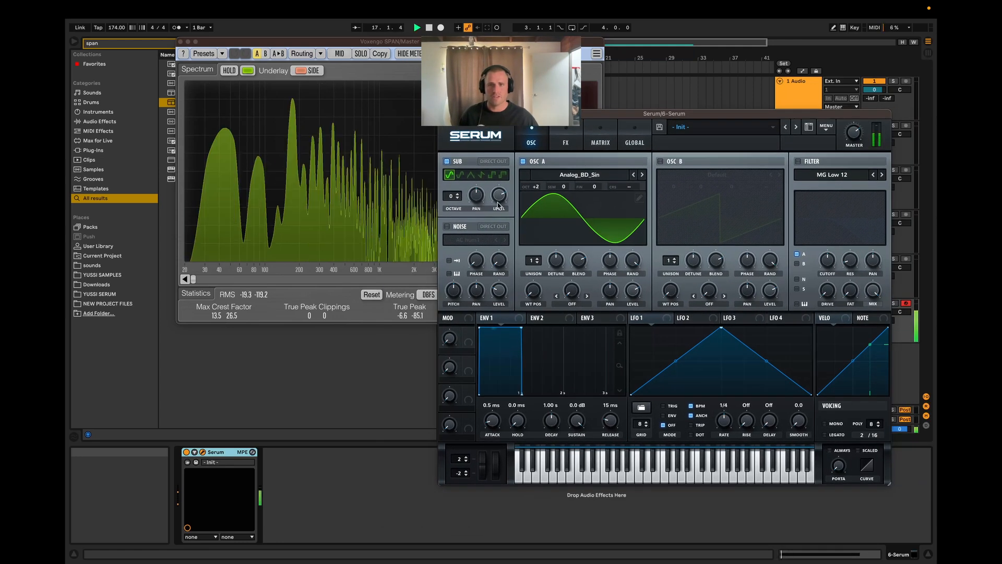
{"action": "key", "text": "space"}
{"action": "left_click_drag", "start_coordinate": [499, 195], "coordinate": [499, 175]}
{"action": "left_click_drag", "start_coordinate": [636, 301], "coordinate": [635, 314]}
{"action": "key", "text": "space"}
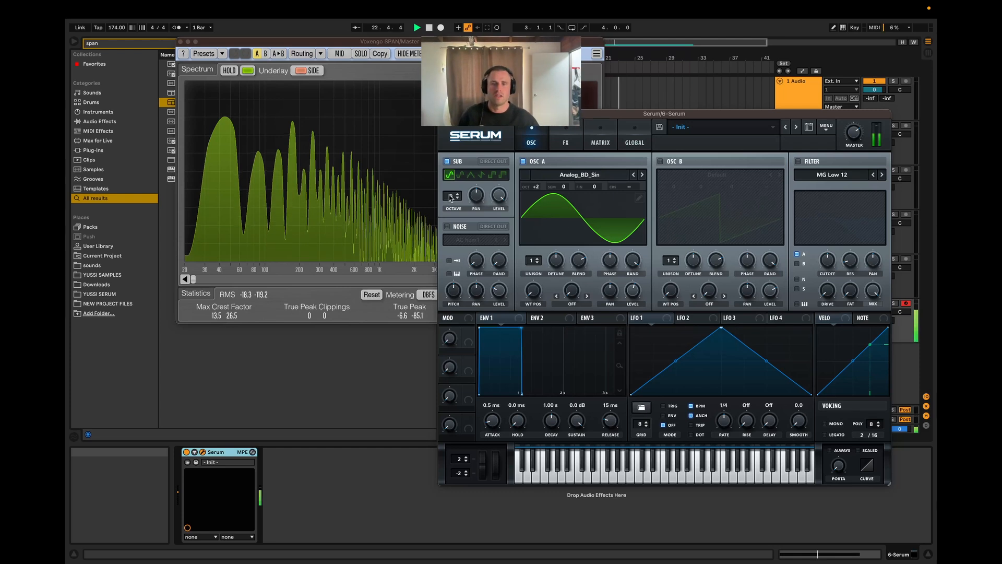
Step: Raise OSC A's level and bring the Sub oscillator's level down to 0% during playback
{"action": "left_click_drag", "start_coordinate": [631, 290], "coordinate": [630, 262]}
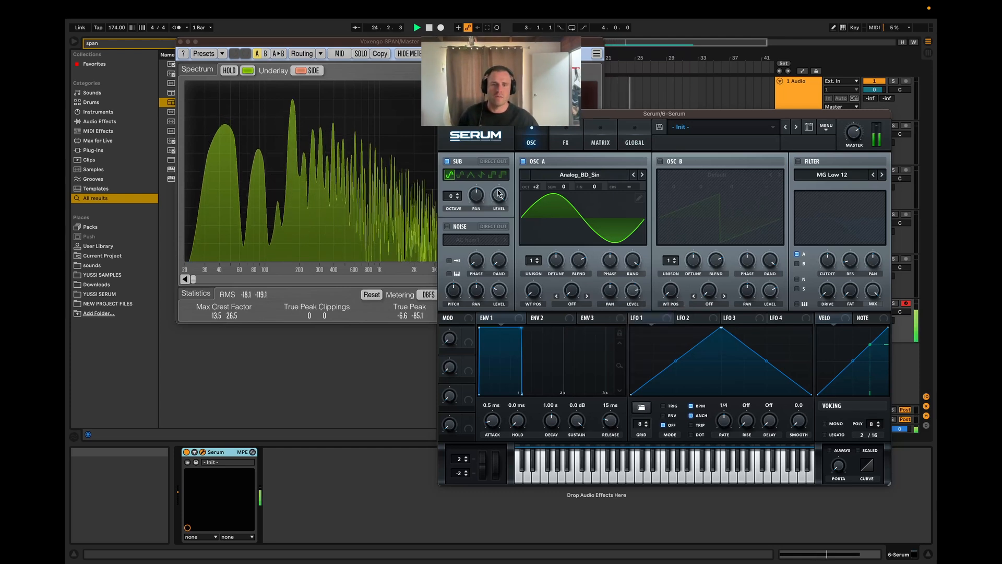
{"action": "left_click_drag", "start_coordinate": [498, 193], "coordinate": [500, 233]}
{"action": "left_click_drag", "start_coordinate": [633, 291], "coordinate": [634, 275]}
{"action": "left_click_drag", "start_coordinate": [500, 196], "coordinate": [509, 286]}
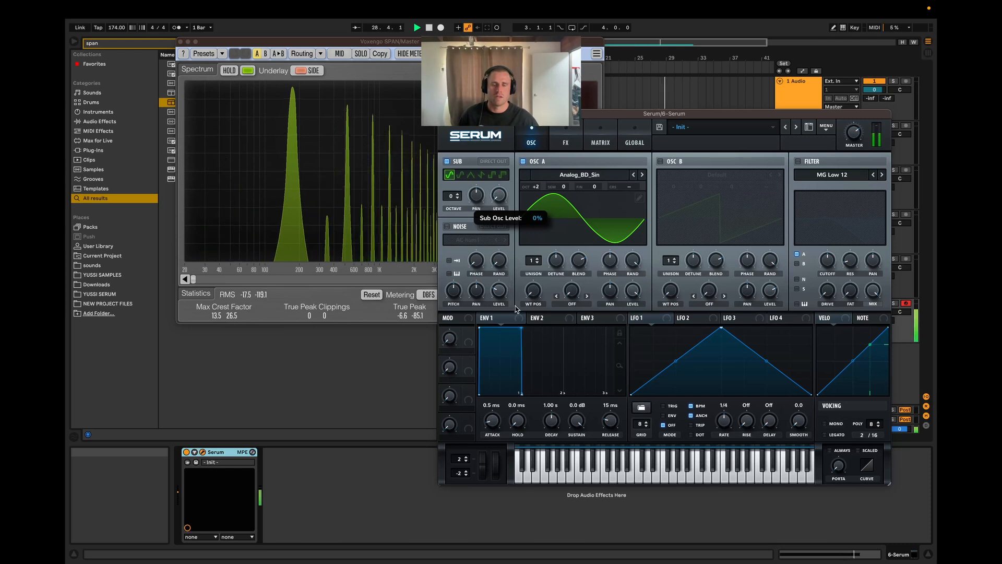
{"action": "key", "text": "space"}
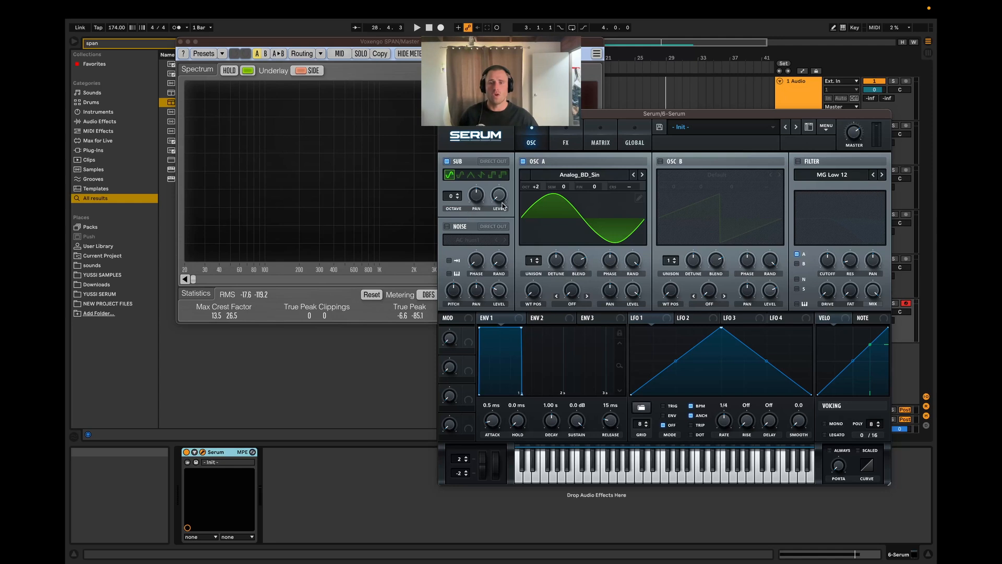
Step: Toggle the Sub oscillator on and off during playback with its level at 0% to check its effect on the spectrum
{"action": "left_click_drag", "start_coordinate": [501, 201], "coordinate": [499, 178]}
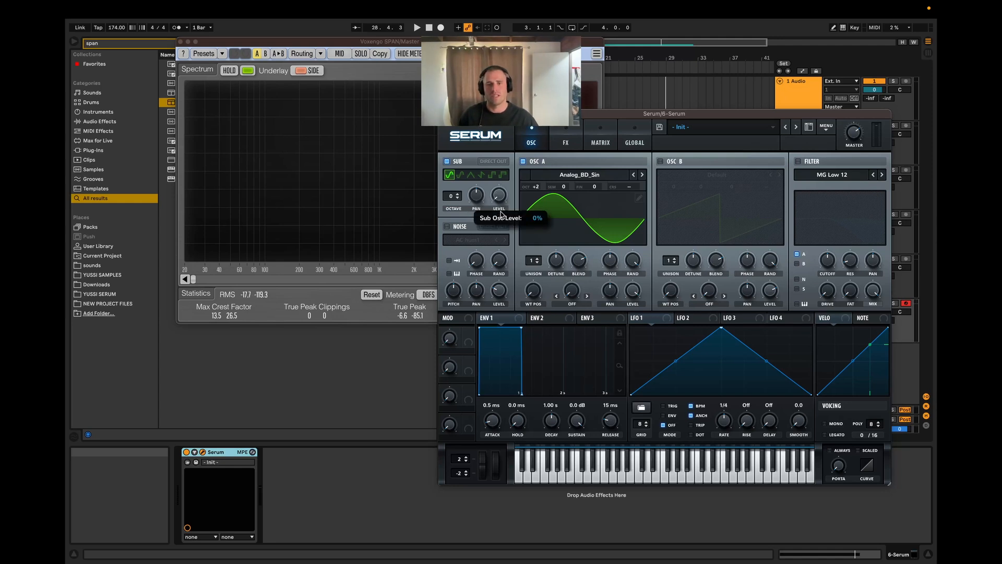
{"action": "key", "text": "space"}
{"action": "left_click", "coordinate": [448, 162]}
{"action": "left_click", "coordinate": [448, 161]}
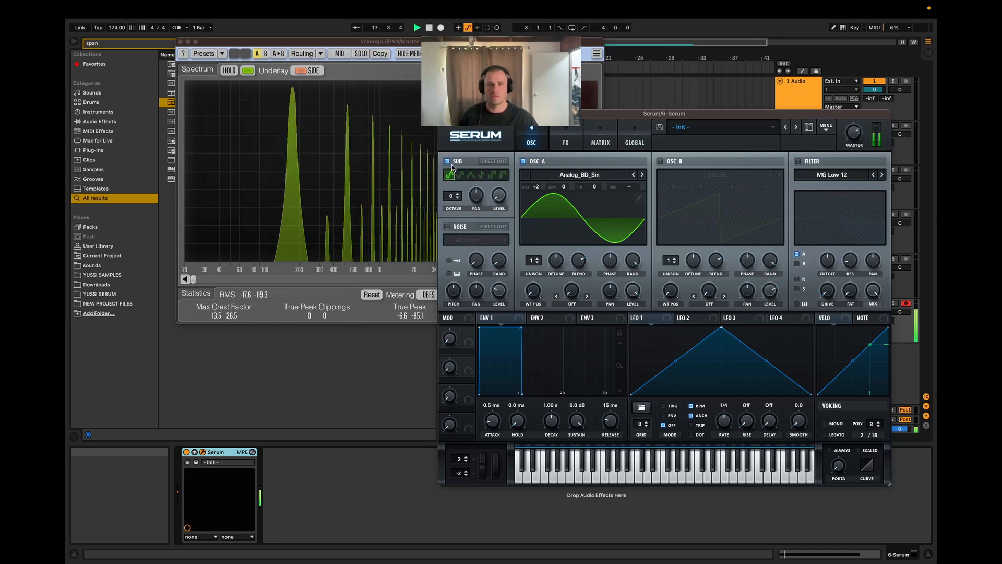
{"action": "left_click", "coordinate": [448, 161]}
{"action": "left_click", "coordinate": [448, 161]}
{"action": "key", "text": "space"}
Step: Disable the Sub oscillator and rearrange the Serum and SPAN windows beside each other
{"action": "left_click_drag", "start_coordinate": [483, 115], "coordinate": [468, 173]}
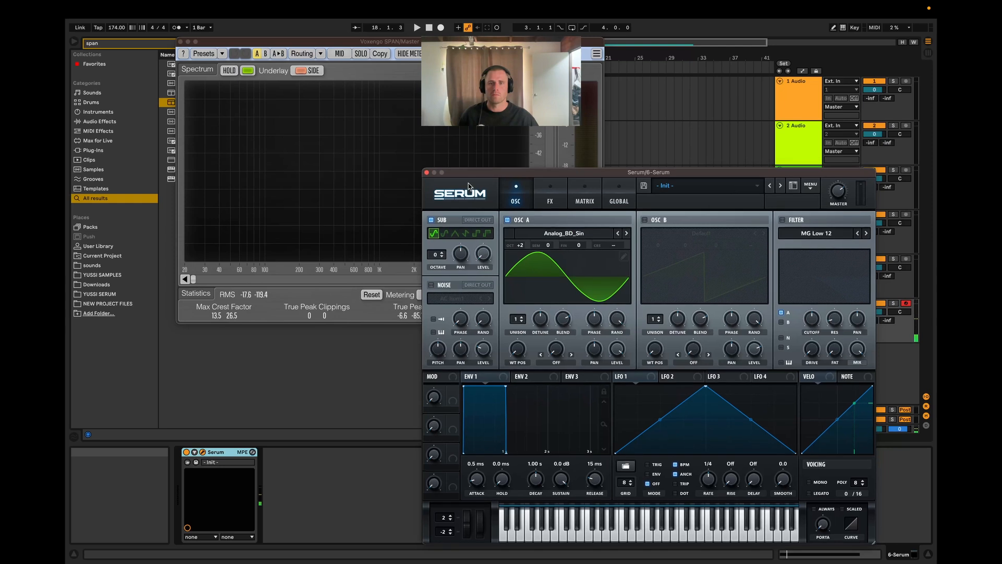
{"action": "left_click", "coordinate": [429, 223]}
{"action": "left_click_drag", "start_coordinate": [409, 41], "coordinate": [380, 195]}
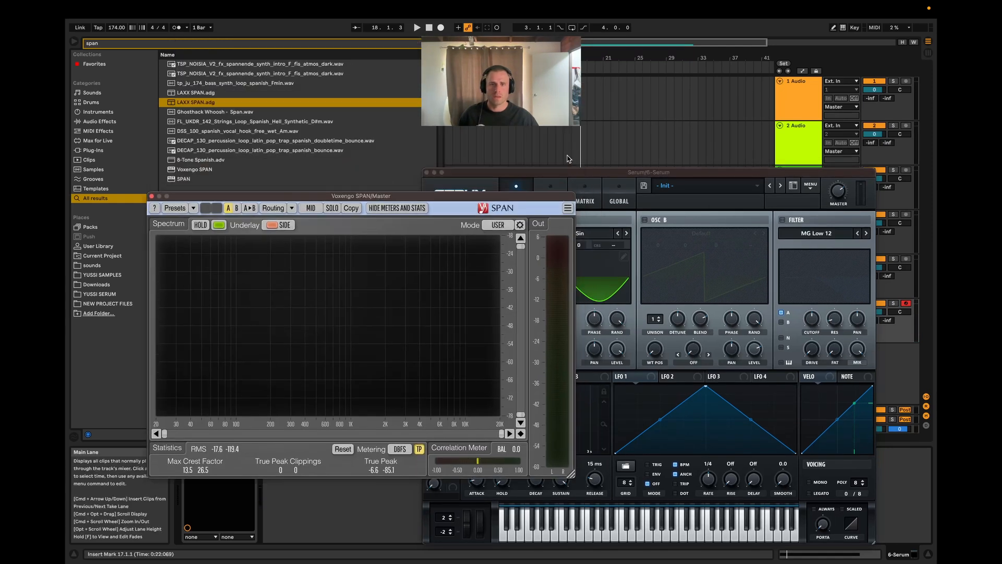
{"action": "left_click_drag", "start_coordinate": [578, 174], "coordinate": [619, 156]}
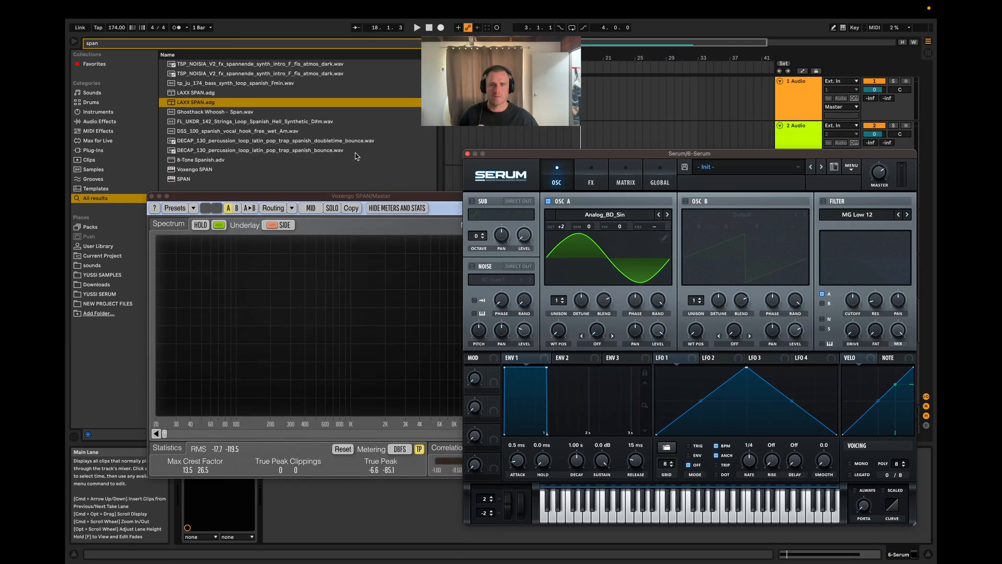
Step: Re-enable the Sub oscillator, raise its level and briefly play the clip
{"action": "left_click", "coordinate": [471, 201]}
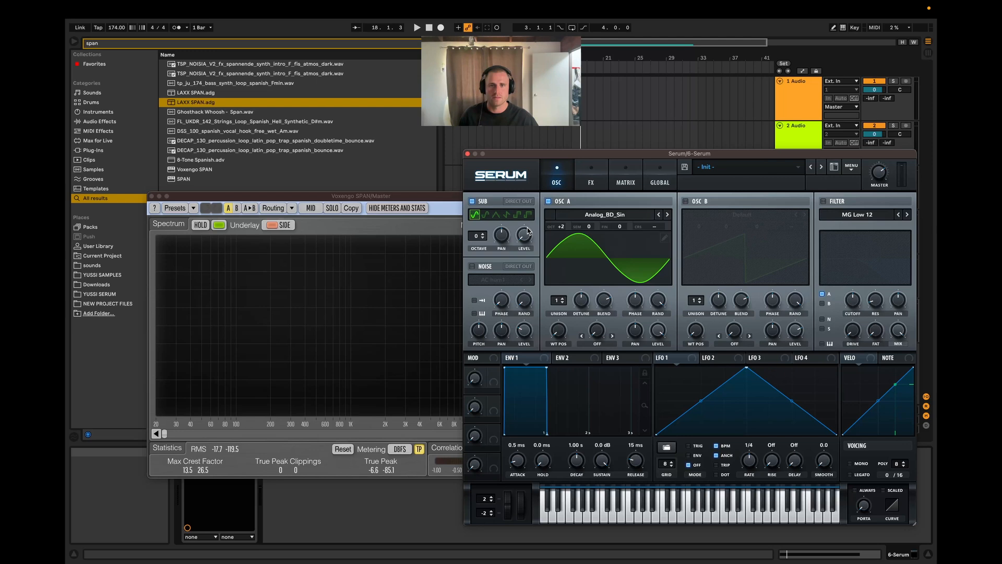
{"action": "key", "text": "space"}
{"action": "key", "text": "space"}
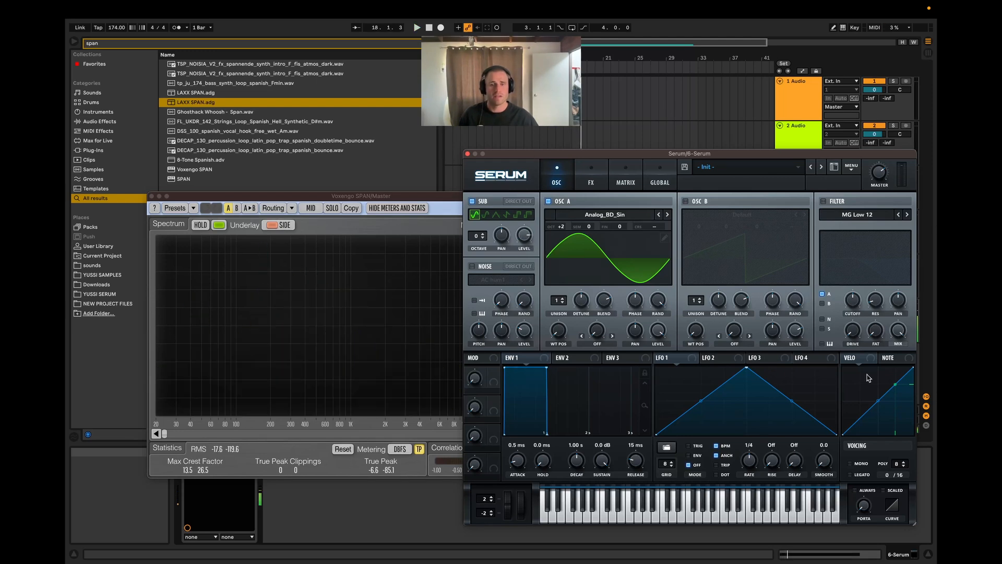
Step: Try enabling OSC B and raising OSC A's unison to 9 voices
{"action": "left_click", "coordinate": [693, 201]}
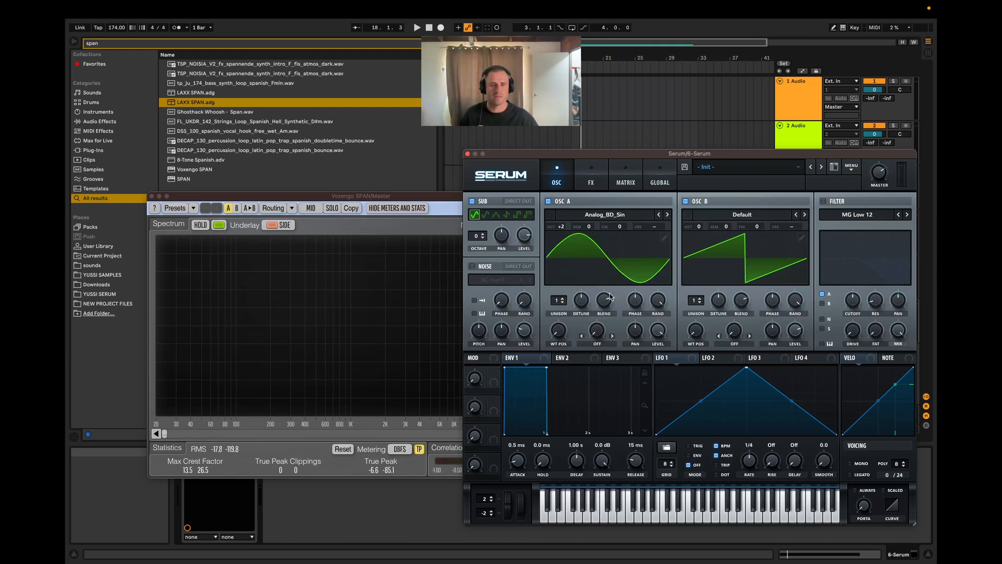
{"action": "left_click_drag", "start_coordinate": [563, 302], "coordinate": [572, 243]}
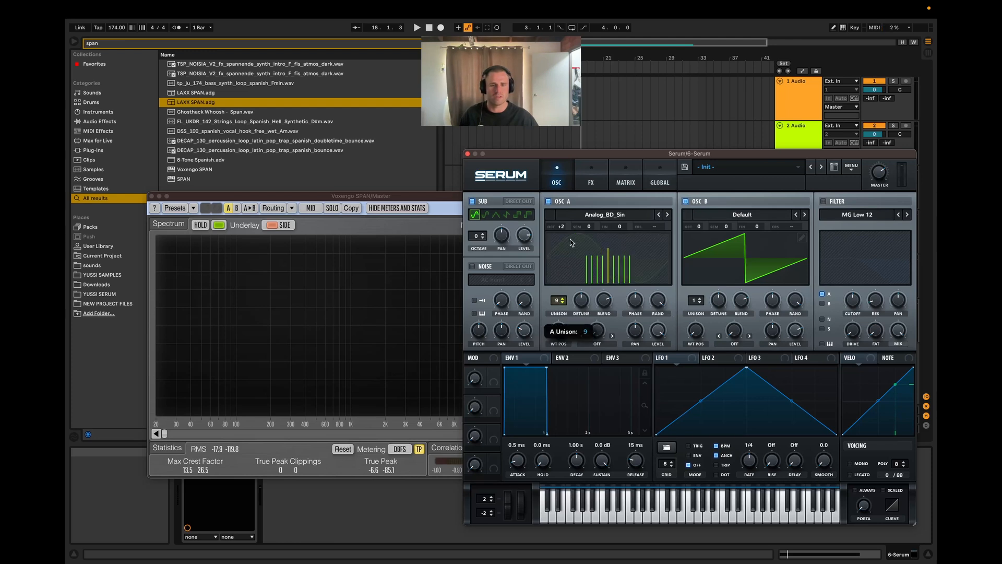
{"action": "left_click_drag", "start_coordinate": [554, 306], "coordinate": [558, 341]}
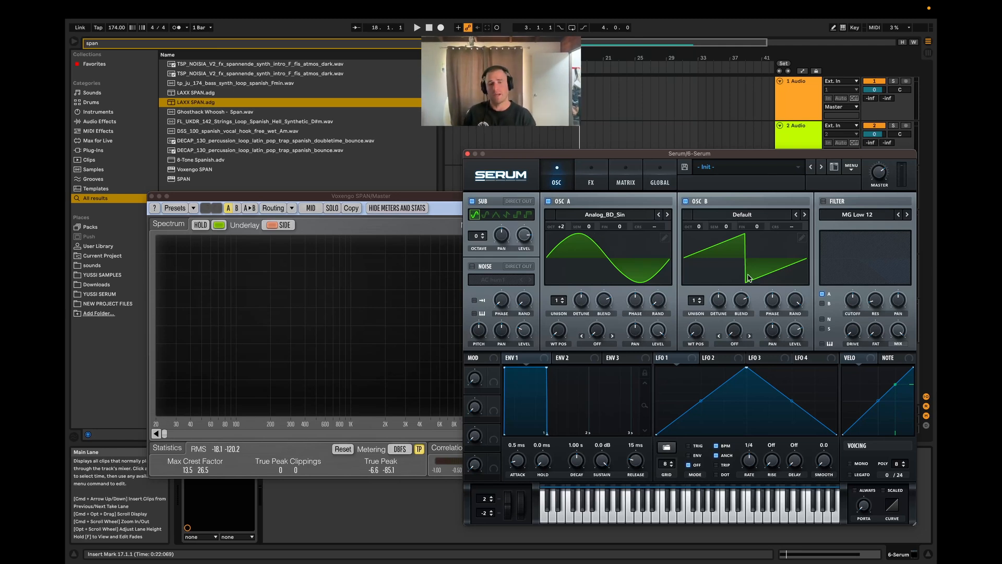
{"action": "left_click", "coordinate": [685, 202]}
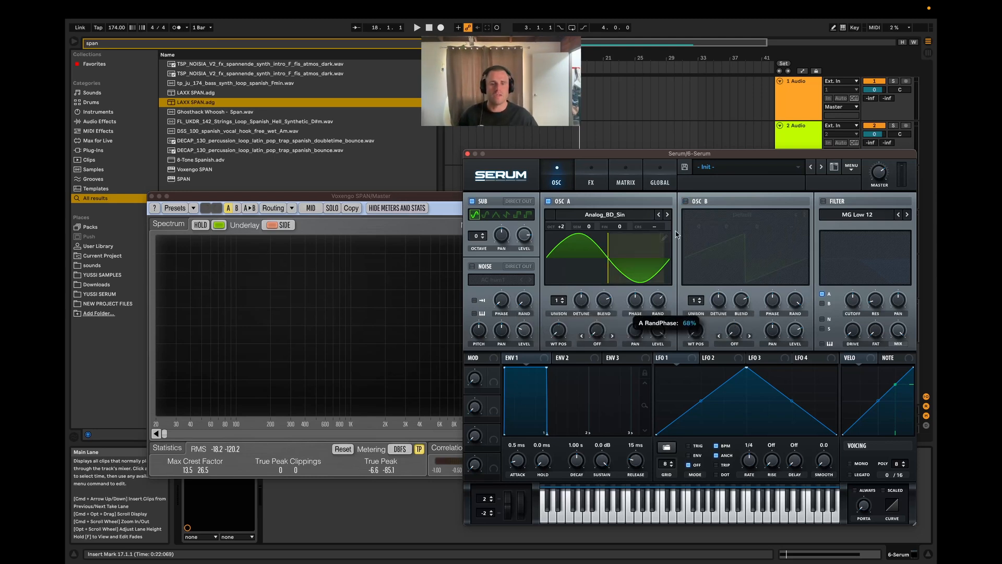
Step: Try a different initial phase for OSC A while replaying the clip to compare how the notes start
{"action": "key", "text": "space"}
{"action": "key", "text": "space"}
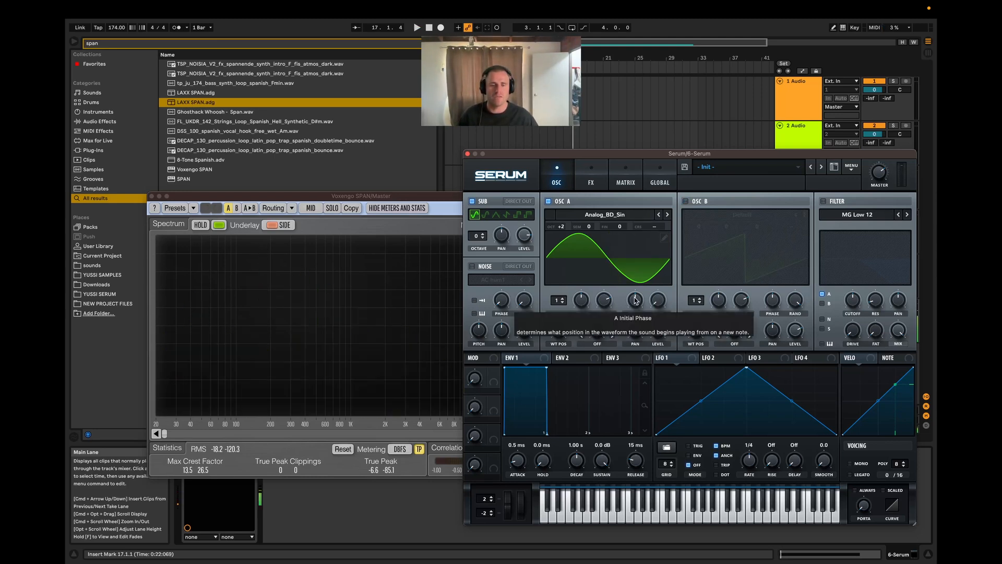
{"action": "key", "text": "space"}
{"action": "mouse_move", "coordinate": [636, 303]}
{"action": "left_mouse_down"}
{"action": "mouse_move", "coordinate": [640, 372]}
{"action": "mouse_move", "coordinate": [629, 189]}
{"action": "mouse_move", "coordinate": [631, 217]}
{"action": "left_mouse_up"}
{"action": "key", "text": "space"}
{"action": "key", "text": "space"}
{"action": "key", "text": "space"}
{"action": "key", "text": "space"}
{"action": "key", "text": "space"}
{"action": "key", "text": "space"}
{"action": "key", "text": "space"}
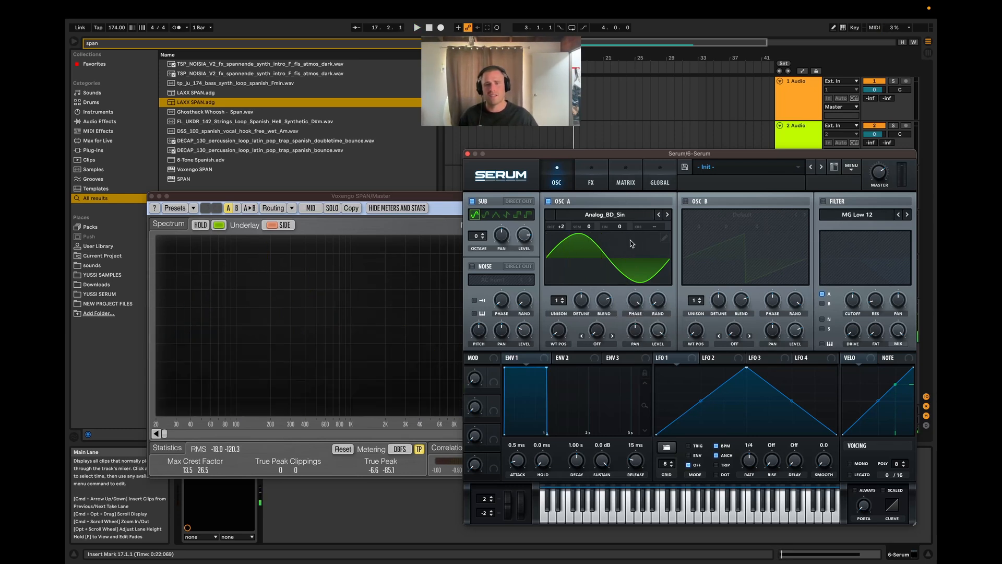
Step: Load the Spectral wavetable Monster 7 [SL] into OSC A and play the clip with it
{"action": "left_click", "coordinate": [619, 216]}
{"action": "left_click", "coordinate": [567, 328]}
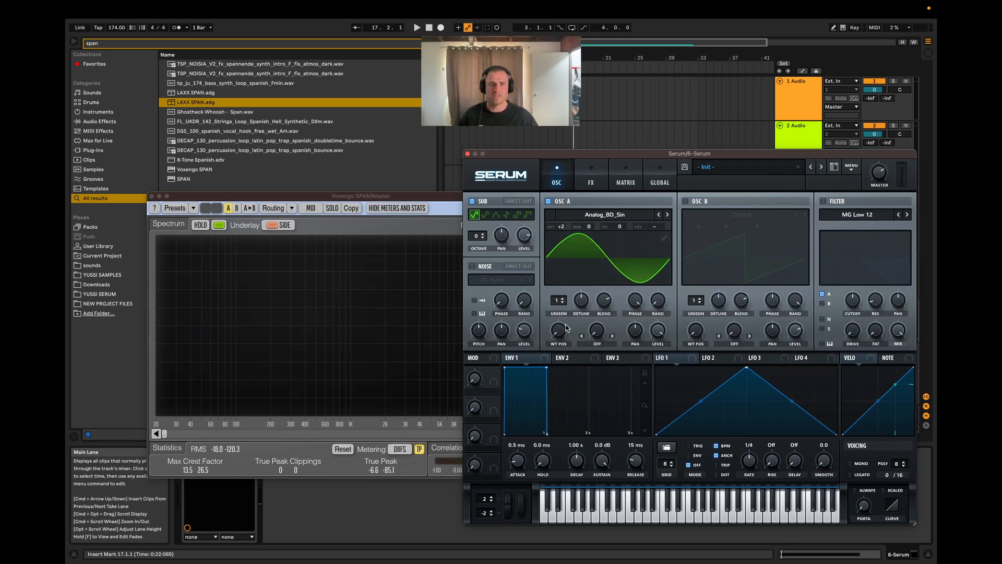
{"action": "left_click", "coordinate": [630, 213]}
{"action": "mouse_move", "coordinate": [621, 250]}
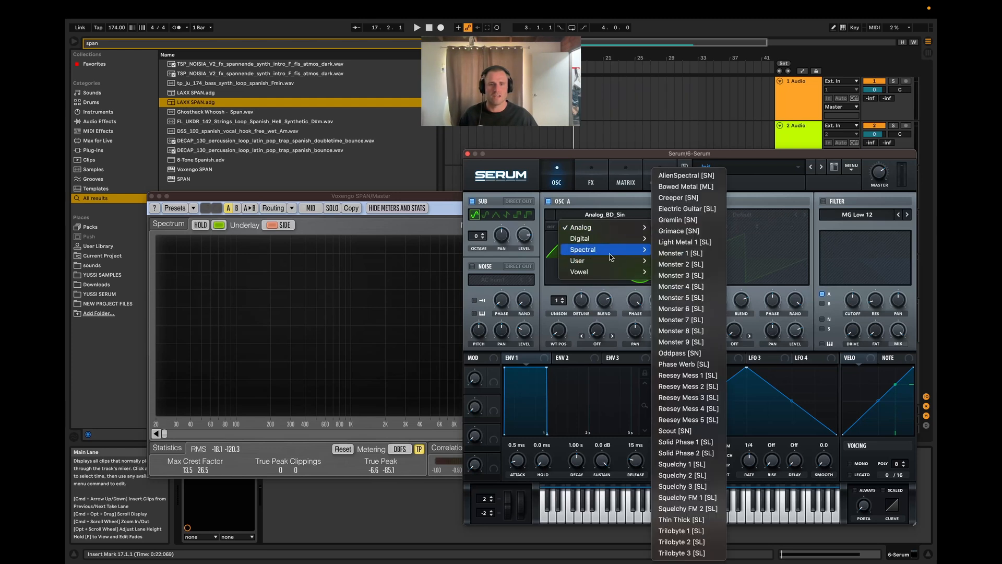
{"action": "left_click", "coordinate": [683, 321]}
{"action": "key", "text": "space"}
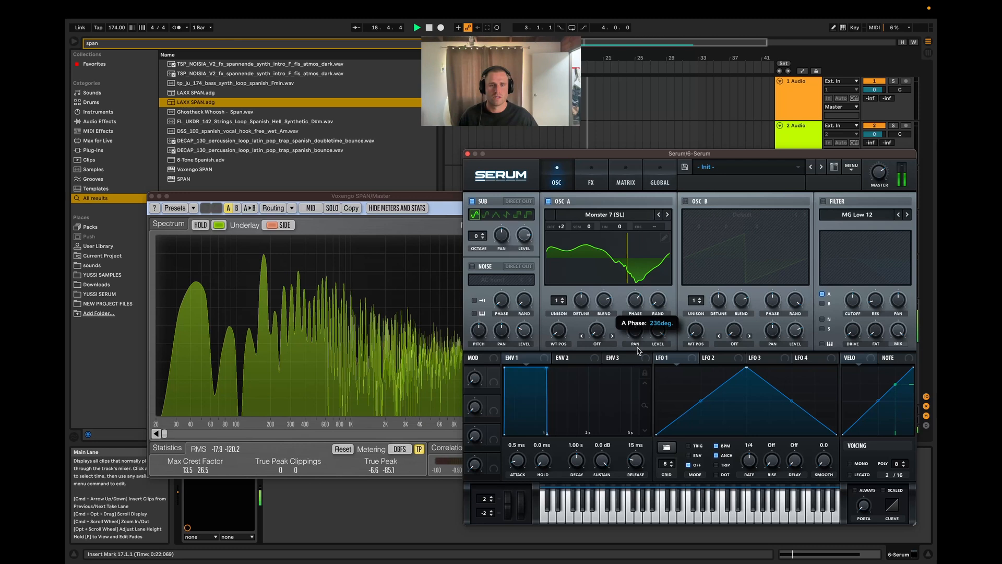
{"action": "key", "text": "space"}
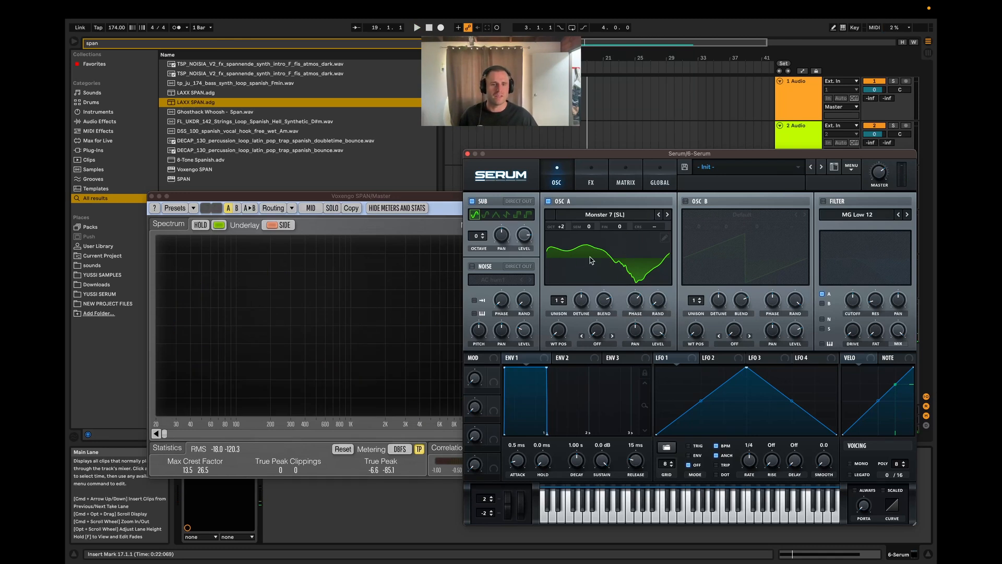
Step: Set OSC A's initial phase to 19 degrees and replay the clip repeatedly while checking the spectrum
{"action": "left_click_drag", "start_coordinate": [631, 296], "coordinate": [636, 306]}
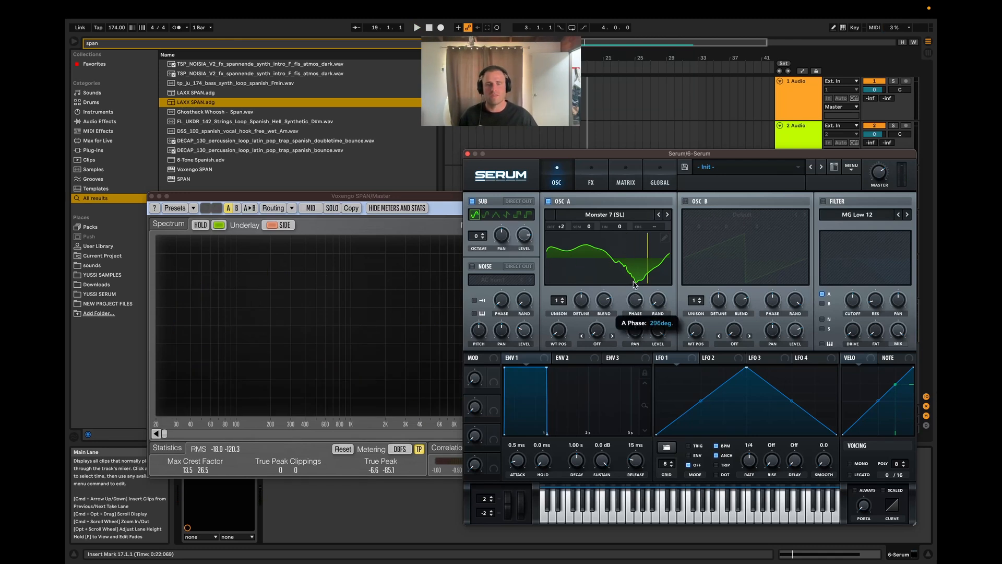
{"action": "left_click_drag", "start_coordinate": [633, 271], "coordinate": [655, 424]}
{"action": "key", "text": "space"}
{"action": "key", "text": "space"}
{"action": "key", "text": "space"}
{"action": "key", "text": "space"}
{"action": "key", "text": "space"}
{"action": "key", "text": "space"}
{"action": "key", "text": "space"}
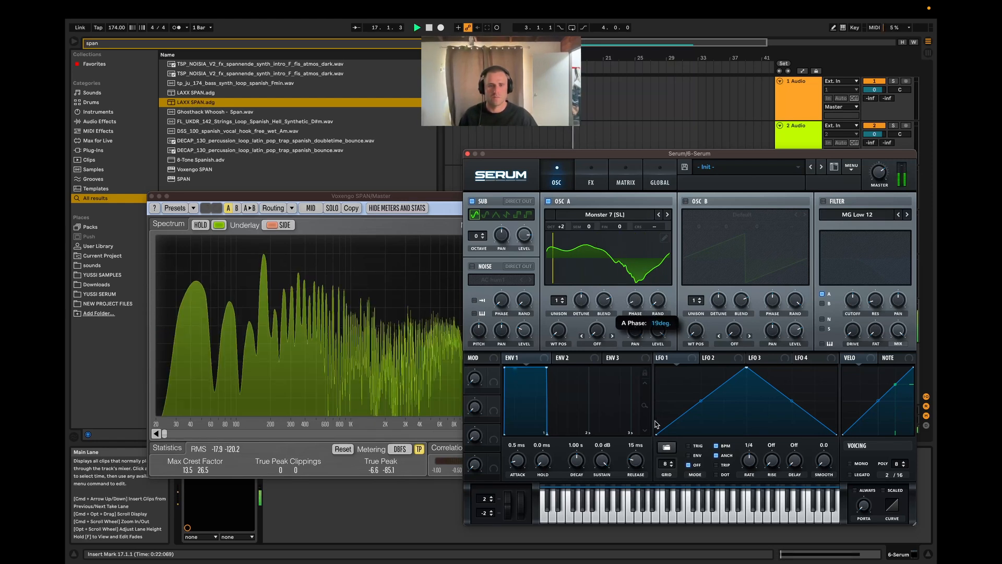
{"action": "key", "text": "space"}
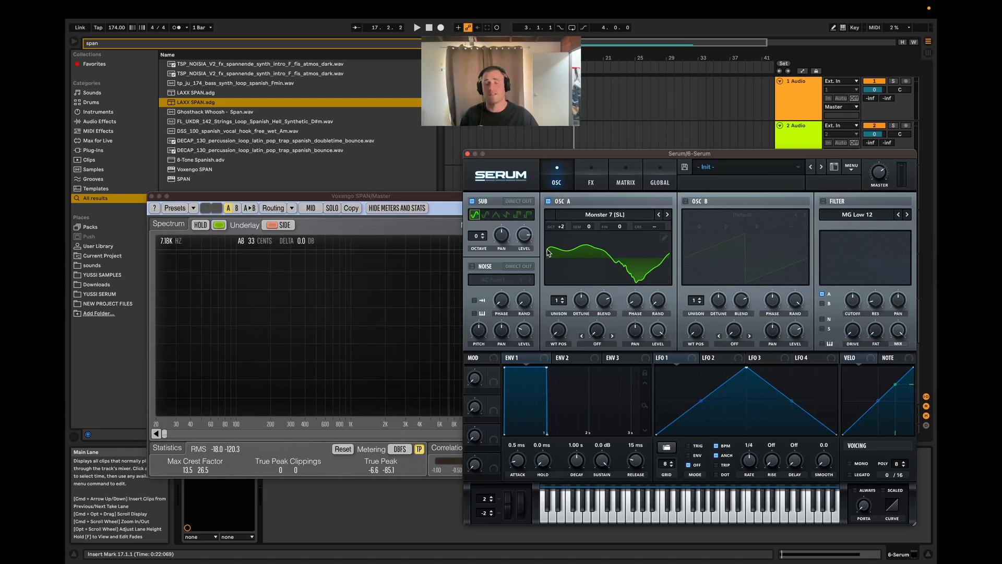
Step: Show OSC A's wavetable in 3D and set its wavetable position to frame 55
{"action": "left_click", "coordinate": [568, 278]}
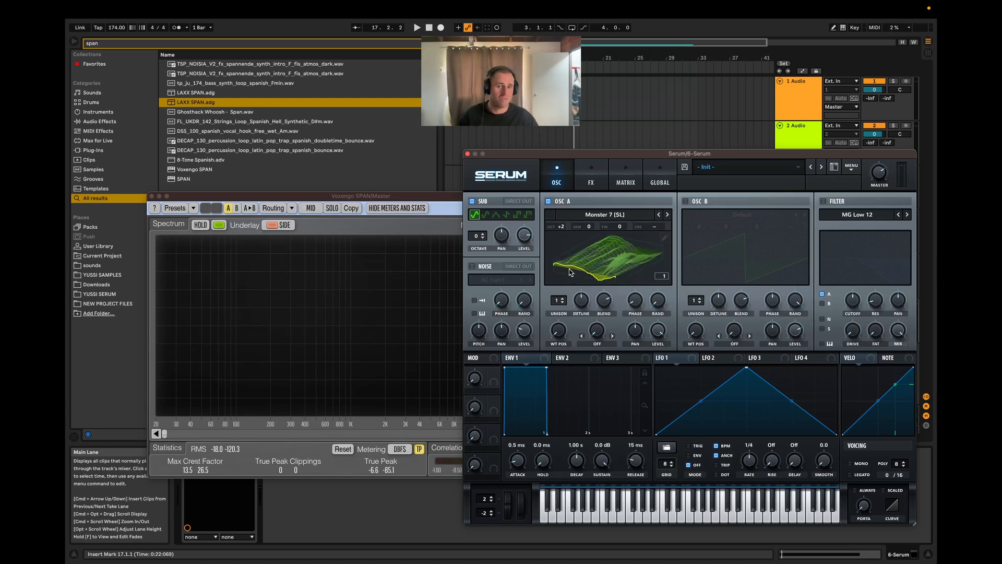
{"action": "left_click", "coordinate": [598, 261]}
{"action": "left_click", "coordinate": [627, 258]}
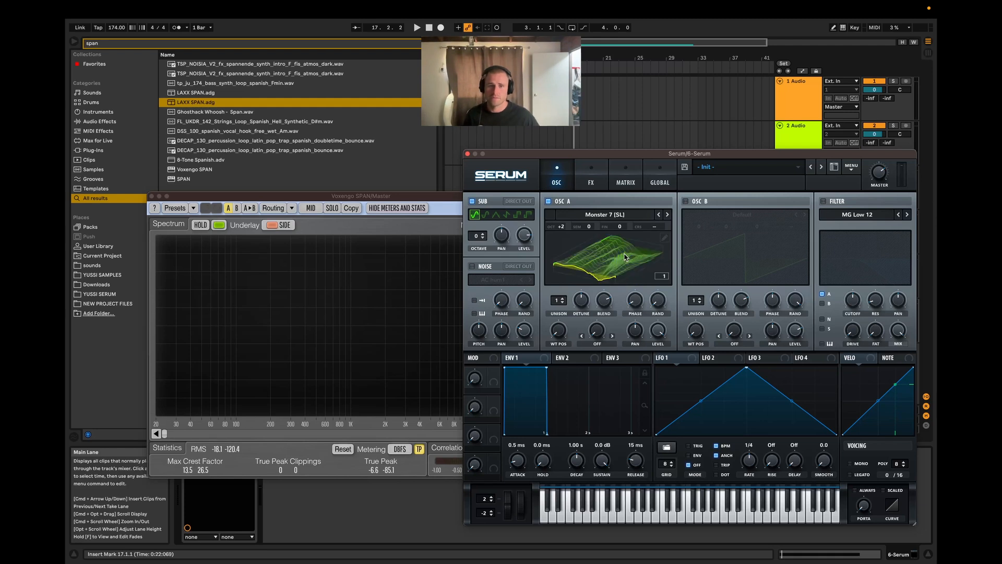
{"action": "left_click", "coordinate": [611, 259]}
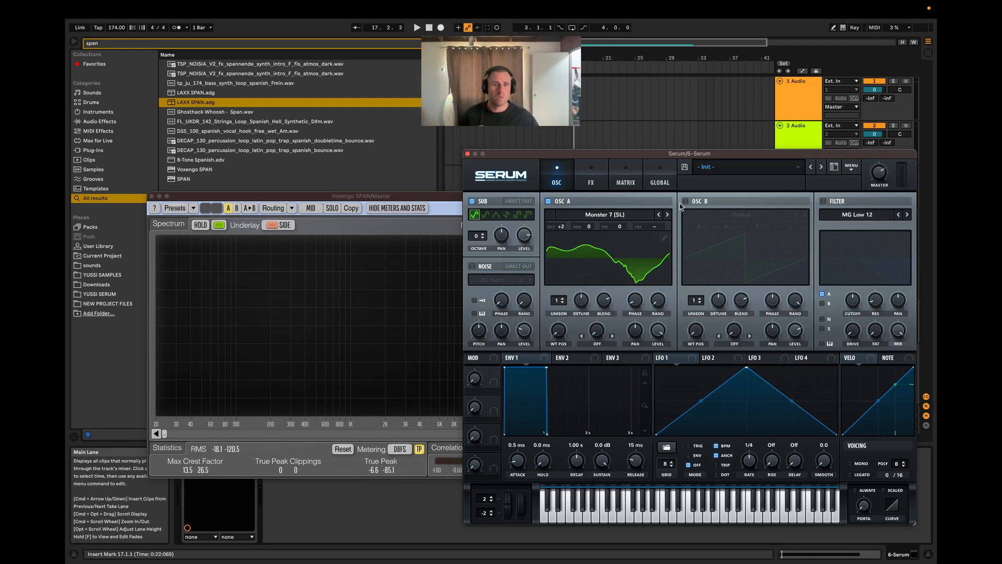
{"action": "left_click_drag", "start_coordinate": [558, 340], "coordinate": [574, 301]}
{"action": "left_click", "coordinate": [622, 270]}
{"action": "left_click_drag", "start_coordinate": [560, 334], "coordinate": [561, 365]}
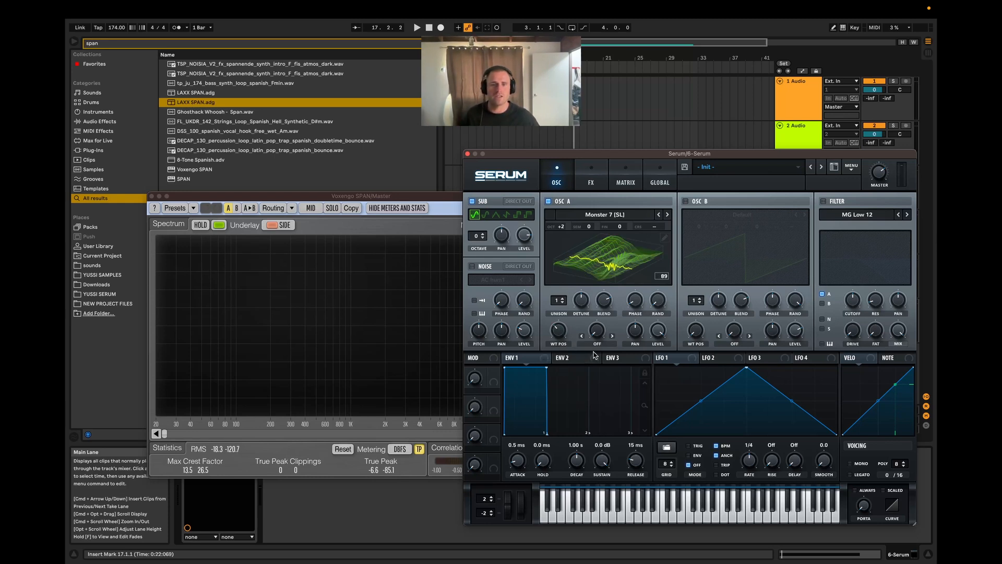
{"action": "left_click_drag", "start_coordinate": [549, 327], "coordinate": [552, 354]}
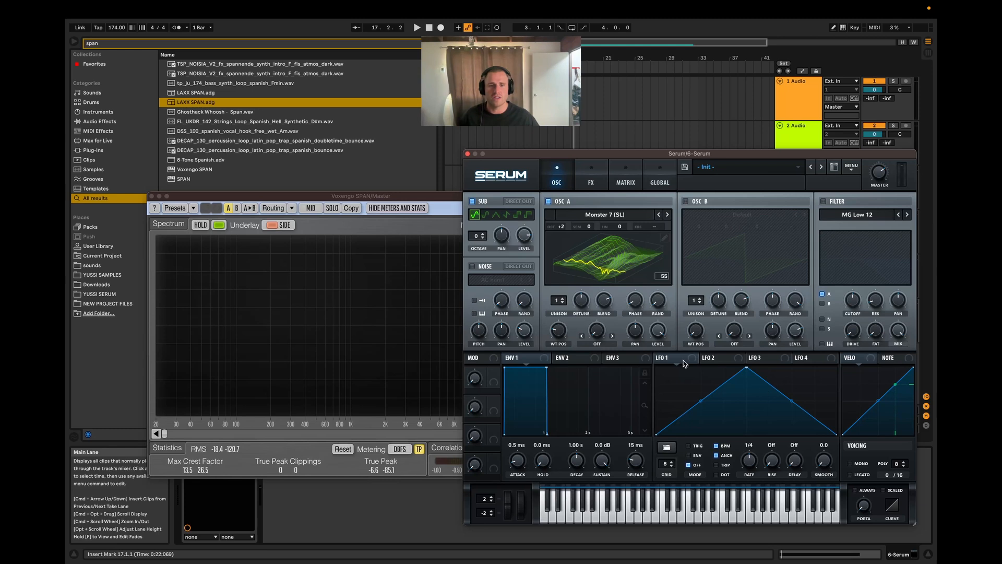
Step: Assign LFO 1 to OSC A's wavetable position, move the LFO peak earlier and play the clip
{"action": "left_click_drag", "start_coordinate": [511, 318], "coordinate": [562, 337]}
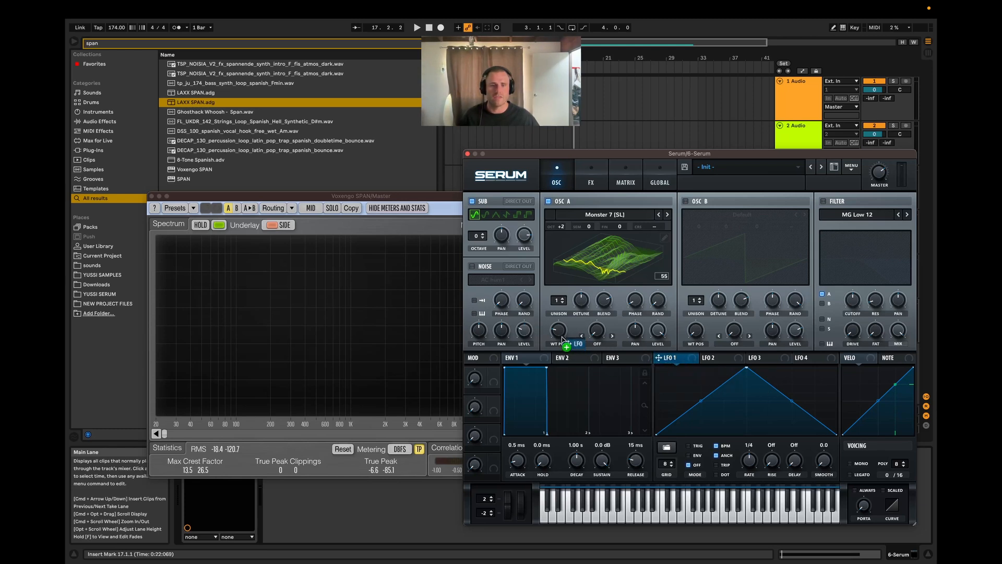
{"action": "left_click_drag", "start_coordinate": [749, 369], "coordinate": [699, 368]}
{"action": "key", "text": "space"}
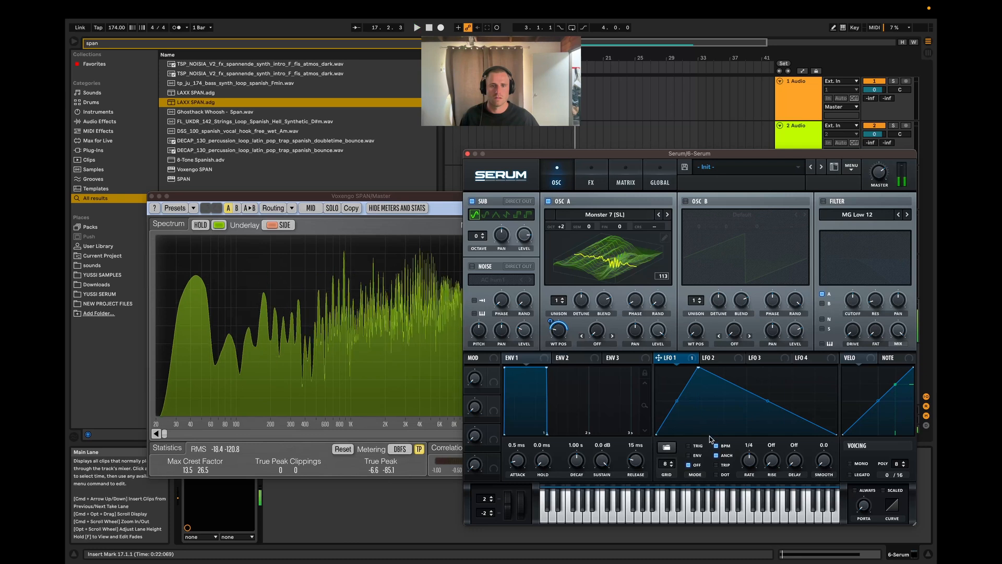
Step: Set LFO 1 to ENV mode with a 1/2 rate and move its peak close to the start of the curve
{"action": "left_click", "coordinate": [700, 446]}
{"action": "left_click", "coordinate": [697, 455]}
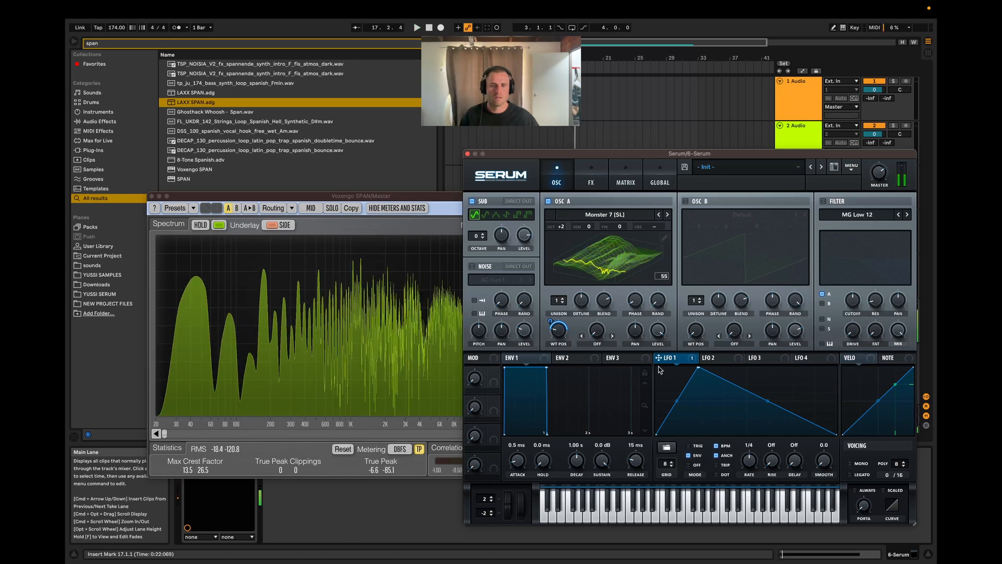
{"action": "key", "text": "space"}
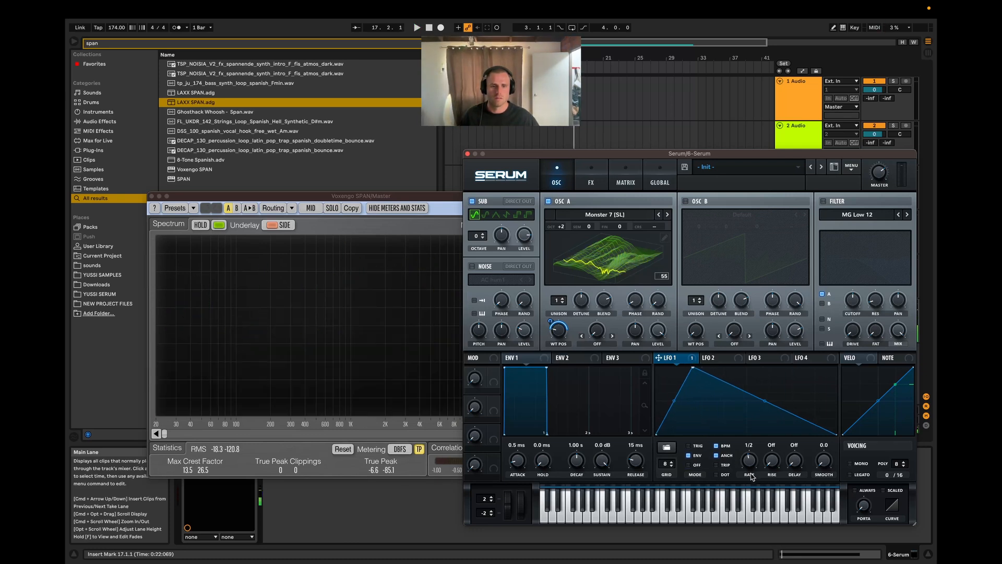
{"action": "key", "text": "space"}
{"action": "left_click_drag", "start_coordinate": [693, 368], "coordinate": [669, 367]}
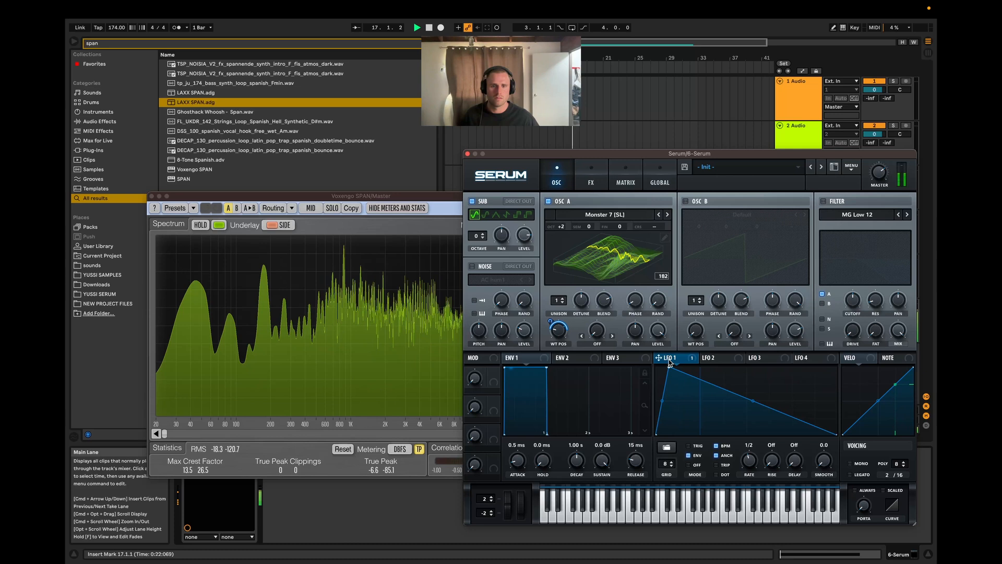
{"action": "key", "text": "space"}
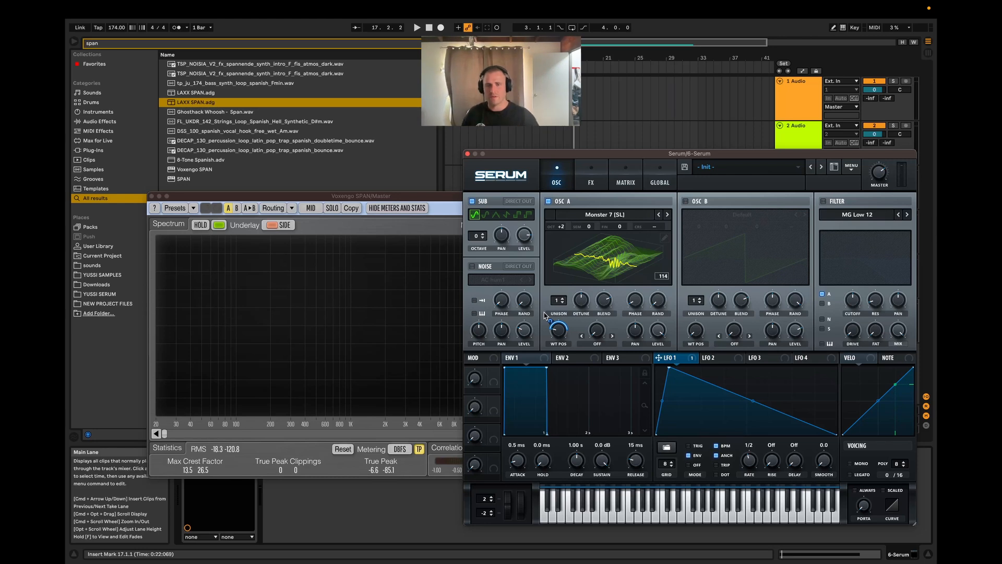
Step: Replay the clip and examine LFO 1's movement of OSC A's wavetable in the 3D and 2D waveform views
{"action": "key", "text": "space"}
{"action": "key", "text": "space"}
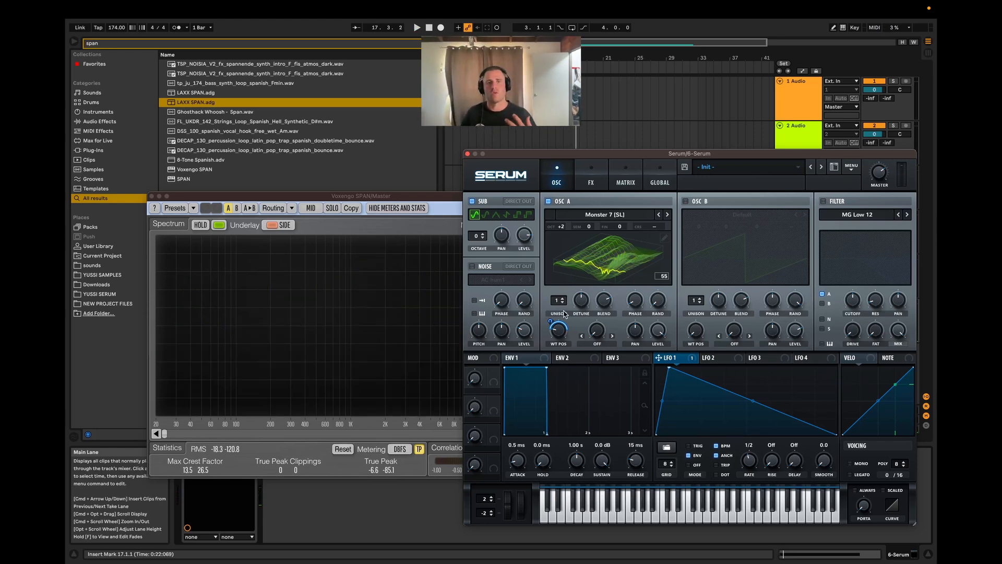
{"action": "key", "text": "space"}
{"action": "key", "text": "space"}
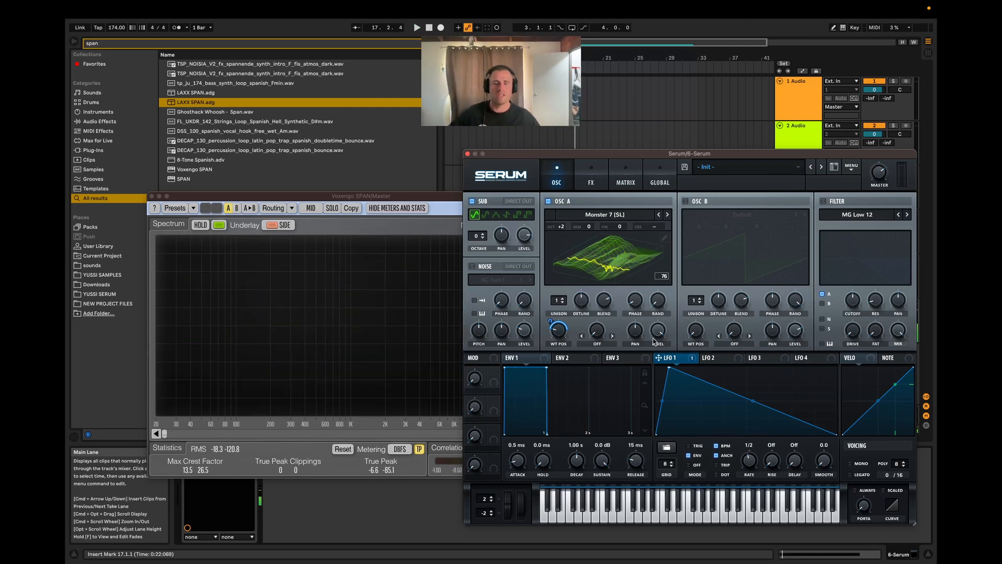
{"action": "mouse_move", "coordinate": [552, 326]}
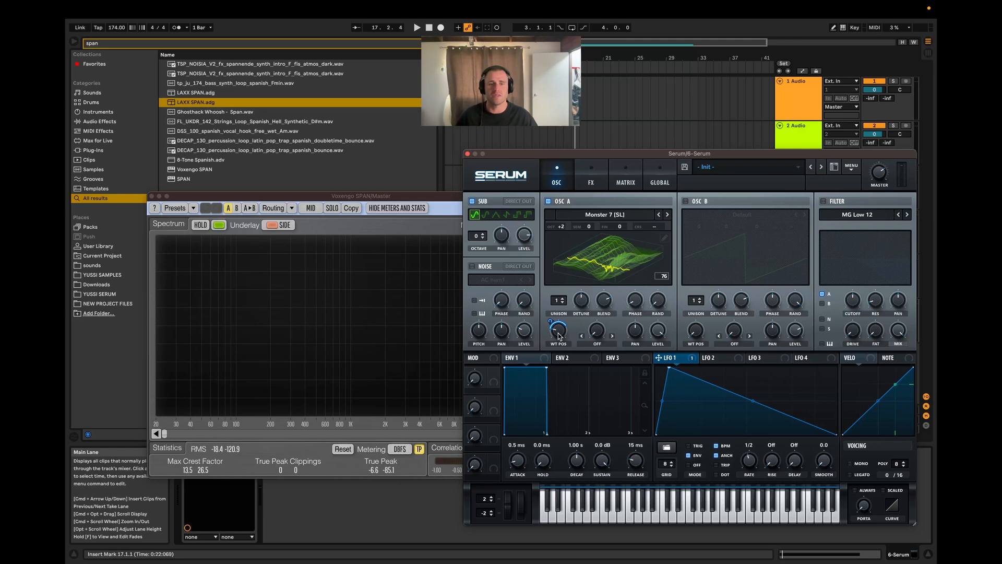
{"action": "left_click", "coordinate": [617, 262]}
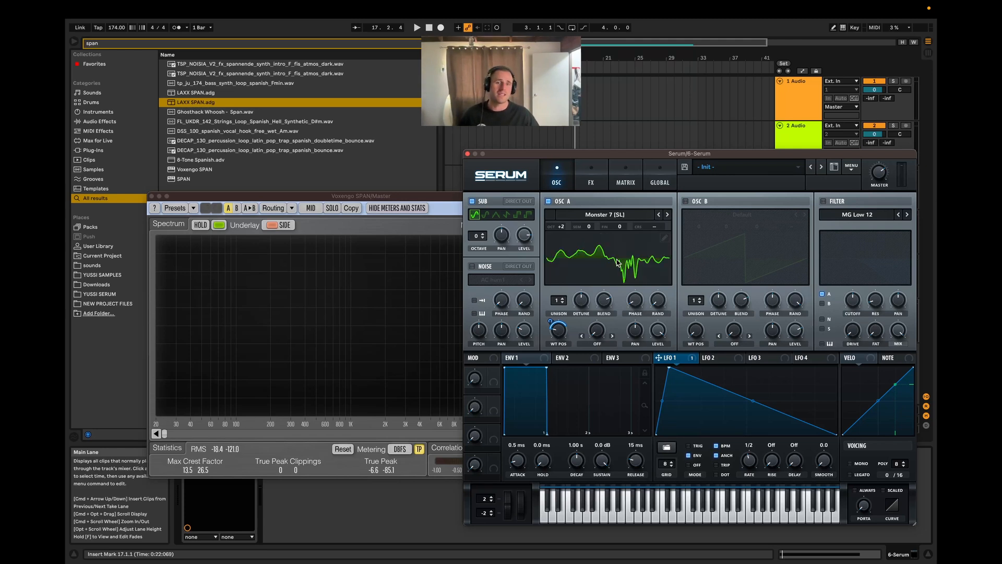
{"action": "key", "text": "space"}
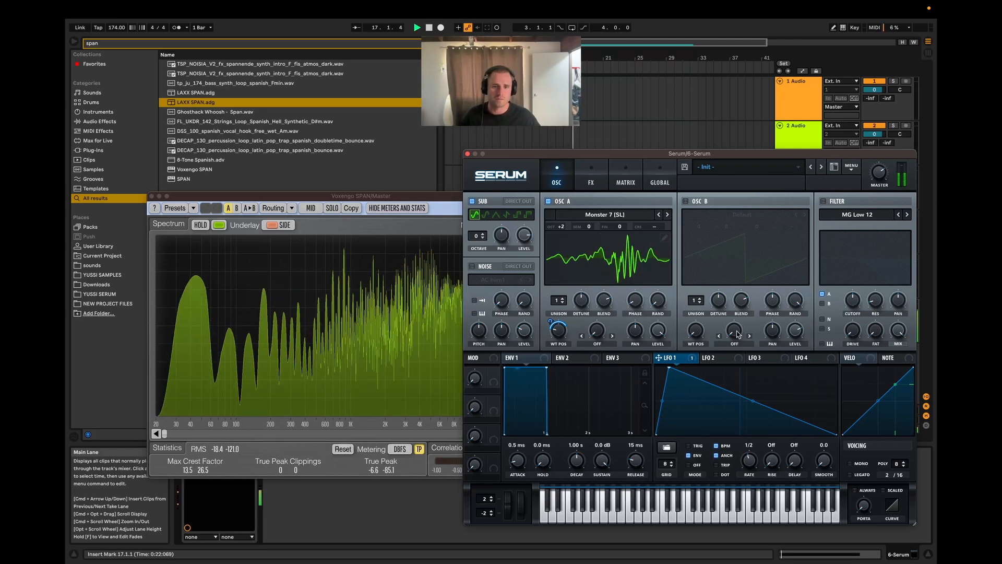
{"action": "key", "text": "space"}
Step: Enable OSC B and load the Analog wavetable Analog_BD_Sin into it
{"action": "left_click", "coordinate": [688, 202]}
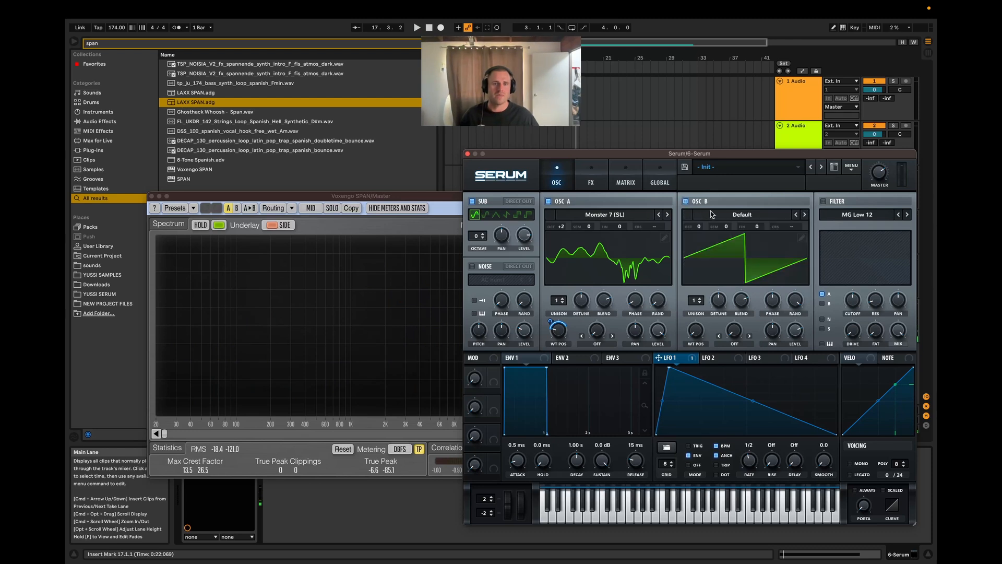
{"action": "left_click", "coordinate": [739, 214]}
{"action": "mouse_move", "coordinate": [741, 227]}
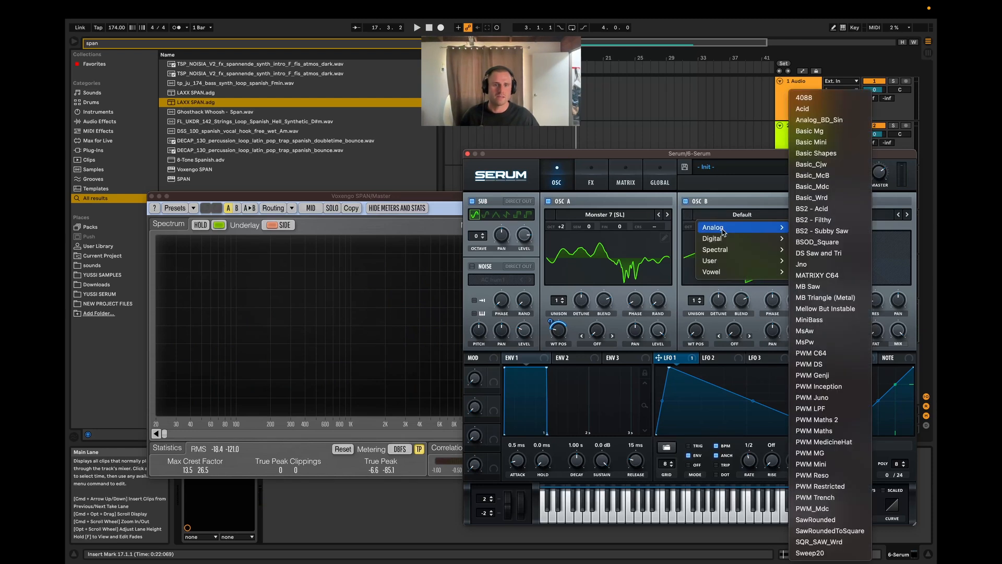
{"action": "left_click", "coordinate": [831, 120]}
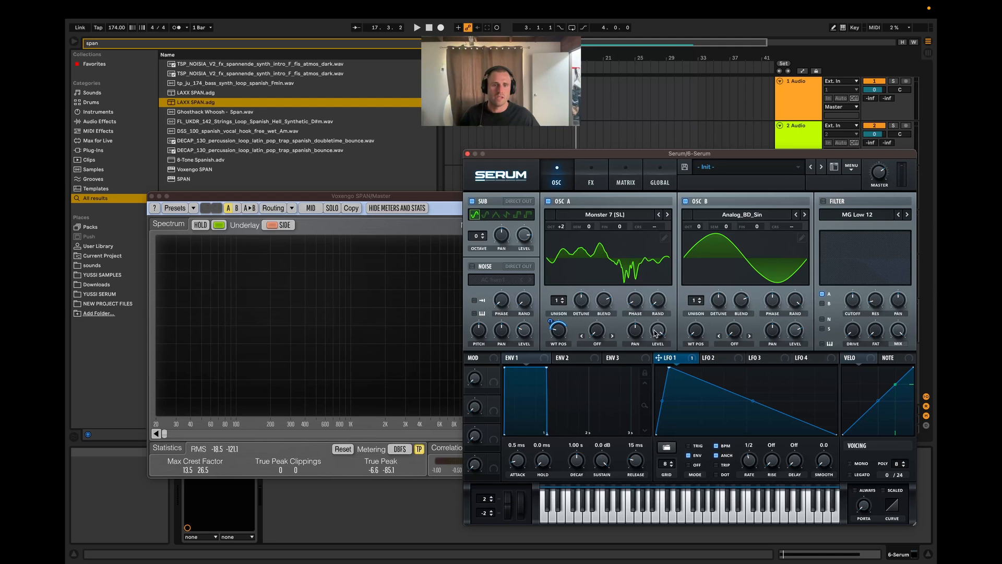
Step: Play the clip with OSC B, raise its octave to +2 and play the clip again
{"action": "key", "text": "space"}
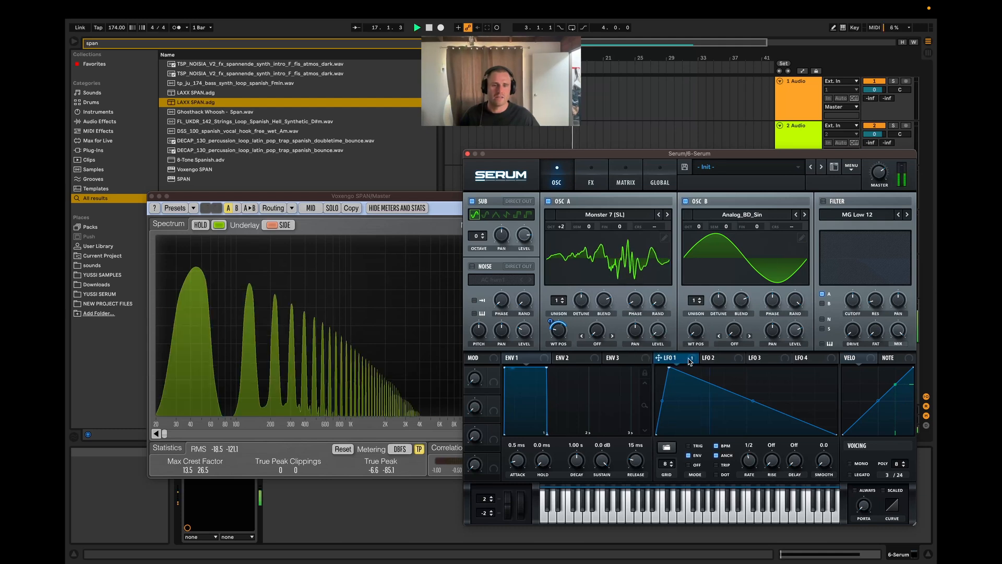
{"action": "key", "text": "space"}
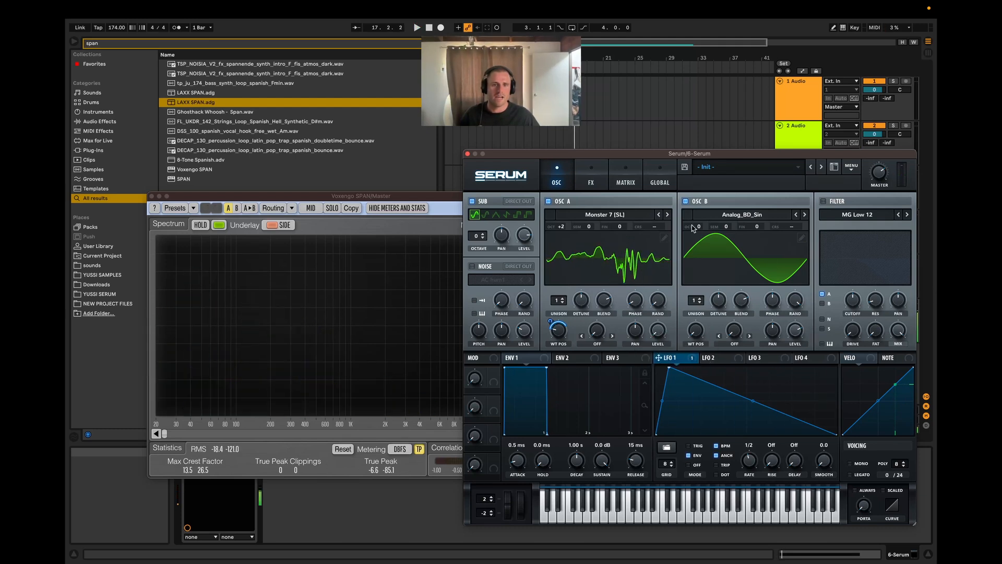
{"action": "left_click_drag", "start_coordinate": [699, 228], "coordinate": [703, 209]}
{"action": "key", "text": "space"}
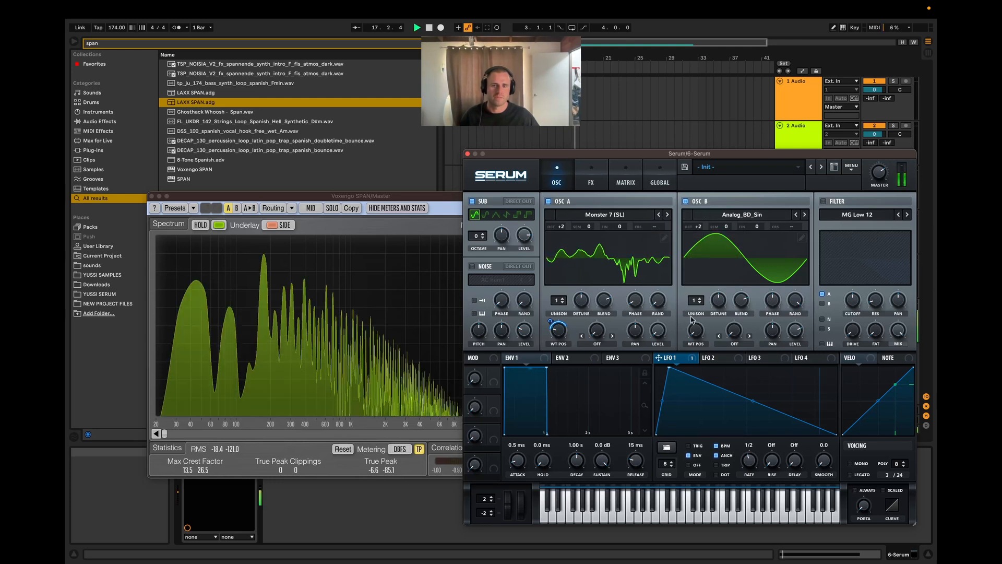
Step: Check the spectrum with the Sub oscillator disabled, then re-enable the Sub and disable OSC B
{"action": "left_click", "coordinate": [471, 201]}
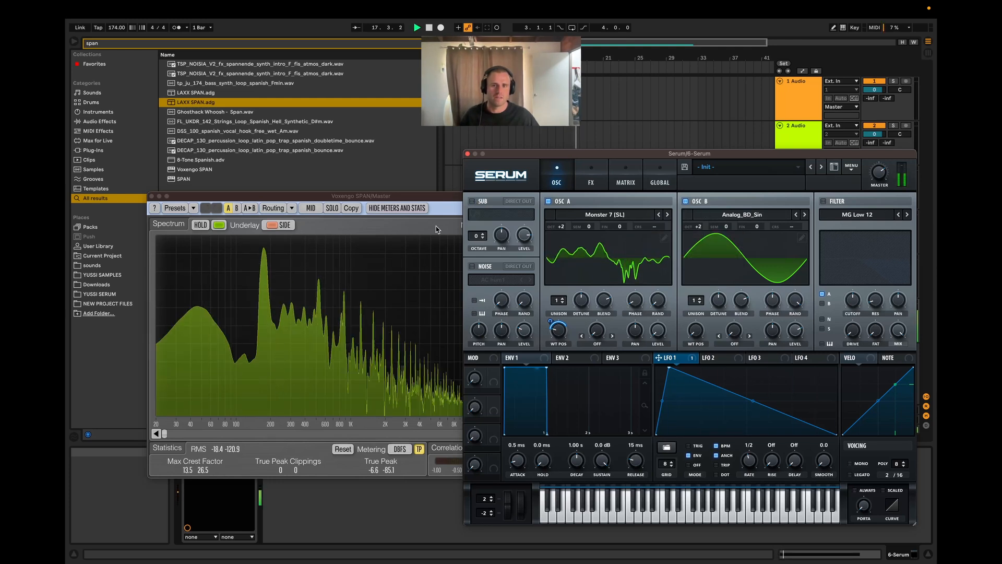
{"action": "key", "text": "space"}
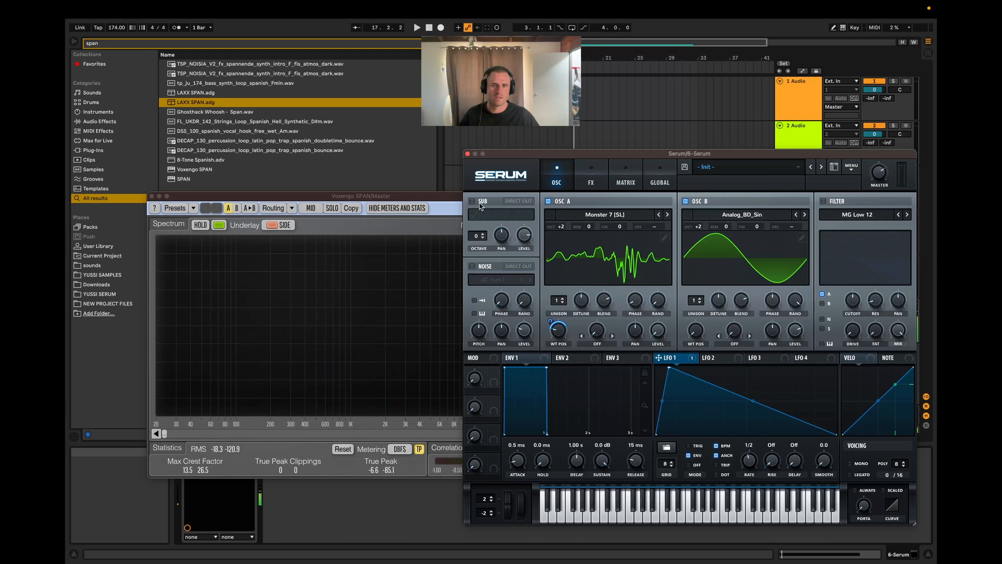
{"action": "left_click", "coordinate": [473, 201]}
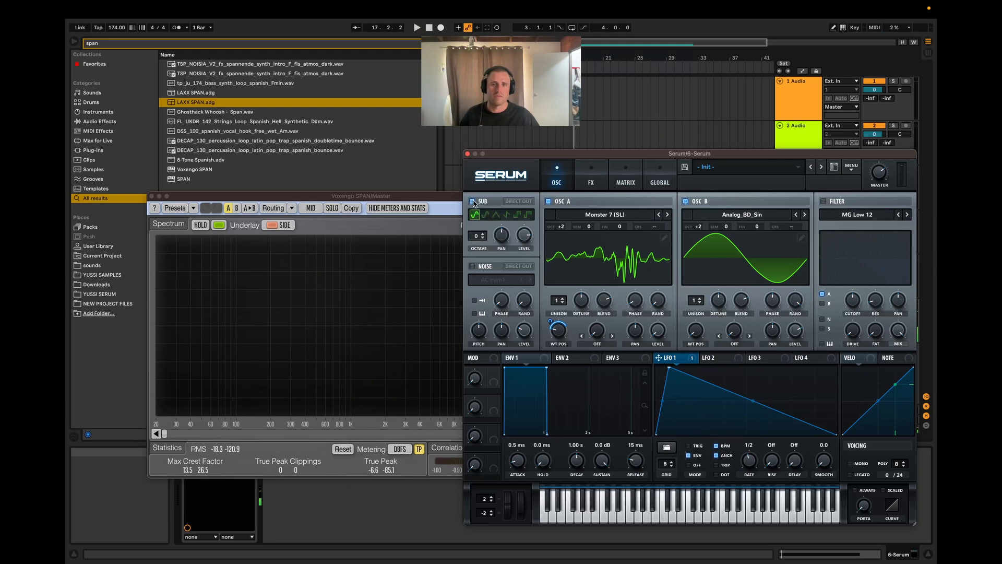
{"action": "left_click", "coordinate": [685, 201]}
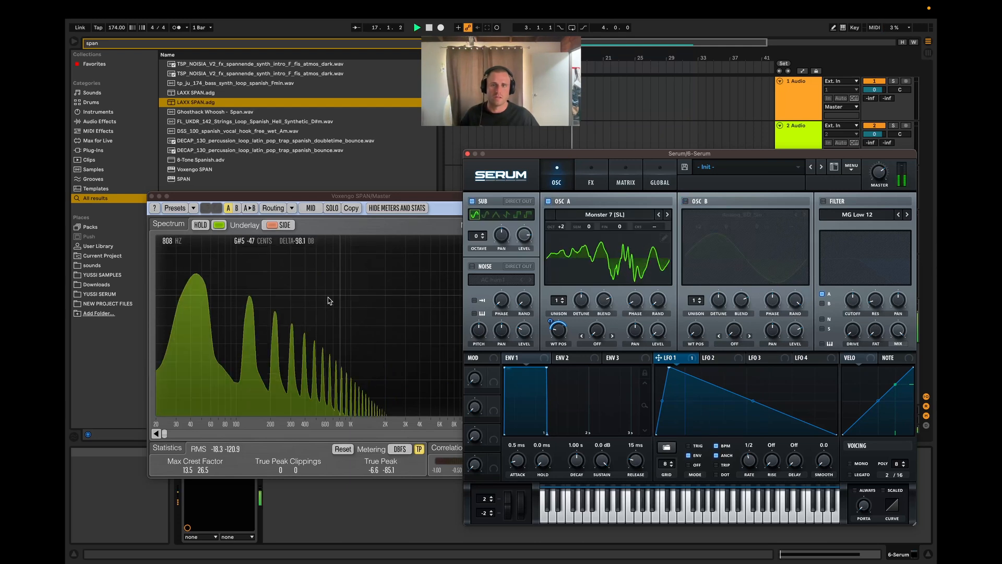
Step: Enable OSC B and play the clip with the Sub oscillator disabled to check the spectrum in SPAN
{"action": "left_click", "coordinate": [686, 203]}
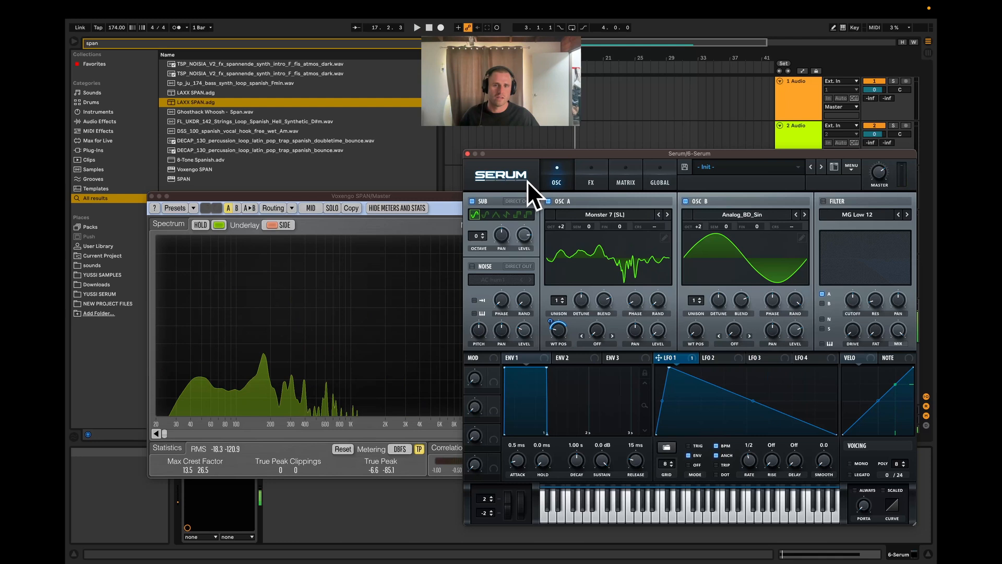
{"action": "left_click", "coordinate": [472, 202]}
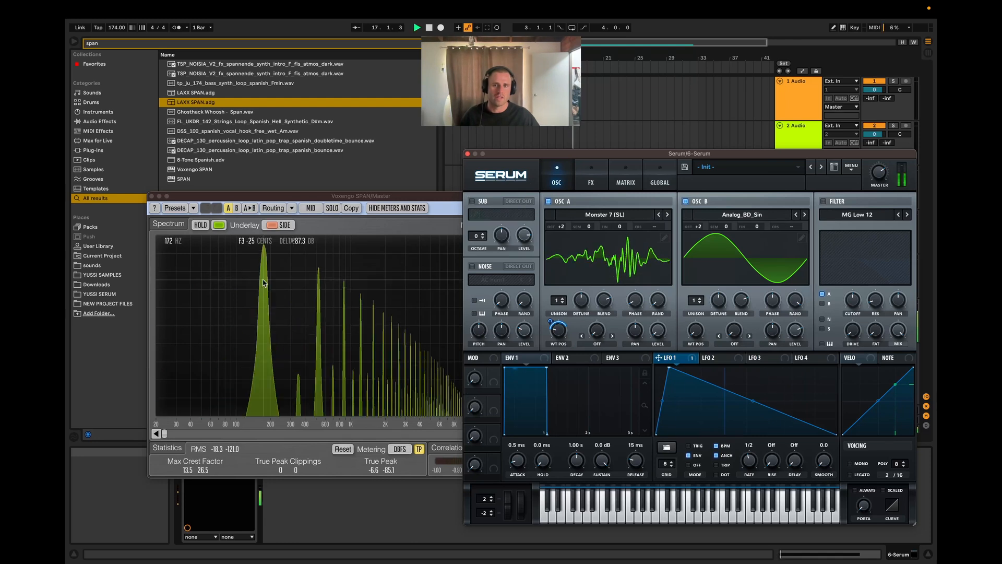
{"action": "left_click", "coordinate": [589, 177]}
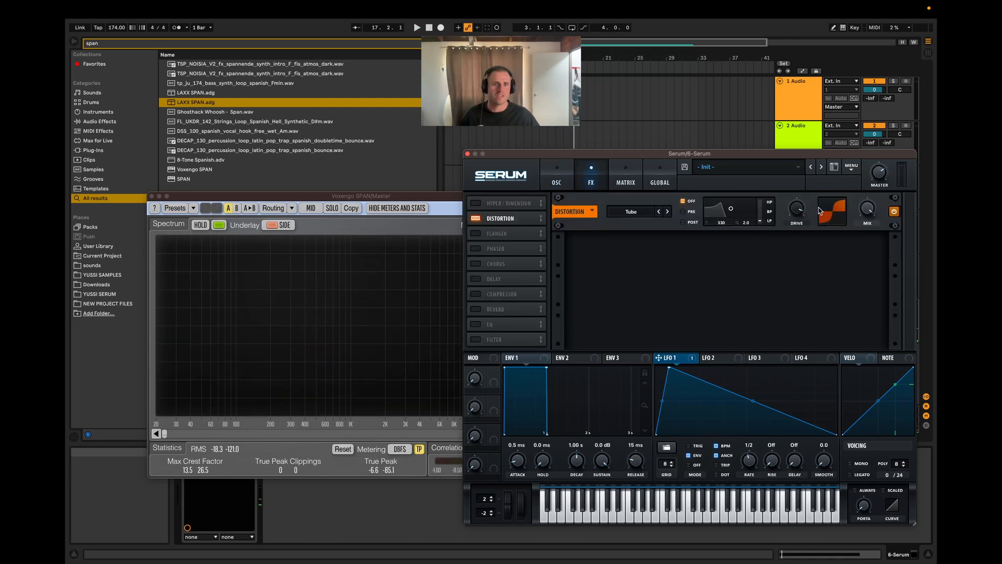
{"action": "key", "text": "space"}
Step: Play the clip with the Sub, OSC A and OSC B all enabled and examine the combined spectrum
{"action": "left_click", "coordinate": [557, 181]}
{"action": "key", "text": "space"}
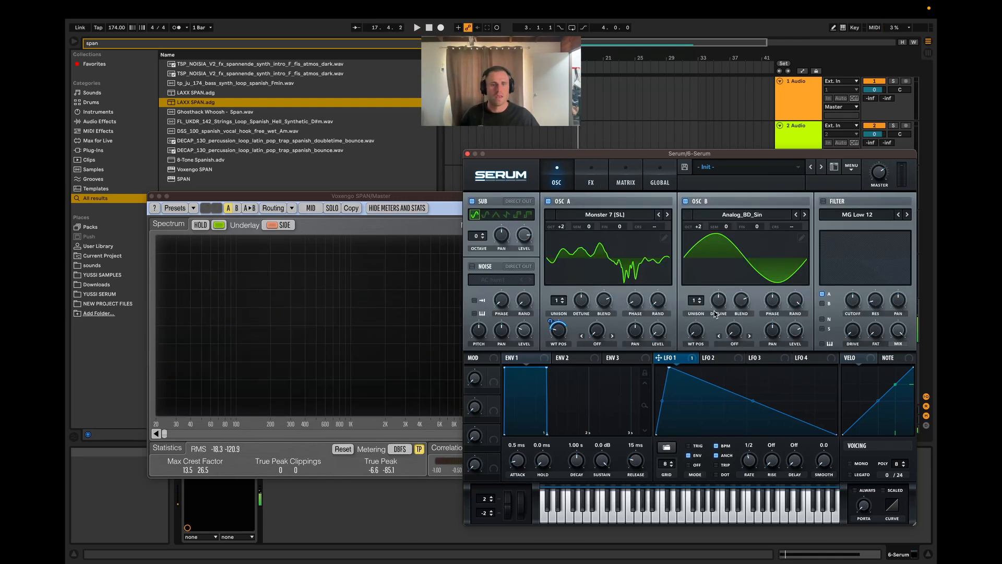
{"action": "key", "text": "space"}
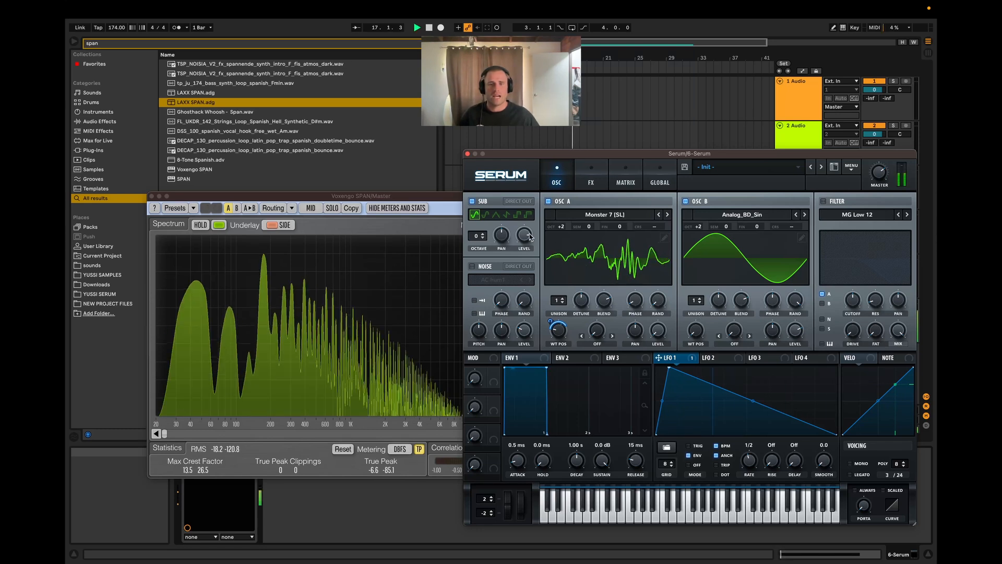
{"action": "key", "text": "space"}
{"action": "key", "text": "space"}
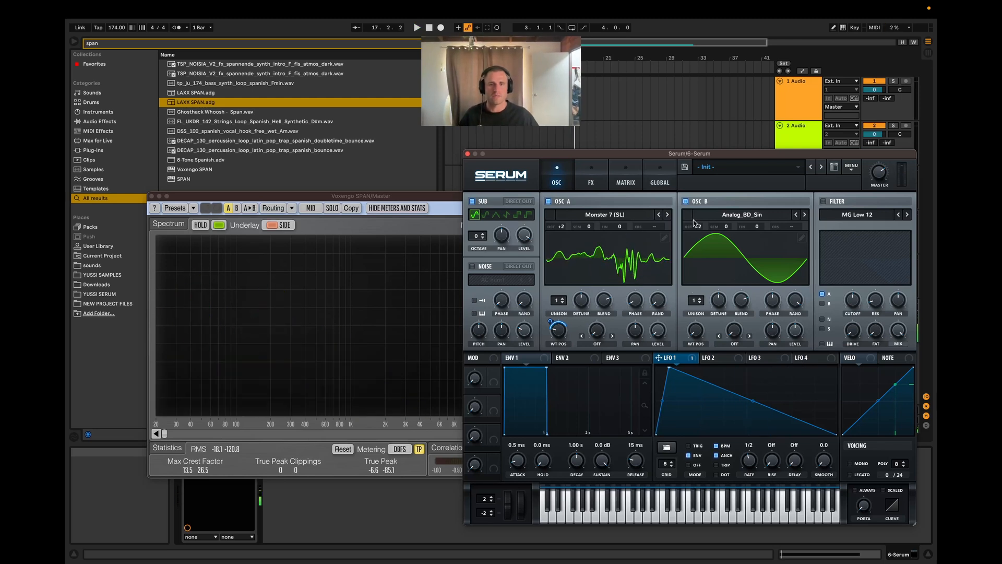
Step: Raise OSC B's octave to +3 and set the Tube distortion's drive to 86% while the clip plays
{"action": "left_click_drag", "start_coordinate": [698, 226], "coordinate": [702, 208]}
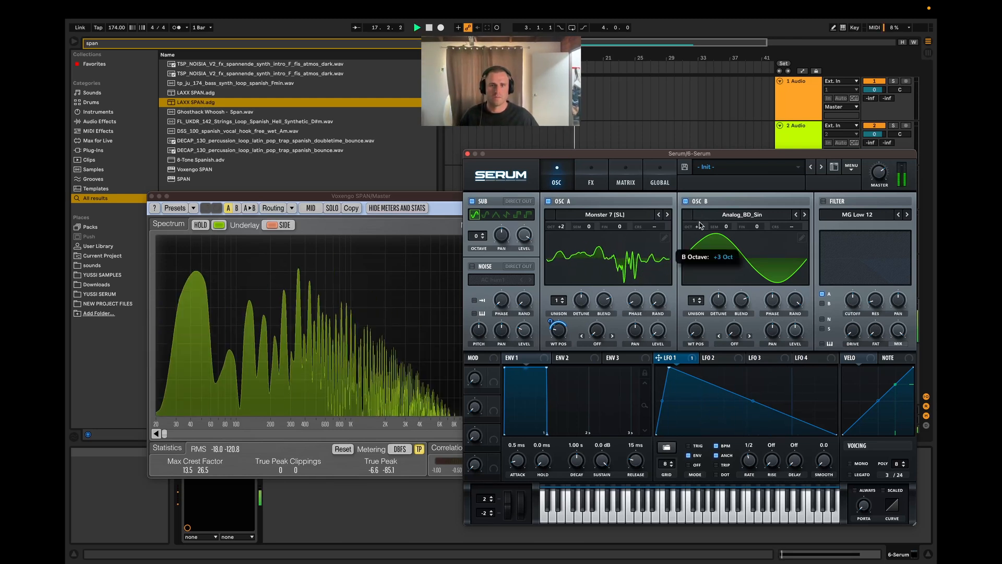
{"action": "left_click", "coordinate": [587, 177]}
{"action": "mouse_move", "coordinate": [789, 222]}
{"action": "left_mouse_down"}
{"action": "mouse_move", "coordinate": [791, 233]}
{"action": "mouse_move", "coordinate": [791, 195]}
{"action": "mouse_move", "coordinate": [791, 215]}
{"action": "left_mouse_up"}
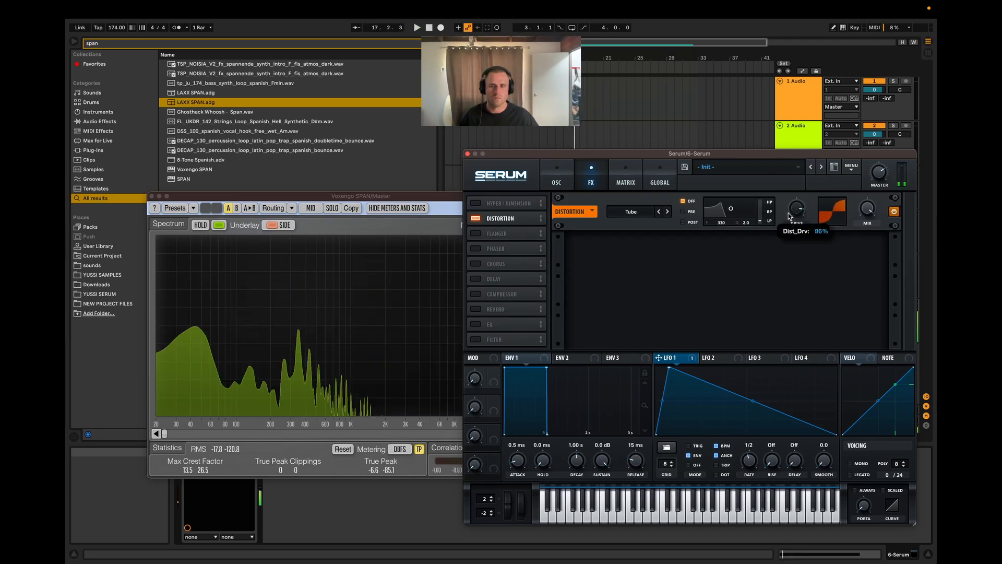
Step: Set OSC B's warp mode to FM (From A), raise the warp amount to 45% and play the clip
{"action": "left_click", "coordinate": [564, 184]}
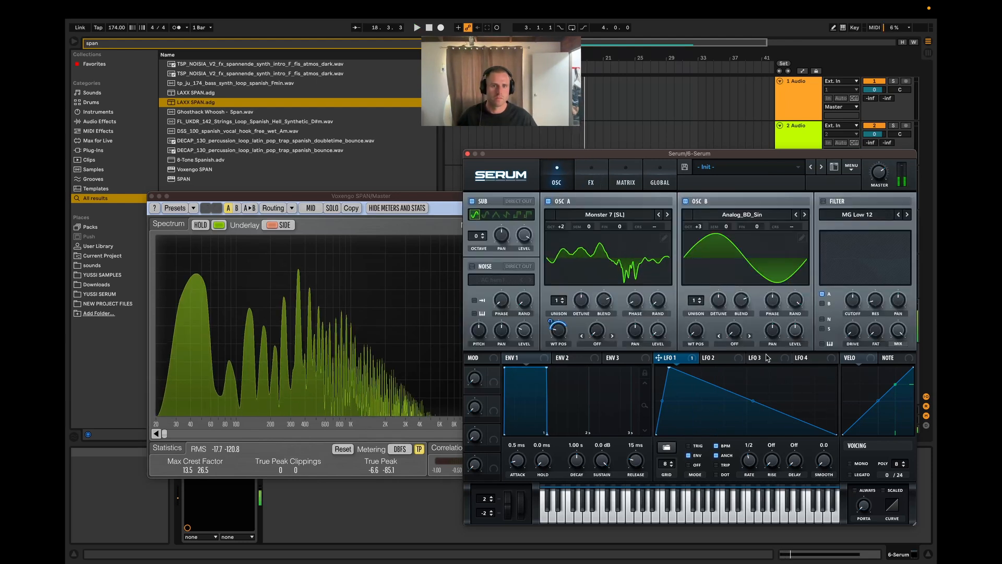
{"action": "left_click", "coordinate": [742, 344]}
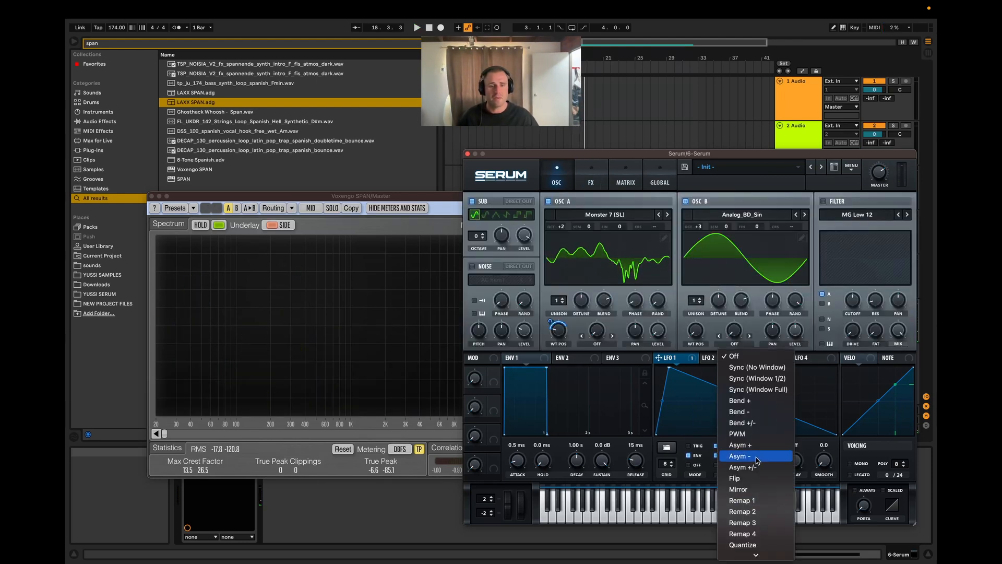
{"action": "scroll", "coordinate": [753, 499], "scroll_direction": "down", "scroll_amount": 3}
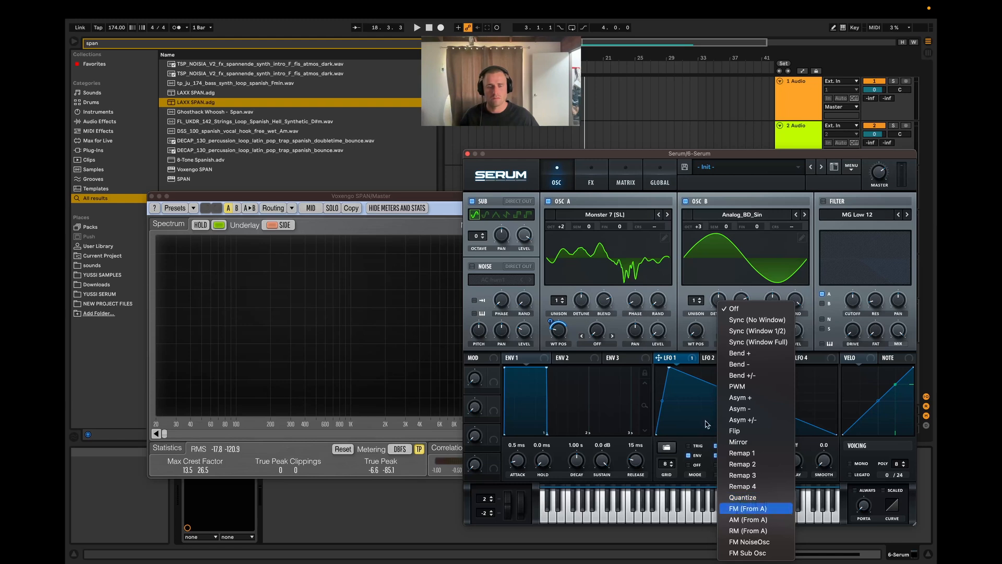
{"action": "left_click", "coordinate": [748, 508]}
{"action": "key", "text": "space"}
{"action": "left_click_drag", "start_coordinate": [729, 325], "coordinate": [738, 286]}
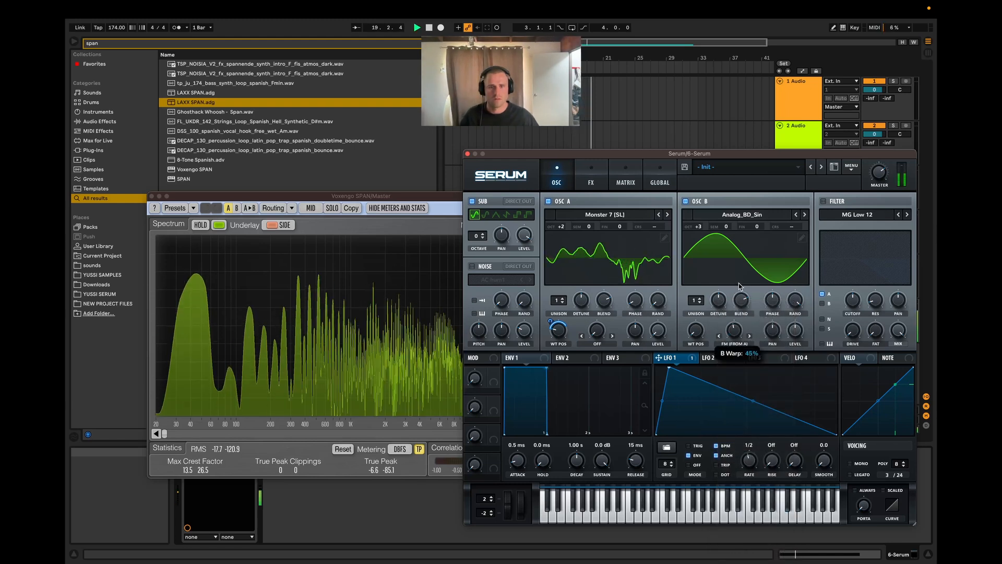
{"action": "key", "text": "space"}
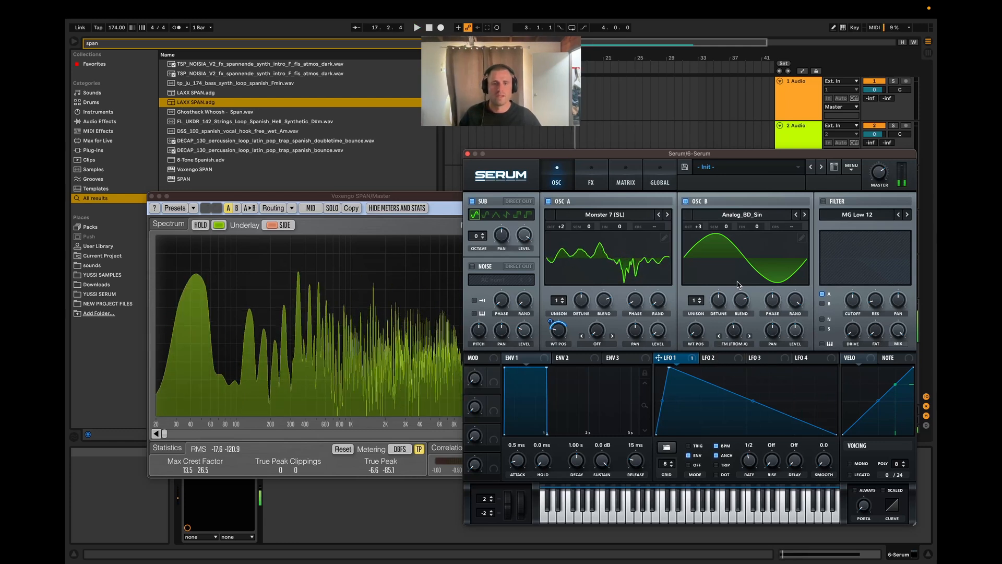
{"action": "key", "text": "space"}
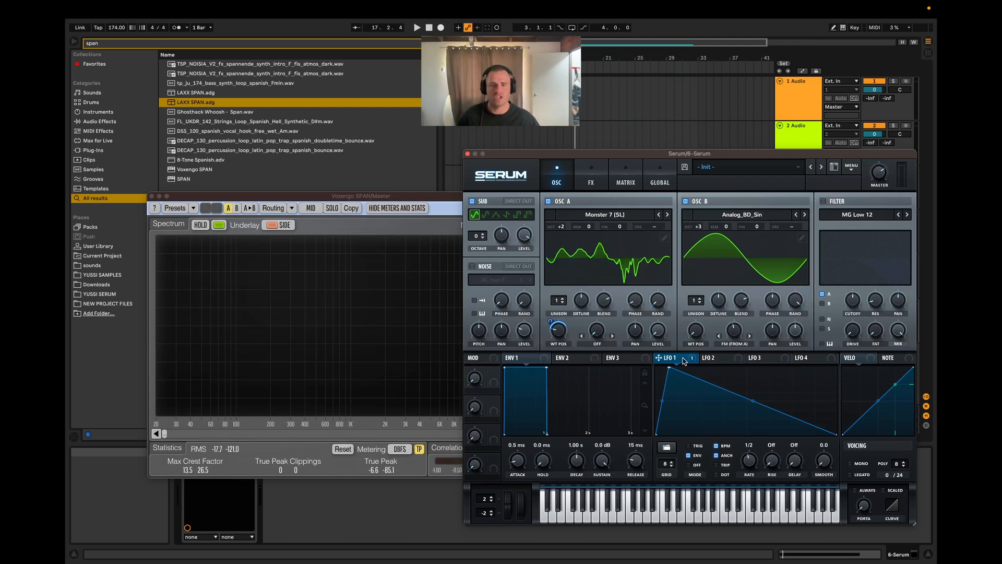
Step: Try modulating OSC B's FM warp amount with LFO 1 during playback, then remove all modulators from the warp
{"action": "key", "text": "space"}
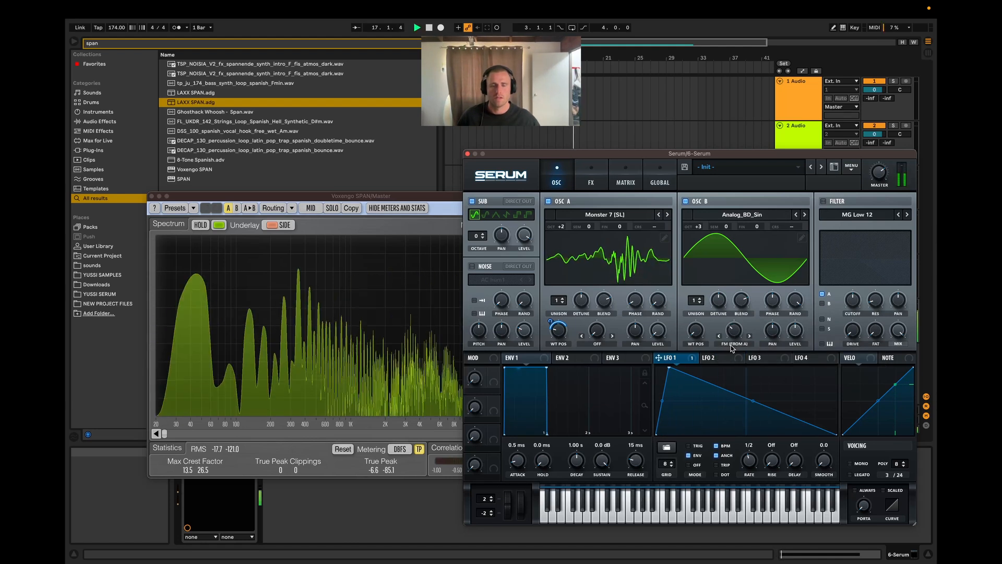
{"action": "key", "text": "space"}
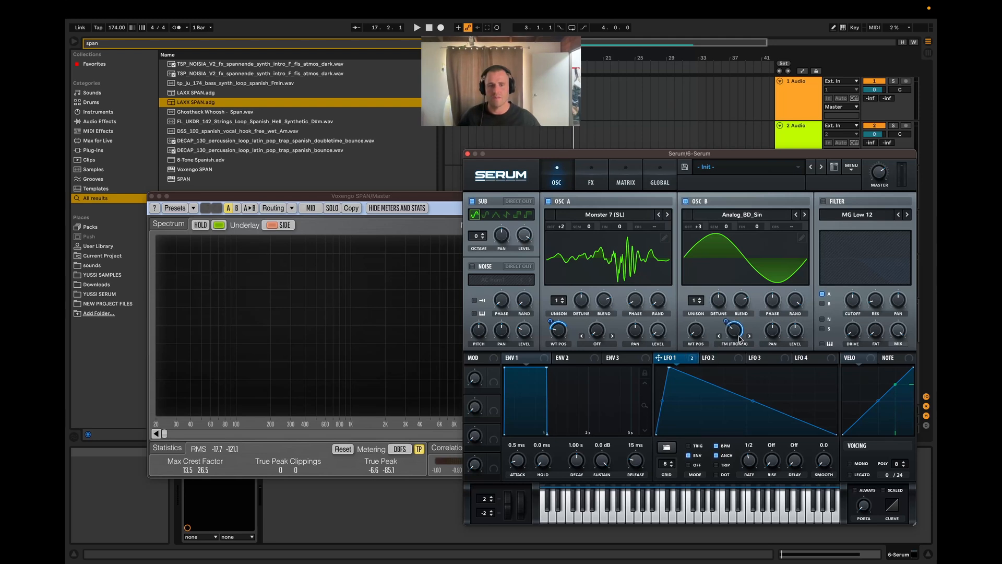
{"action": "key", "text": "space"}
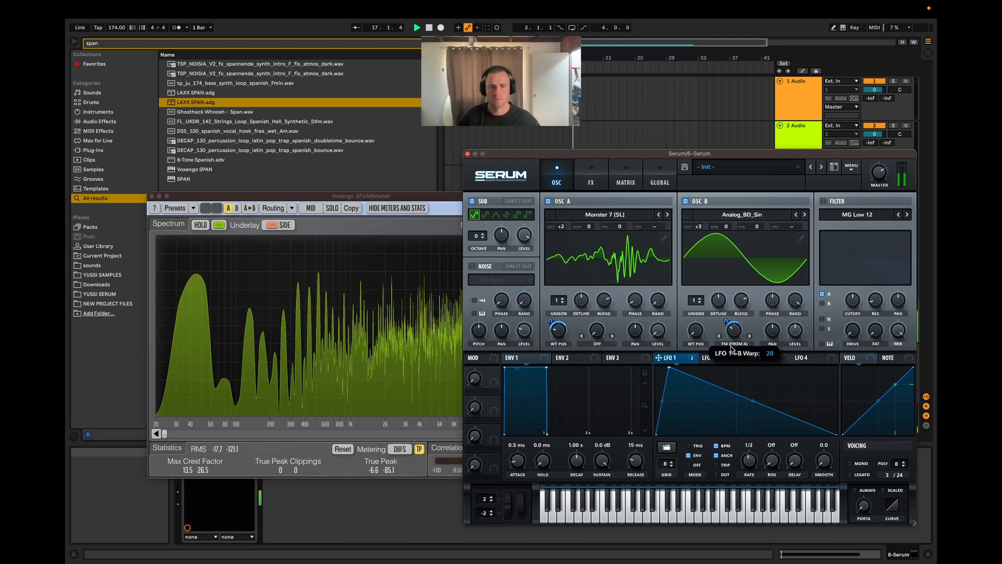
{"action": "key", "text": "space"}
{"action": "right_click", "coordinate": [732, 348]}
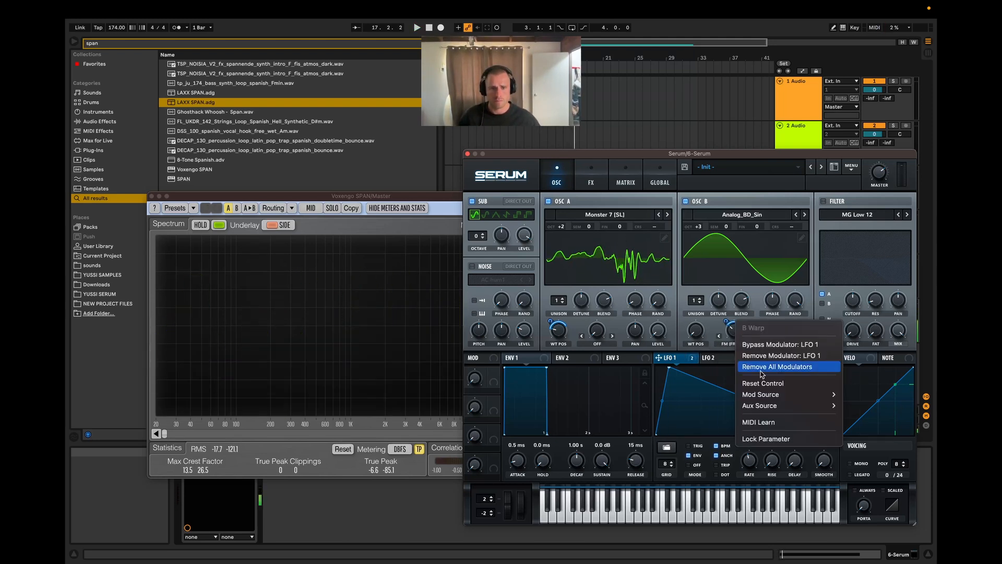
{"action": "left_click", "coordinate": [761, 368]}
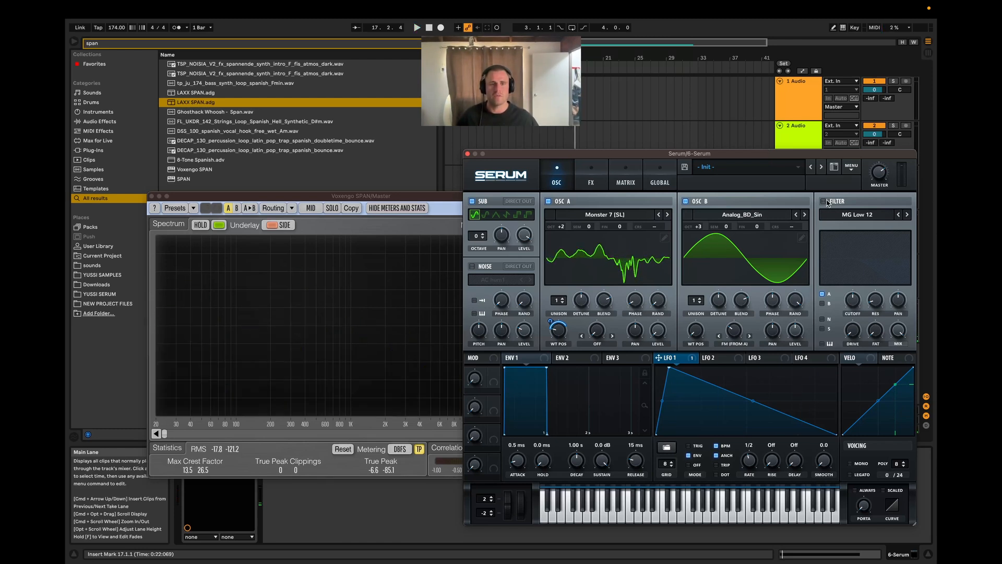
Step: Replay the clip and set OSC A's wavetable position to 97
{"action": "key", "text": "space"}
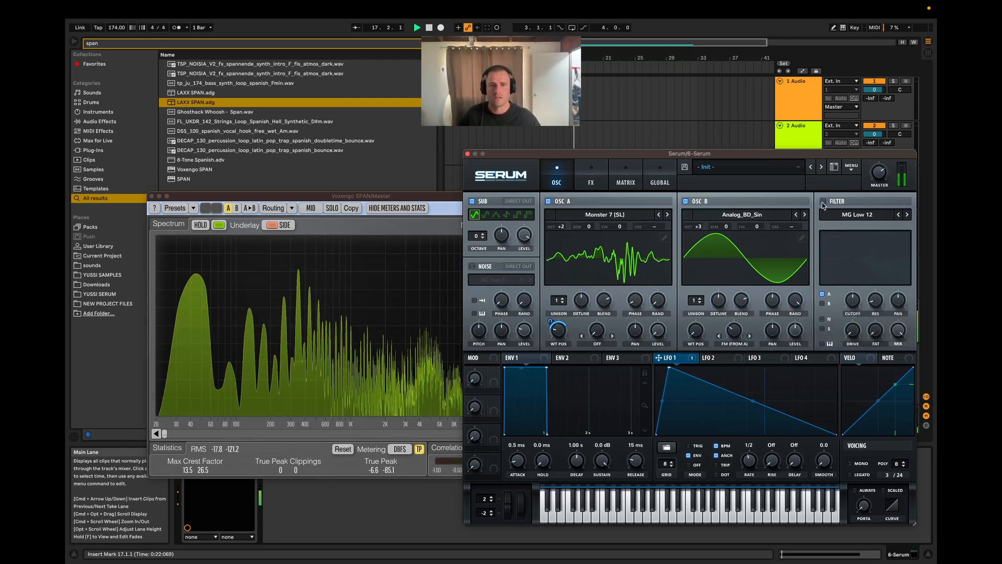
{"action": "key", "text": "space"}
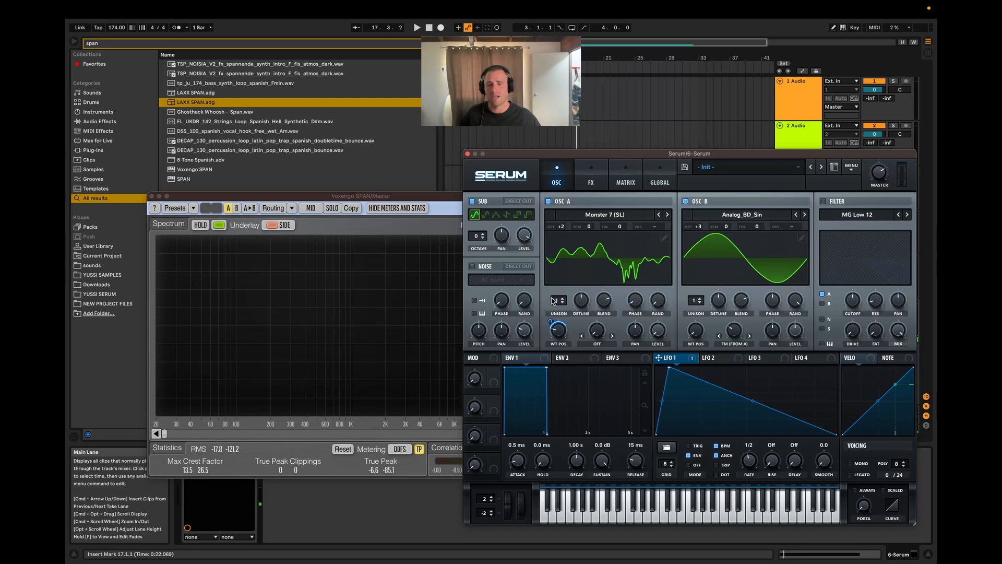
{"action": "key", "text": "space"}
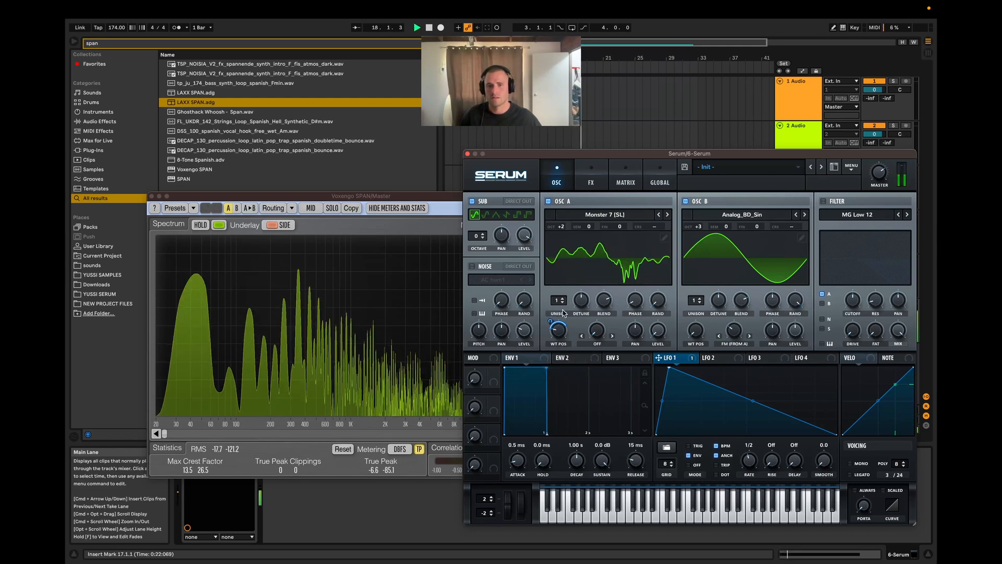
{"action": "left_click_drag", "start_coordinate": [559, 330], "coordinate": [560, 319]}
{"action": "key", "text": "space"}
{"action": "key", "text": "space"}
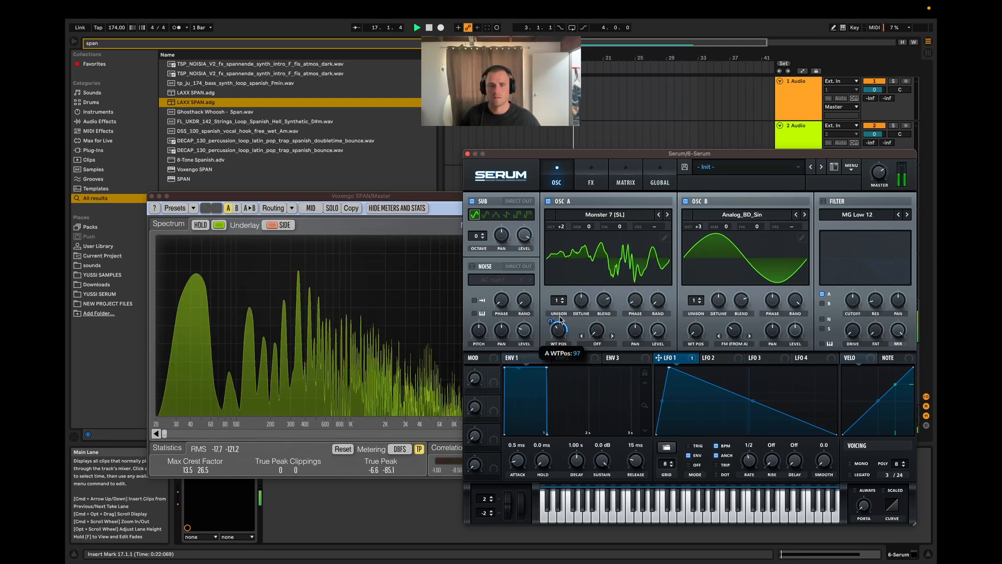
Step: Adjust LFO 1's modulation amount on OSC A's wavetable position, trying 9, 1 and 13 and replaying the clip
{"action": "key", "text": "space"}
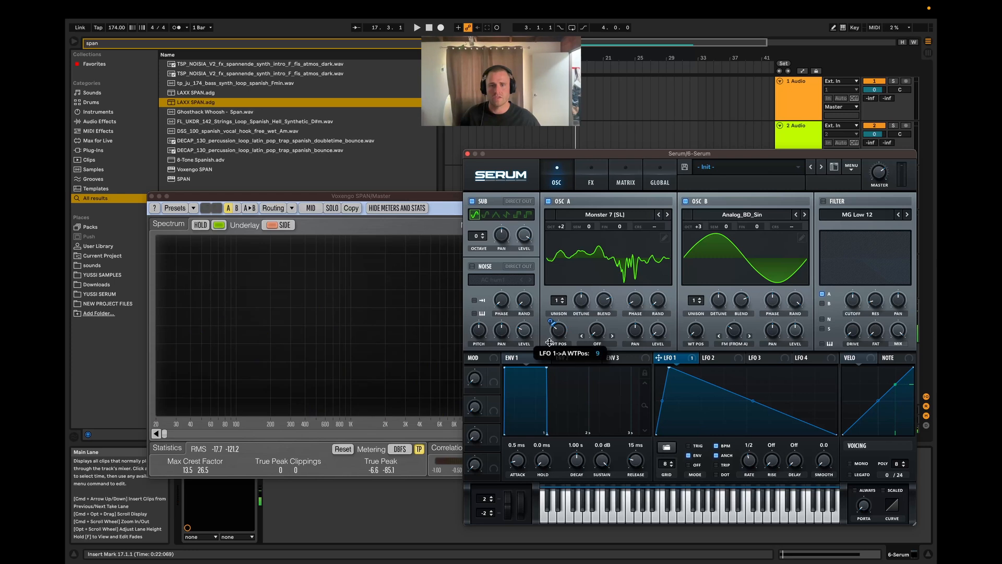
{"action": "key", "text": "space"}
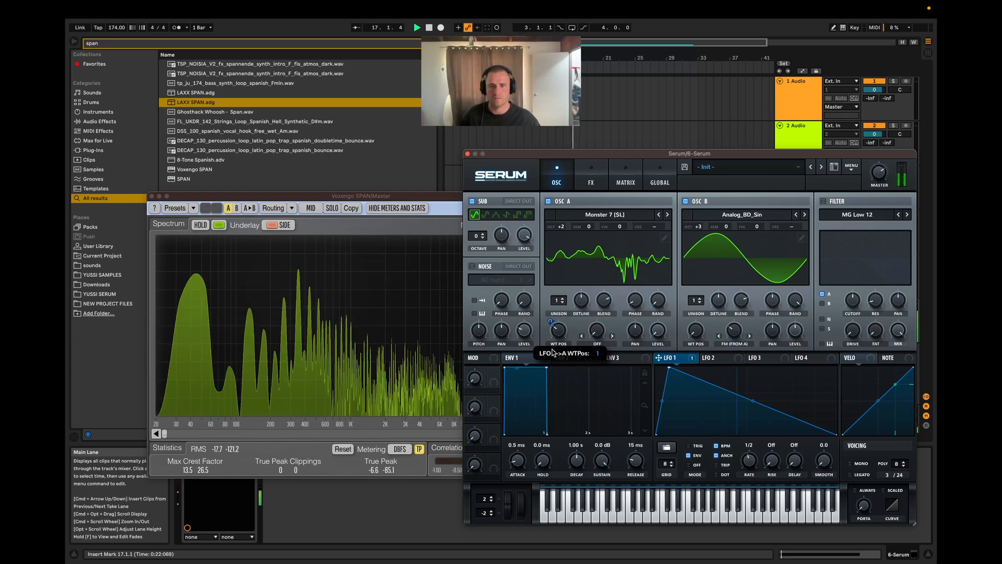
{"action": "key", "text": "space"}
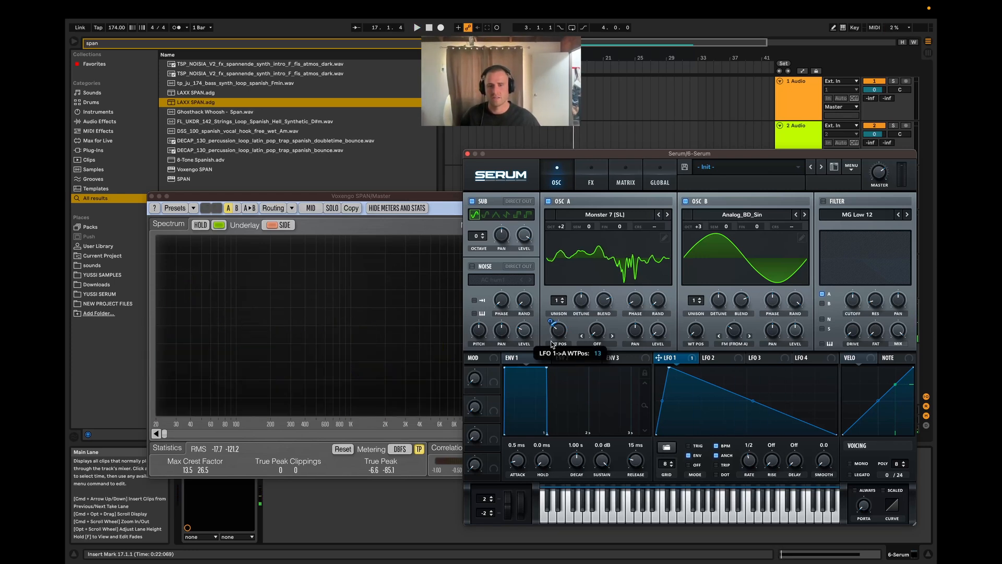
{"action": "key", "text": "space"}
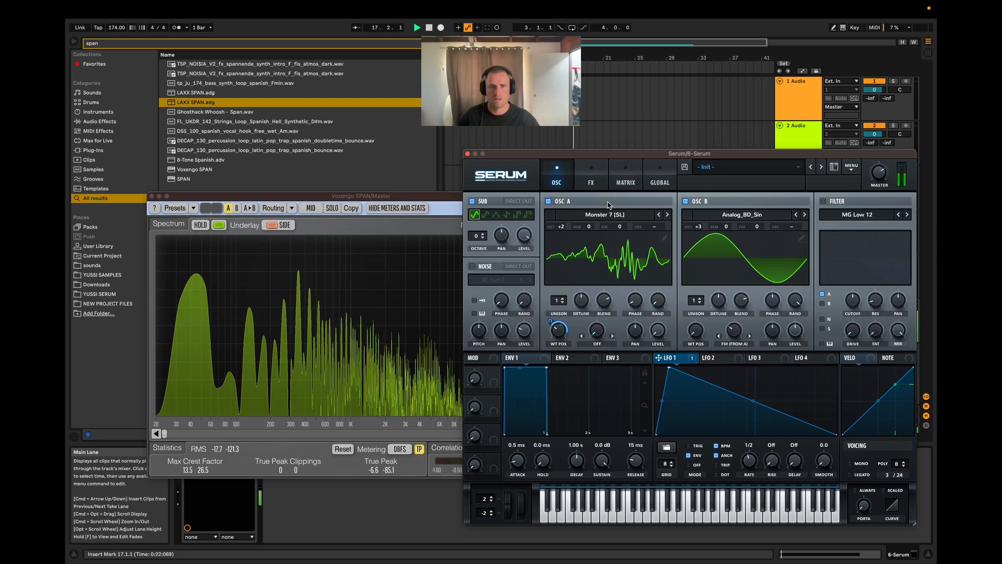
Step: Add the Compressor effect after the distortion, enable its multiband mode and play the clip
{"action": "left_click", "coordinate": [591, 178]}
{"action": "key", "text": "space"}
{"action": "left_click", "coordinate": [480, 294]}
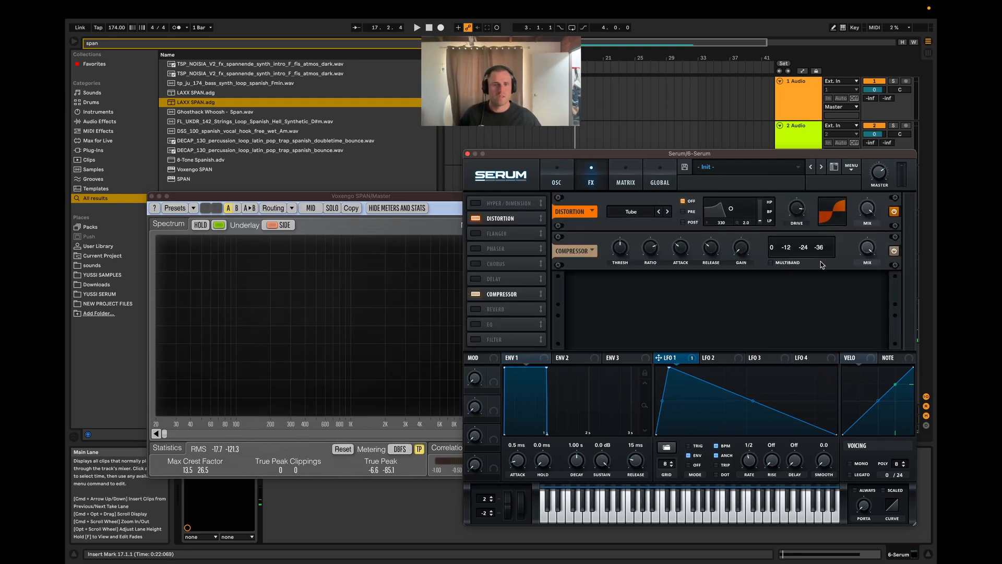
{"action": "left_click", "coordinate": [770, 263]}
{"action": "key", "text": "space"}
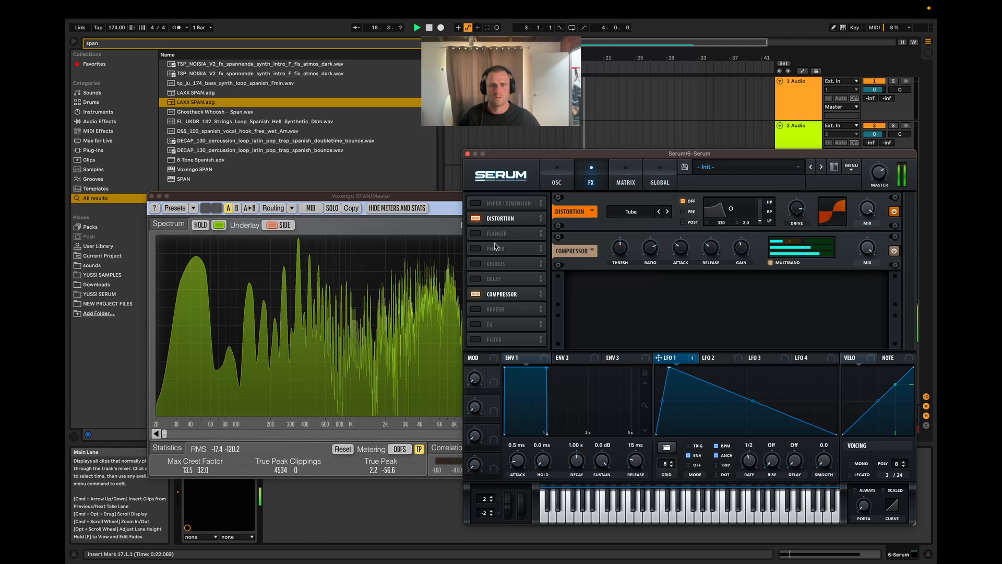
Step: Add the Hyper/Dimension effect, lower the Hyper mix and raise the Dimension mix while the clip plays
{"action": "left_click", "coordinate": [475, 203]}
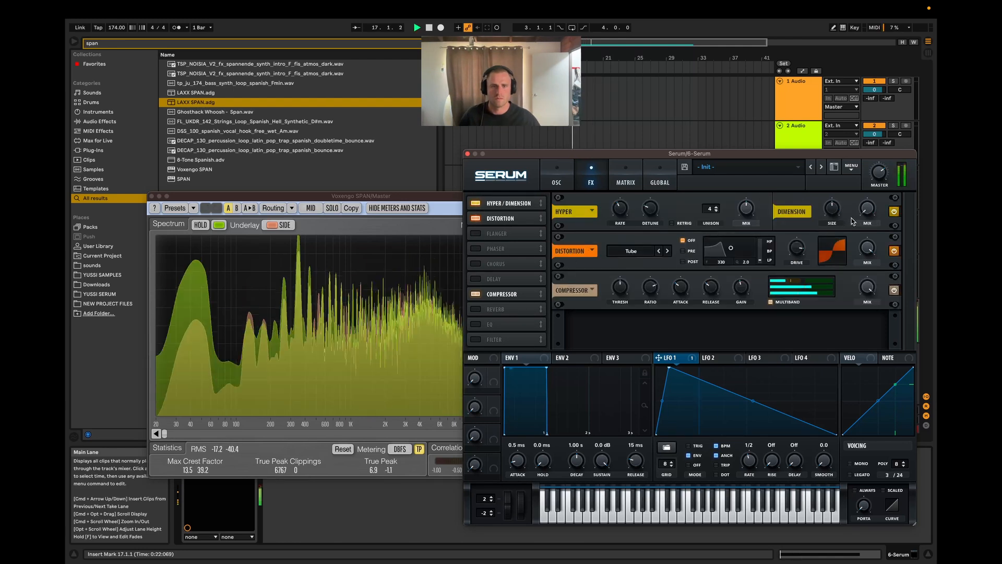
{"action": "left_click_drag", "start_coordinate": [746, 208], "coordinate": [730, 247]}
{"action": "left_click_drag", "start_coordinate": [867, 209], "coordinate": [867, 192]}
{"action": "key", "text": "space"}
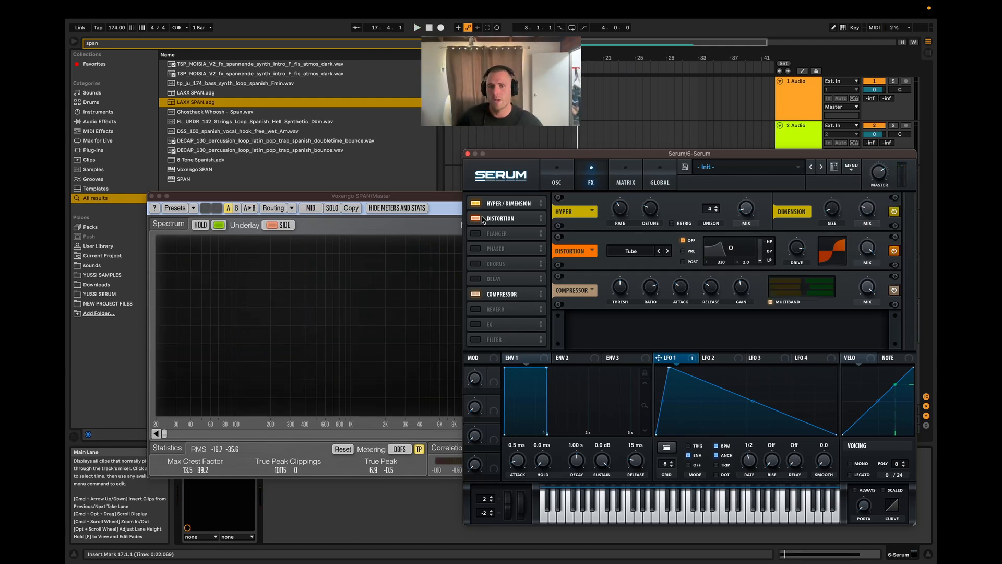
Step: Disable the Compressor, Hyper/Dimension and Distortion effects
{"action": "left_click", "coordinate": [475, 294]}
{"action": "left_click", "coordinate": [476, 203]}
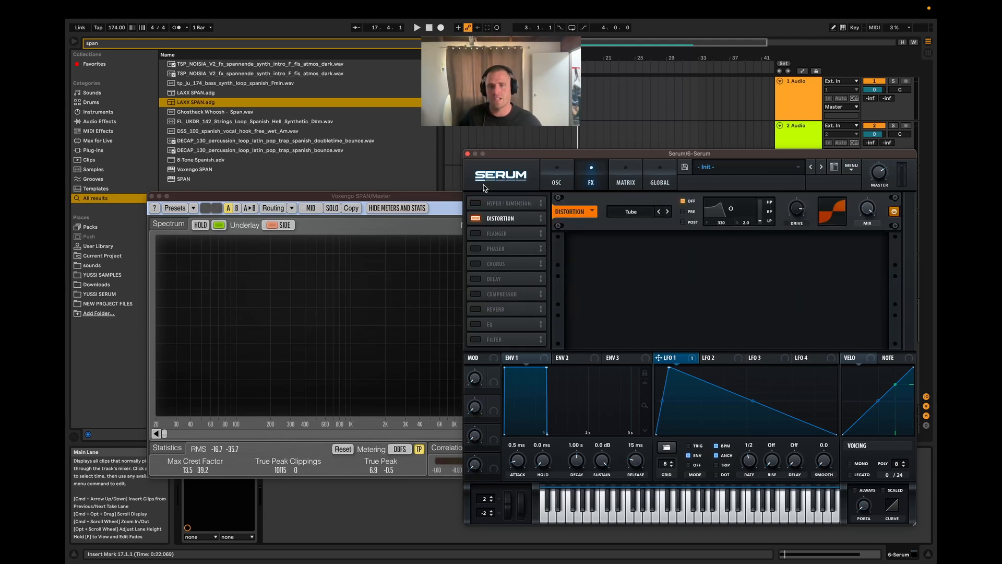
{"action": "left_click", "coordinate": [476, 218]}
Step: Try 4 unison voices on OSC A, return it to 1, and test OSC B's unison while replaying the clip
{"action": "left_click", "coordinate": [557, 183]}
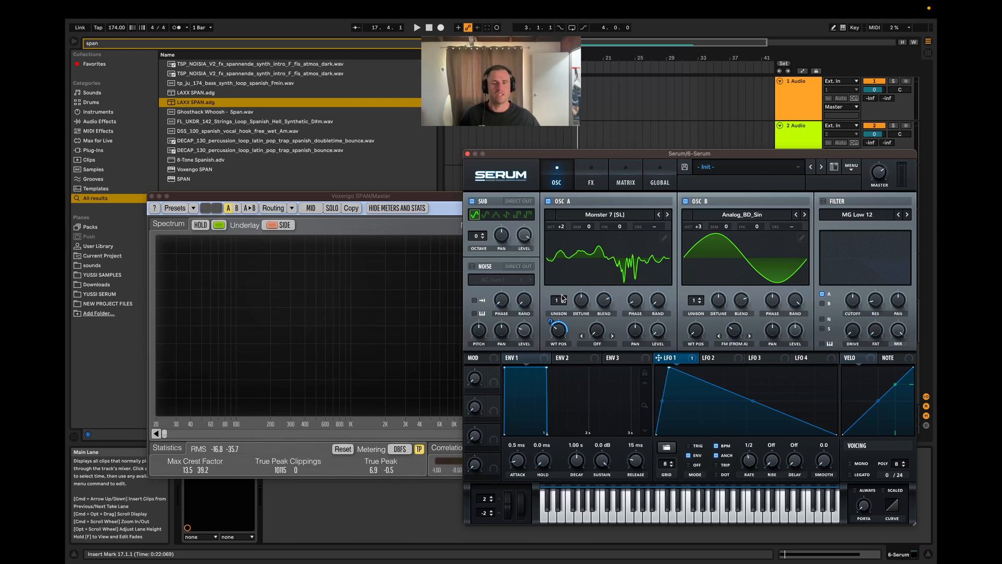
{"action": "left_click_drag", "start_coordinate": [562, 299], "coordinate": [562, 280]}
{"action": "key", "text": "space"}
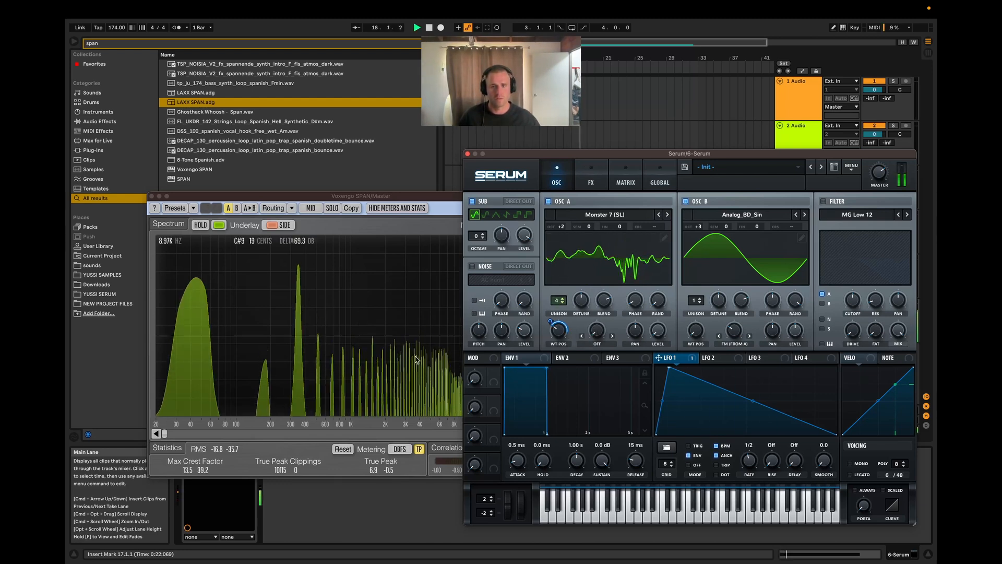
{"action": "key", "text": "space"}
{"action": "mouse_move", "coordinate": [695, 301]}
{"action": "left_mouse_down"}
{"action": "mouse_move", "coordinate": [695, 282]}
{"action": "mouse_move", "coordinate": [695, 300]}
{"action": "left_mouse_up"}
{"action": "key", "text": "space"}
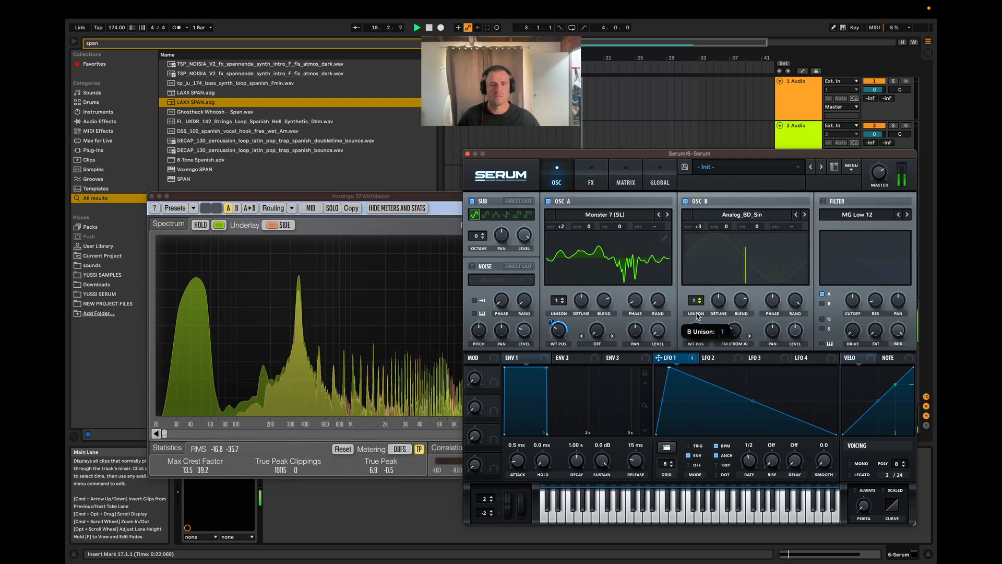
{"action": "key", "text": "space"}
Step: Play the clip with every effect disabled and examine the dry sound's harmonics in SPAN
{"action": "left_click", "coordinate": [588, 174]}
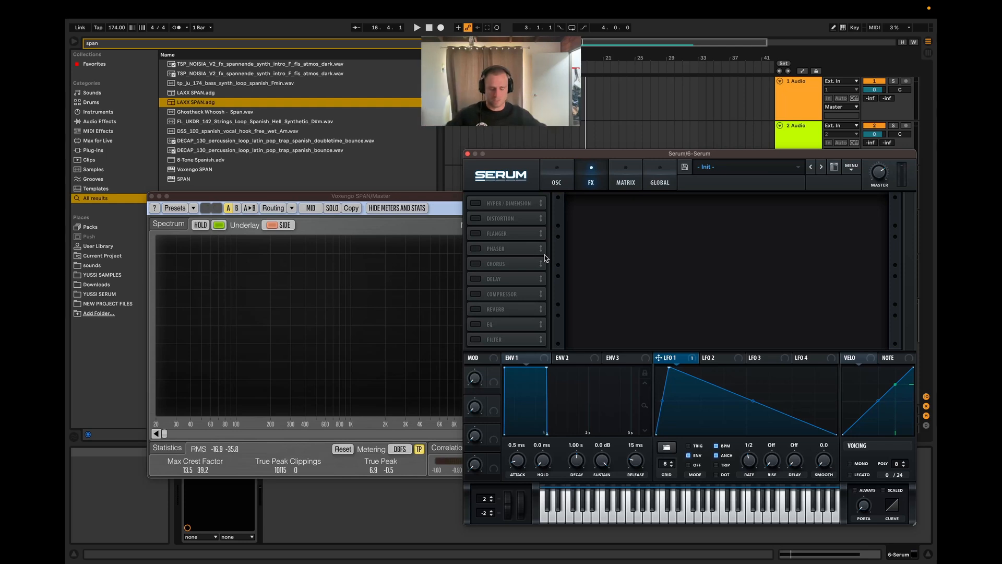
{"action": "key", "text": "space"}
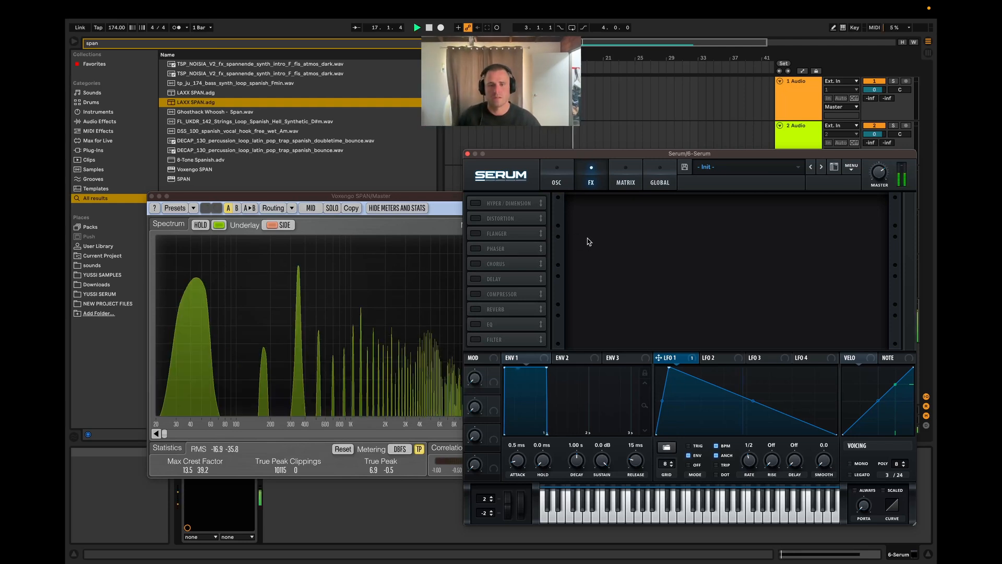
{"action": "left_click", "coordinate": [554, 180]}
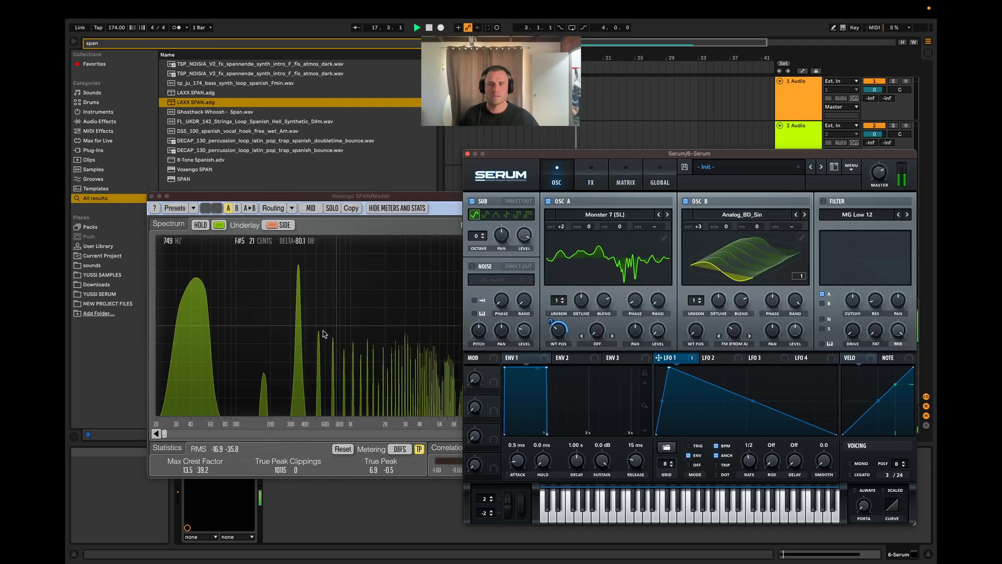
{"action": "key", "text": "space"}
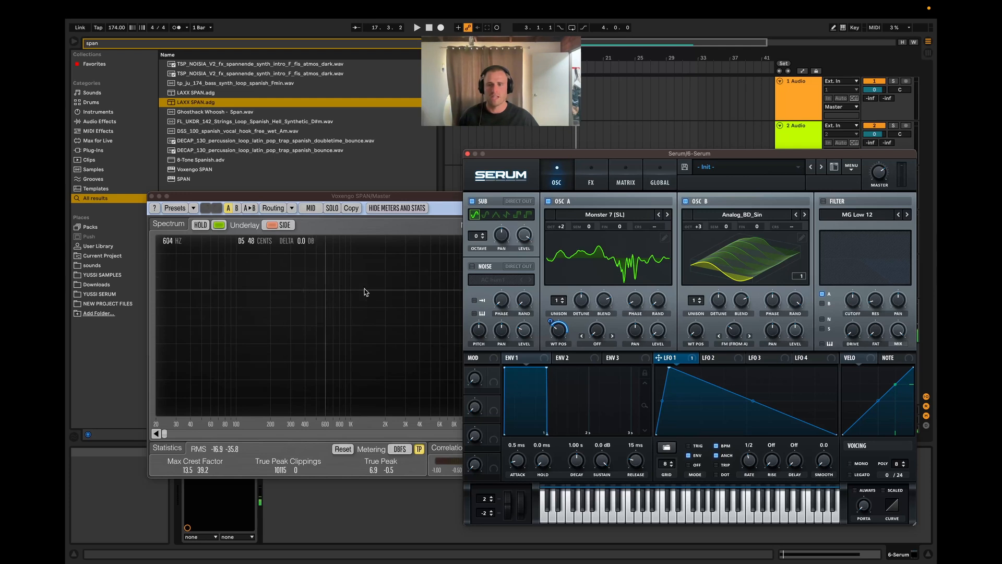
Step: Try 2 unison voices on OSC B while the clip plays
{"action": "key", "text": "space"}
{"action": "left_click_drag", "start_coordinate": [694, 299], "coordinate": [695, 295]}
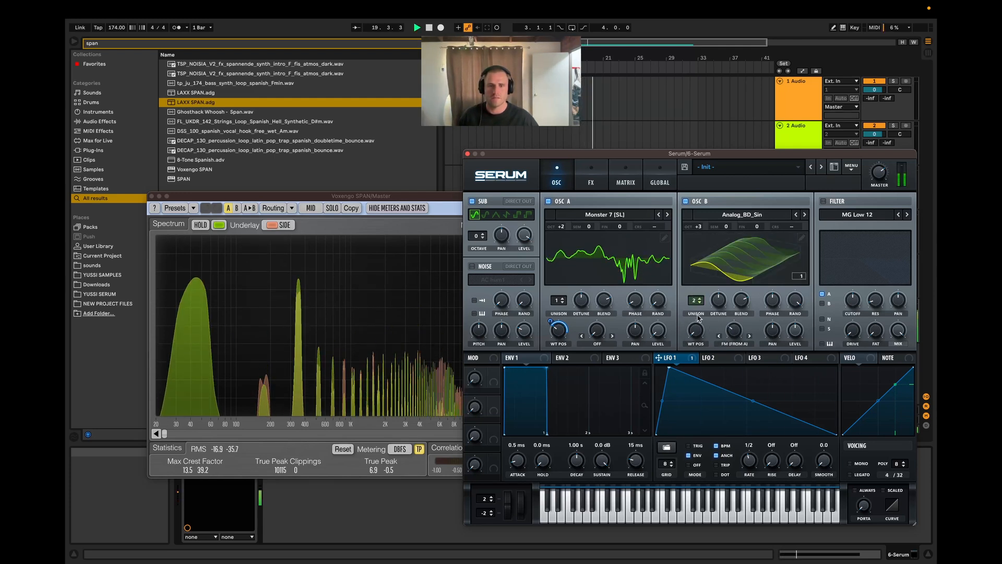
{"action": "left_click", "coordinate": [590, 182]}
{"action": "key", "text": "space"}
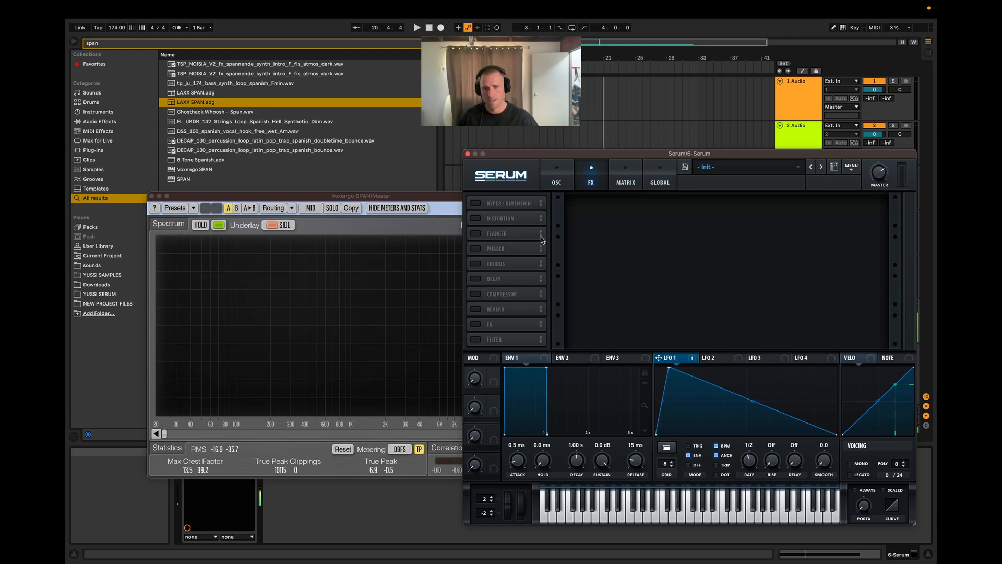
Step: Enable Distortion and Compressor, place them first and second in the effects chain, and play the clip
{"action": "left_click", "coordinate": [475, 218]}
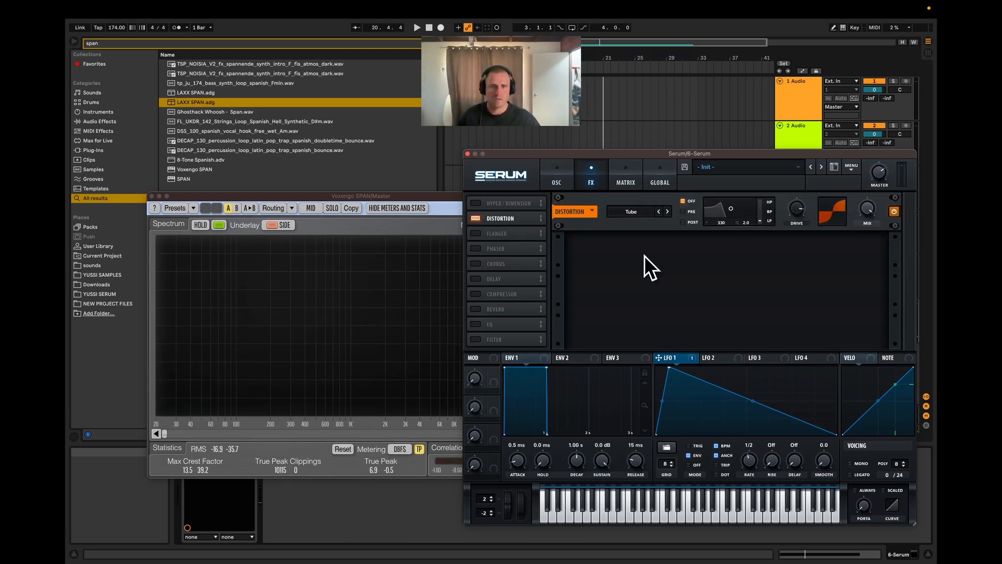
{"action": "left_click", "coordinate": [508, 294]}
{"action": "left_click_drag", "start_coordinate": [490, 214], "coordinate": [492, 202]}
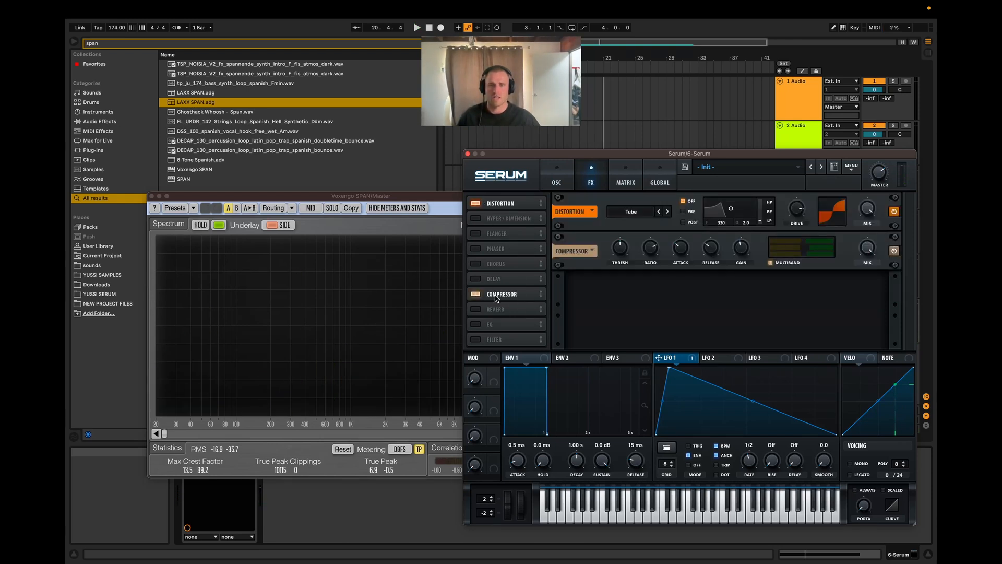
{"action": "left_click_drag", "start_coordinate": [496, 297], "coordinate": [496, 208]}
{"action": "key", "text": "space"}
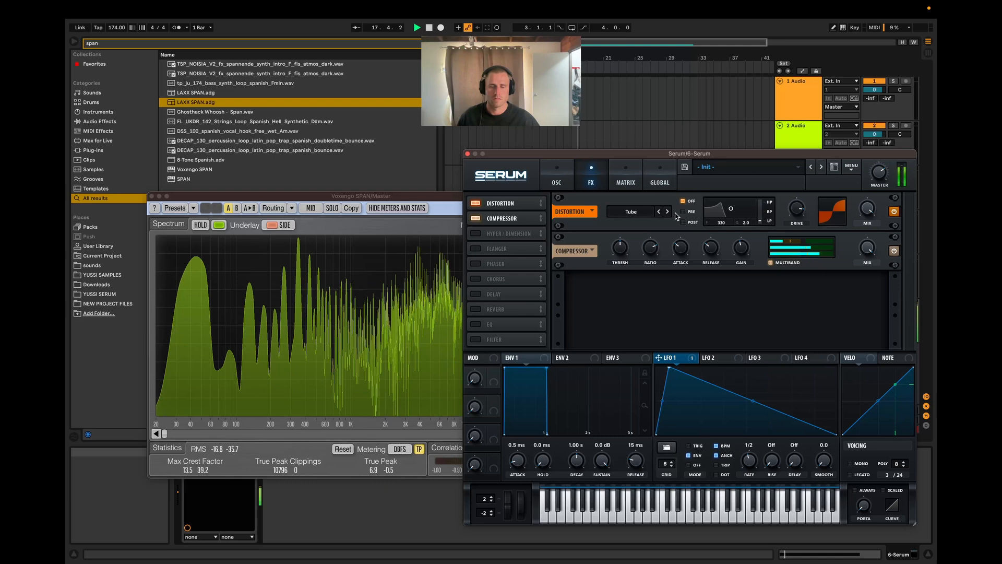
{"action": "key", "text": "space"}
Step: Set OSC B's octave to +2 and load the Oddpass [SN] wavetable in OSC A, auditioning with the clip
{"action": "left_click", "coordinate": [558, 172]}
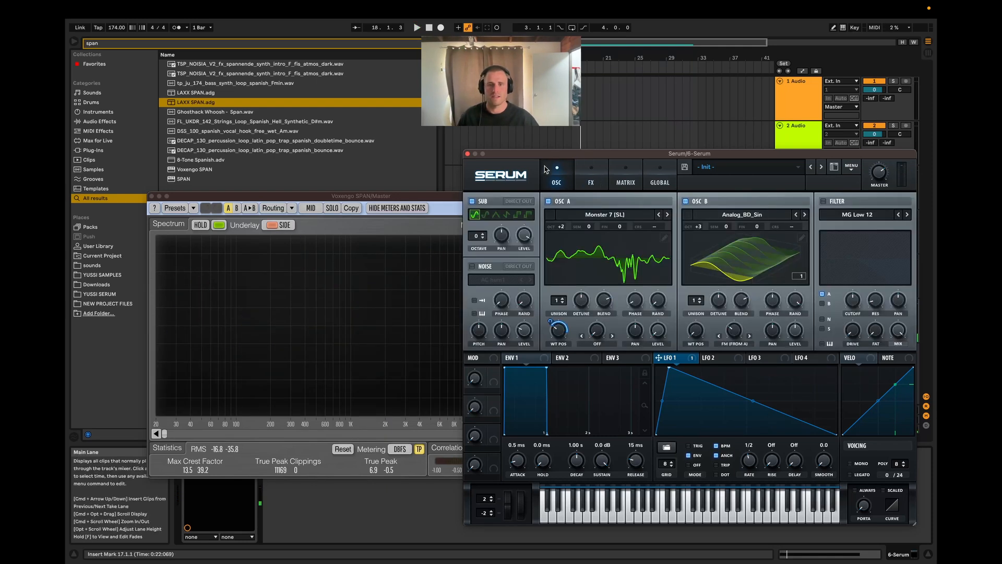
{"action": "key", "text": "space"}
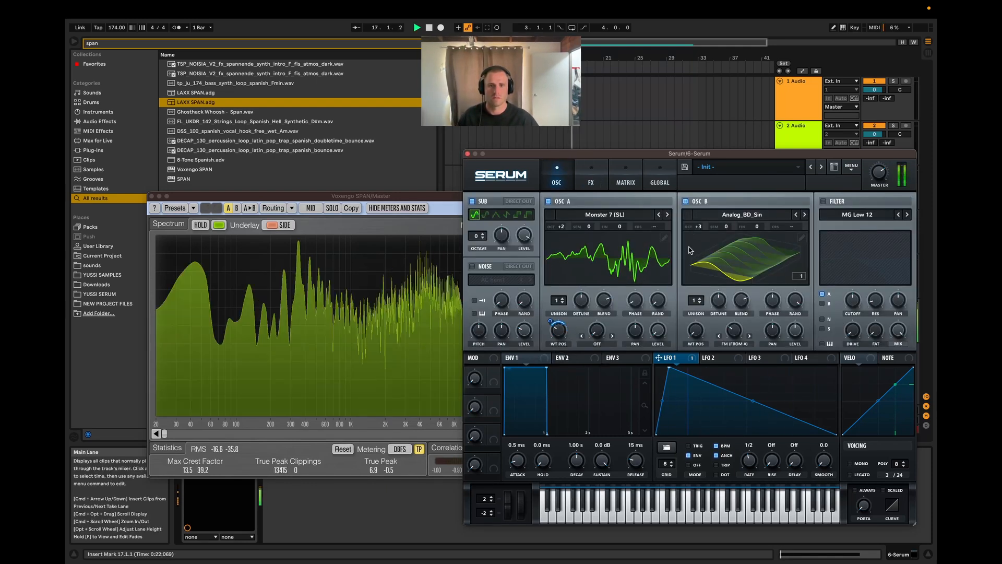
{"action": "mouse_move", "coordinate": [690, 227]}
{"action": "left_mouse_down"}
{"action": "mouse_move", "coordinate": [693, 250]}
{"action": "mouse_move", "coordinate": [694, 236]}
{"action": "left_mouse_up"}
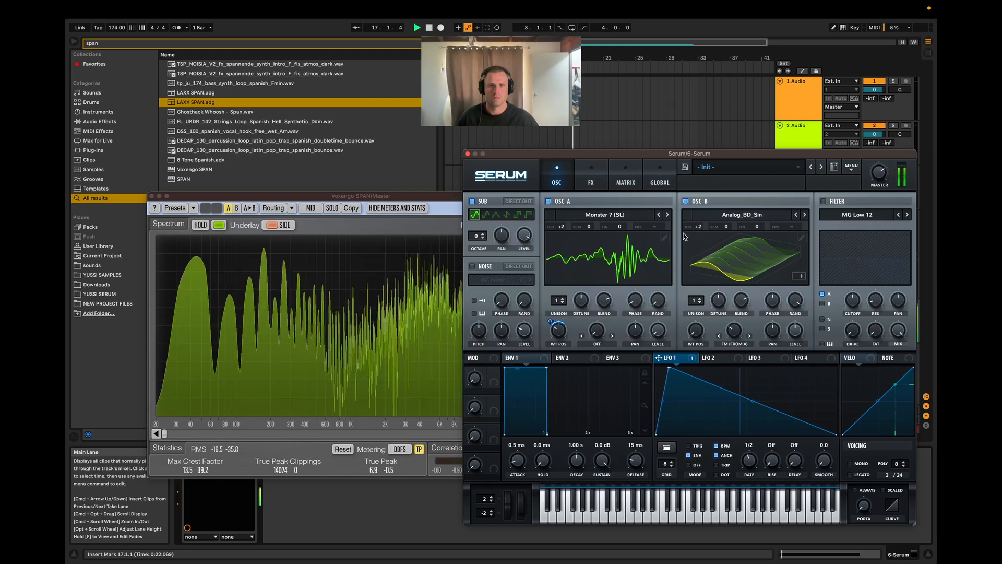
{"action": "key", "text": "space"}
{"action": "key", "text": "space"}
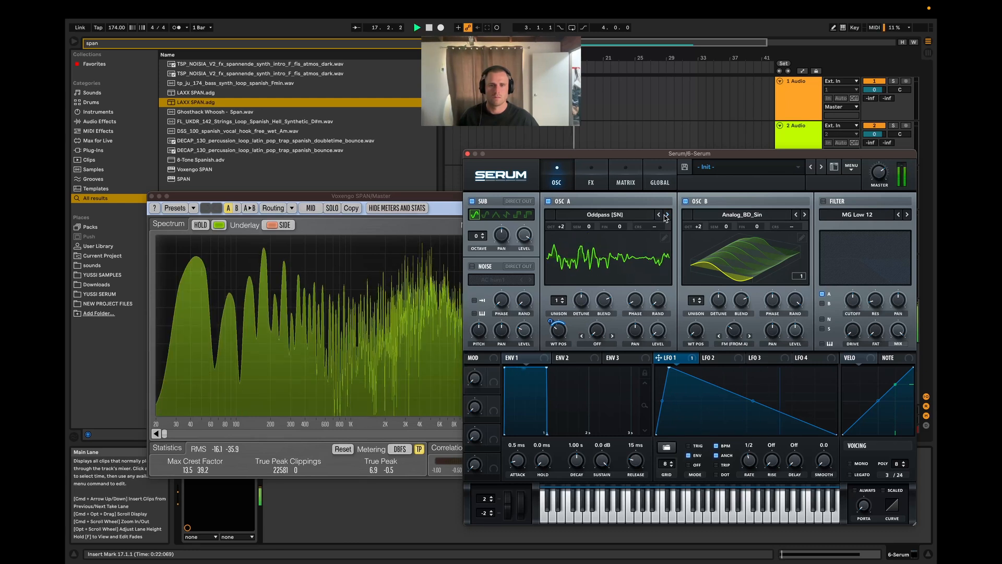
Step: Enable an MG Low 18 filter on OSC A and OSC B with LFO 1 modulating its cutoff, and play the clip
{"action": "left_click", "coordinate": [823, 201]}
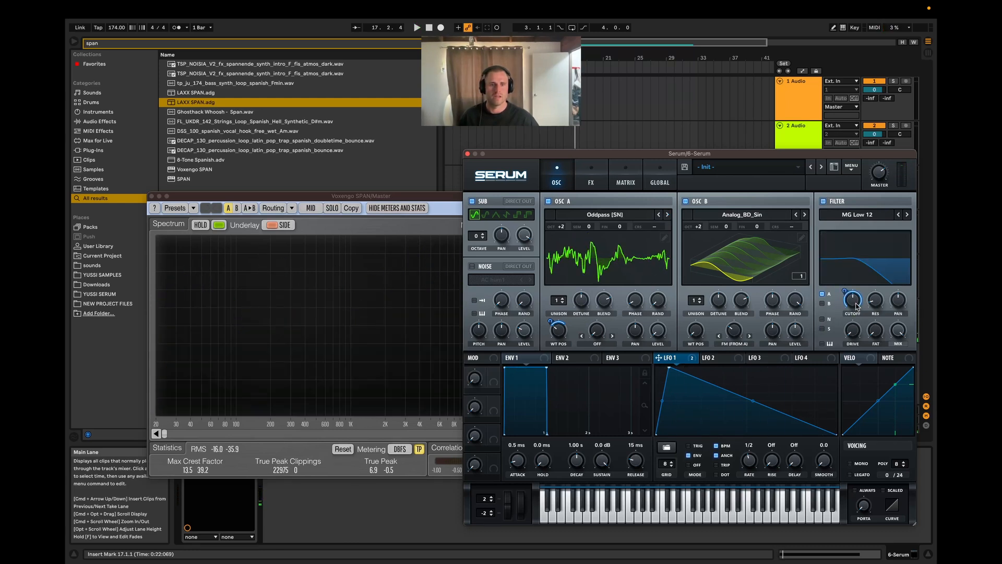
{"action": "key", "text": "space"}
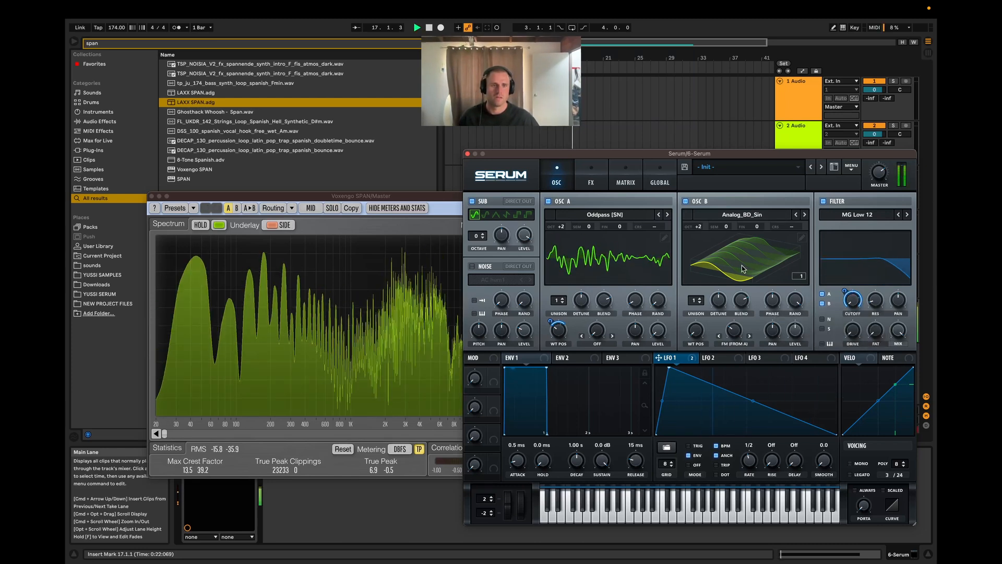
{"action": "left_click", "coordinate": [907, 215]}
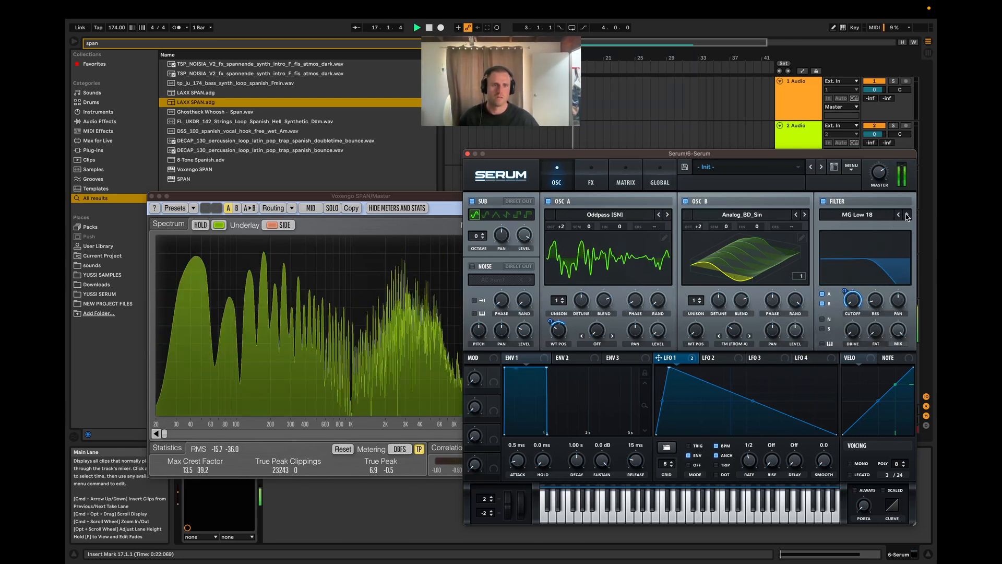
{"action": "key", "text": "space"}
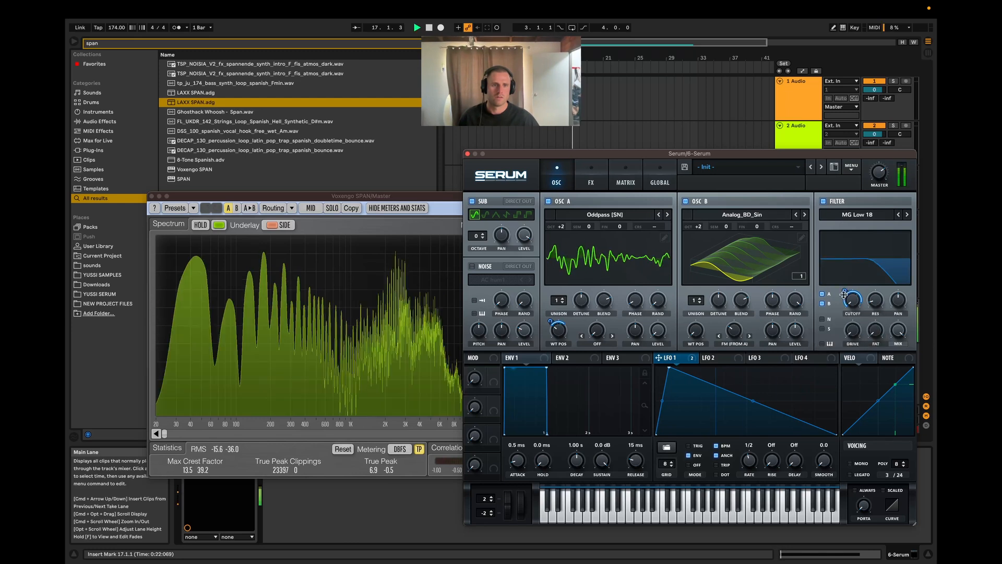
Step: Assign LFO 1 to the filter's drive and play the clip
{"action": "left_click_drag", "start_coordinate": [659, 357], "coordinate": [830, 341]}
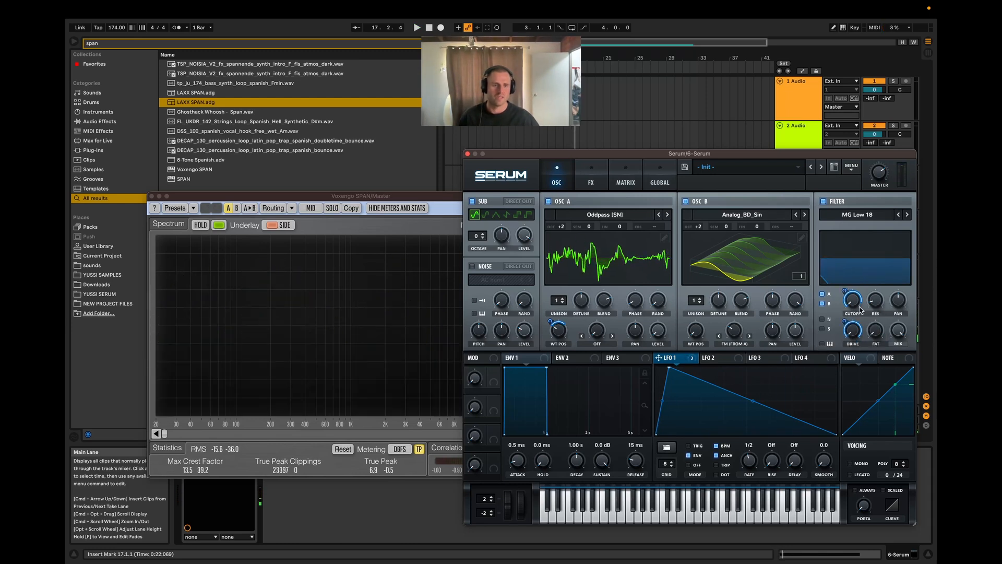
{"action": "key", "text": "space"}
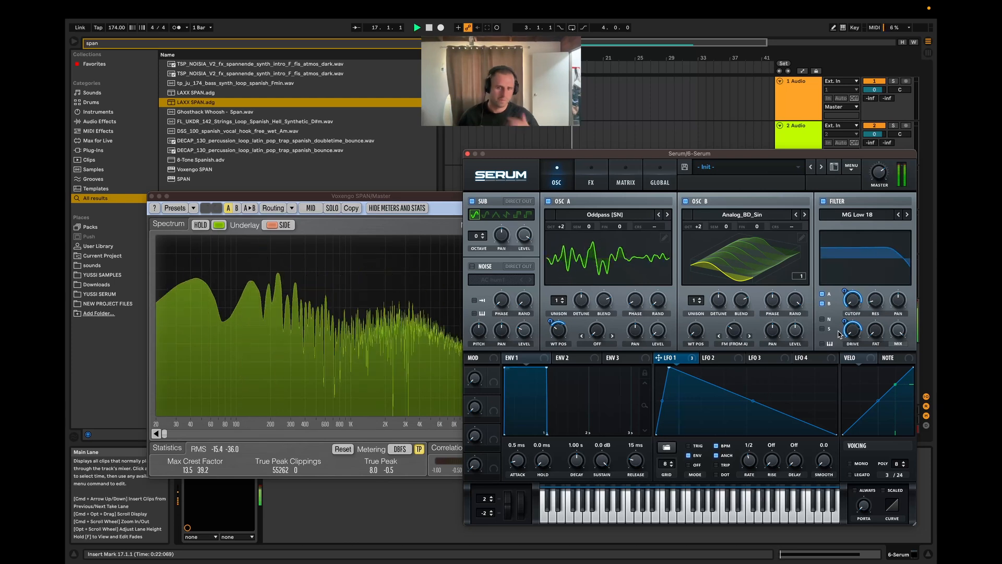
{"action": "key", "text": "space"}
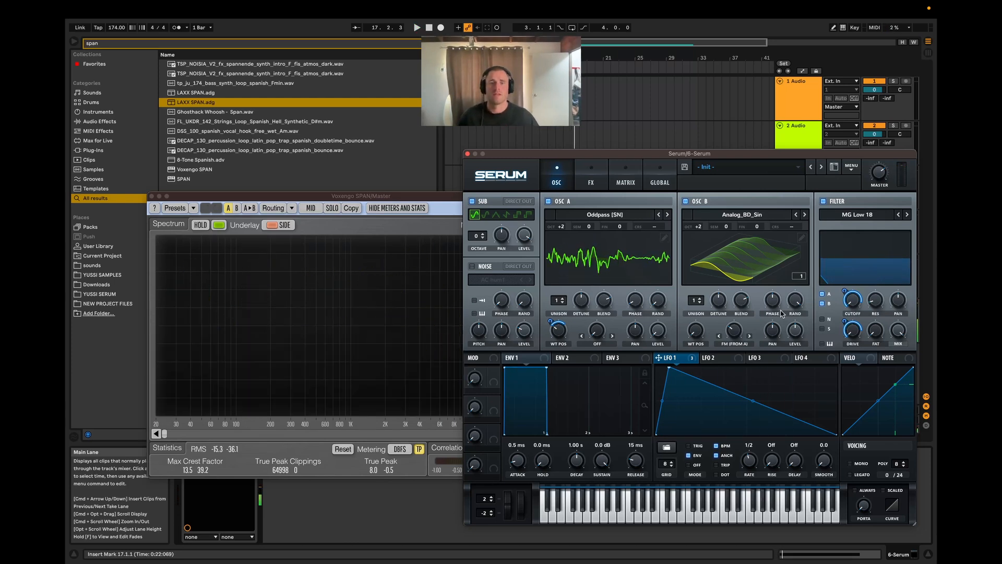
Step: Adjust OSC B's level to 51% while the clip plays
{"action": "key", "text": "space"}
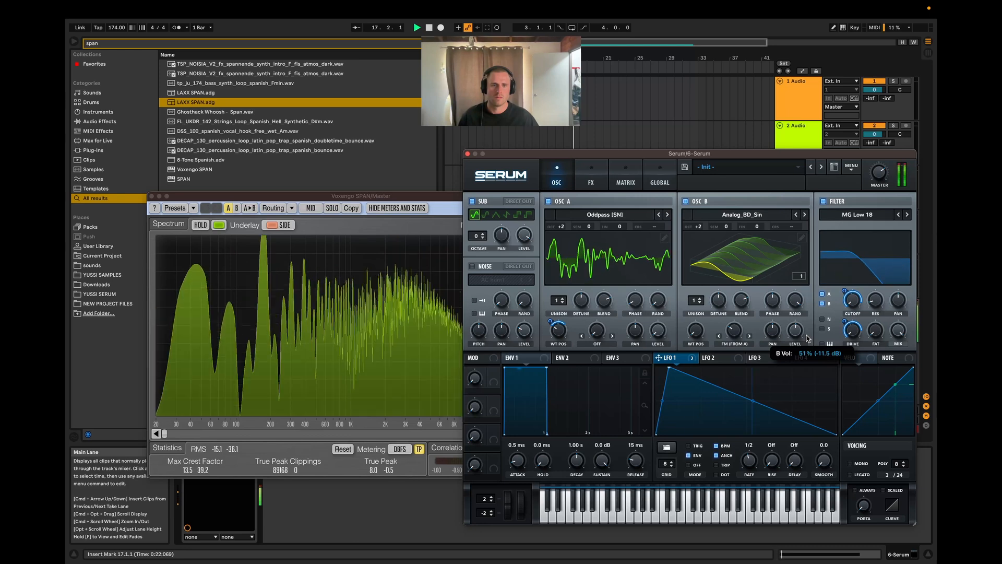
{"action": "key", "text": "space"}
{"action": "key", "text": "space"}
Step: Review the modulation matrix and effects chain, and try a different unison count on OSC B before returning it to 1
{"action": "left_click", "coordinate": [620, 182]}
{"action": "left_click", "coordinate": [589, 180]}
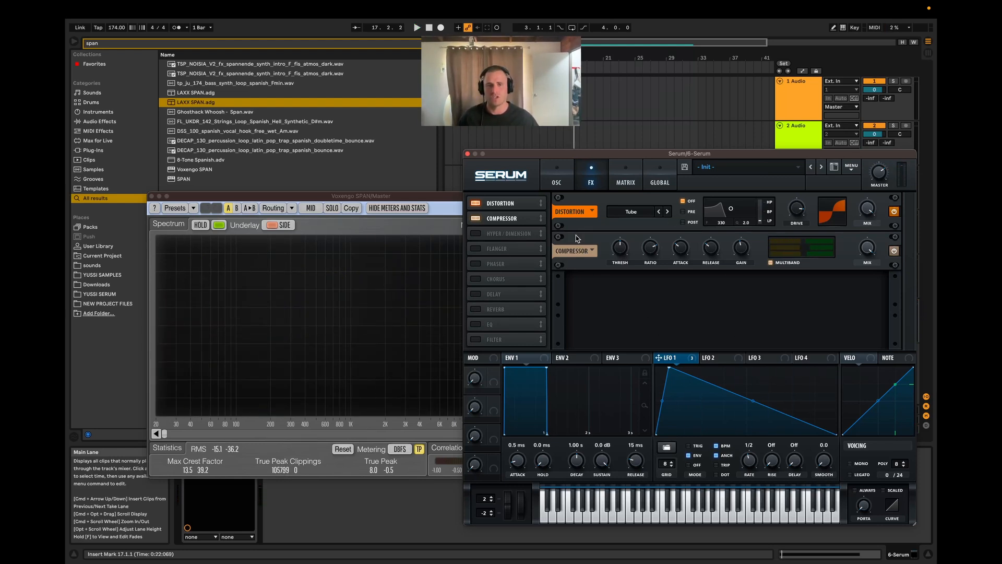
{"action": "left_click", "coordinate": [557, 180]}
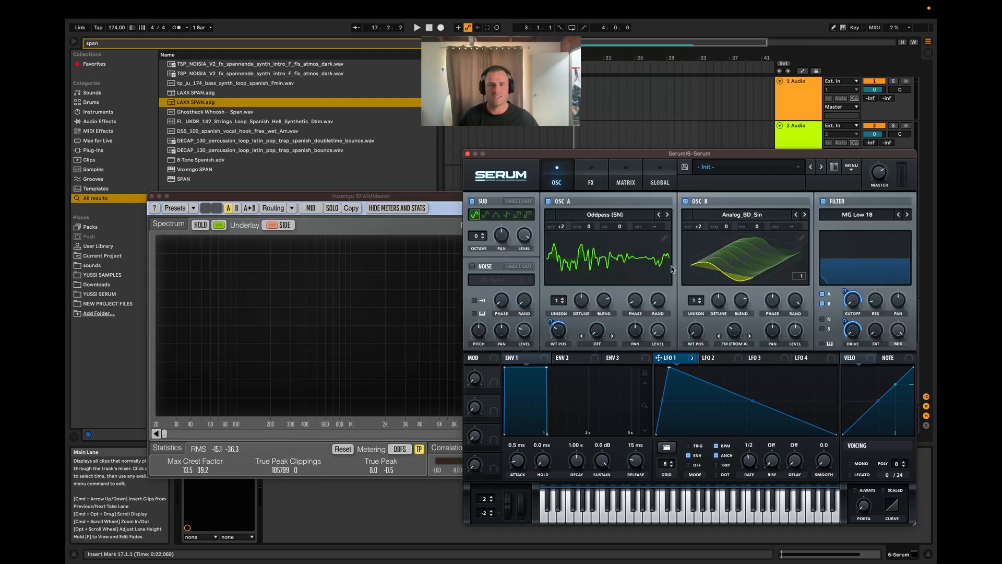
{"action": "left_click_drag", "start_coordinate": [696, 299], "coordinate": [697, 317]}
{"action": "left_click", "coordinate": [591, 177]}
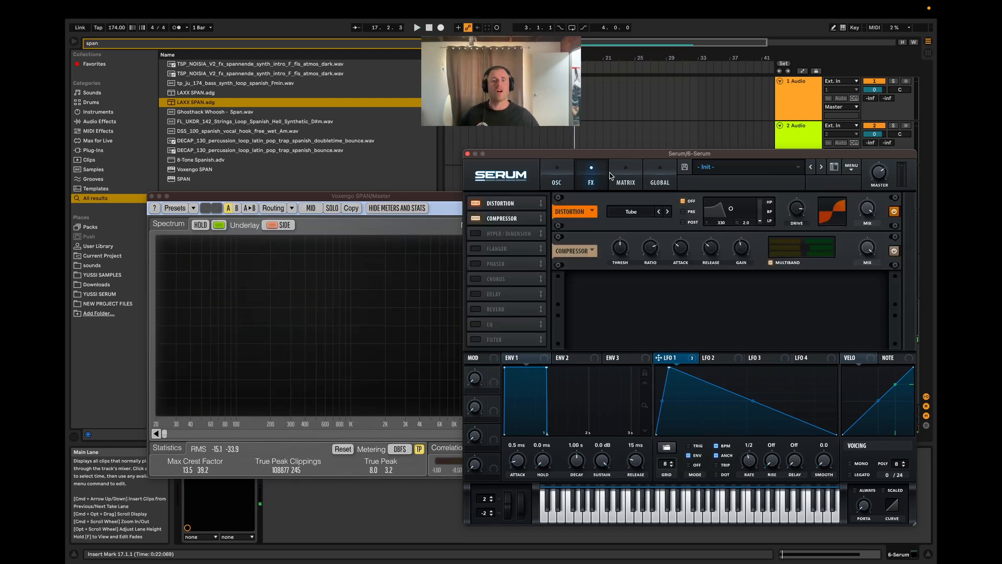
Step: Enable the Hyper/Dimension effect after the compressor and adjust the Hyper mix while the clip plays
{"action": "key", "text": "space"}
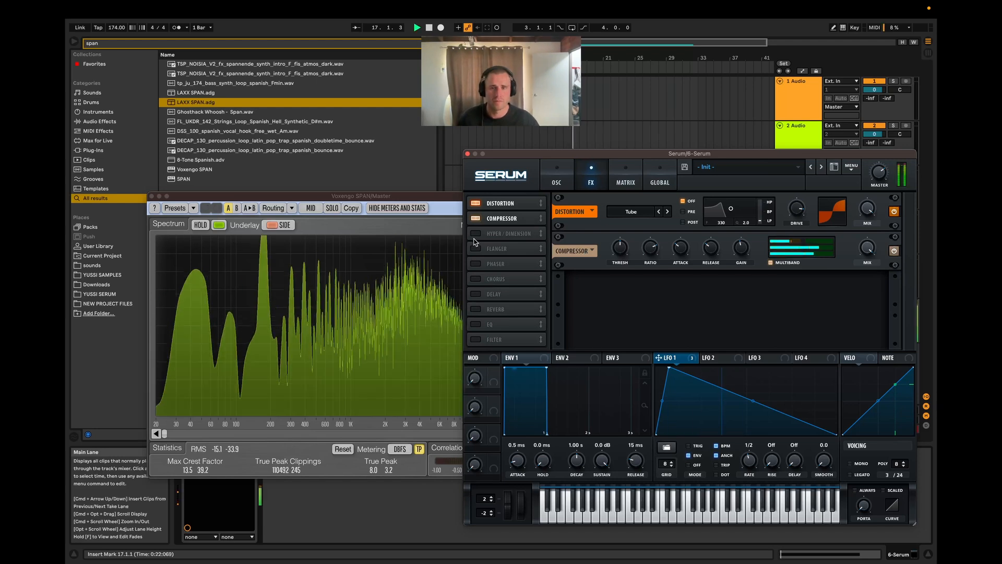
{"action": "key", "text": "space"}
{"action": "left_click", "coordinate": [478, 235]}
{"action": "key", "text": "space"}
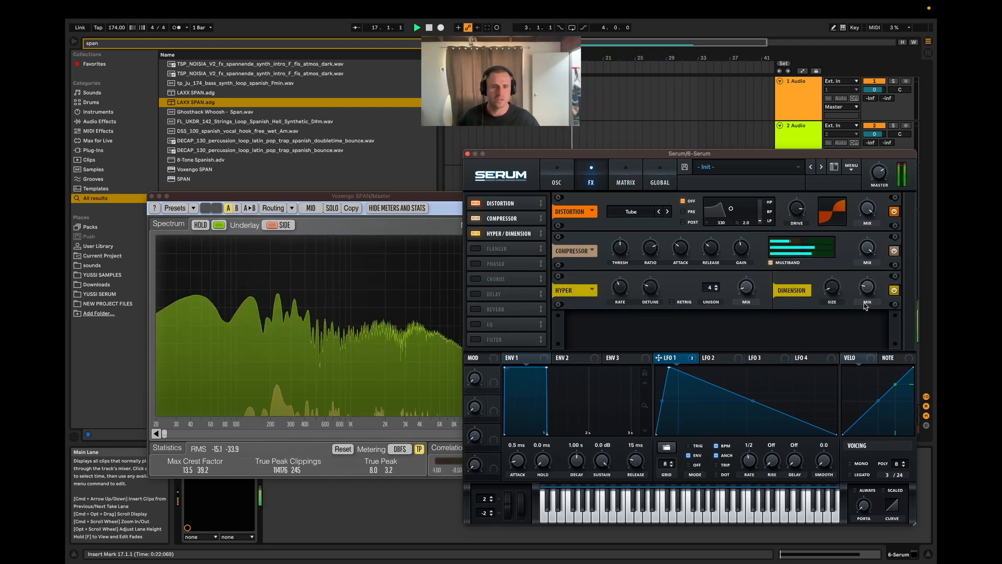
{"action": "left_click_drag", "start_coordinate": [746, 246], "coordinate": [749, 290]}
Step: Try a larger Dimension size and restore it, replaying the clip to compare the stereo width
{"action": "key", "text": "space"}
{"action": "key", "text": "space"}
{"action": "key", "text": "space"}
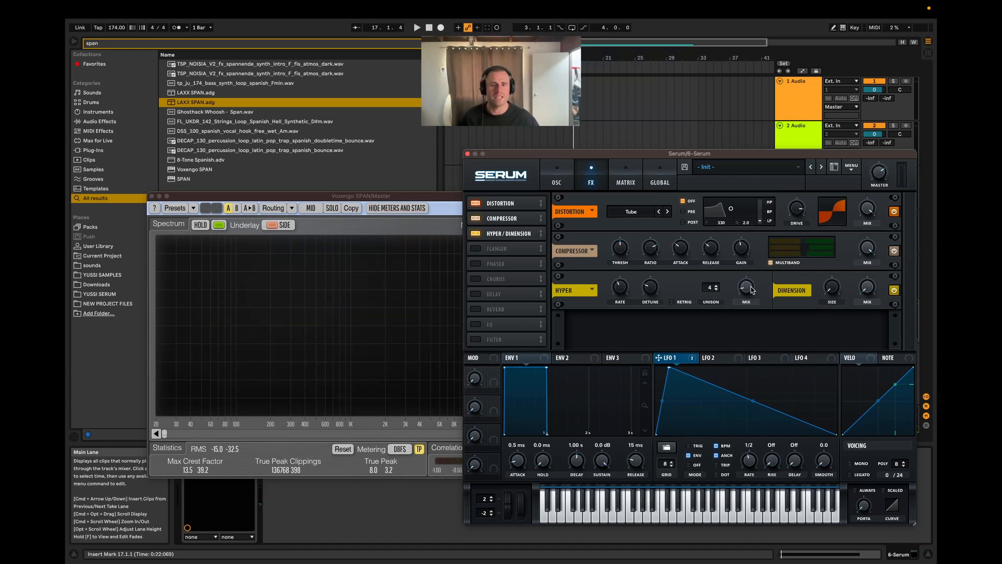
{"action": "key", "text": "space"}
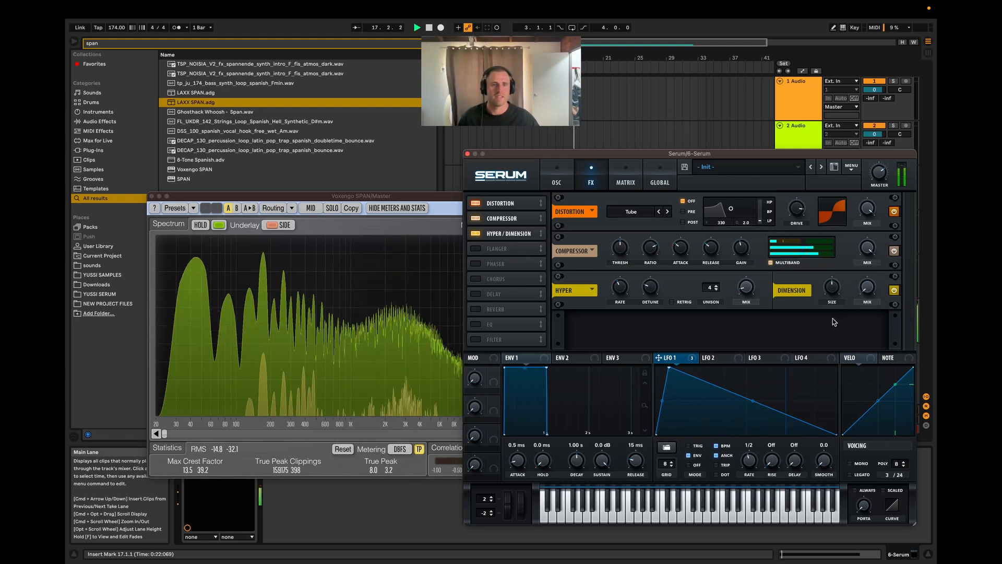
{"action": "key", "text": "space"}
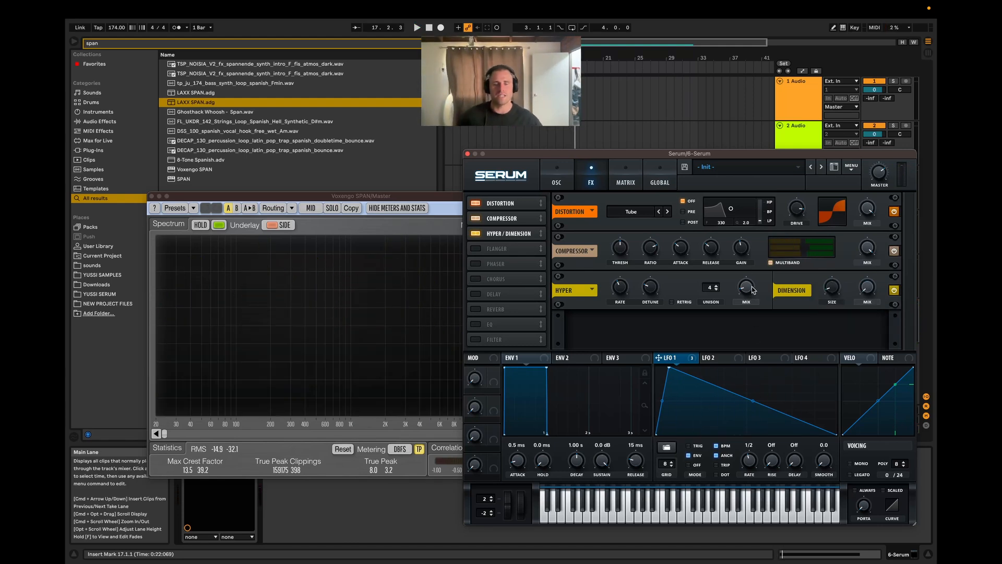
{"action": "key", "text": "space"}
Step: Replay the clip to check the side signal in SPAN, and disable Hyper/Dimension for comparison
{"action": "key", "text": "space"}
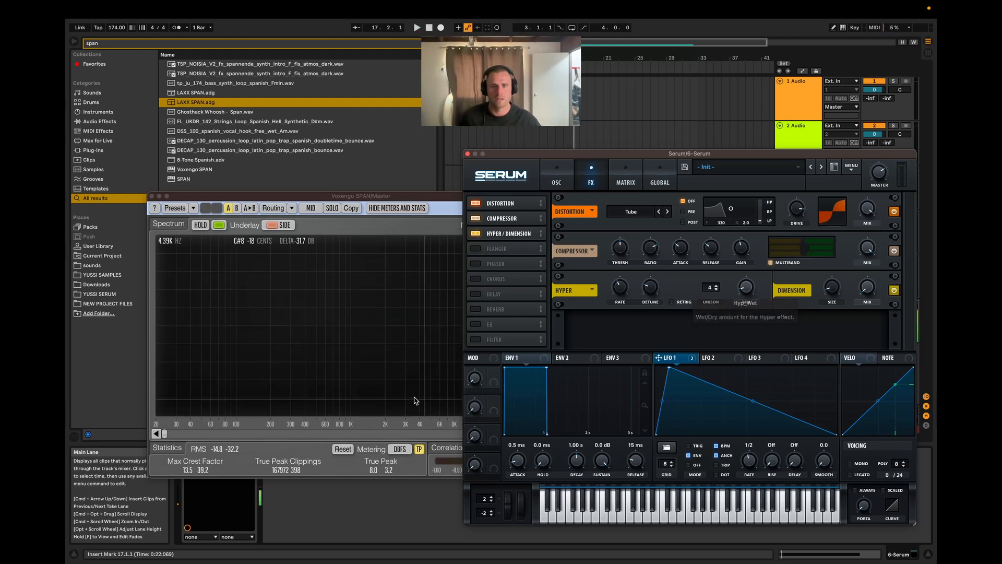
{"action": "key", "text": "space"}
{"action": "key", "text": "space"}
{"action": "key", "text": "space"}
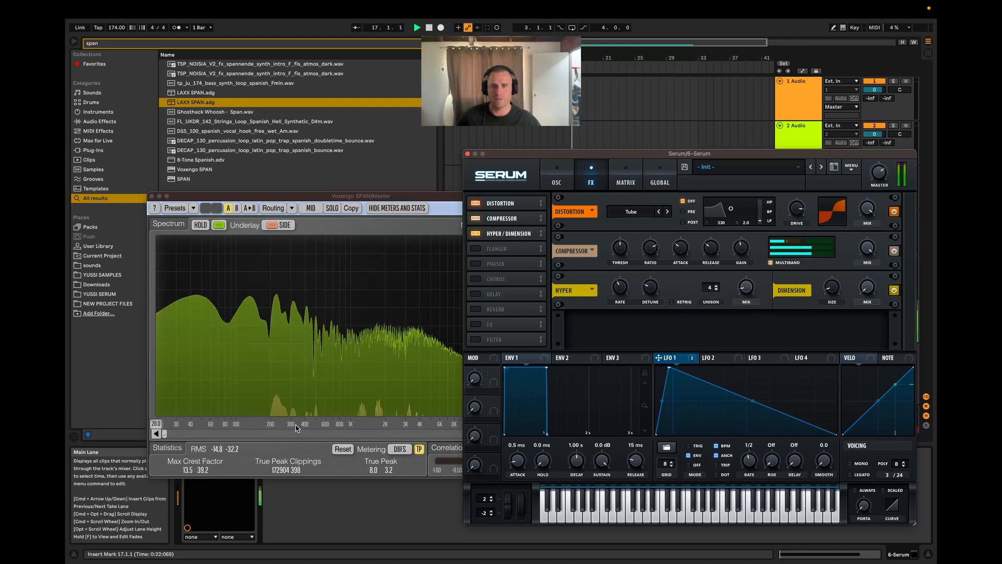
Step: Re-enable Hyper/Dimension, adjust the Hyper mix, increase the Dimension size, and set the Dimension mix to about 8% between playbacks
{"action": "key", "text": "space"}
{"action": "key", "text": "space"}
{"action": "left_click", "coordinate": [475, 234]}
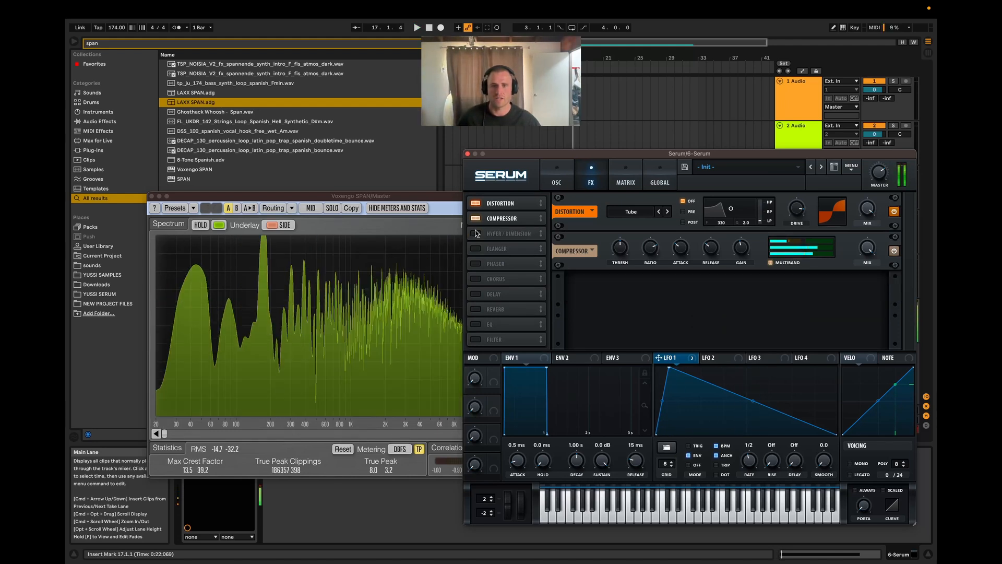
{"action": "left_click", "coordinate": [475, 233]}
{"action": "key", "text": "space"}
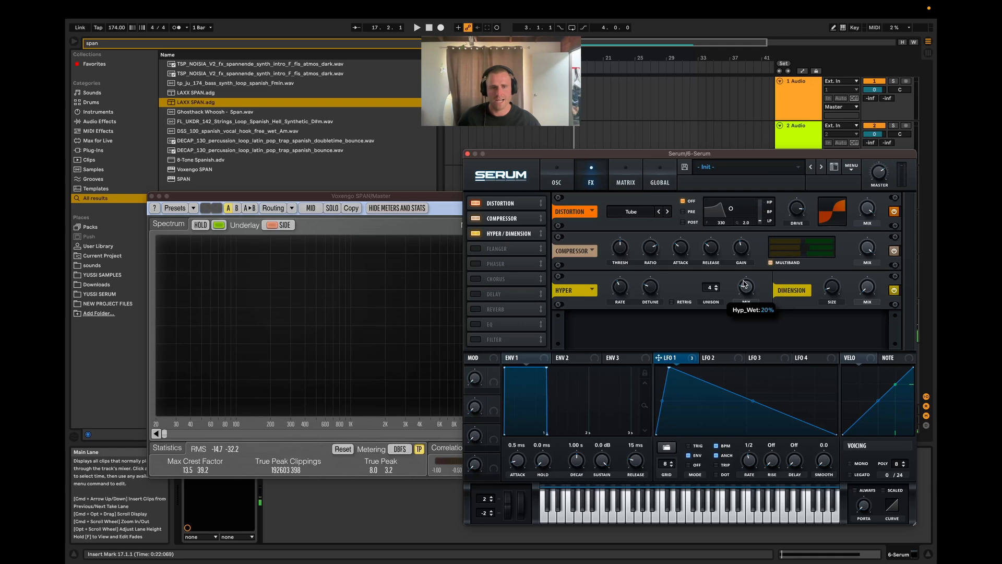
{"action": "key", "text": "space"}
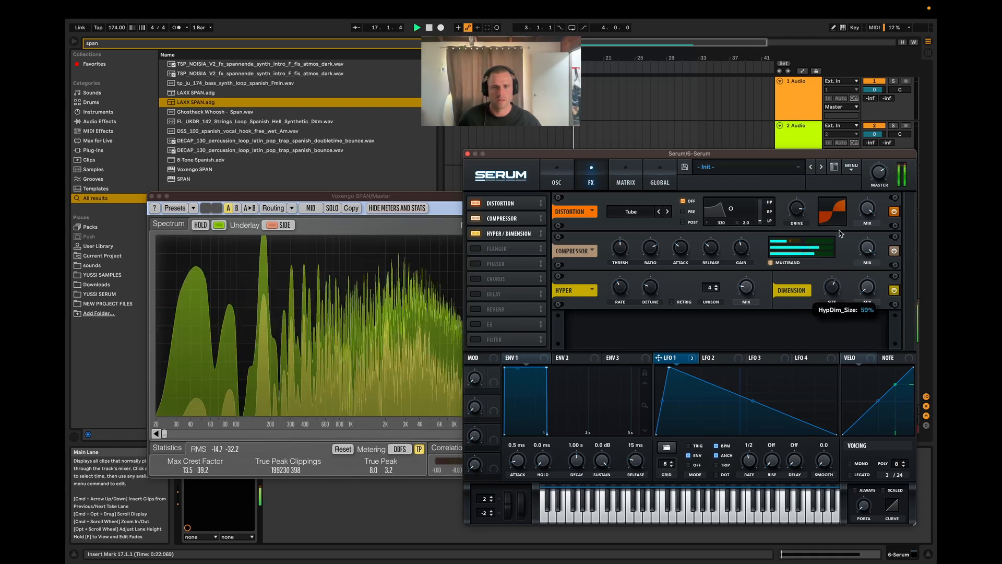
{"action": "key", "text": "space"}
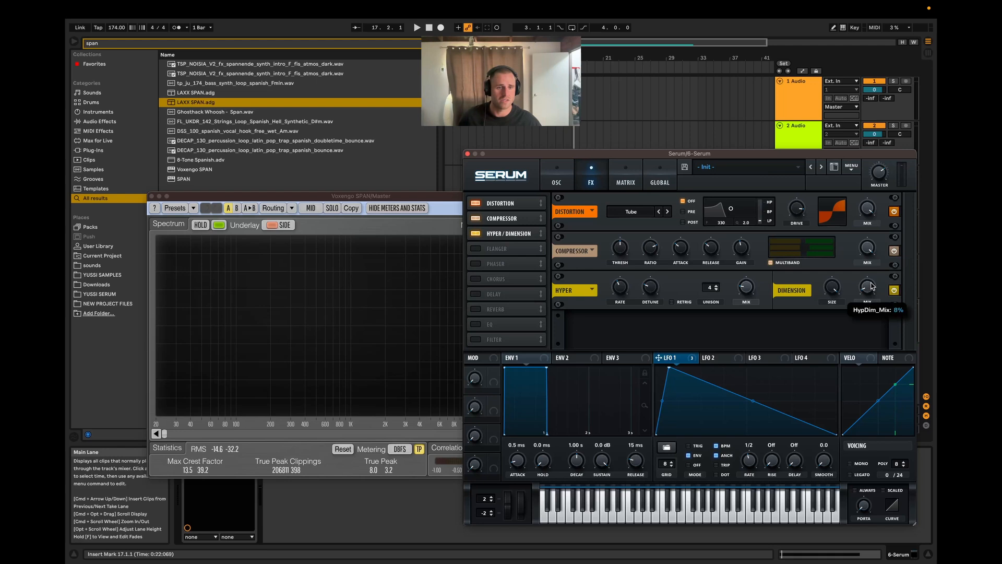
{"action": "key", "text": "space"}
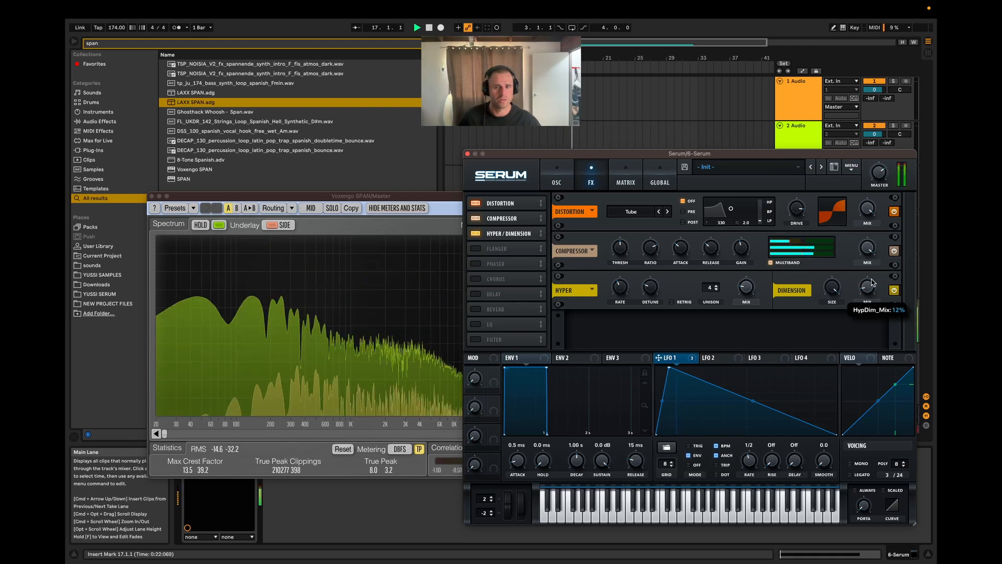
Step: Toggle Hyper/Dimension off and on during playback to compare the side signal in SPAN
{"action": "left_click", "coordinate": [479, 233]}
{"action": "left_click", "coordinate": [479, 234]}
{"action": "key", "text": "space"}
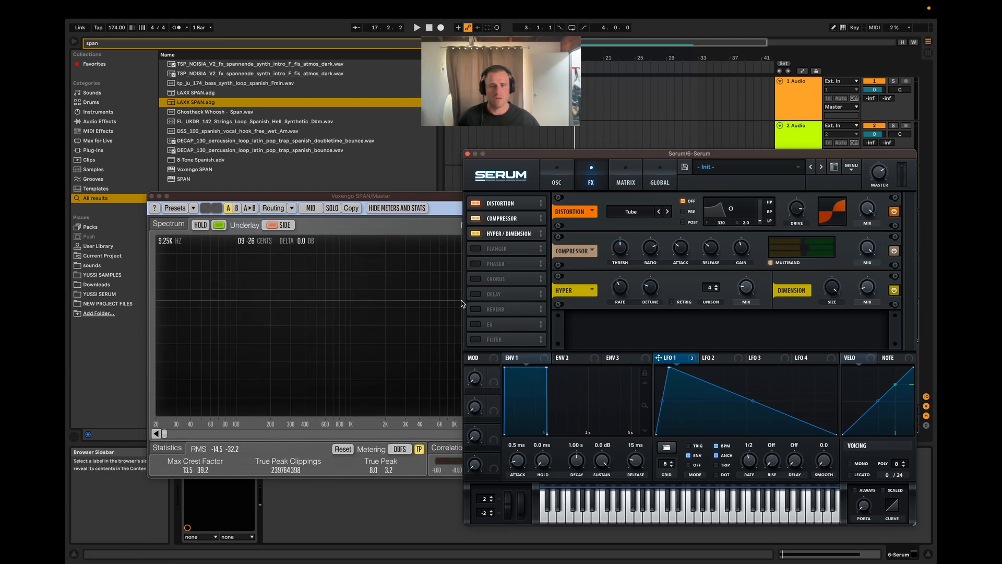
Step: Enable the Phaser, turn its mix fully down during playback, and assign LFO 1 to the Phaser mix
{"action": "left_click", "coordinate": [476, 263]}
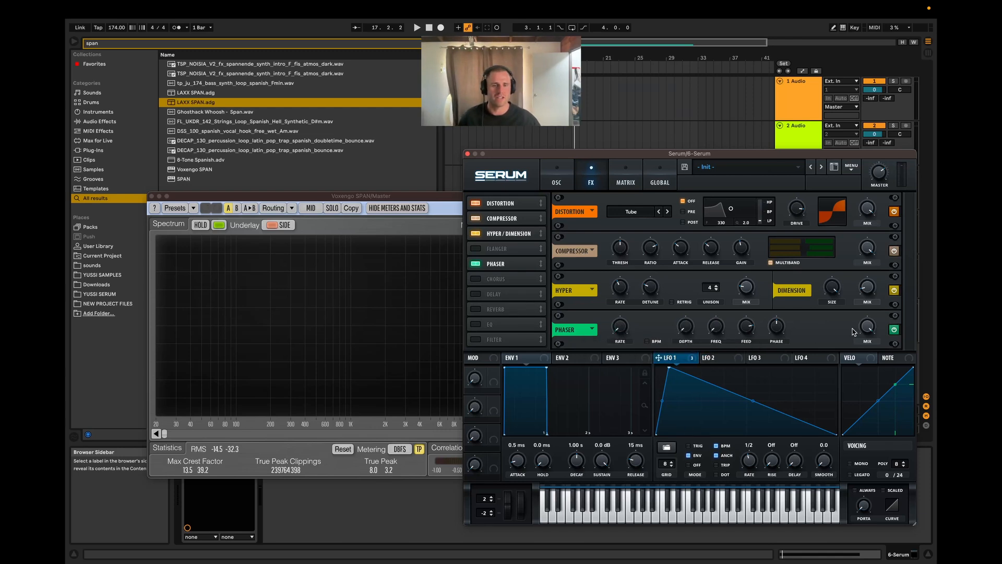
{"action": "key", "text": "space"}
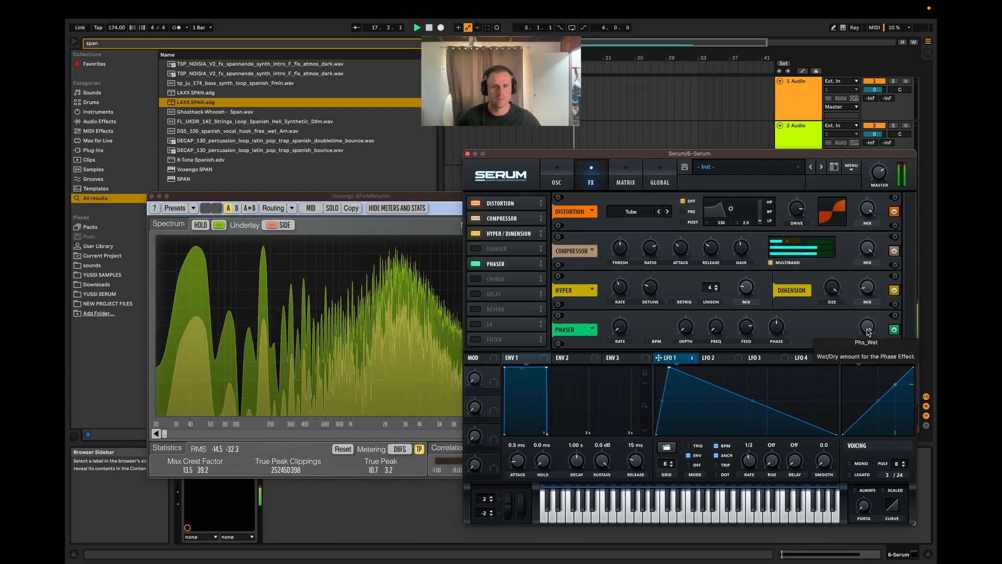
{"action": "left_click_drag", "start_coordinate": [866, 330], "coordinate": [868, 456]}
{"action": "key", "text": "space"}
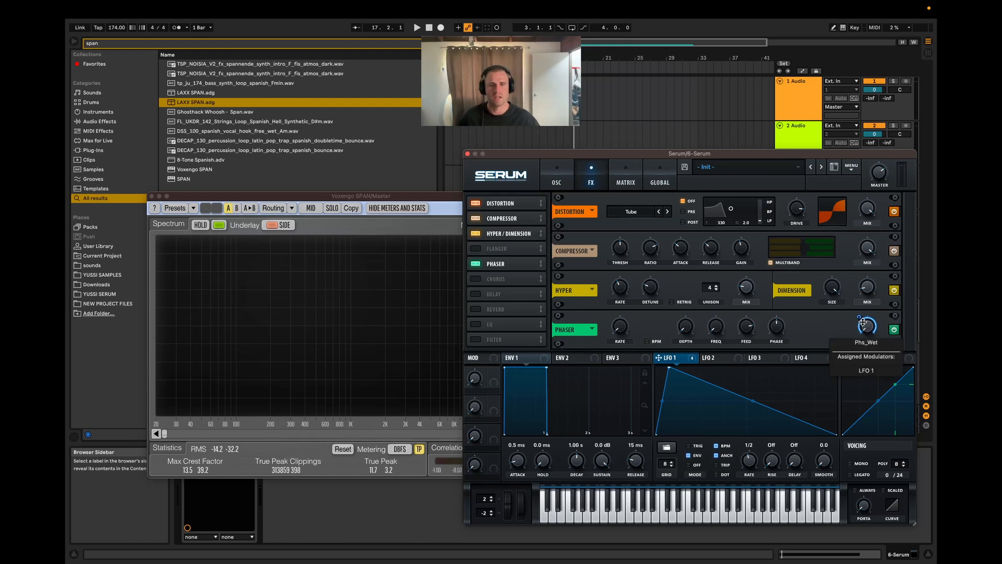
Step: Adjust the LFO 1 modulation amount on the Phaser mix to about 66 while the clip plays
{"action": "key", "text": "space"}
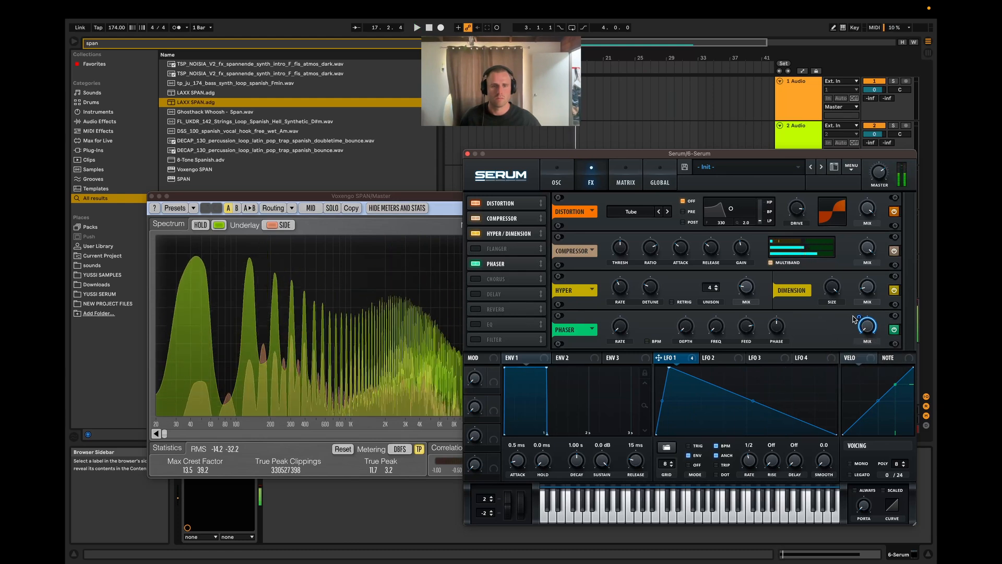
{"action": "mouse_move", "coordinate": [851, 339]}
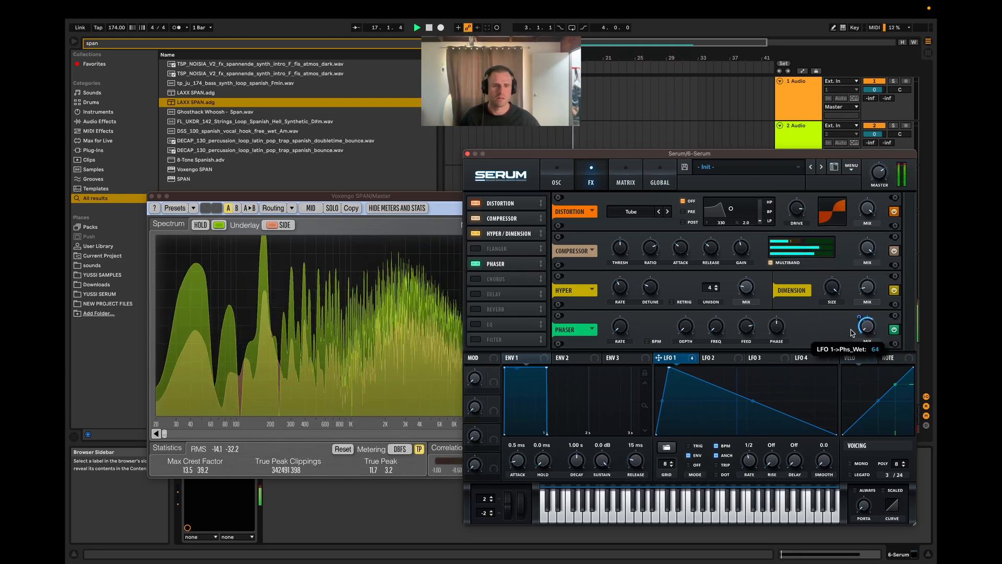
{"action": "left_click_drag", "start_coordinate": [851, 339], "coordinate": [848, 318]}
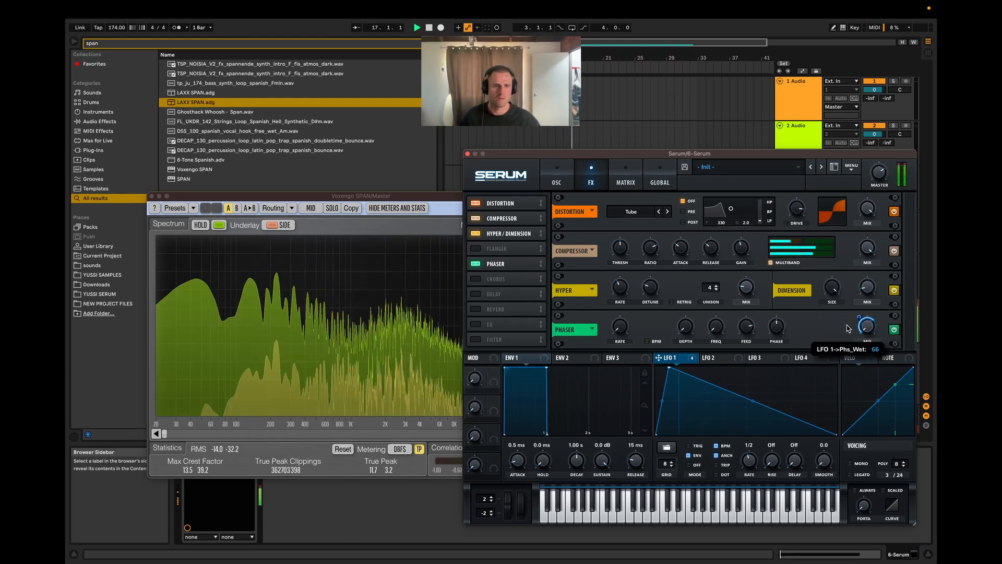
{"action": "key", "text": "space"}
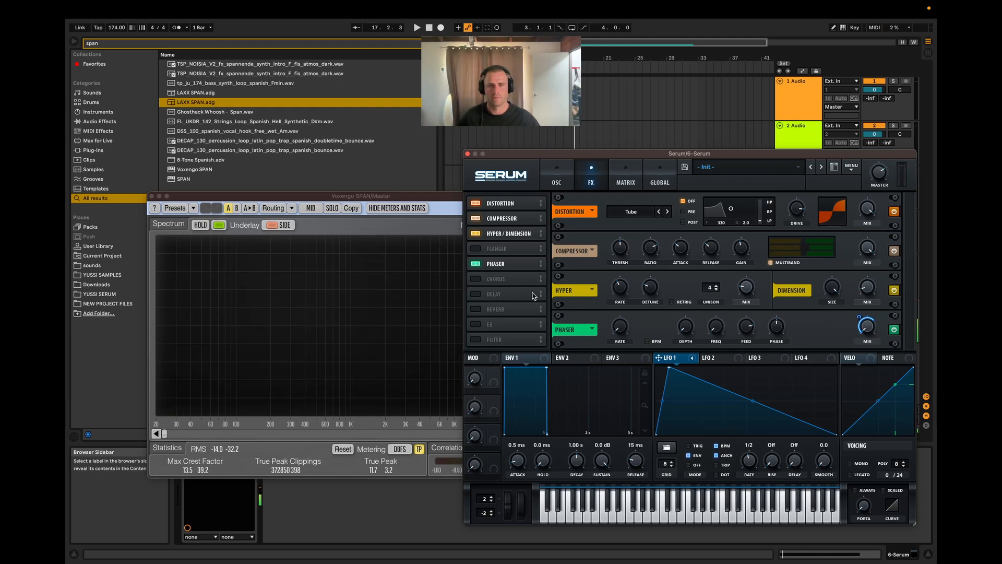
Step: Enable the Chorus, switch its filter from low-pass to high-pass, and set the cutoff to about 521 Hz
{"action": "left_click", "coordinate": [474, 280]}
{"action": "scroll", "coordinate": [906, 299], "scroll_direction": "down", "scroll_amount": 2}
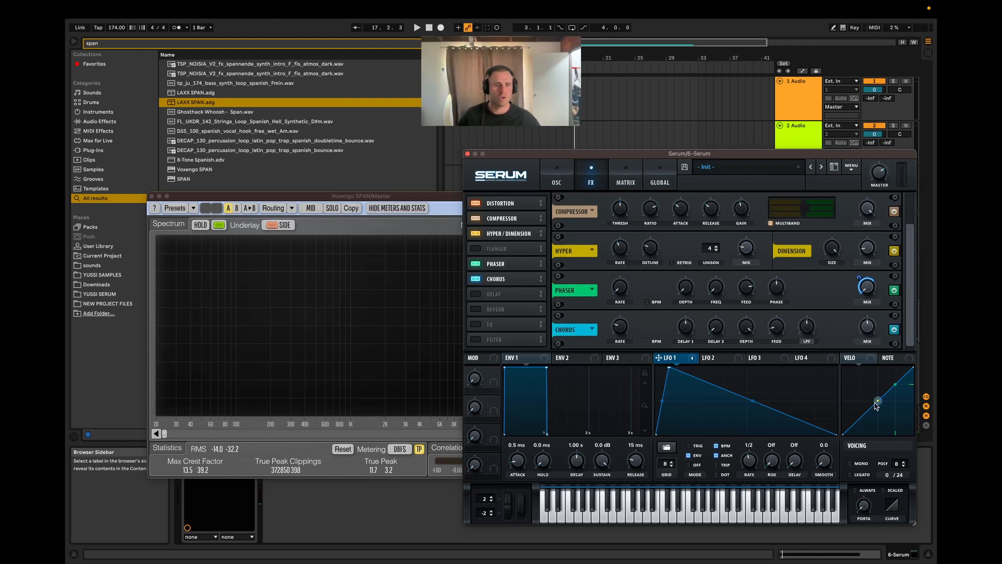
{"action": "left_click", "coordinate": [807, 342]}
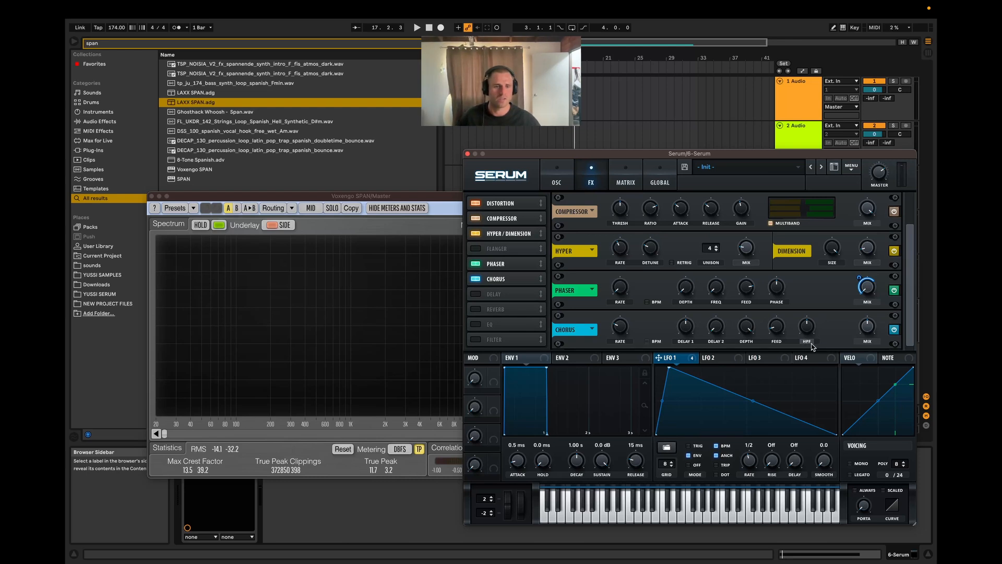
{"action": "mouse_move", "coordinate": [806, 334]}
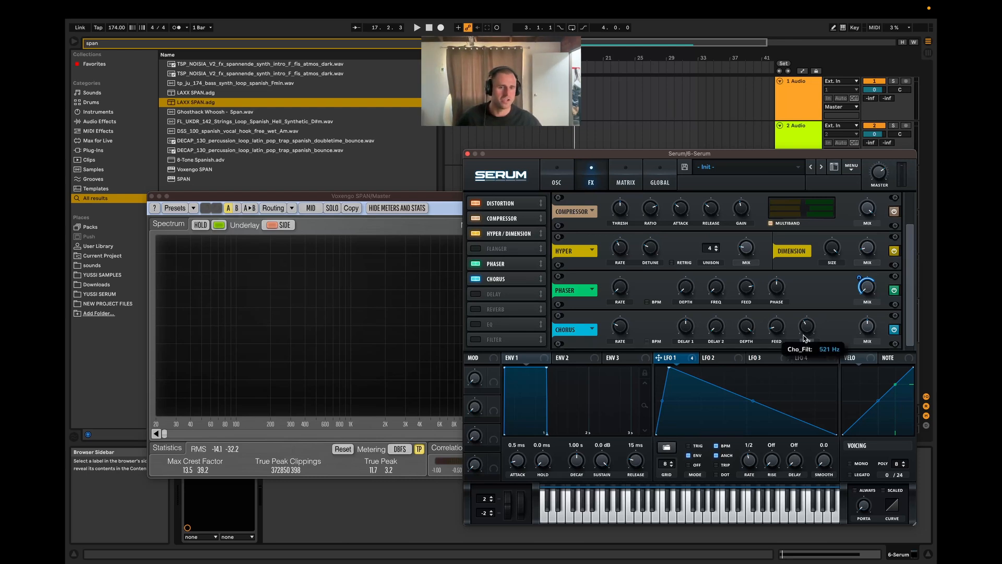
Step: Lower the Chorus mix to about 10%, replaying the clip to judge the amount
{"action": "scroll", "coordinate": [804, 337], "scroll_direction": "down", "scroll_amount": 4}
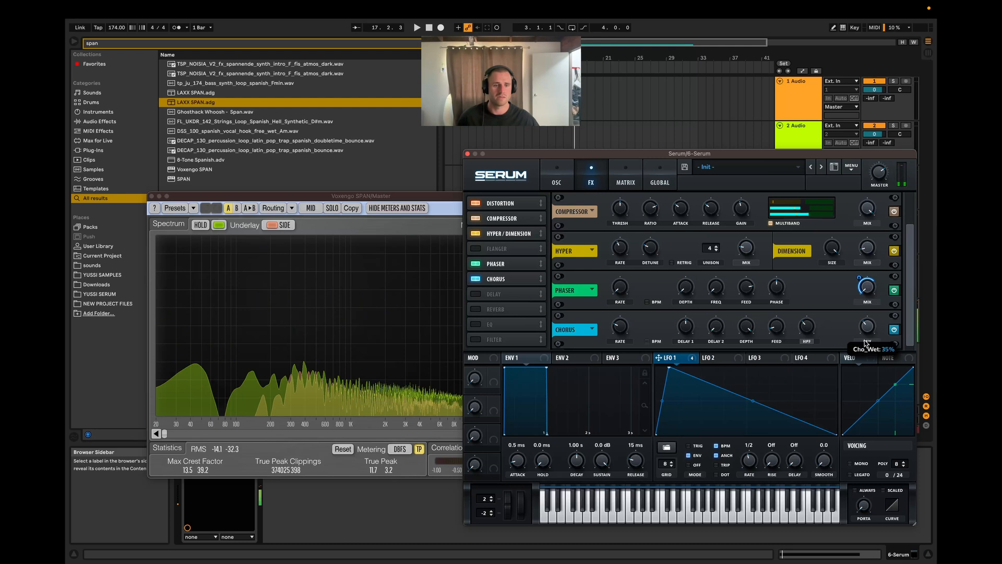
{"action": "left_click_drag", "start_coordinate": [866, 329], "coordinate": [864, 342]}
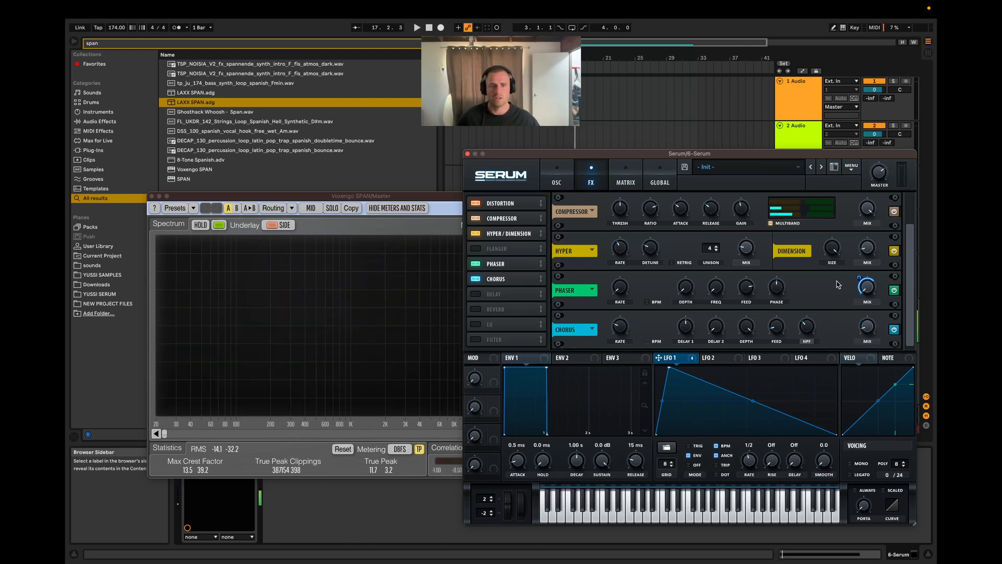
{"action": "mouse_move", "coordinate": [867, 251]}
{"action": "mouse_move", "coordinate": [749, 254]}
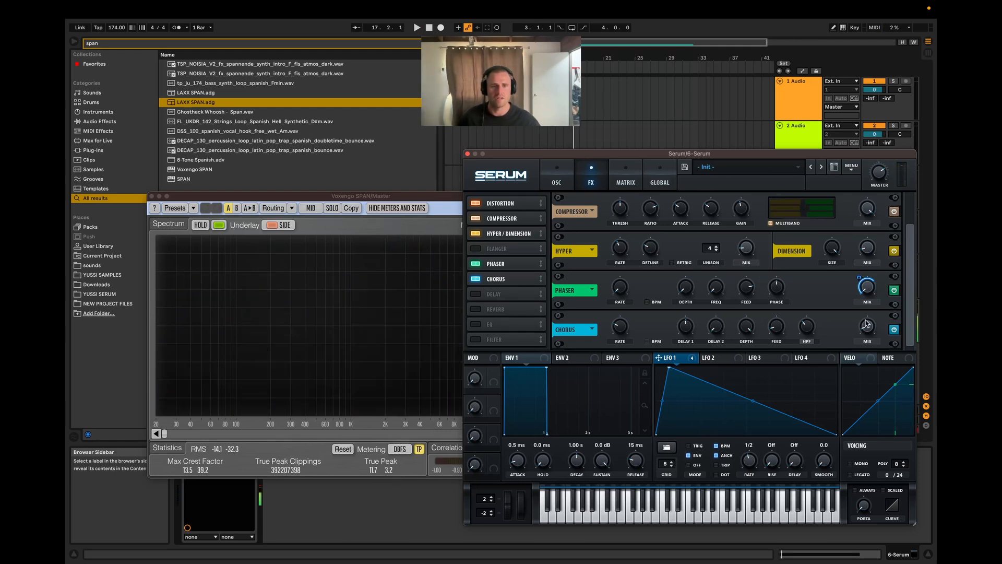
{"action": "mouse_move", "coordinate": [866, 326]}
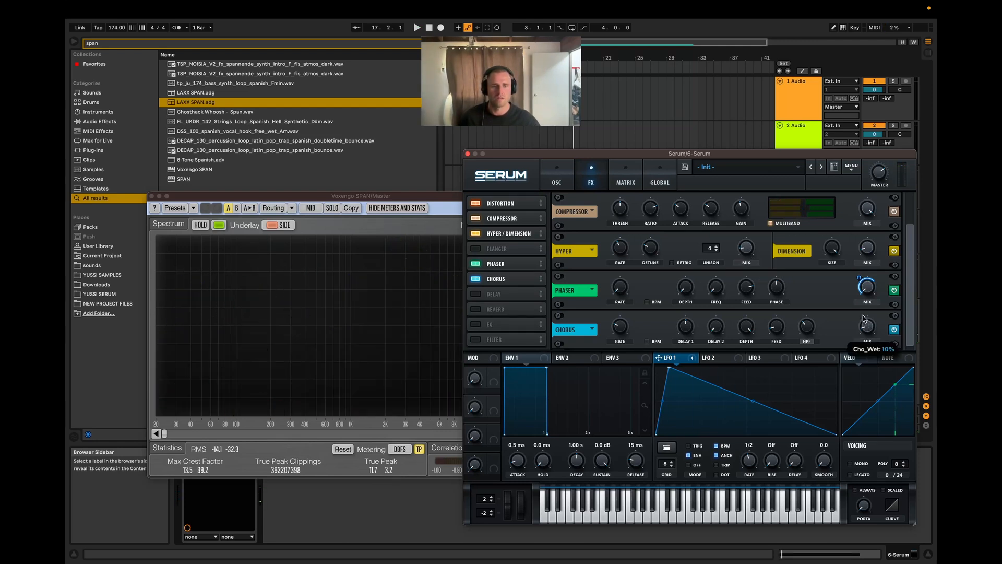
Step: Enable the Delay in ping-pong mode, set its filter to about 2799 Hz with a width of 1.1, and lower the mix
{"action": "left_click", "coordinate": [485, 294]}
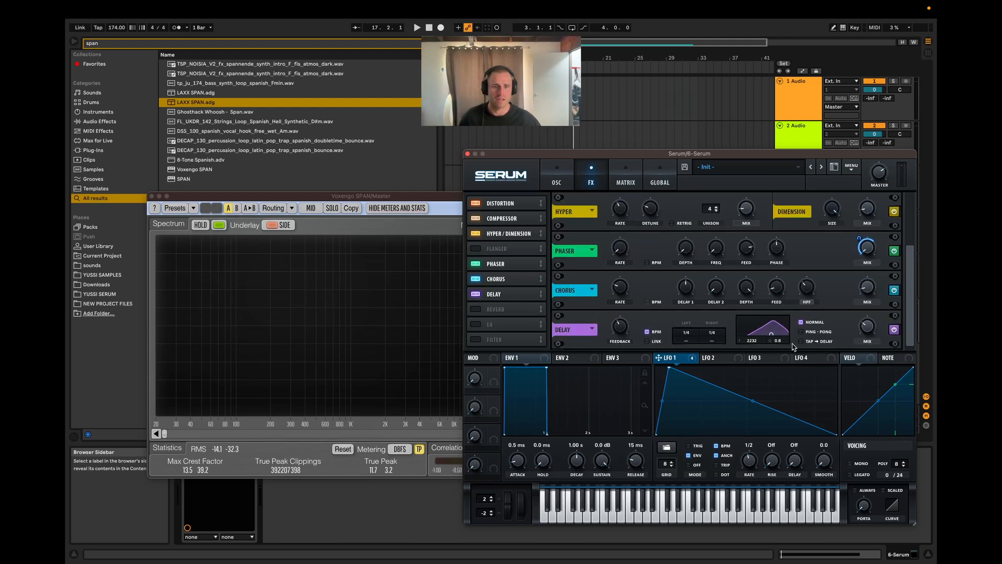
{"action": "left_click", "coordinate": [801, 331]}
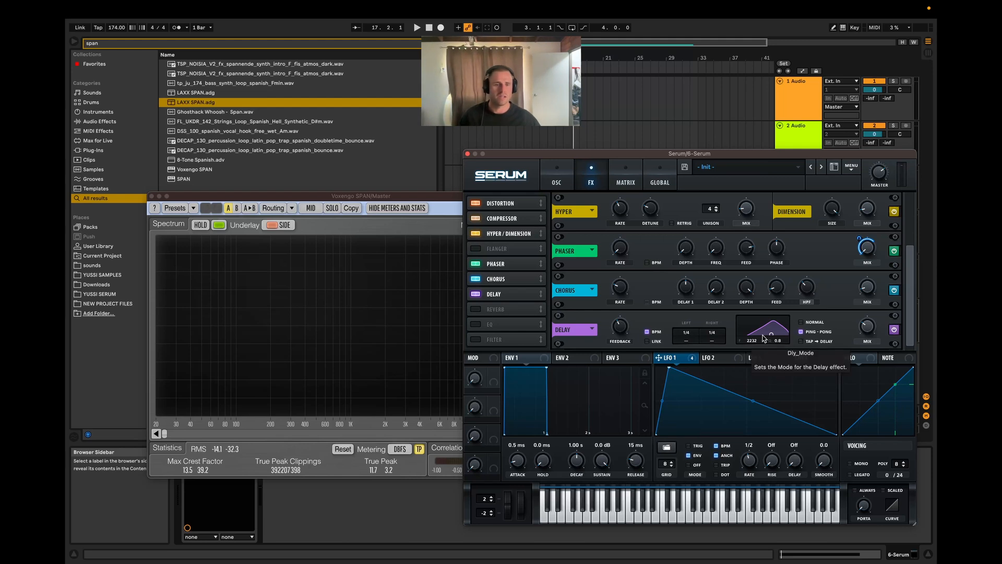
{"action": "mouse_move", "coordinate": [772, 334]}
{"action": "left_mouse_down"}
{"action": "mouse_move", "coordinate": [763, 326]}
{"action": "mouse_move", "coordinate": [773, 334]}
{"action": "left_mouse_up"}
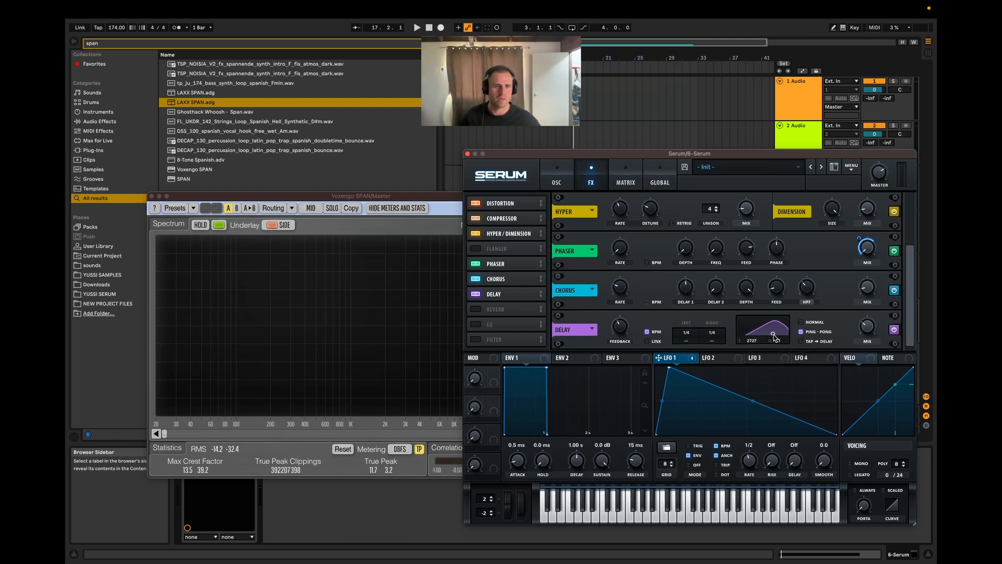
{"action": "mouse_move", "coordinate": [868, 334]}
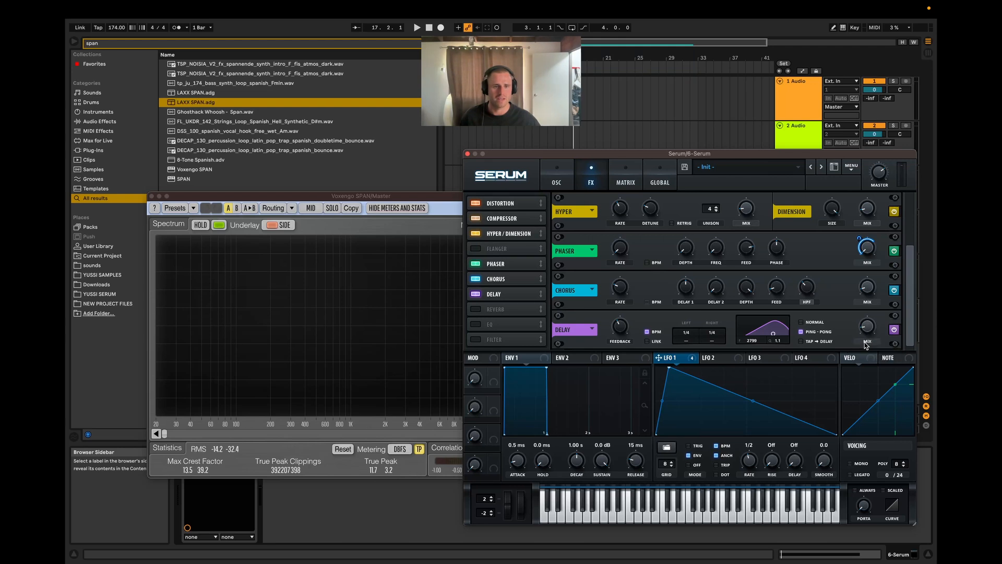
Step: Turn off BPM sync on the Delay, link both channels, and set the delay time to 7.34 while auditioning
{"action": "key", "text": "space"}
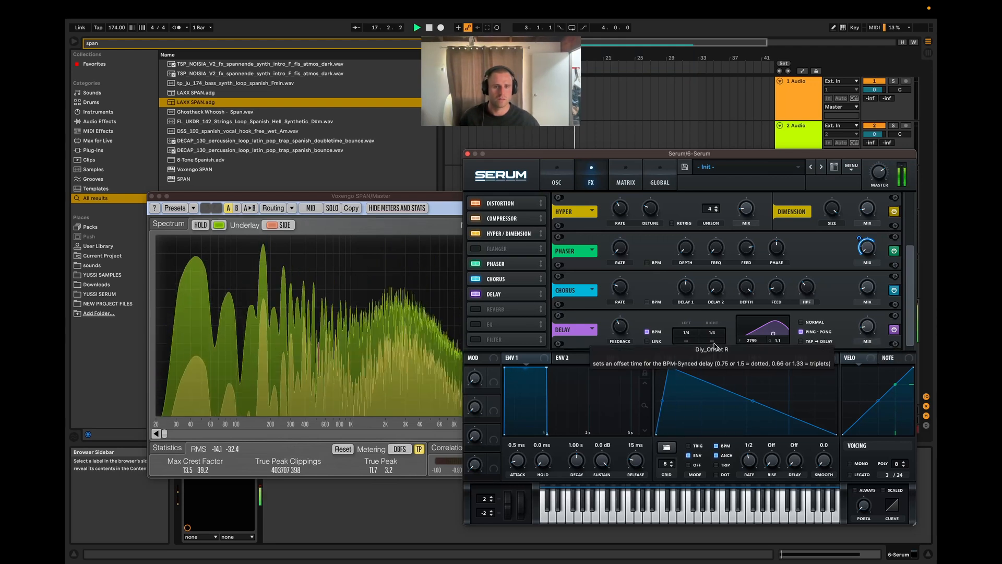
{"action": "key", "text": "space"}
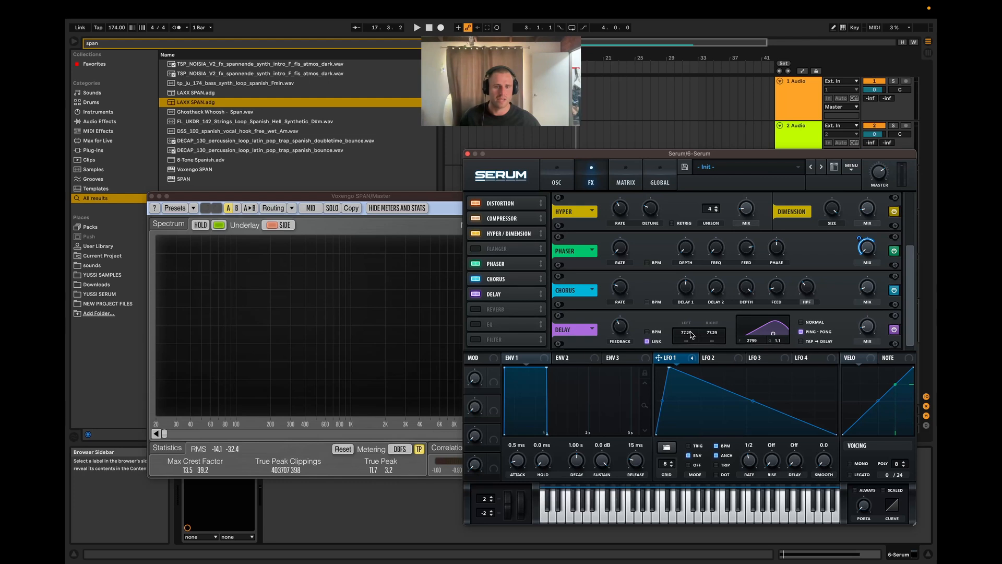
{"action": "scroll", "coordinate": [692, 335], "scroll_direction": "down", "scroll_amount": 3}
{"action": "left_click_drag", "start_coordinate": [690, 335], "coordinate": [689, 372]}
{"action": "key", "text": "space"}
{"action": "key", "text": "space"}
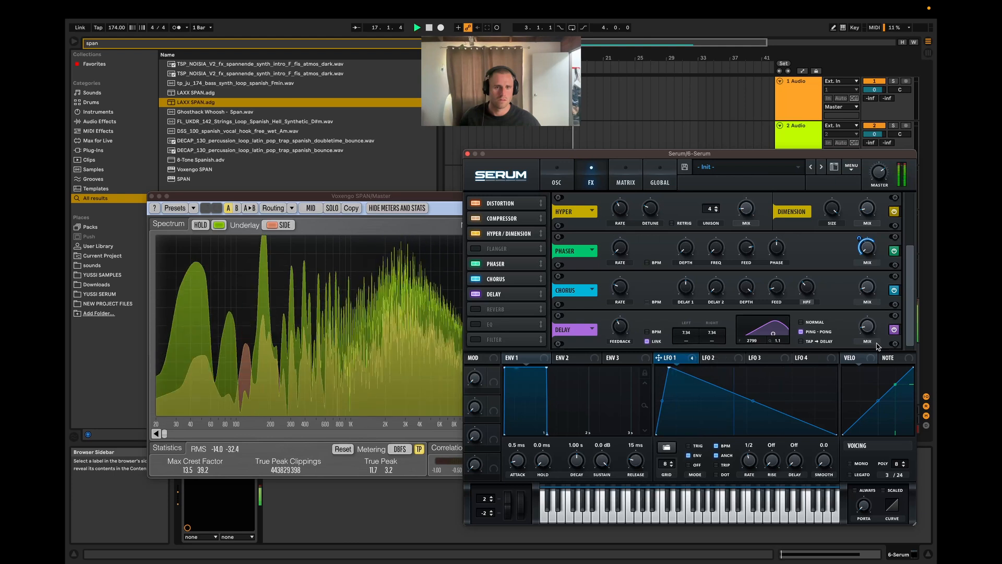
Step: Try a higher Delay mix in Normal mode during playback, and switch the mode back to ping-pong
{"action": "key", "text": "space"}
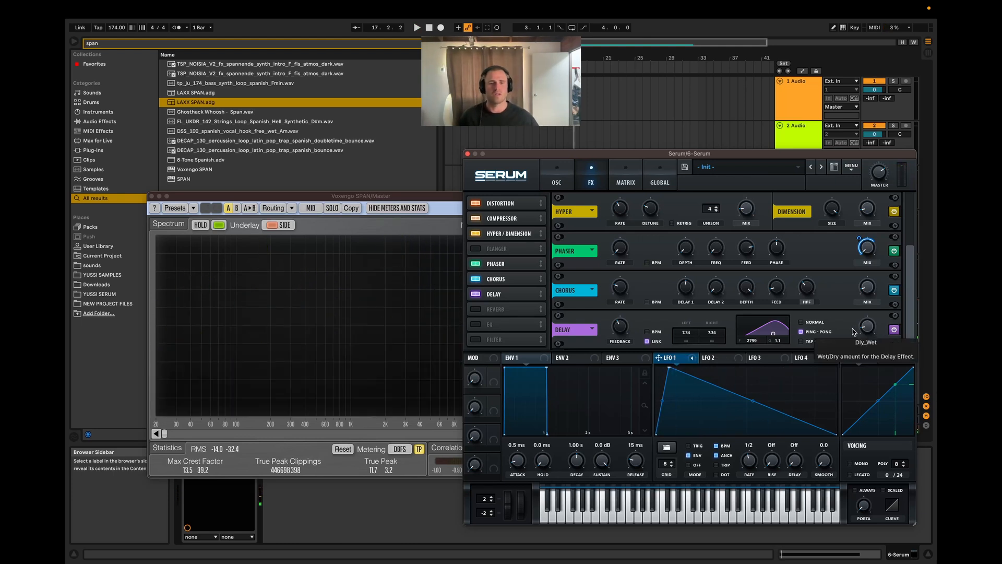
{"action": "left_click_drag", "start_coordinate": [867, 328], "coordinate": [878, 284]}
{"action": "key", "text": "space"}
{"action": "key", "text": "space"}
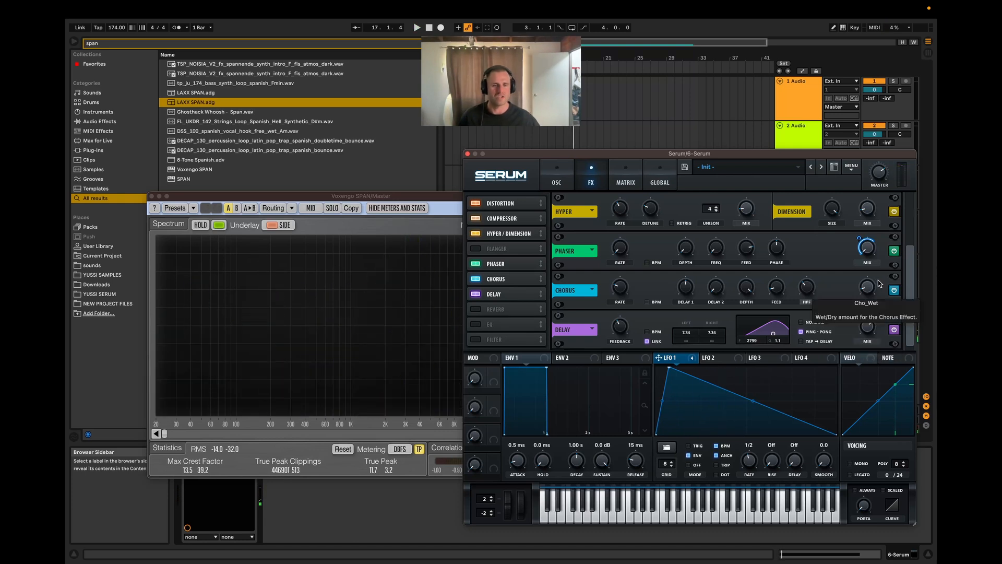
{"action": "key", "text": "space"}
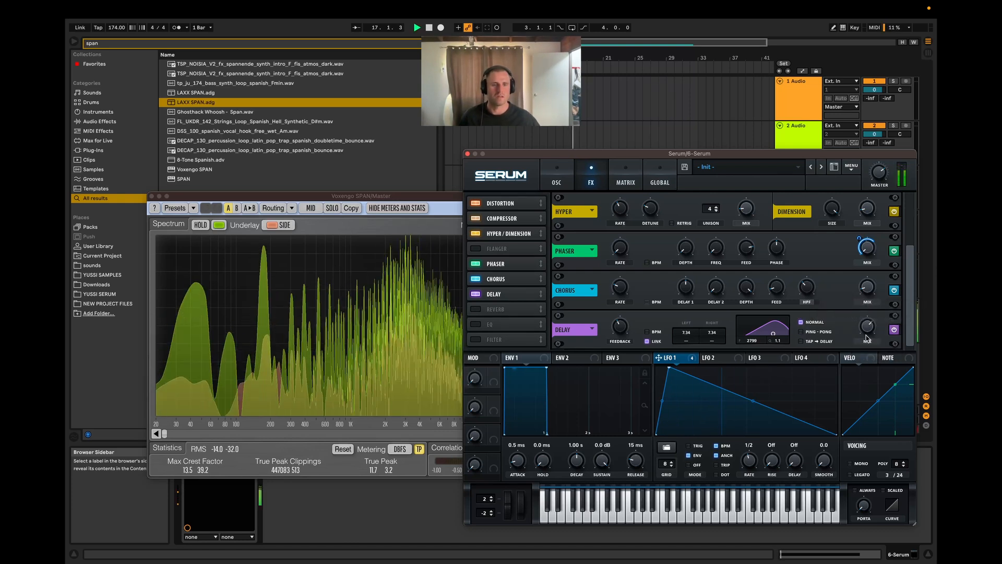
{"action": "left_click", "coordinate": [825, 331]}
Step: Replay the clip with the Delay mix at 0% and at higher amounts, and settle on a low mix
{"action": "key", "text": "space"}
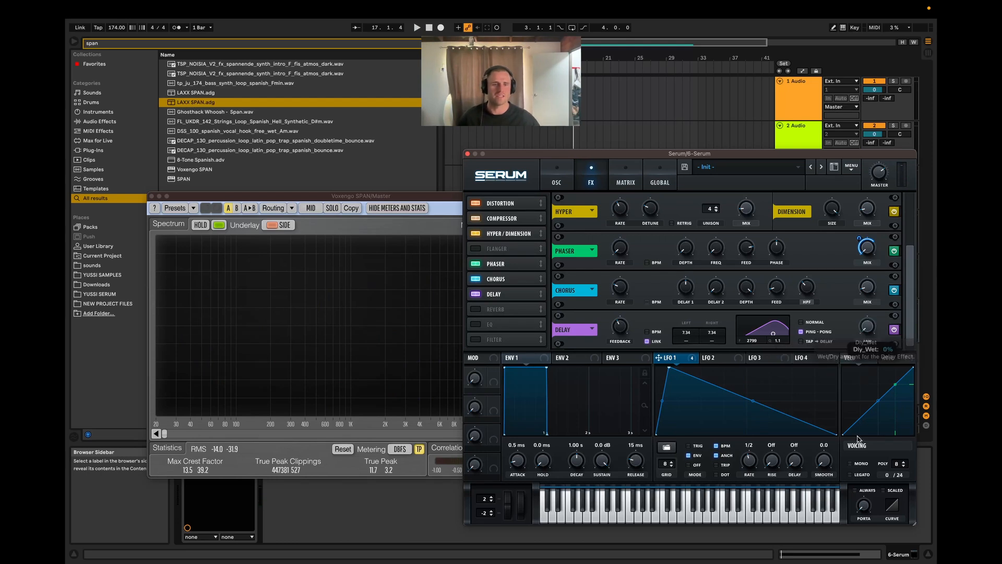
{"action": "key", "text": "space"}
{"action": "key", "text": "space"}
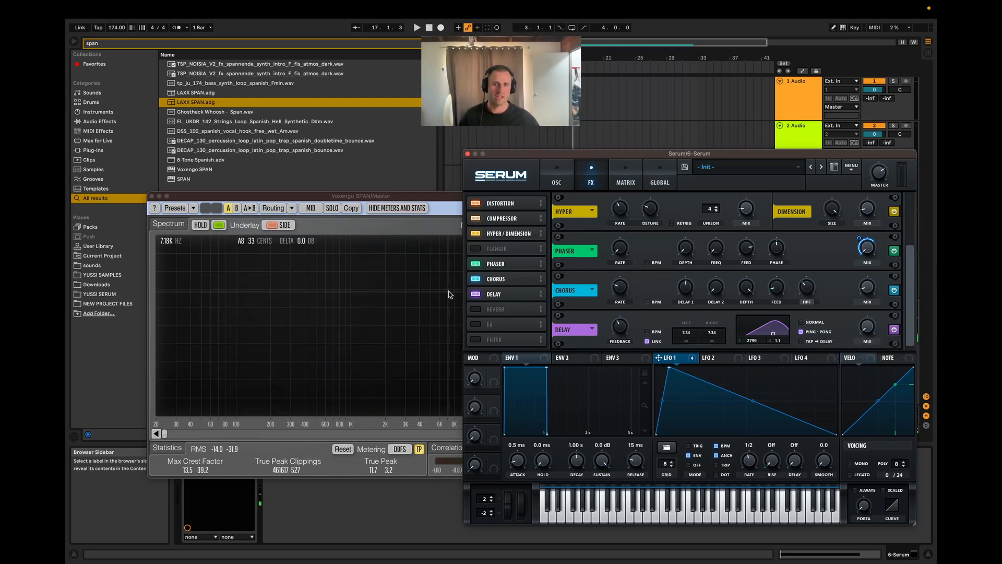
{"action": "key", "text": "space"}
{"action": "key", "text": "space"}
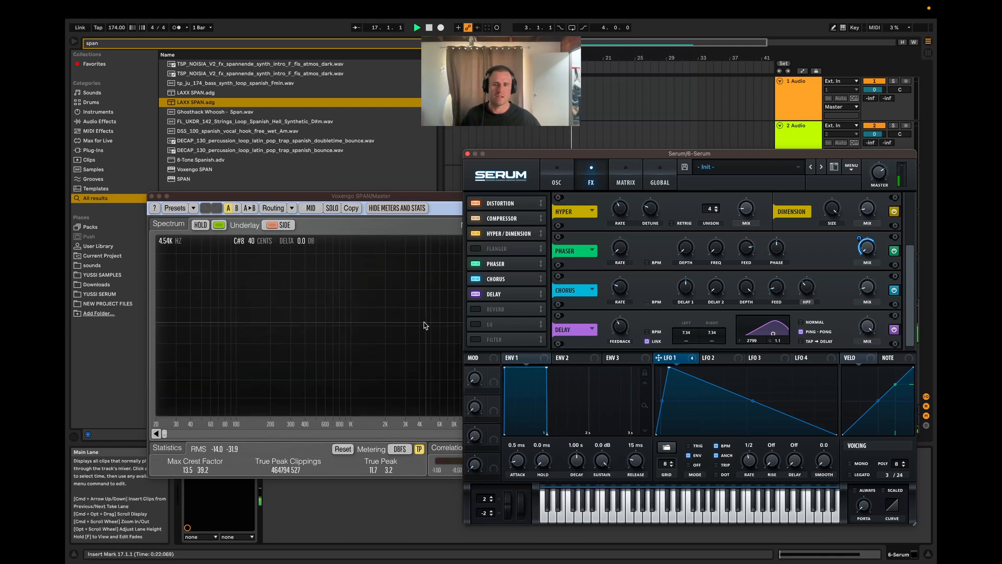
{"action": "key", "text": "space"}
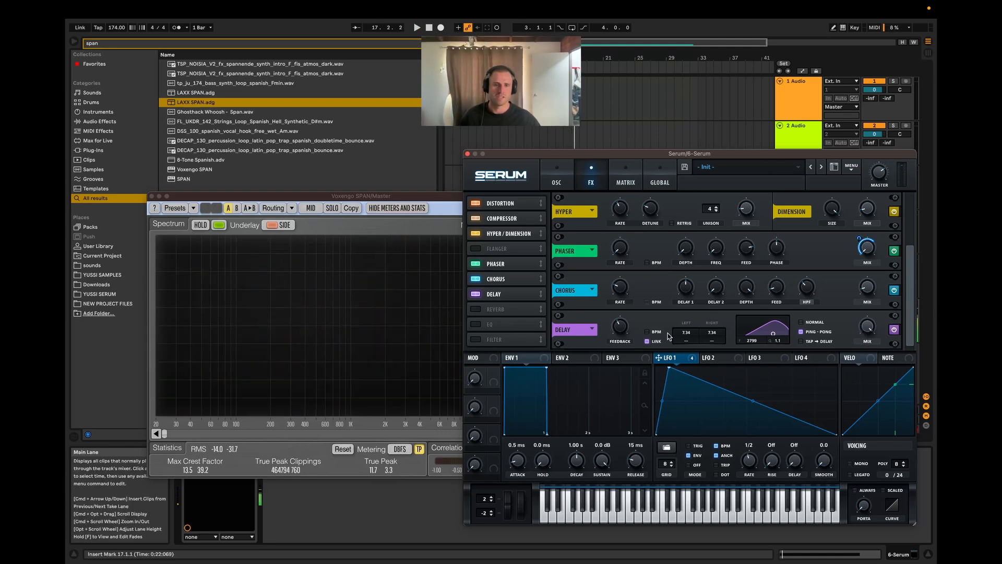
{"action": "key", "text": "space"}
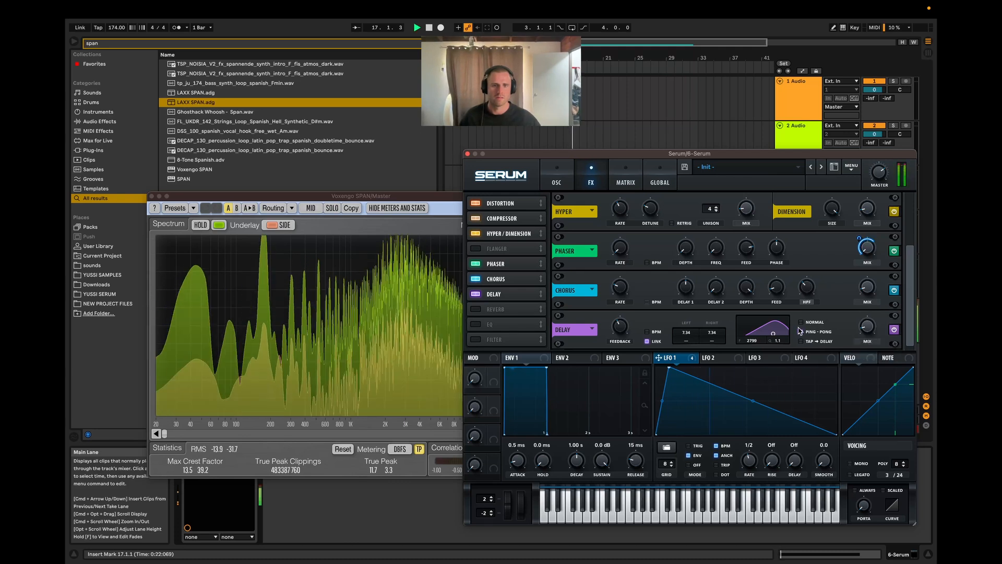
{"action": "key", "text": "space"}
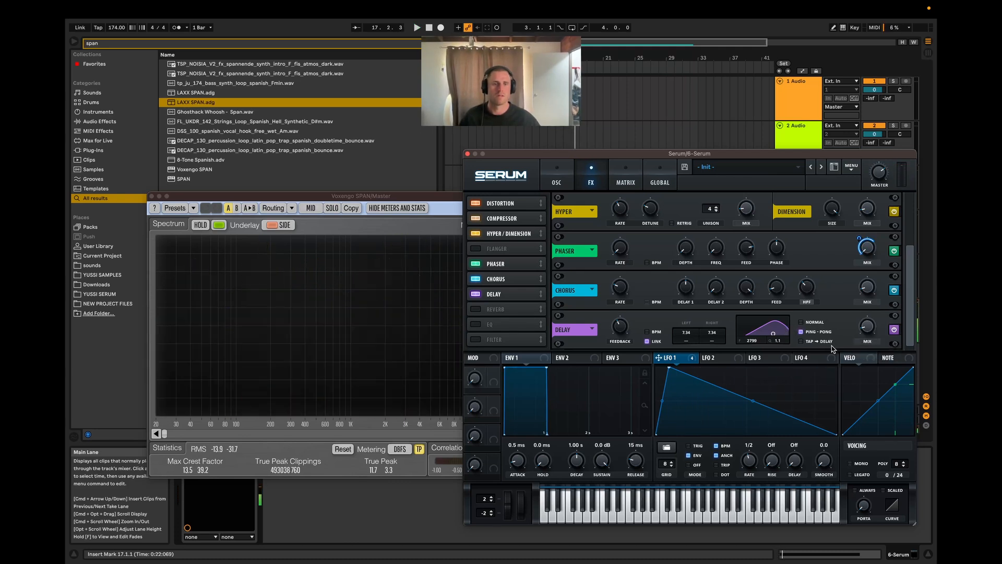
Step: Enable the Reverb, lower its mix, and audition the clip with it
{"action": "left_click", "coordinate": [479, 310]}
{"action": "left_click_drag", "start_coordinate": [869, 327], "coordinate": [867, 340]}
{"action": "key", "text": "space"}
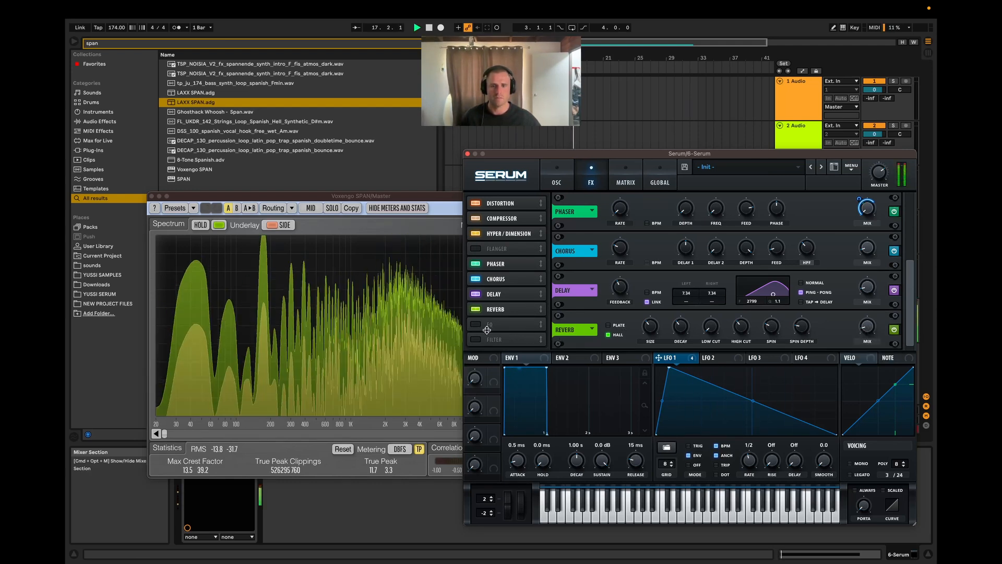
{"action": "key", "text": "space"}
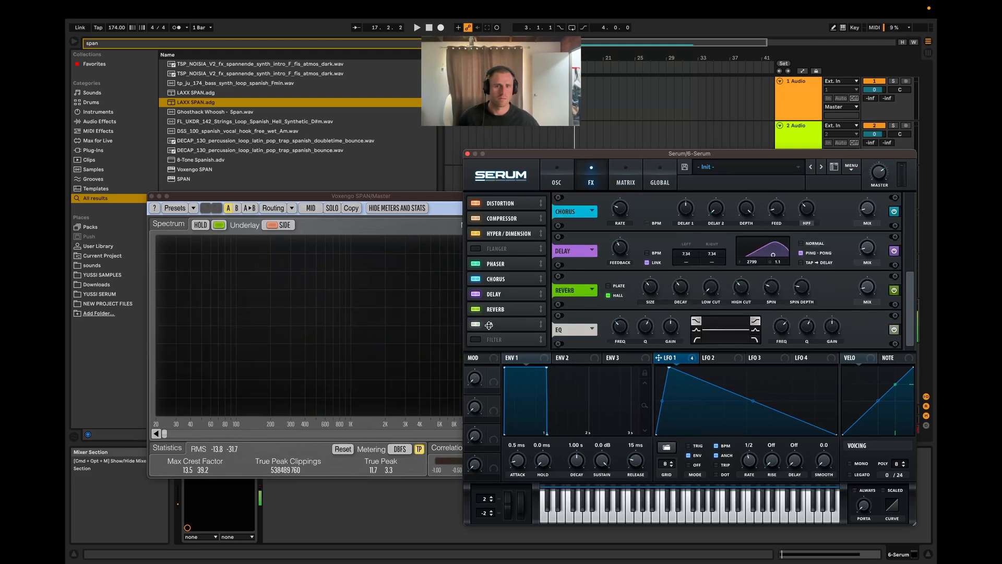
Step: Try the MG Low 6 Filter effect with LFO 1 modulating its cutoff, audition the clip, and switch the Filter off
{"action": "left_click", "coordinate": [536, 340]}
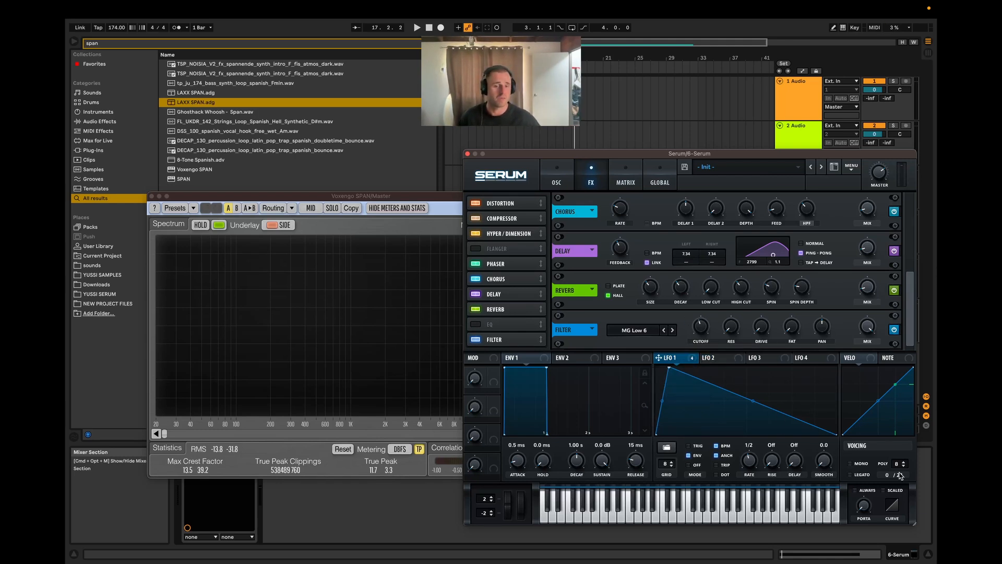
{"action": "left_click", "coordinate": [557, 169]}
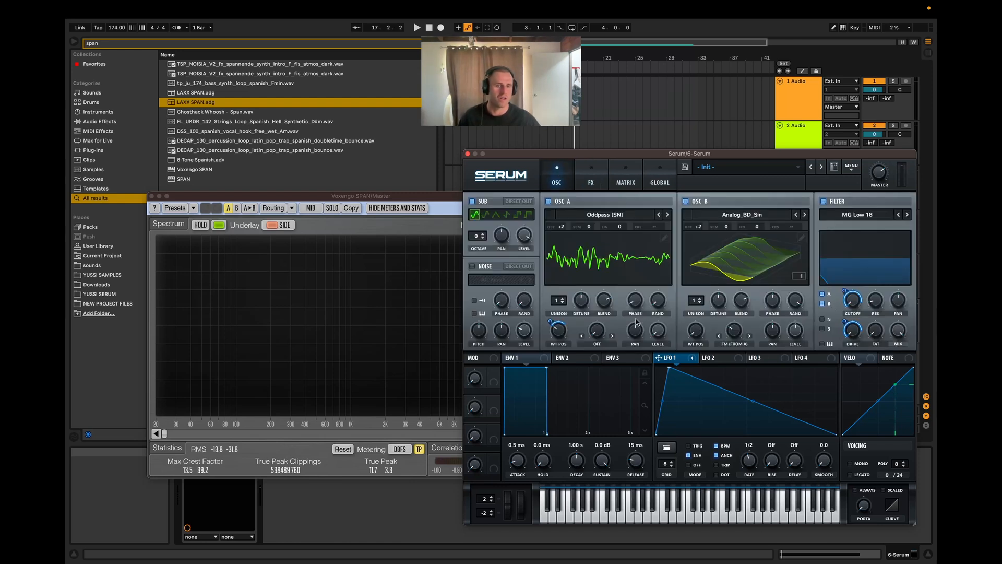
{"action": "left_click", "coordinate": [599, 182]}
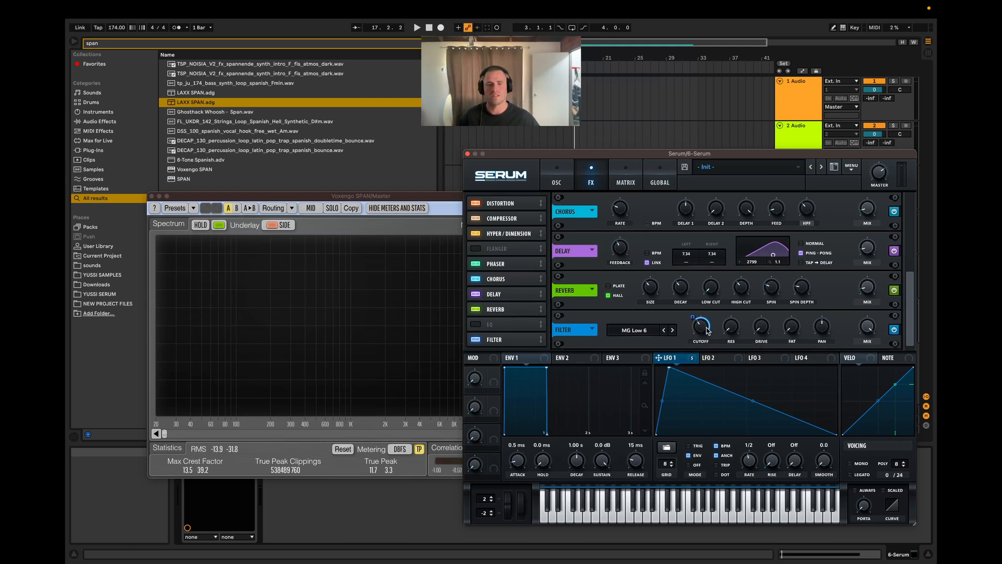
{"action": "key", "text": "space"}
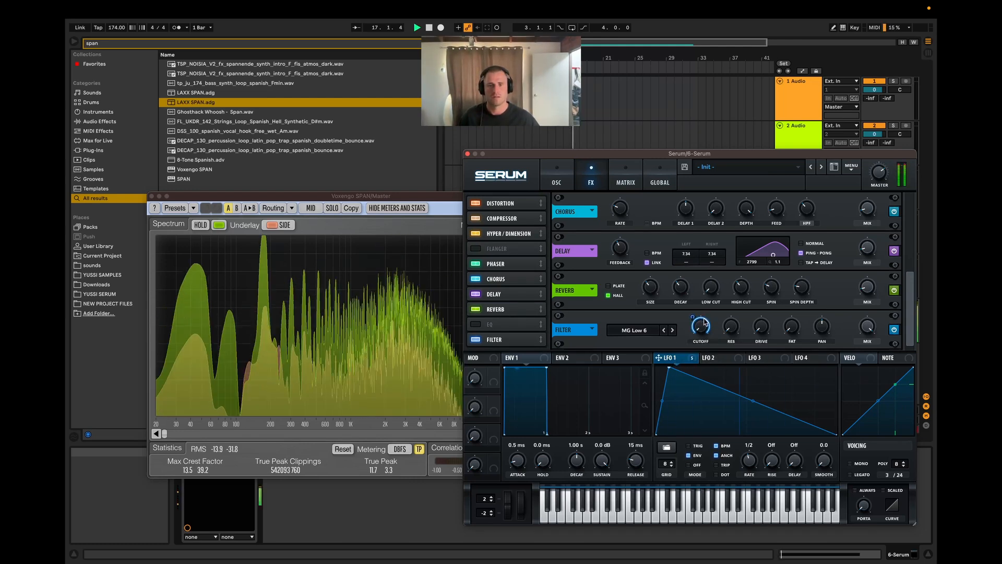
{"action": "key", "text": "space"}
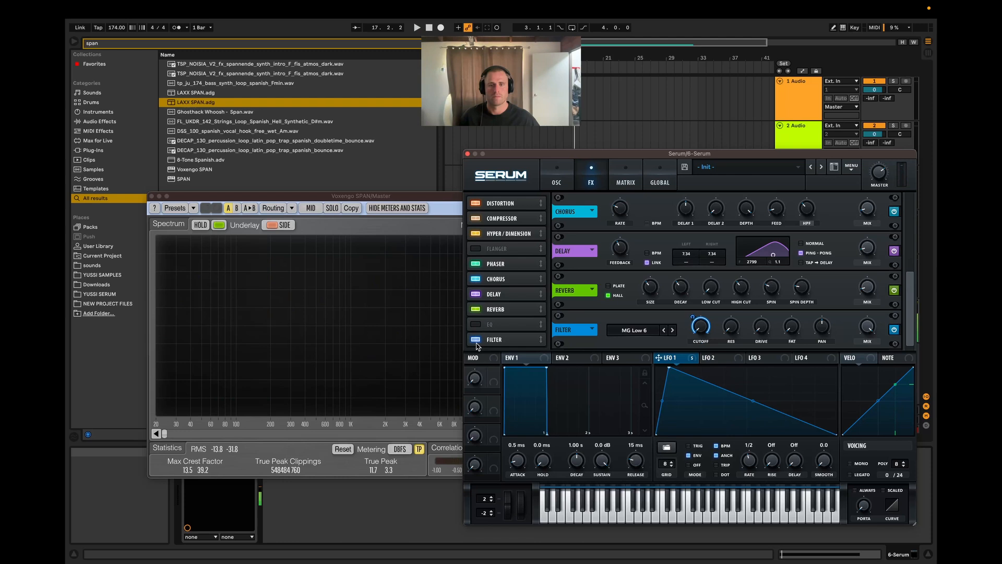
{"action": "left_click", "coordinate": [475, 340]}
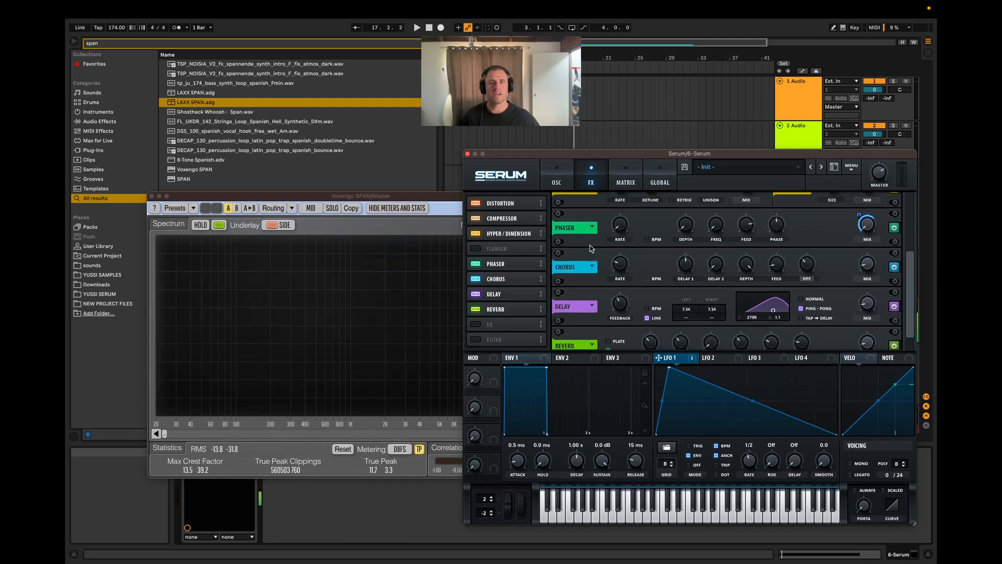
Step: Bend the falling segment of LFO 1 slightly upward, checking it with the Filter effect switched on, and turn the Filter off
{"action": "scroll", "coordinate": [591, 248], "scroll_direction": "up", "scroll_amount": 1}
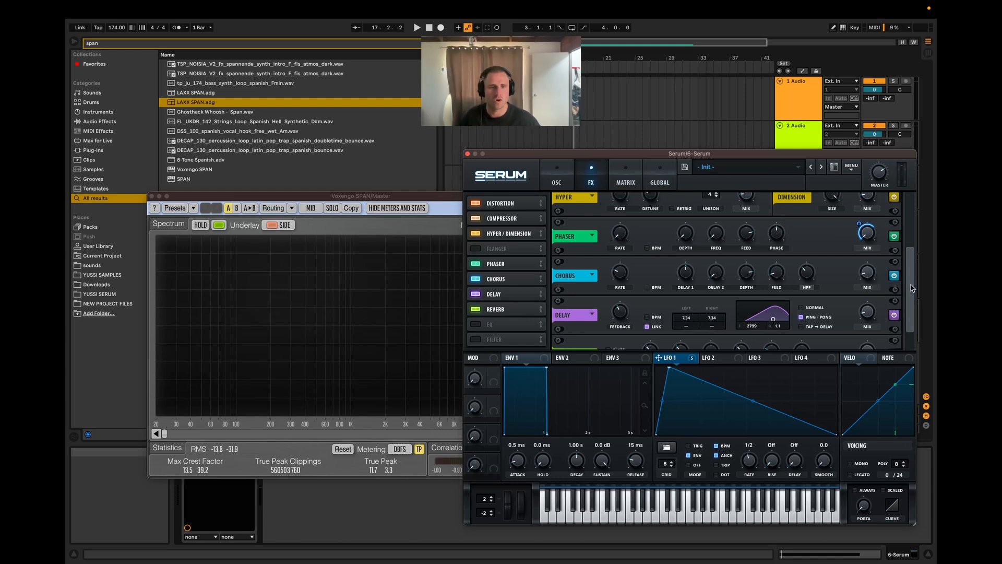
{"action": "scroll", "coordinate": [911, 288], "scroll_direction": "down", "scroll_amount": 3}
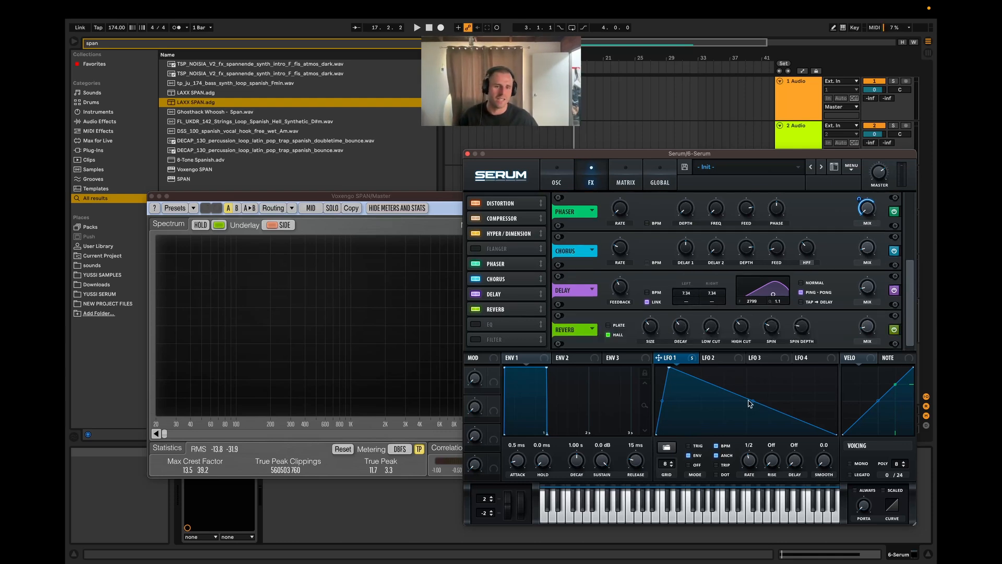
{"action": "left_click", "coordinate": [485, 340]}
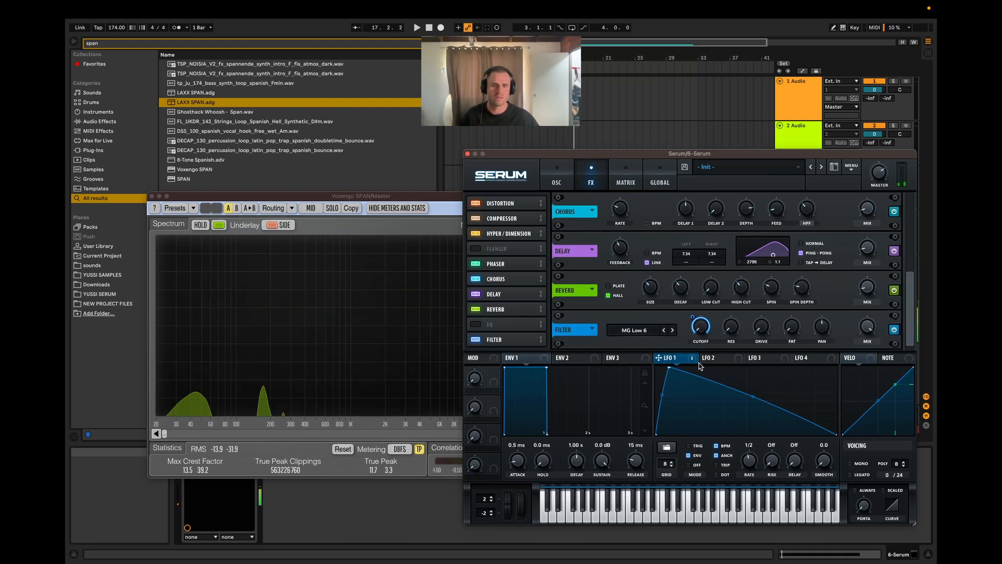
{"action": "left_click", "coordinate": [476, 339]}
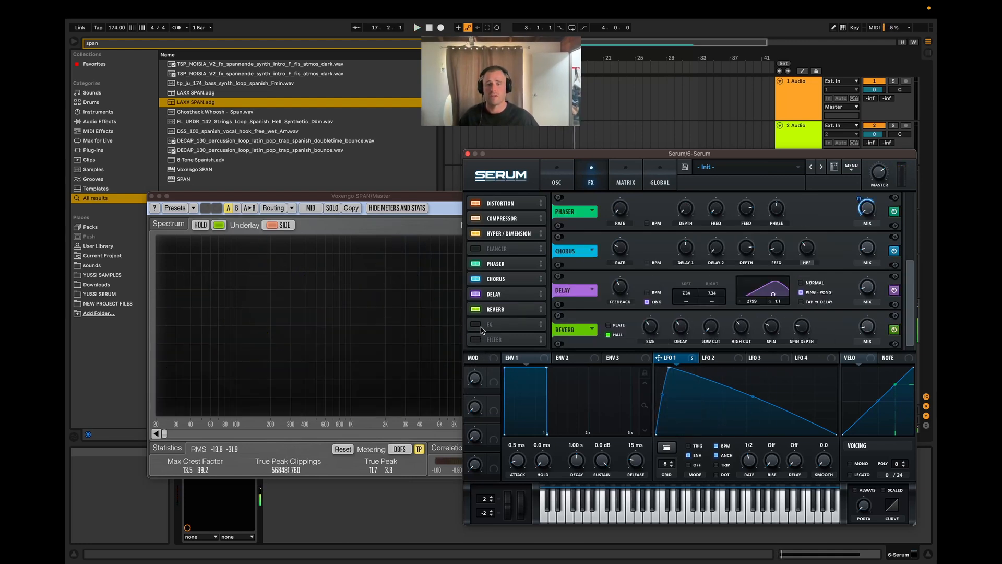
Step: Enable the EQ with its high band as a low-pass and modulate that band's frequency with LFO 1
{"action": "left_click", "coordinate": [480, 327]}
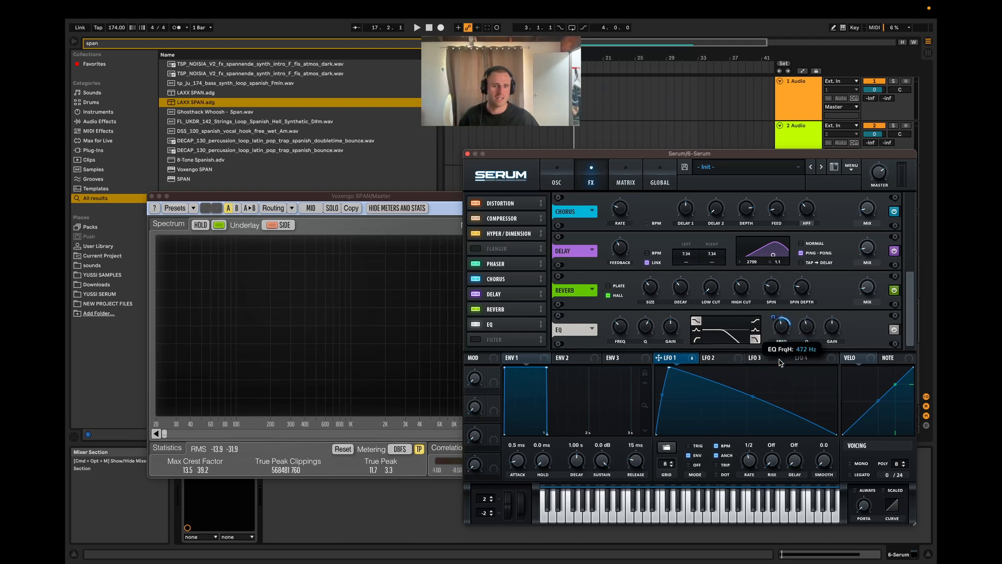
{"action": "left_click_drag", "start_coordinate": [779, 334], "coordinate": [773, 322]}
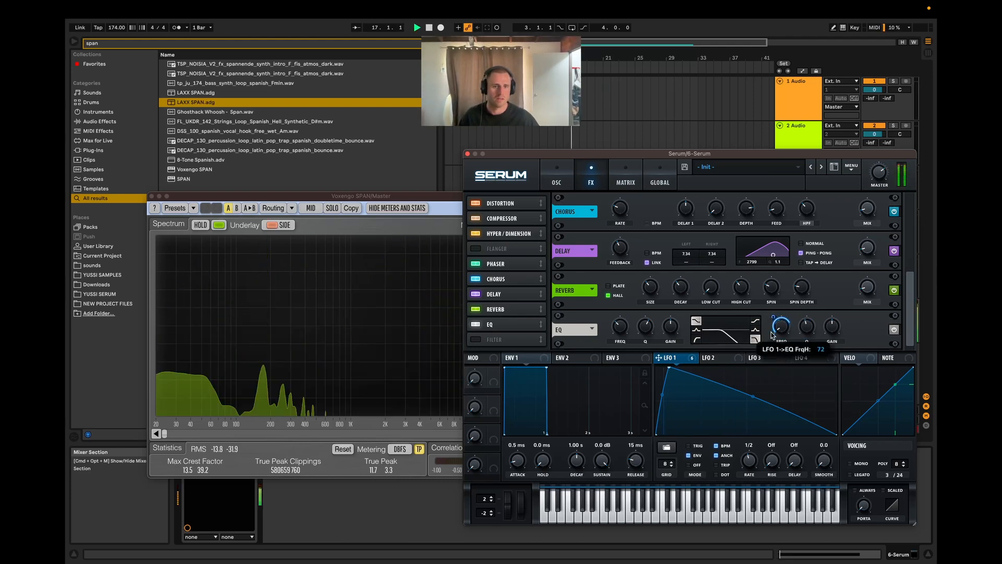
Step: Re-enable the Filter effect, remove all modulators from its cutoff, and set its type to Cmb H6+
{"action": "left_click", "coordinate": [496, 339]}
{"action": "right_click", "coordinate": [711, 327]}
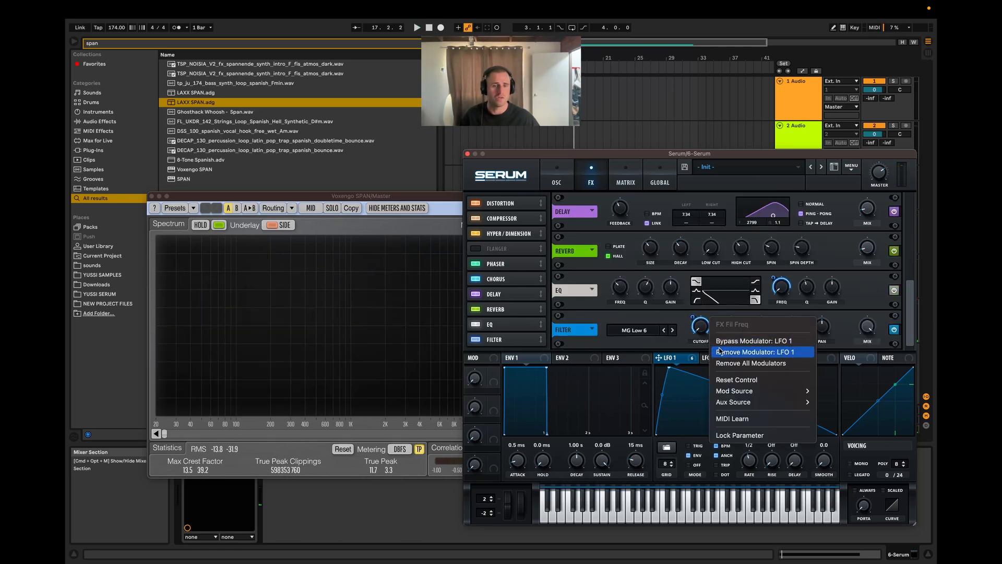
{"action": "left_click", "coordinate": [730, 363]}
{"action": "left_click", "coordinate": [626, 335]}
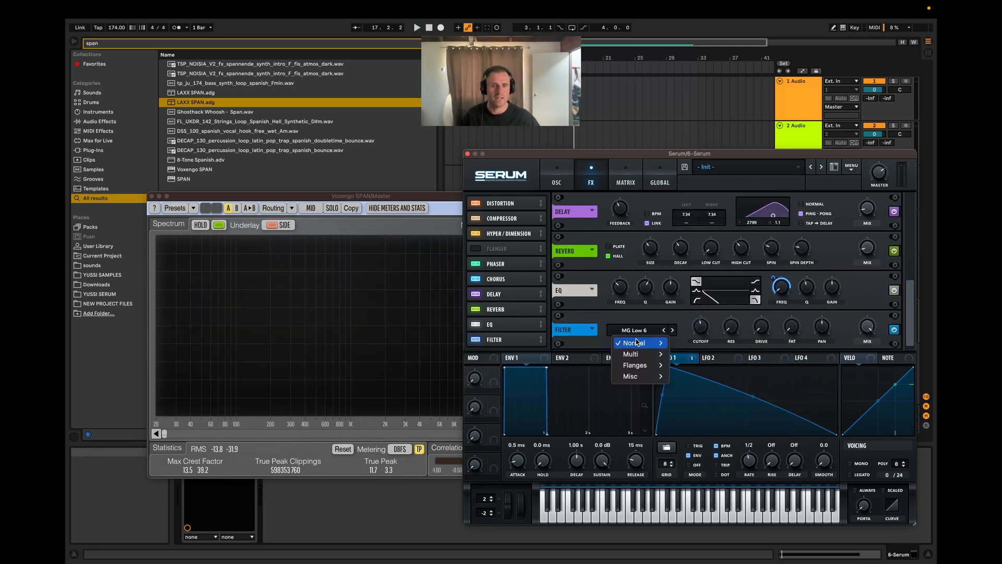
{"action": "mouse_move", "coordinate": [636, 343]}
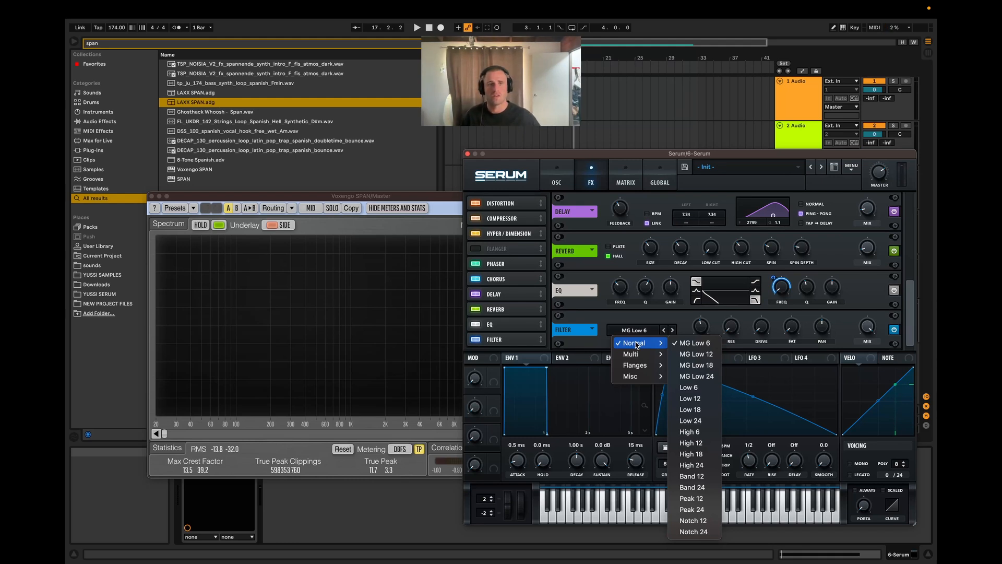
{"action": "mouse_move", "coordinate": [639, 376]}
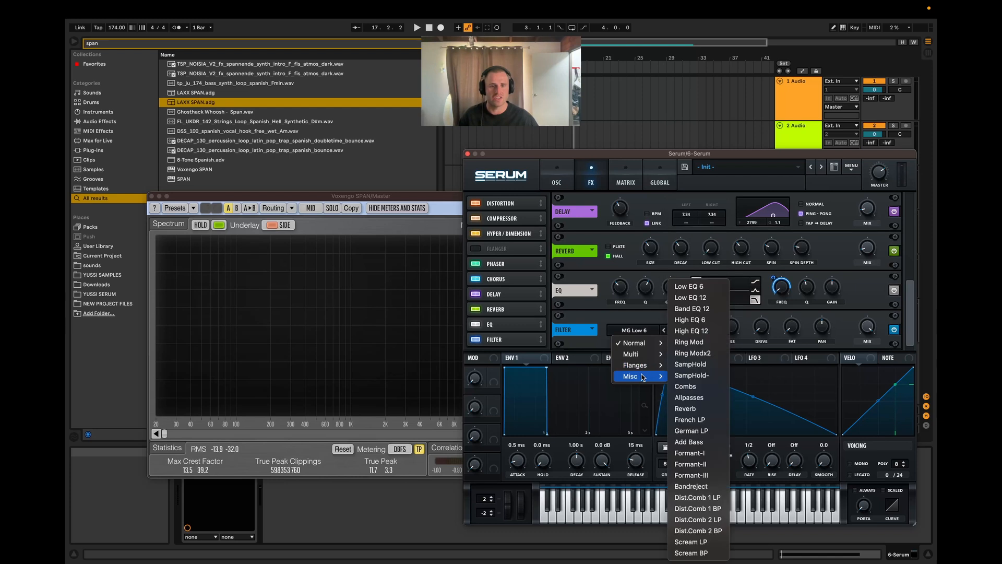
{"action": "mouse_move", "coordinate": [643, 365]}
{"action": "left_click", "coordinate": [703, 253]}
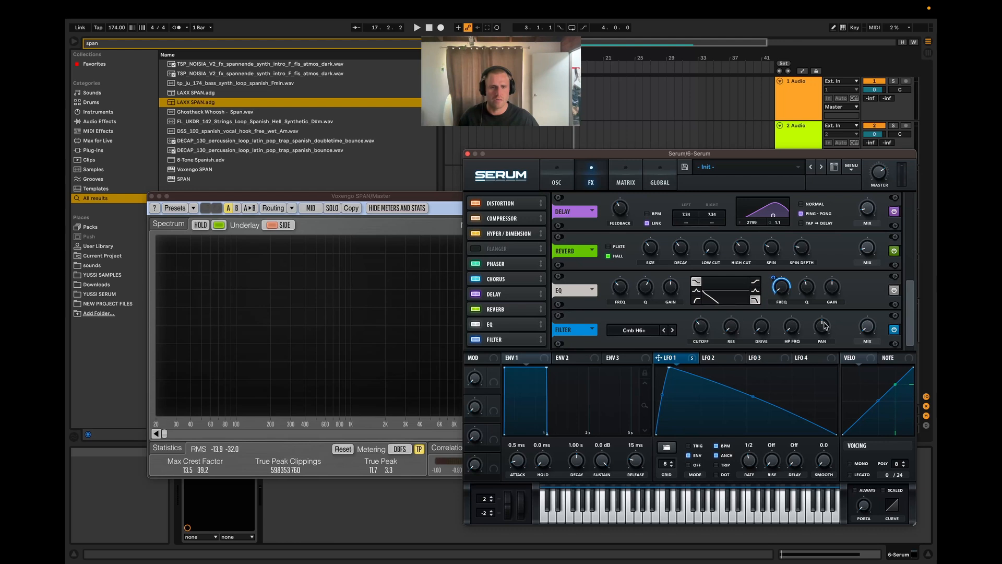
Step: Audition the clip while switching the Filter type through Cmb H6- to Cmb HL6-
{"action": "left_click_drag", "start_coordinate": [867, 327], "coordinate": [864, 246]}
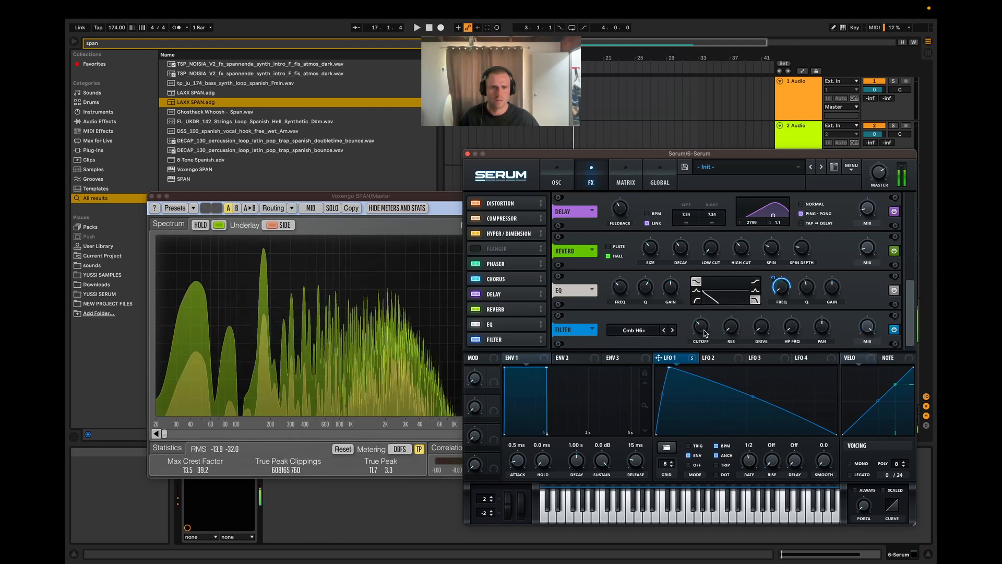
{"action": "left_click", "coordinate": [673, 330]}
{"action": "key", "text": "space"}
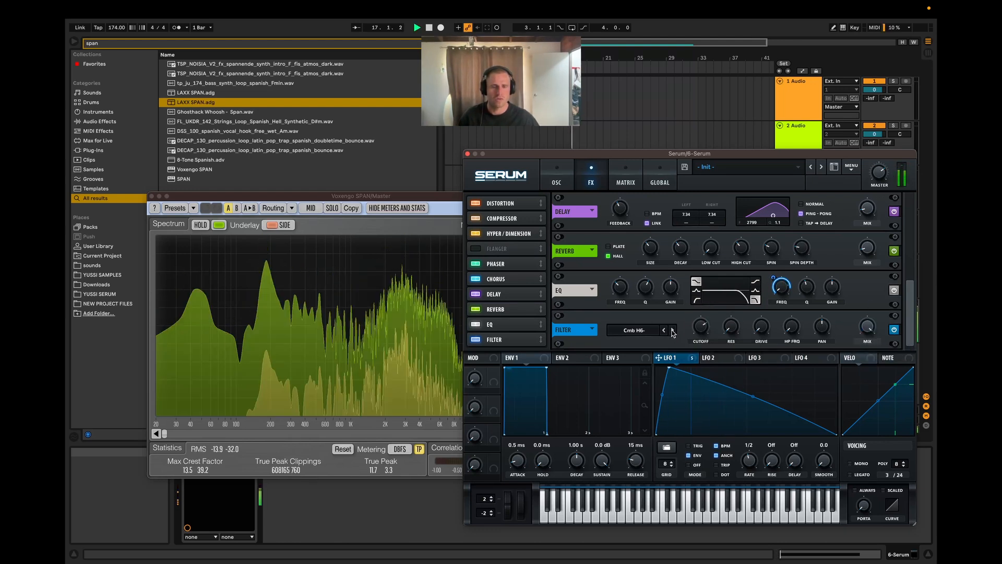
{"action": "left_click", "coordinate": [672, 329]}
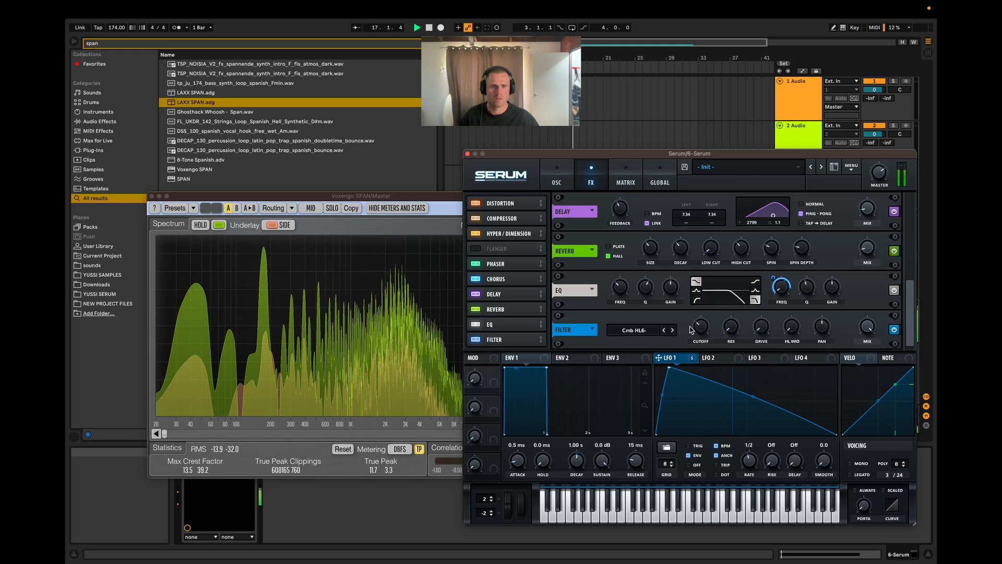
Step: Adjust the Filter's drive while replaying the clip, and change the filter type to Flg -
{"action": "key", "text": "space"}
{"action": "key", "text": "space"}
{"action": "key", "text": "space"}
{"action": "key", "text": "space"}
{"action": "key", "text": "space"}
{"action": "key", "text": "space"}
{"action": "key", "text": "space"}
{"action": "key", "text": "space"}
{"action": "key", "text": "space"}
{"action": "left_click_drag", "start_coordinate": [762, 328], "coordinate": [761, 308]}
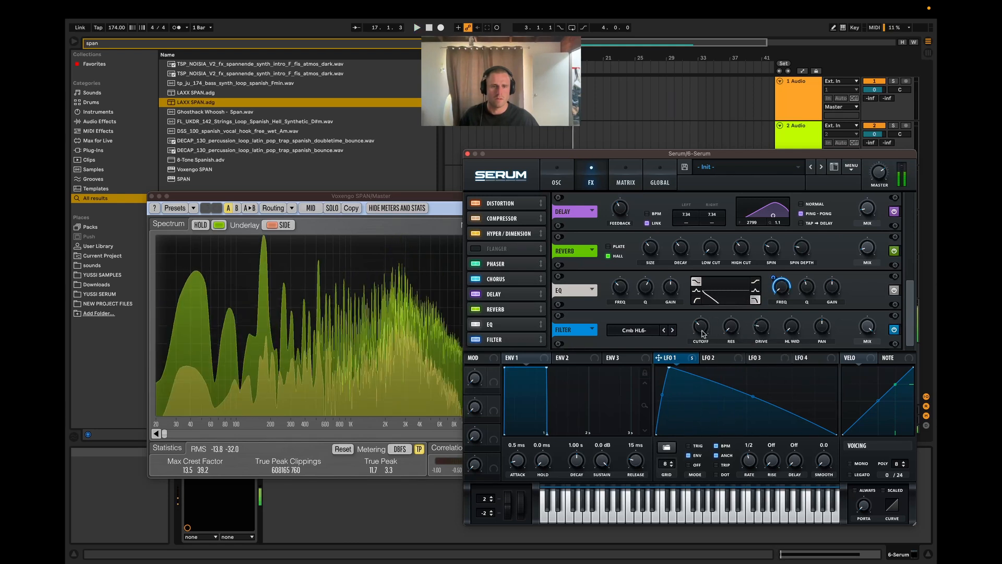
{"action": "key", "text": "space"}
{"action": "left_click", "coordinate": [673, 329]}
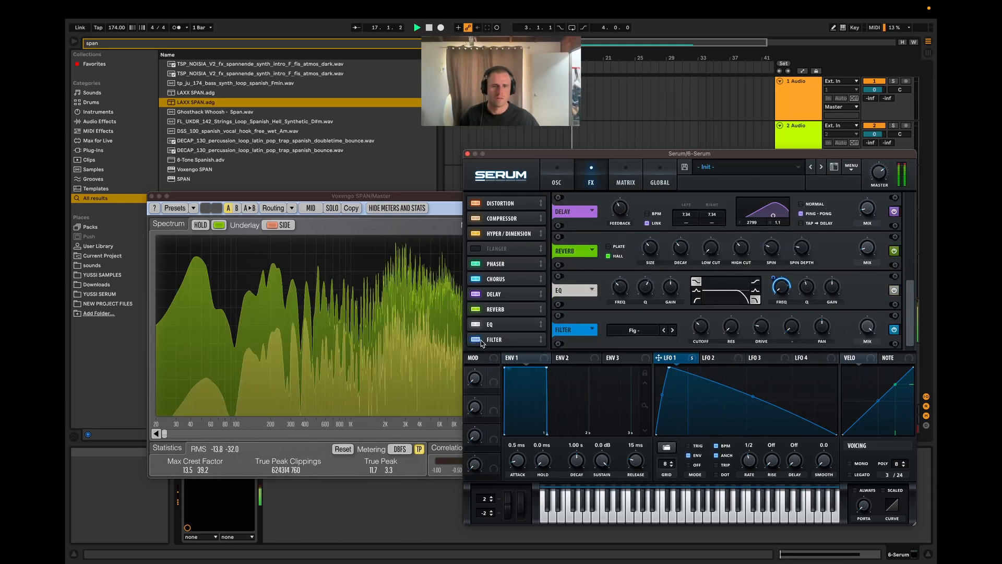
{"action": "key", "text": "space"}
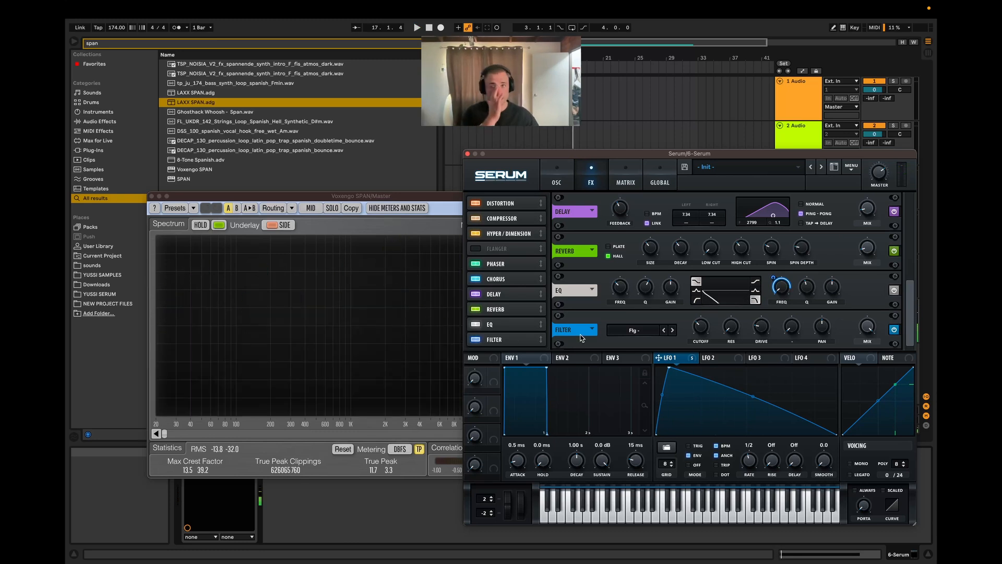
{"action": "left_click", "coordinate": [658, 334]}
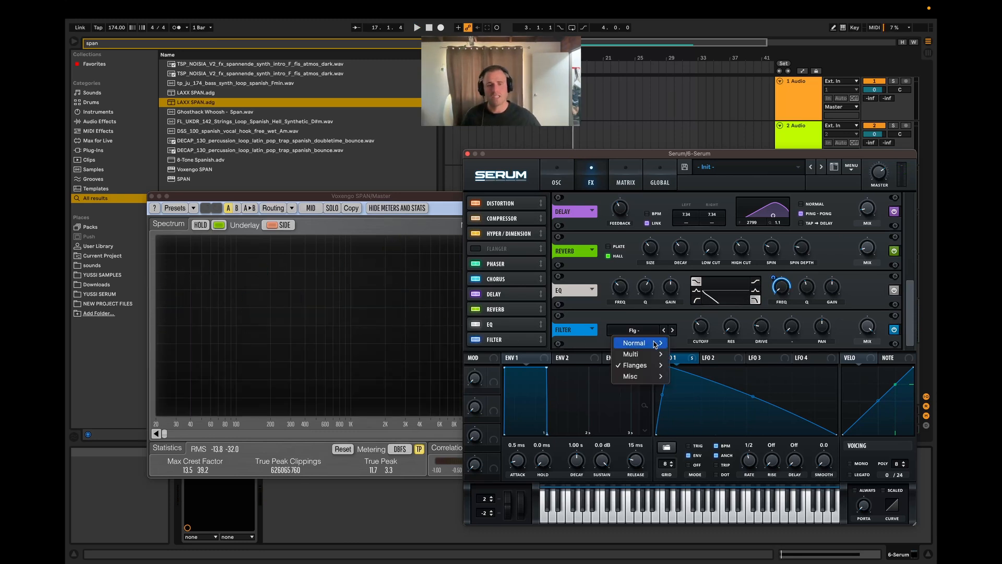
{"action": "mouse_move", "coordinate": [651, 366]}
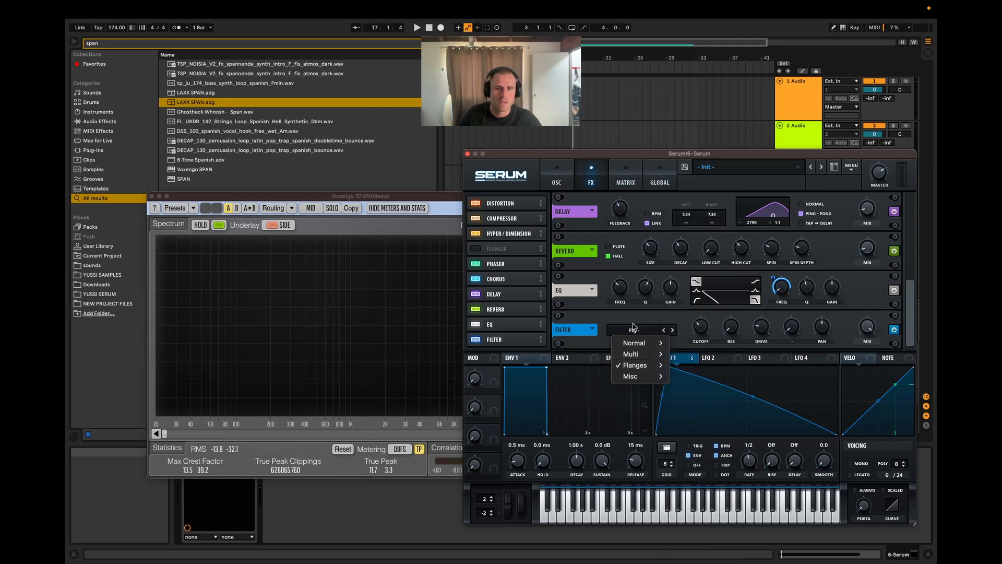
{"action": "left_click", "coordinate": [604, 340]}
Step: Compare the clip with the Flg - Filter bypassed and enabled, leaving the Filter on
{"action": "left_click", "coordinate": [475, 339]}
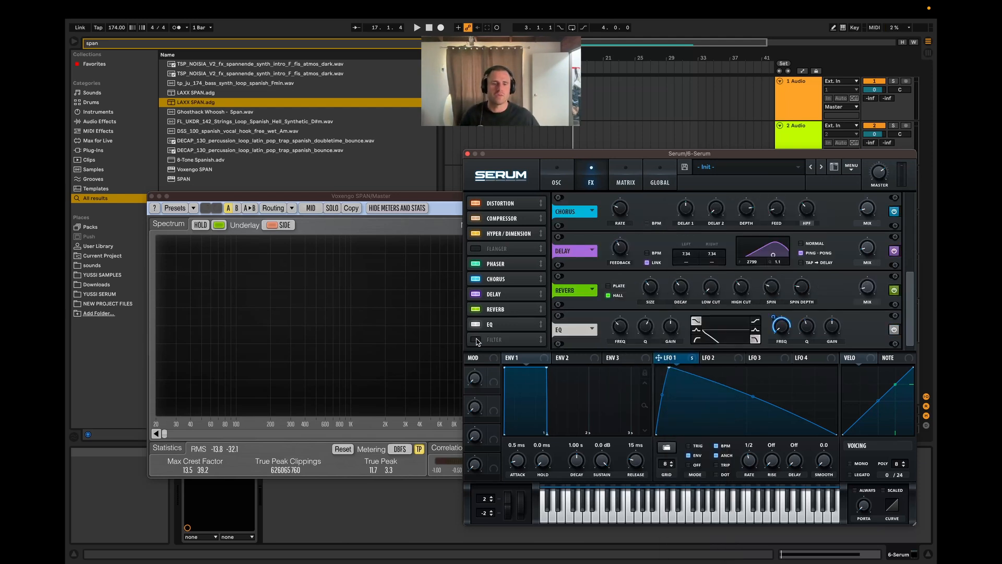
{"action": "key", "text": "space"}
{"action": "left_click", "coordinate": [476, 339]}
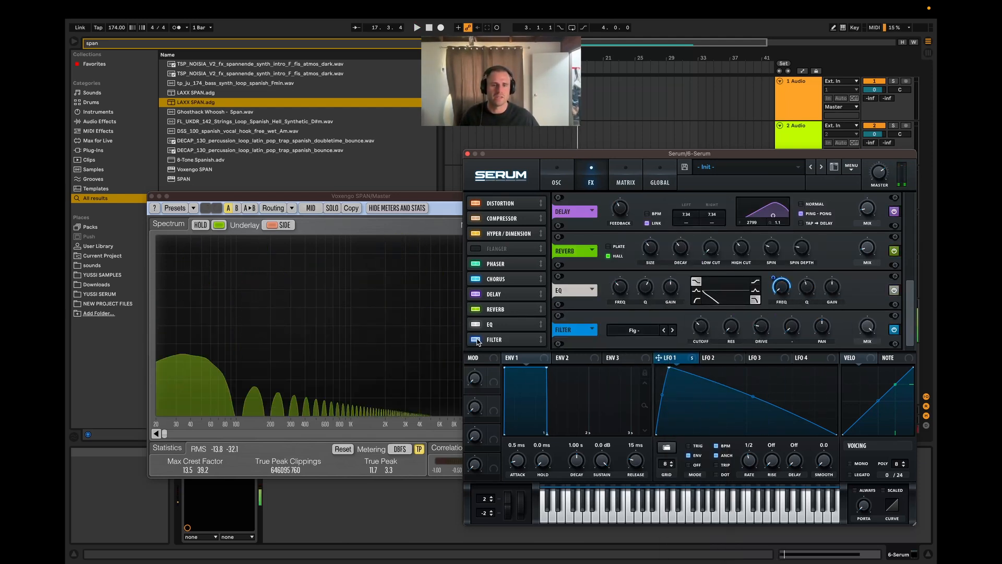
{"action": "key", "text": "space"}
{"action": "key", "text": "space"}
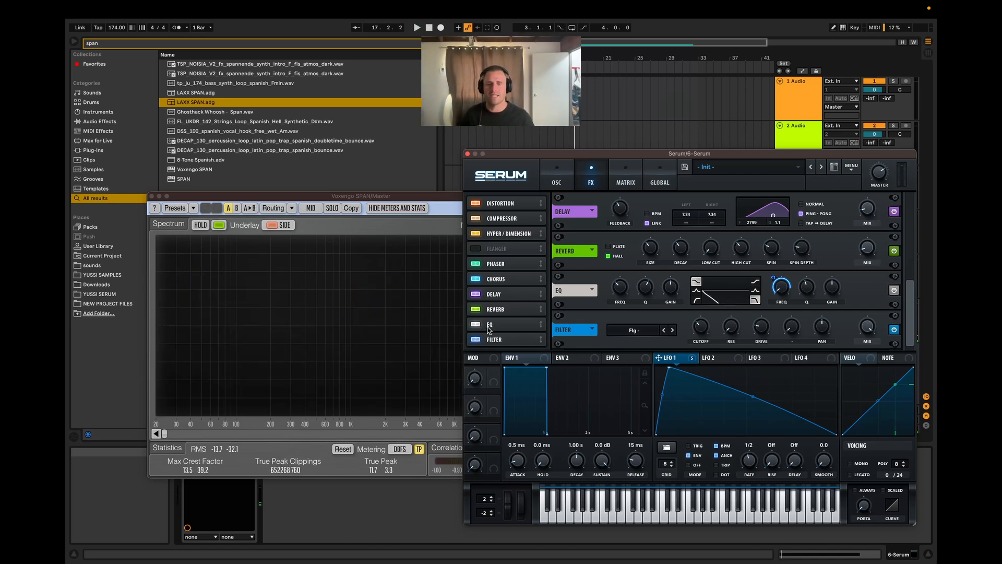
Step: Adjust the Flg - Filter's cutoff to about 181 Hz while the clip plays
{"action": "key", "text": "space"}
{"action": "mouse_move", "coordinate": [702, 315]}
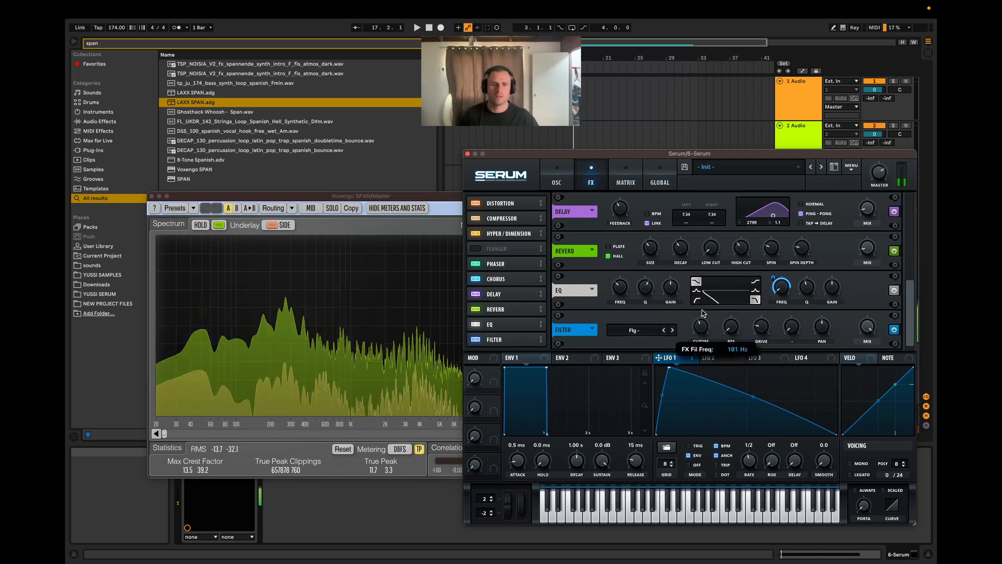
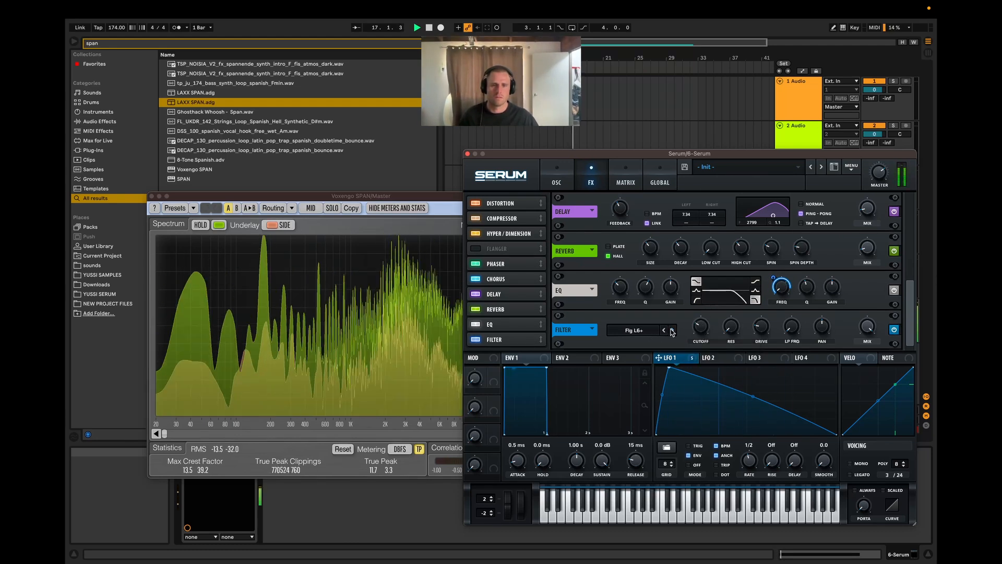
Step: Switch the Filter type to Combs, then Allpasses, auditioning the clip with each
{"action": "left_click", "coordinate": [650, 331]}
{"action": "mouse_move", "coordinate": [647, 376]}
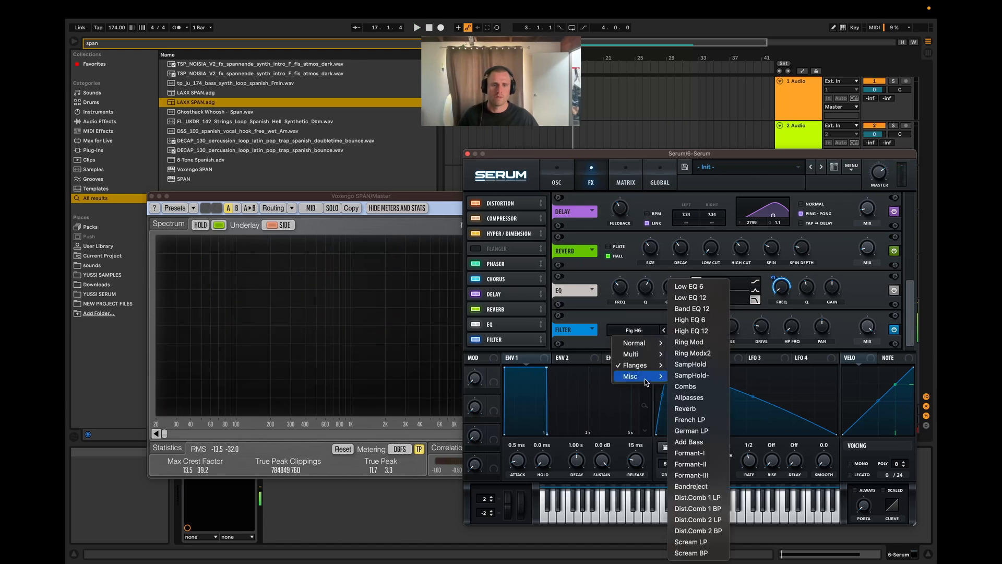
{"action": "left_click", "coordinate": [685, 386]}
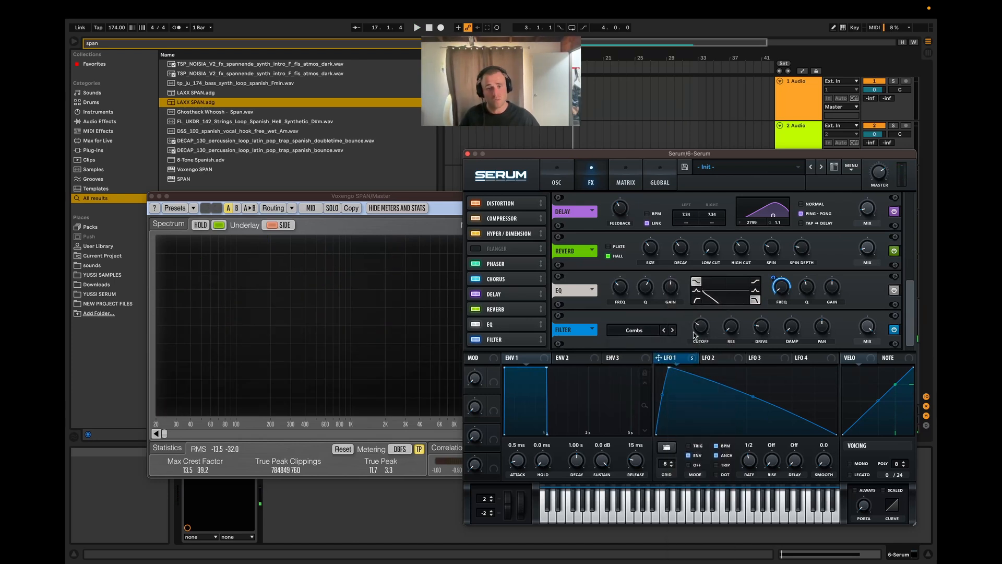
{"action": "key", "text": "space"}
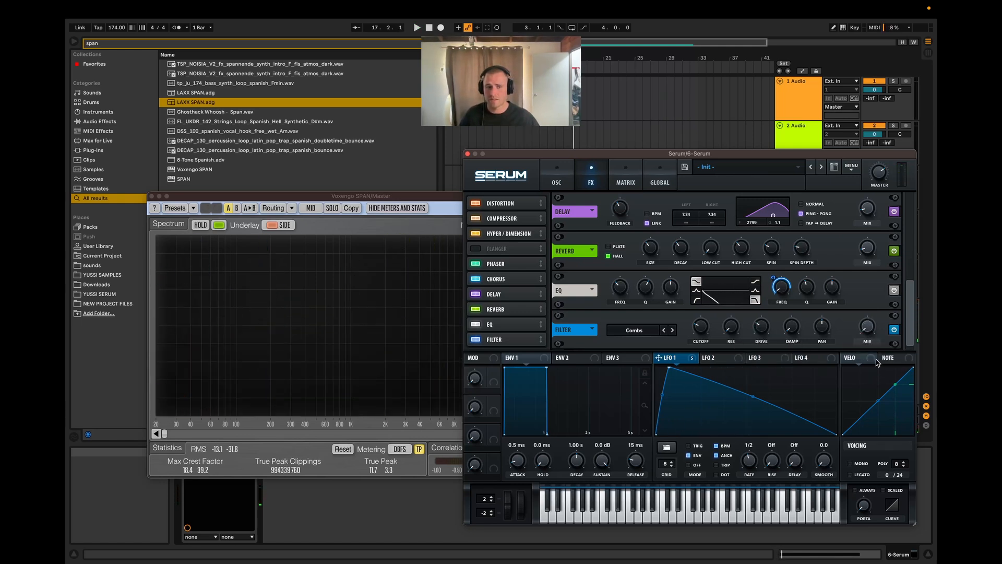
{"action": "key", "text": "space"}
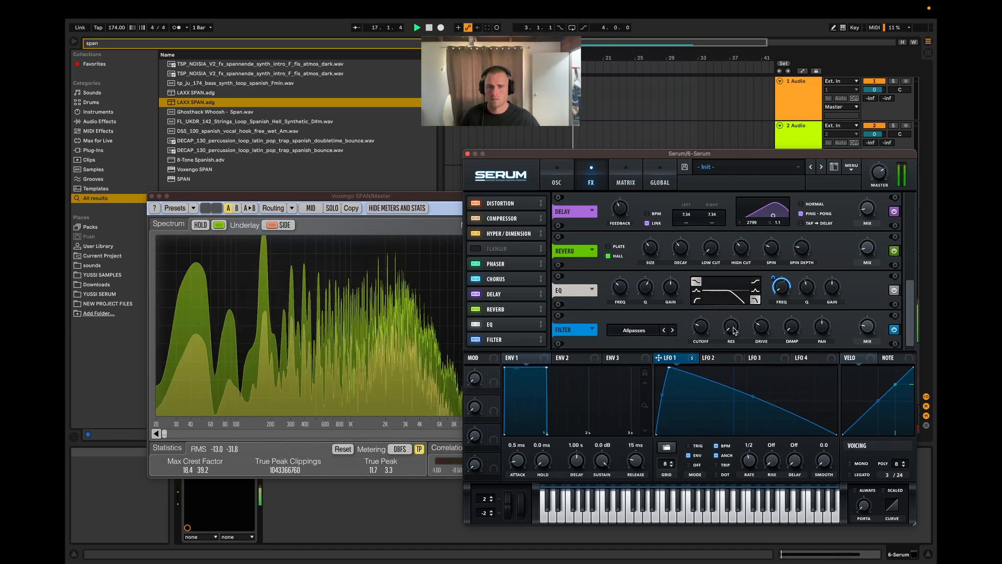
Step: Modulate the Filter's drive with LFO 1 at an amount of 30, replay the clip, and switch the filter type to Reverb
{"action": "left_click_drag", "start_coordinate": [761, 327], "coordinate": [761, 327]}
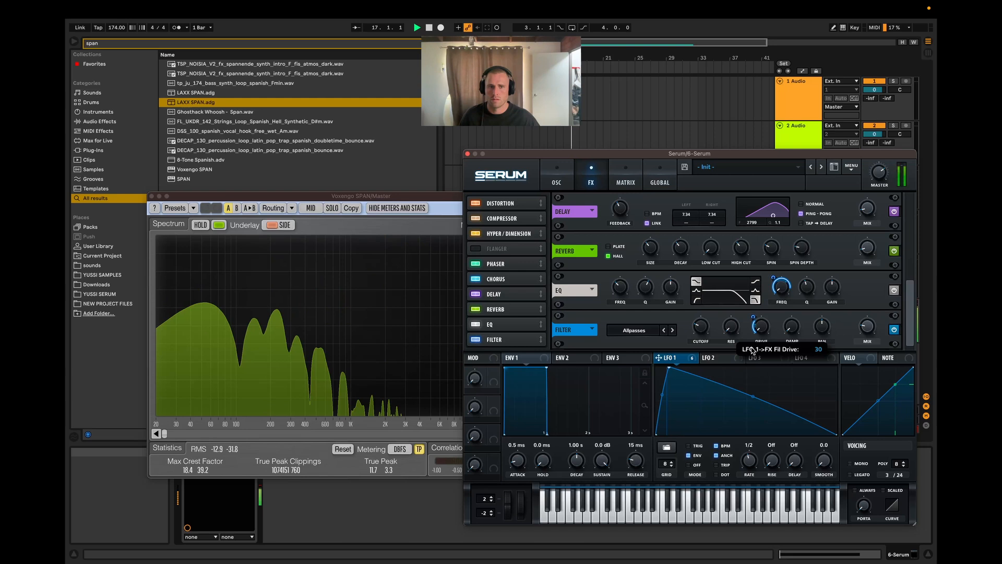
{"action": "key", "text": "space"}
Step: Step the Filter type through Add Bass to Formant-I, adjusting the cutoff and replaying the clip
{"action": "key", "text": "space"}
{"action": "left_click", "coordinate": [672, 330]}
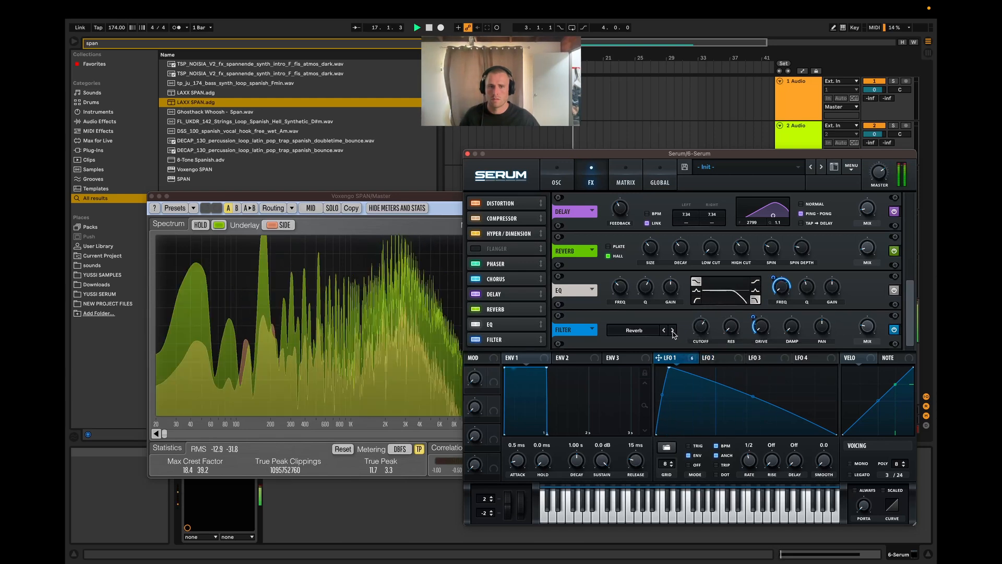
{"action": "left_click", "coordinate": [672, 330]}
{"action": "left_click_drag", "start_coordinate": [700, 328], "coordinate": [689, 377]}
{"action": "key", "text": "space"}
{"action": "key", "text": "space"}
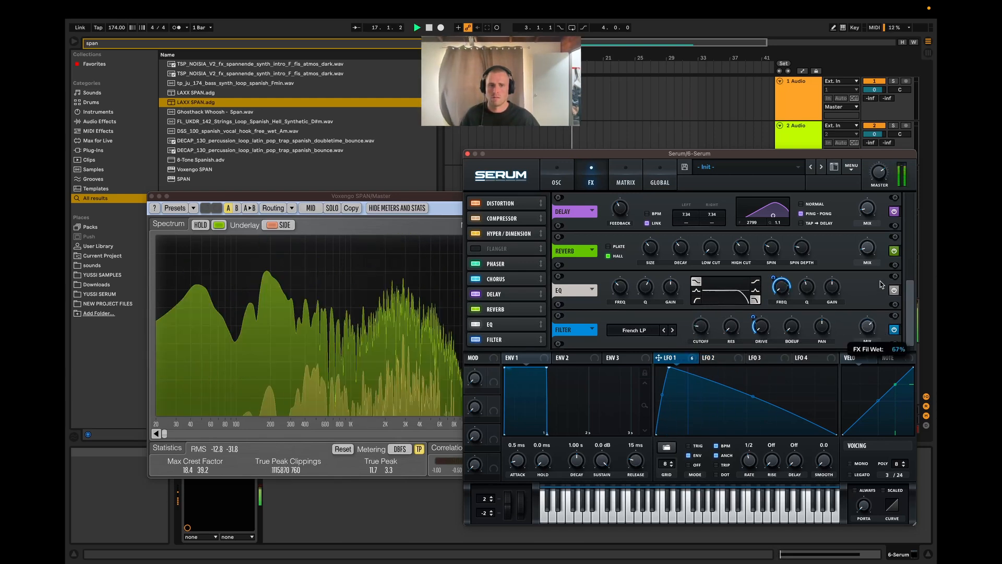
{"action": "left_click", "coordinate": [673, 331]}
{"action": "key", "text": "space"}
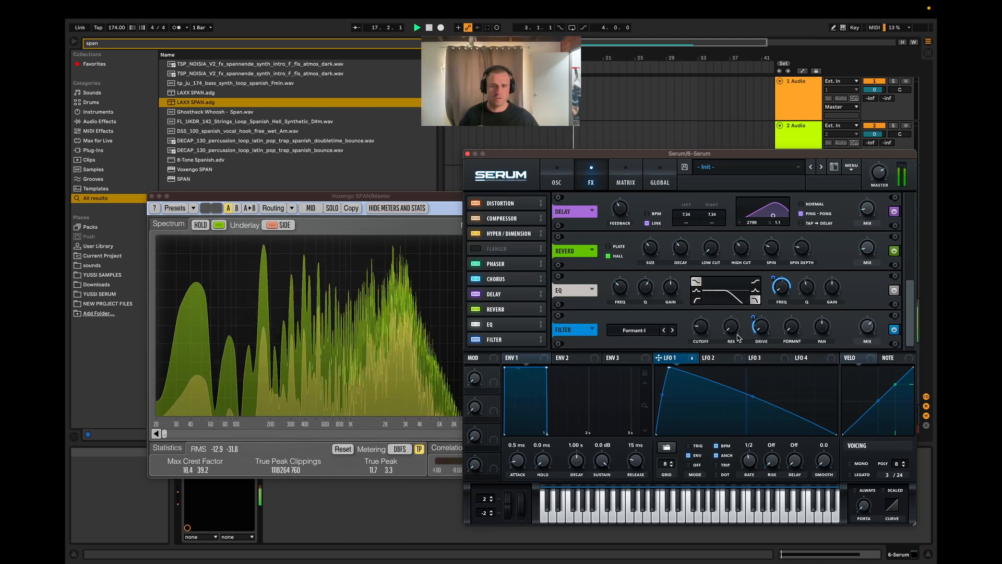
Step: Switch the Filter type back through Add Bass to German LP while auditioning, and adjust its mix
{"action": "left_click", "coordinate": [665, 330]}
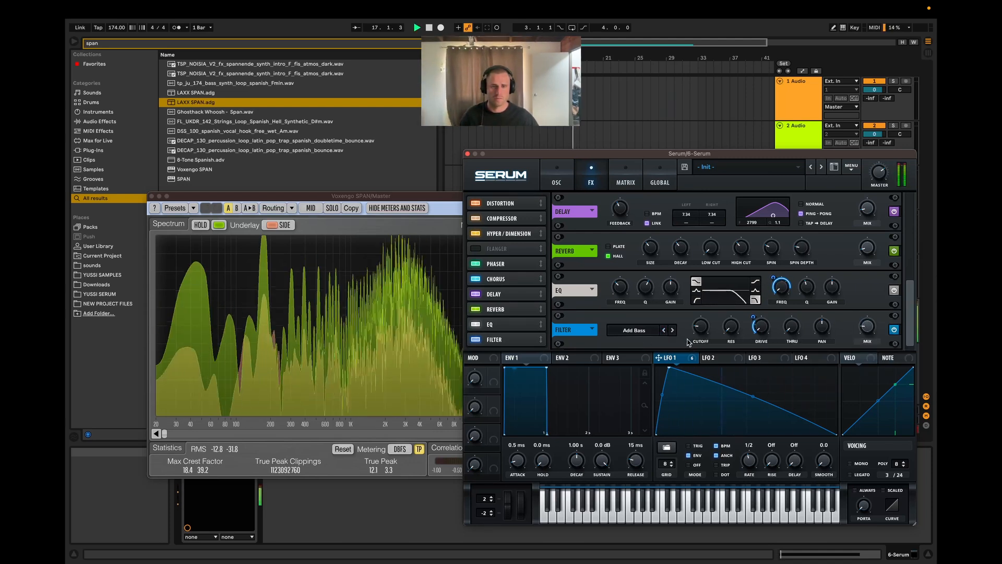
{"action": "key", "text": "space"}
{"action": "key", "text": "space"}
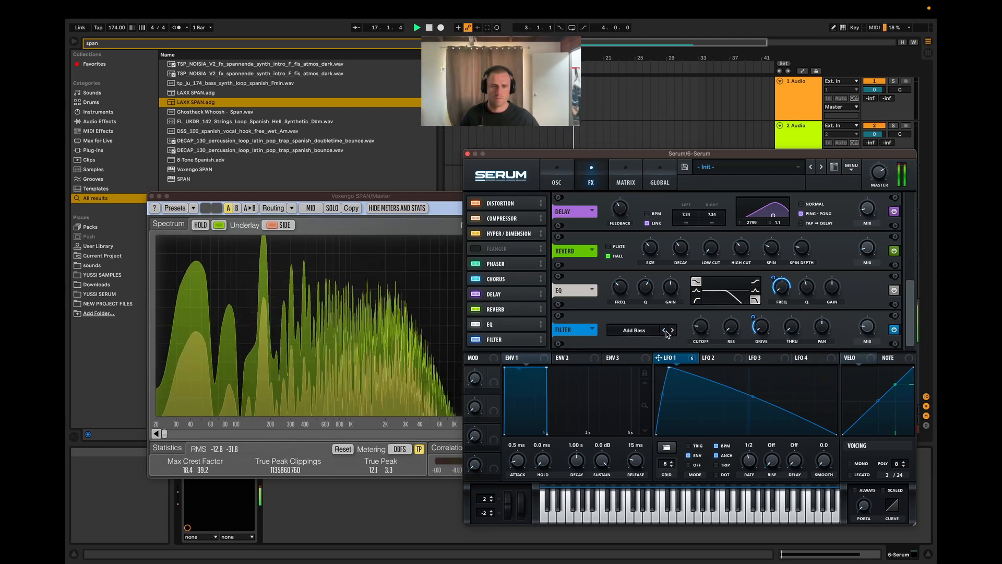
{"action": "left_click", "coordinate": [664, 330]}
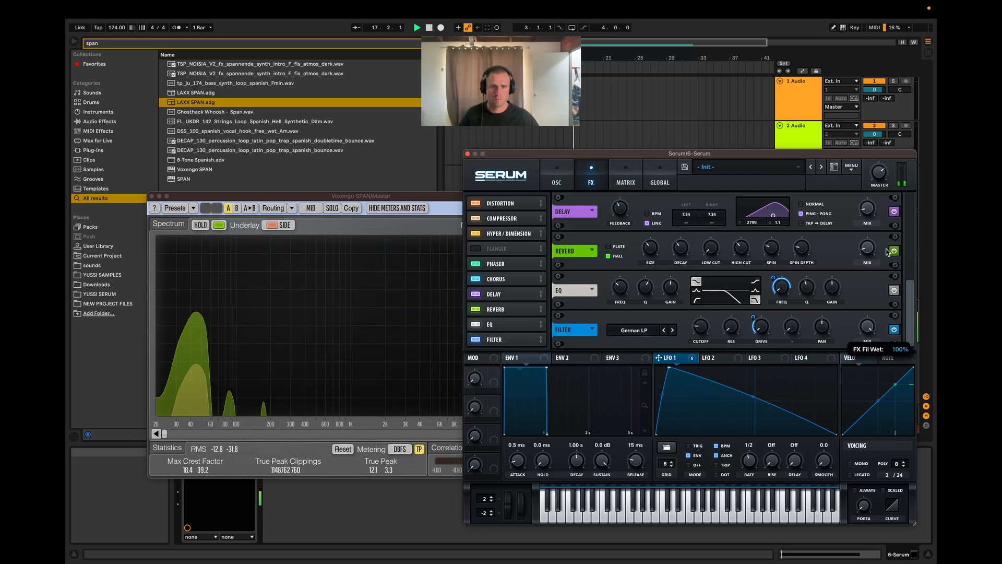
{"action": "left_click_drag", "start_coordinate": [866, 320], "coordinate": [857, 335]}
{"action": "key", "text": "space"}
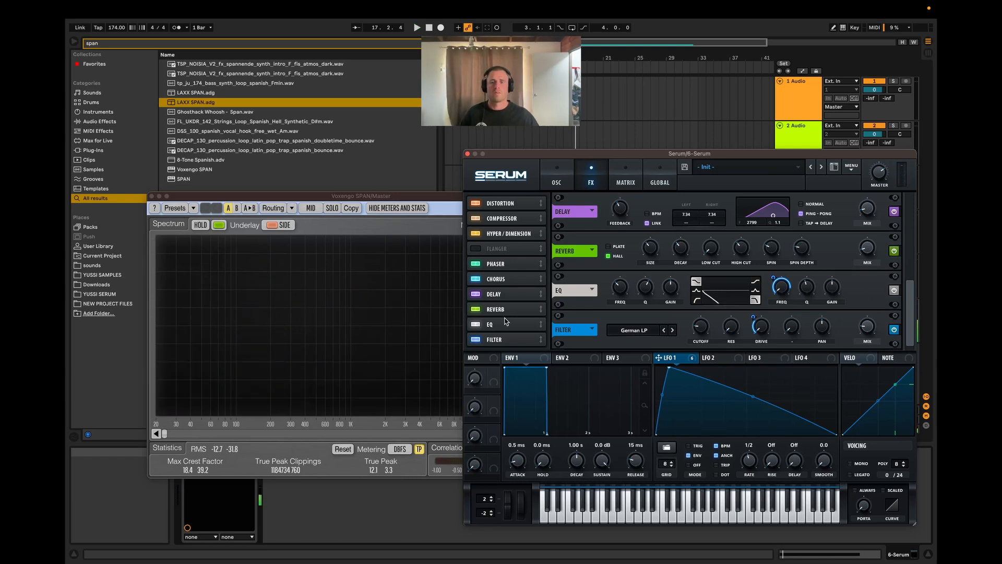
Step: Move the EQ after the Filter in the effects chain, and set LFO 1's modulation of the EQ's high-band frequency to about 21 while auditioning
{"action": "left_click_drag", "start_coordinate": [728, 279], "coordinate": [708, 340]}
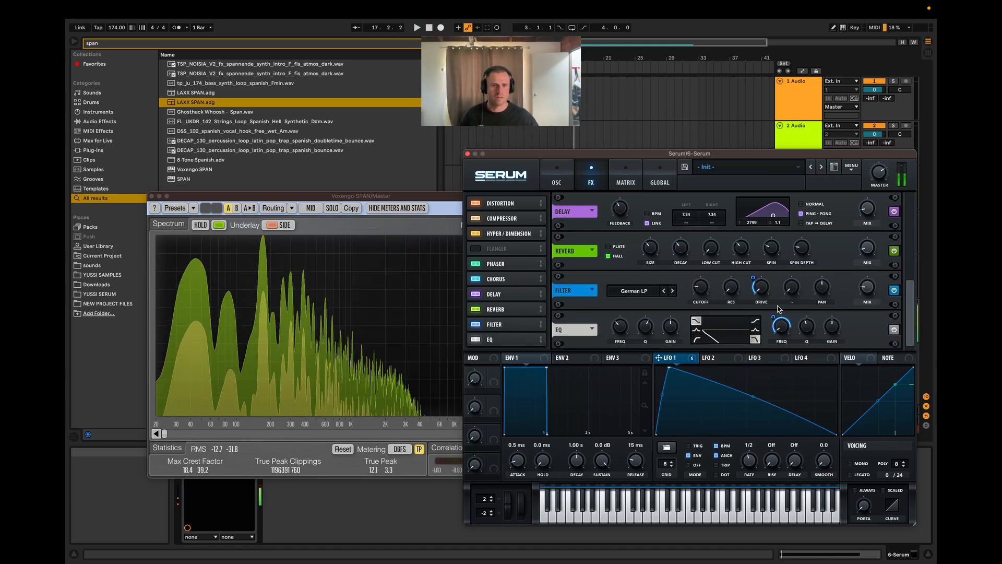
{"action": "mouse_move", "coordinate": [773, 317]}
{"action": "left_mouse_down"}
{"action": "mouse_move", "coordinate": [771, 340]}
{"action": "mouse_move", "coordinate": [774, 318]}
{"action": "left_mouse_up"}
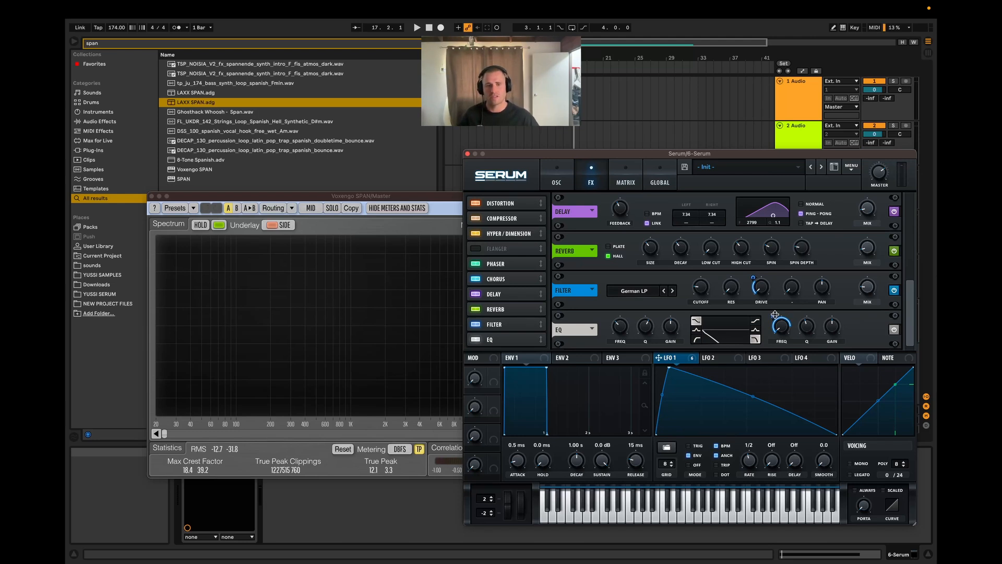
{"action": "key", "text": "space"}
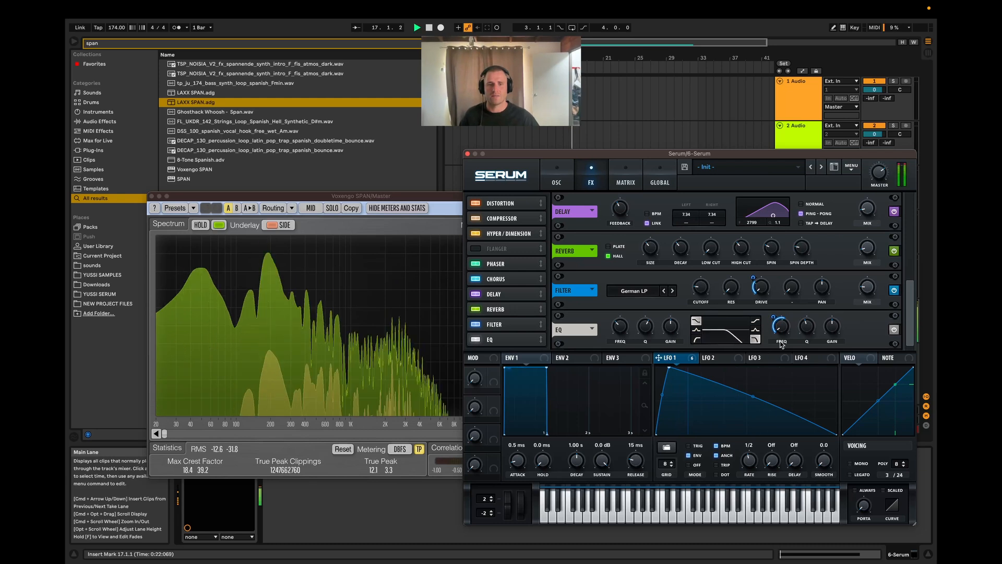
{"action": "key", "text": "space"}
{"action": "key", "text": "space"}
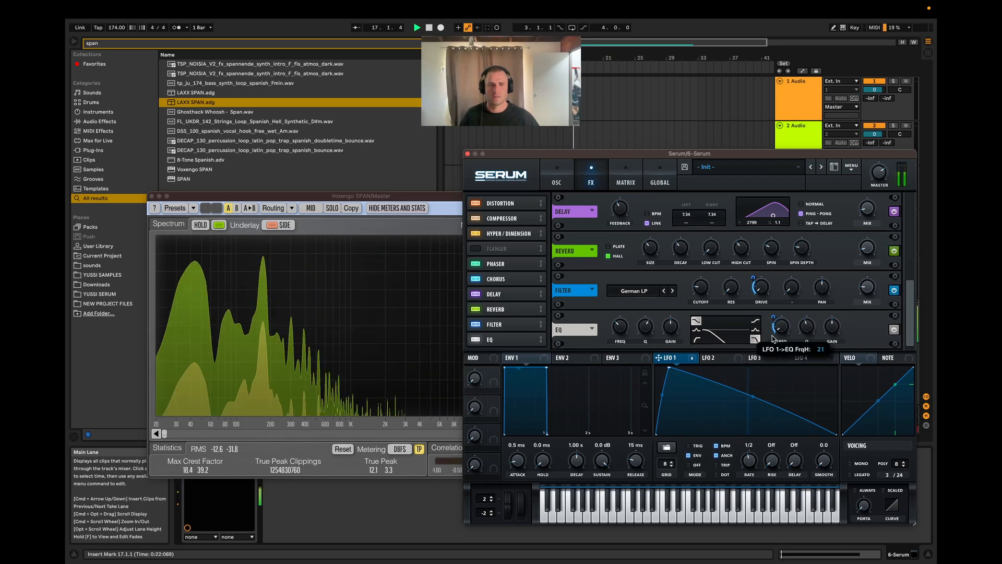
{"action": "key", "text": "space"}
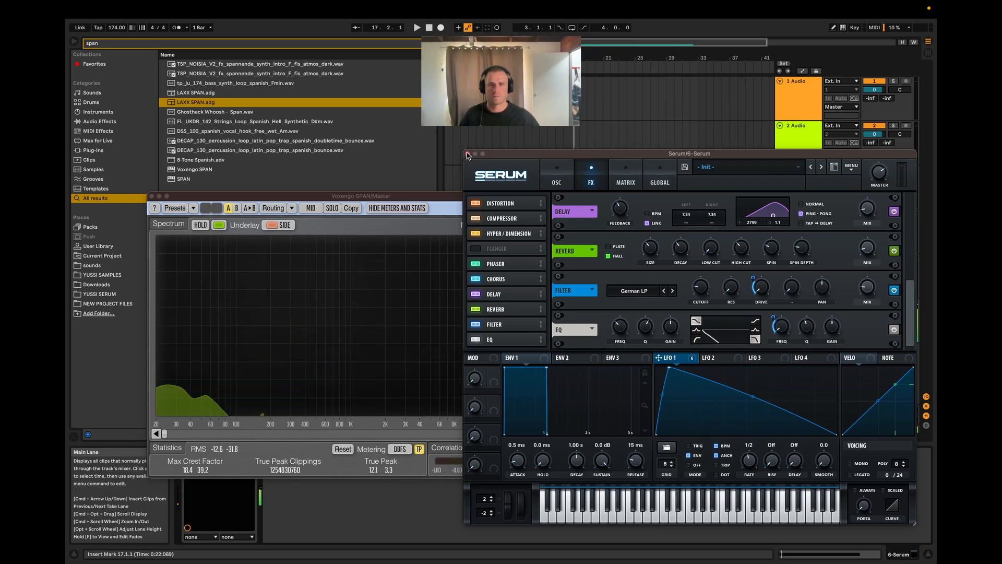
Step: Close the Serum and SPAN windows, search the browser for "eq", and add EQ Eight after Serum
{"action": "left_click", "coordinate": [468, 153]}
{"action": "left_click", "coordinate": [151, 196]}
{"action": "left_click_drag", "start_coordinate": [107, 44], "coordinate": [65, 44]}
{"action": "key", "text": "BackSpace"}
{"action": "type", "text": "eq"}
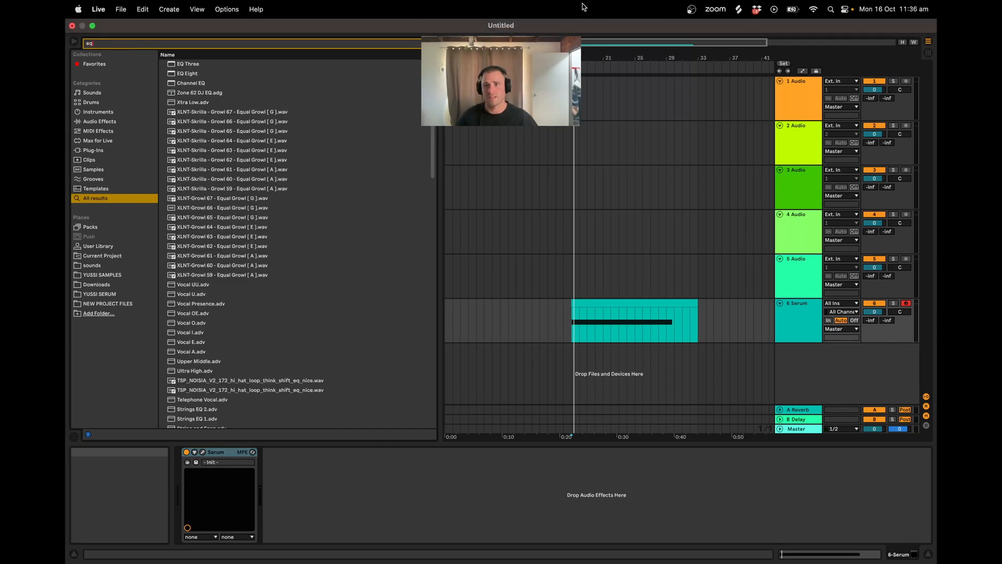
{"action": "double_click", "coordinate": [199, 75]}
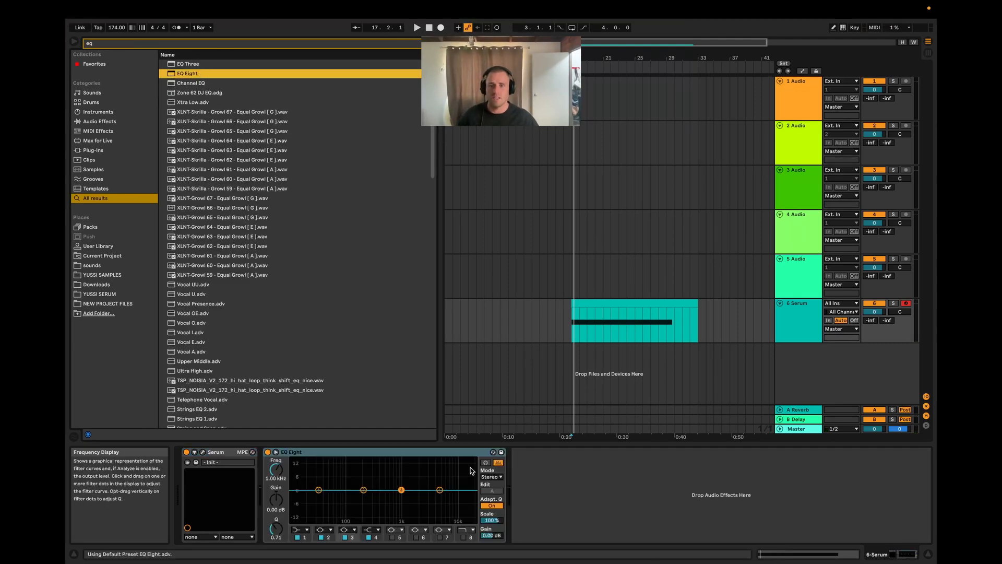
Step: Shape EQ Eight's curve while the clip plays, boosting band 1, cutting band 2, and moving band 3 to 505 Hz at -0.12 dB
{"action": "key", "text": "space"}
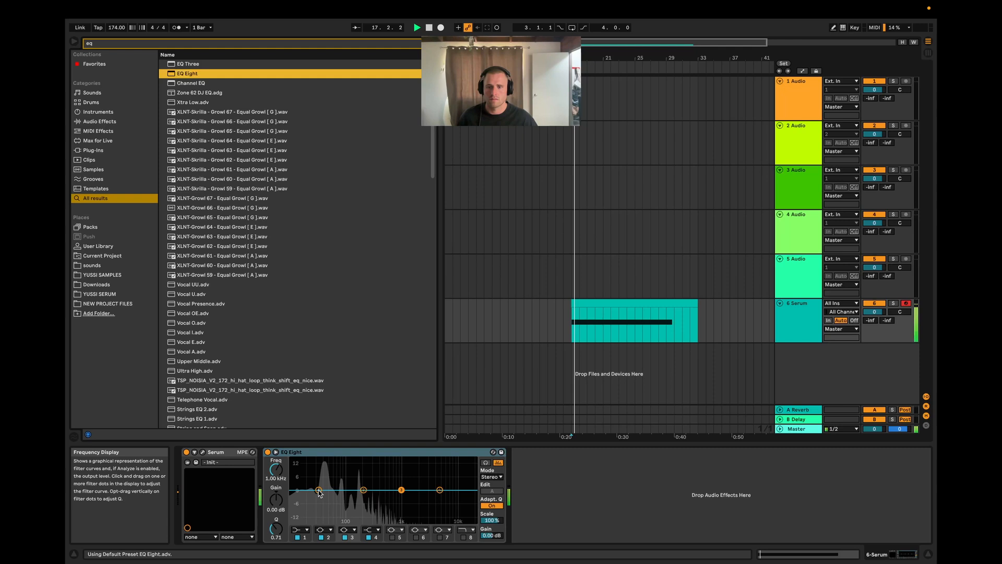
{"action": "left_click_drag", "start_coordinate": [318, 489], "coordinate": [385, 490]}
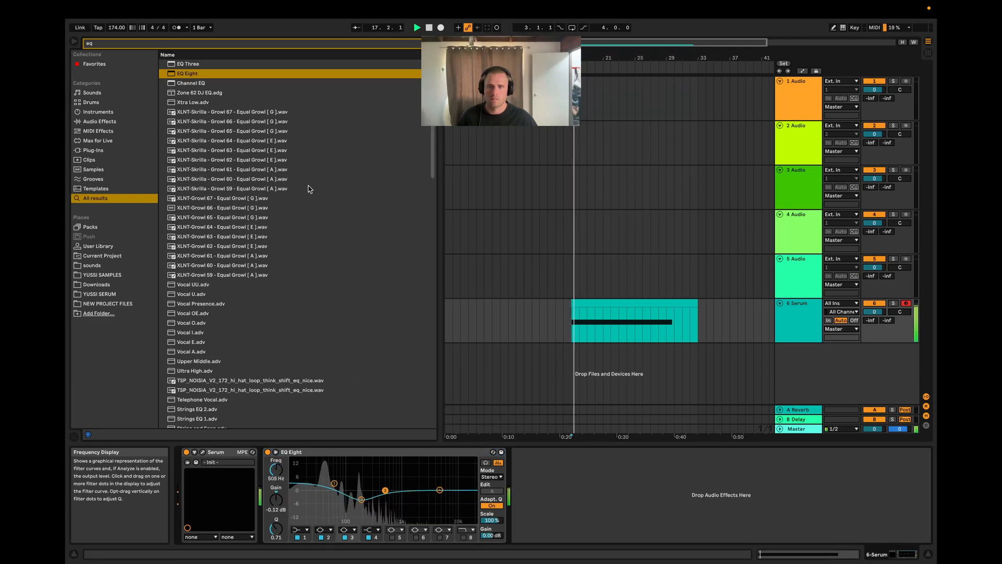
{"action": "key", "text": "space"}
Step: Search the browser for "sat", add Saturator after EQ Eight, and raise its drive to about 8.57 dB while auditioning
{"action": "left_click_drag", "start_coordinate": [125, 45], "coordinate": [69, 33]}
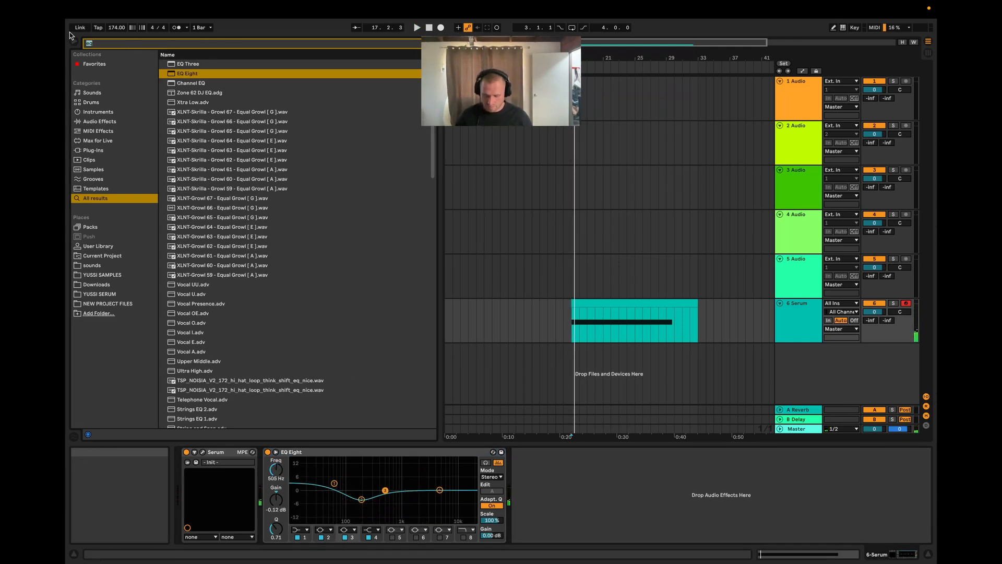
{"action": "type", "text": "sat"}
{"action": "left_click_drag", "start_coordinate": [196, 64], "coordinate": [212, 83]}
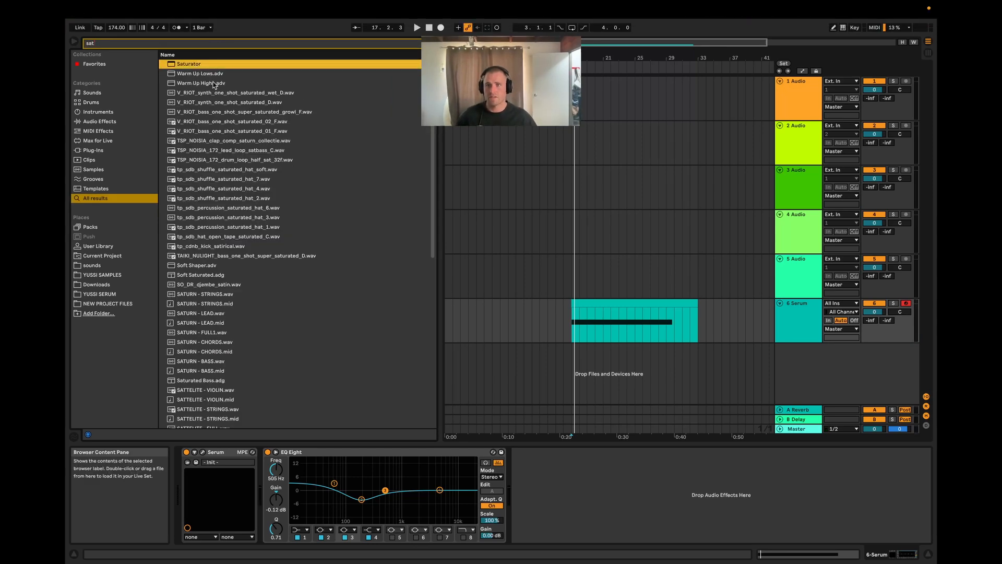
{"action": "double_click", "coordinate": [186, 63]}
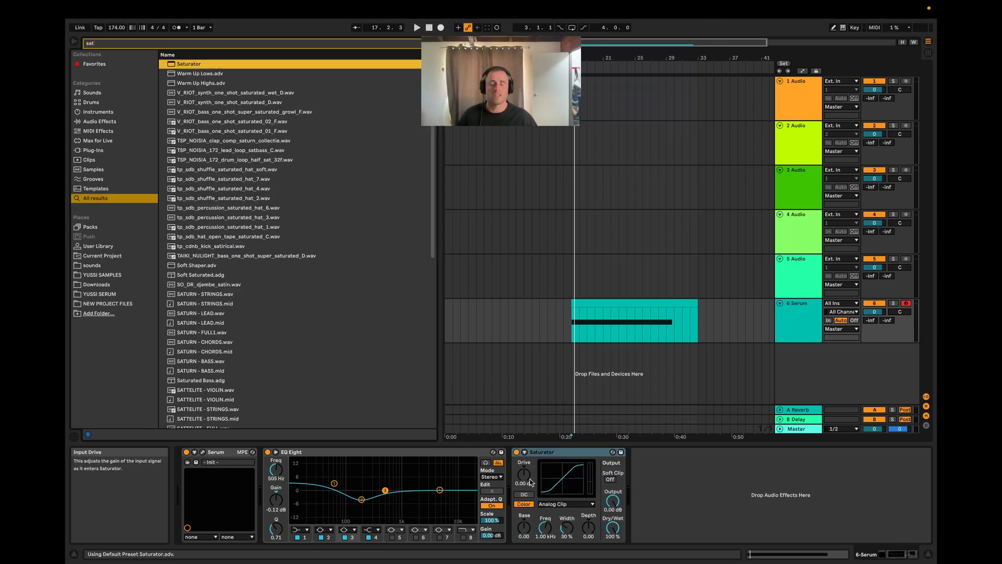
{"action": "mouse_move", "coordinate": [524, 479]}
{"action": "left_mouse_down"}
{"action": "mouse_move", "coordinate": [524, 454]}
{"action": "mouse_move", "coordinate": [524, 478]}
{"action": "left_mouse_up"}
{"action": "key", "text": "space"}
Step: Reduce EQ Eight's band 2 cut to -0.62 dB at 220 Hz and replay the clip
{"action": "key", "text": "space"}
{"action": "left_click_drag", "start_coordinate": [362, 499], "coordinate": [365, 491]}
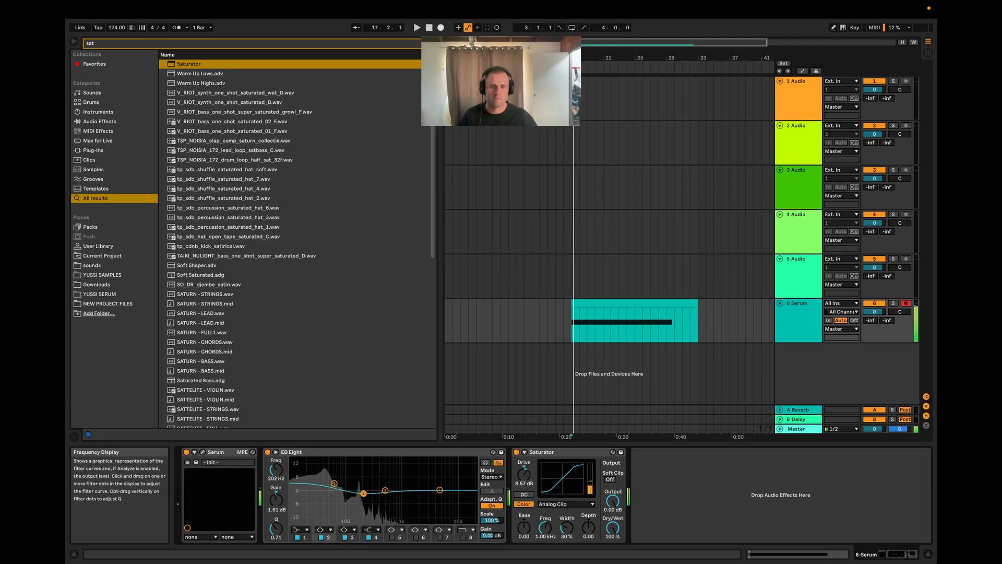
{"action": "key", "text": "space"}
{"action": "key", "text": "space"}
Step: Reopen the Serum window and initialize its preset
{"action": "left_click", "coordinate": [202, 452]}
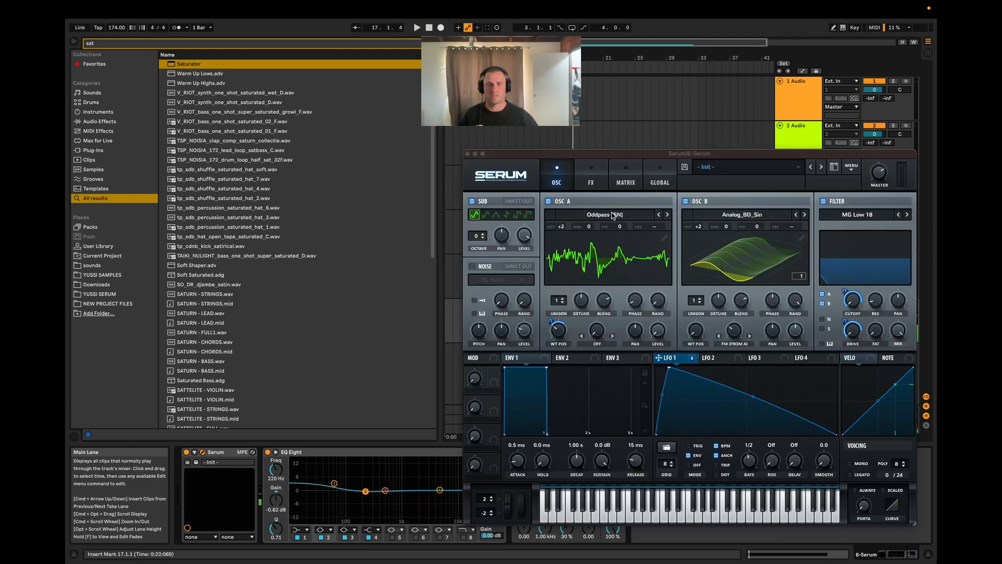
{"action": "left_click", "coordinate": [598, 261]}
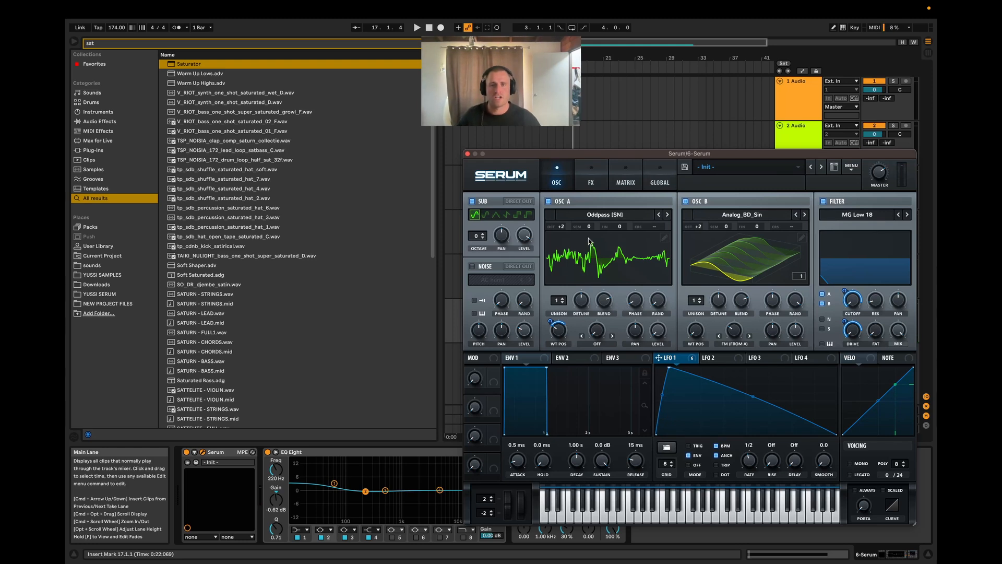
{"action": "left_click", "coordinate": [841, 171]}
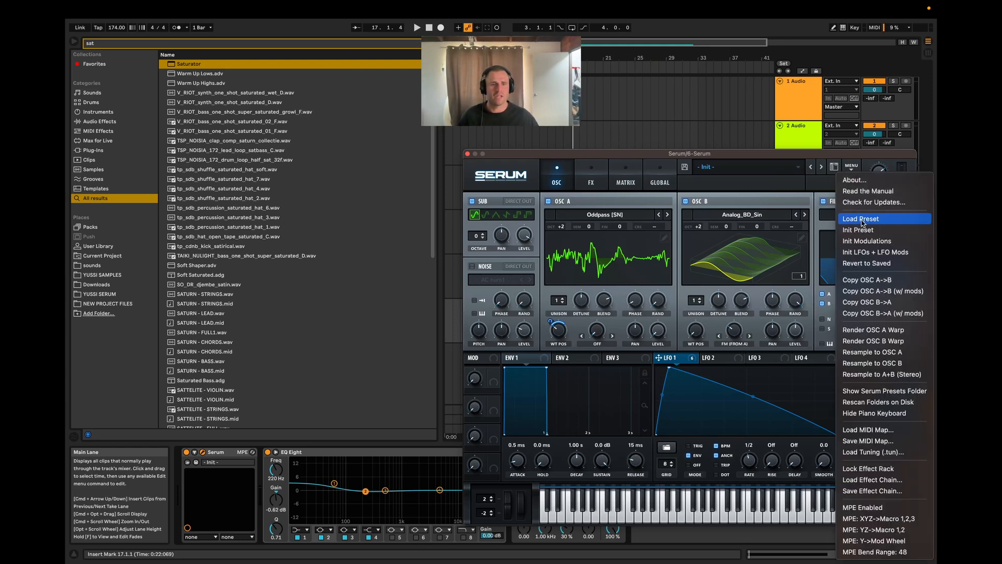
{"action": "left_click", "coordinate": [858, 230]}
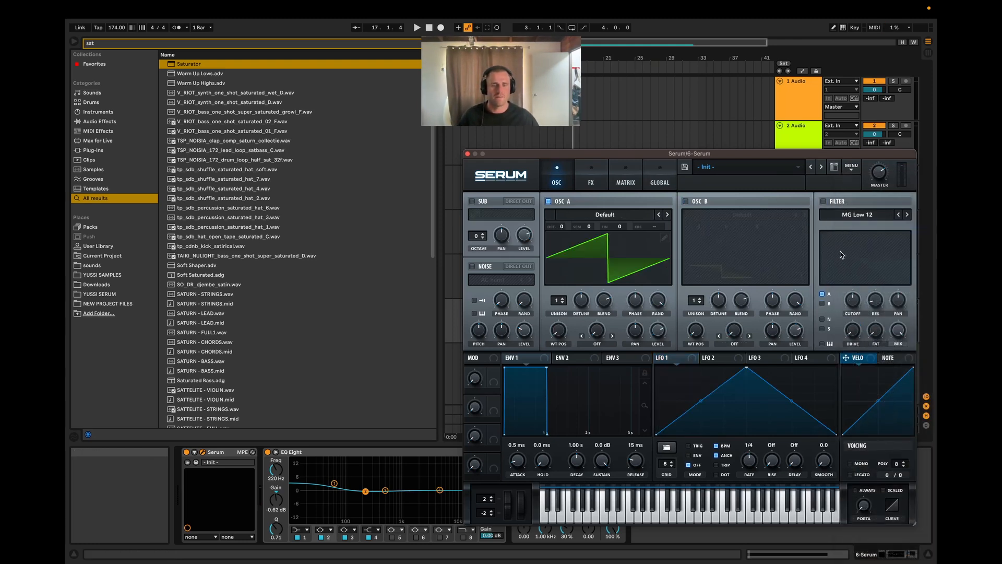
Step: Turn off oscillator A, enable the sub oscillator, and audition the clip
{"action": "left_click", "coordinate": [548, 201]}
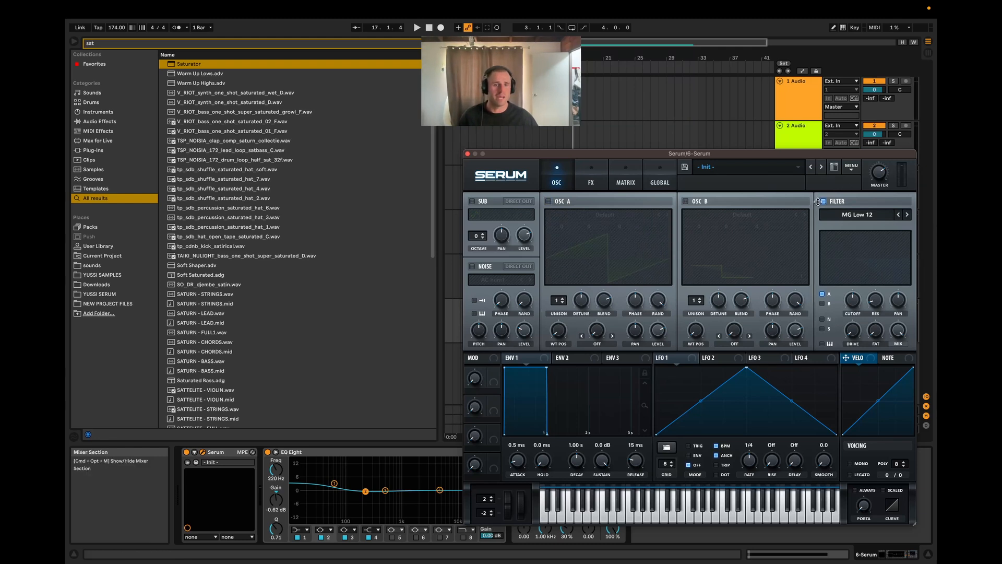
{"action": "left_click", "coordinate": [472, 201]}
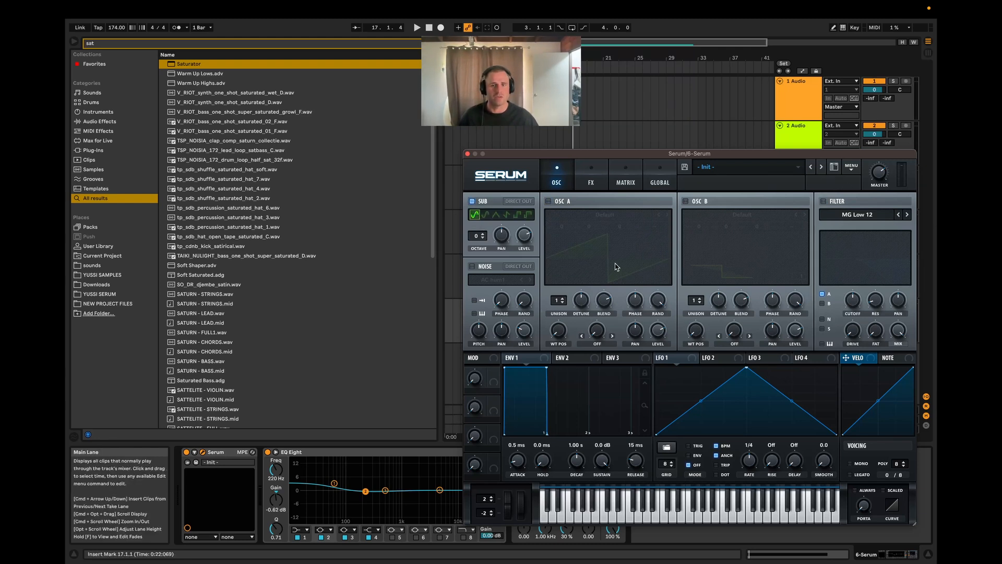
{"action": "key", "text": "space"}
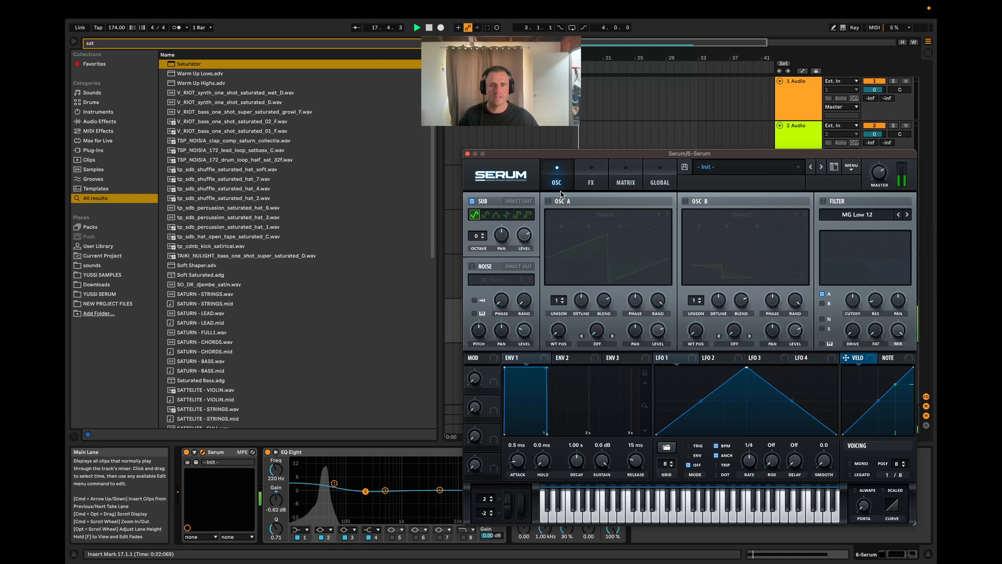
{"action": "key", "text": "space"}
Step: Enable the noise oscillator with the BrightWhite sample, audition it with the clip, and turn on the filter
{"action": "left_click", "coordinate": [471, 266]}
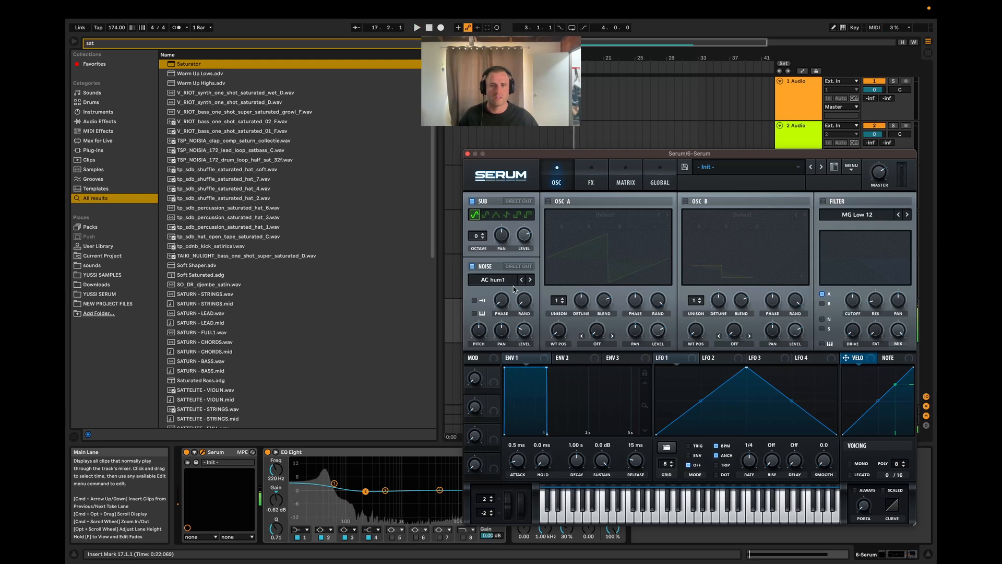
{"action": "left_click", "coordinate": [501, 279]}
{"action": "mouse_move", "coordinate": [482, 289]}
{"action": "left_click", "coordinate": [569, 335]}
{"action": "key", "text": "space"}
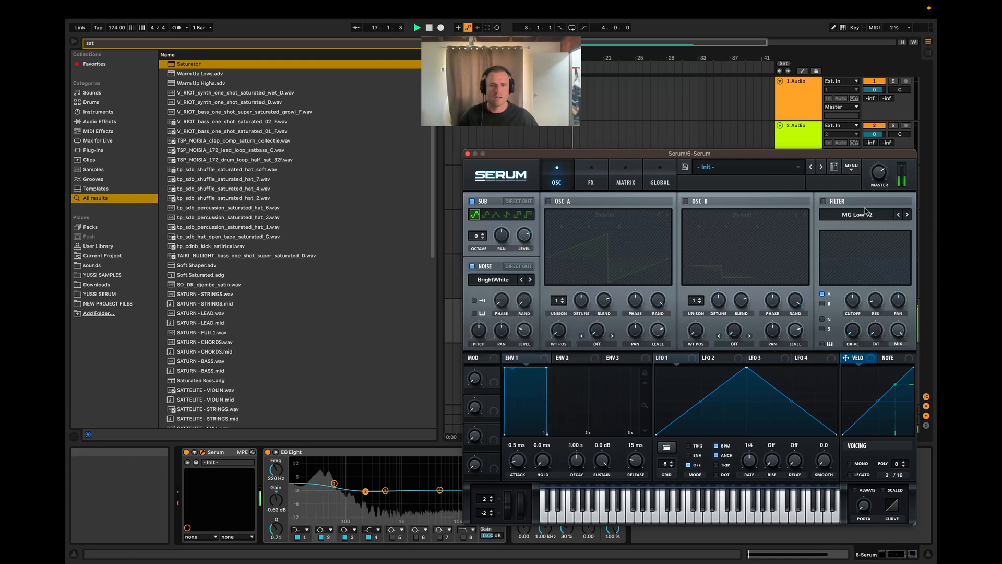
{"action": "key", "text": "space"}
{"action": "left_click", "coordinate": [823, 201]}
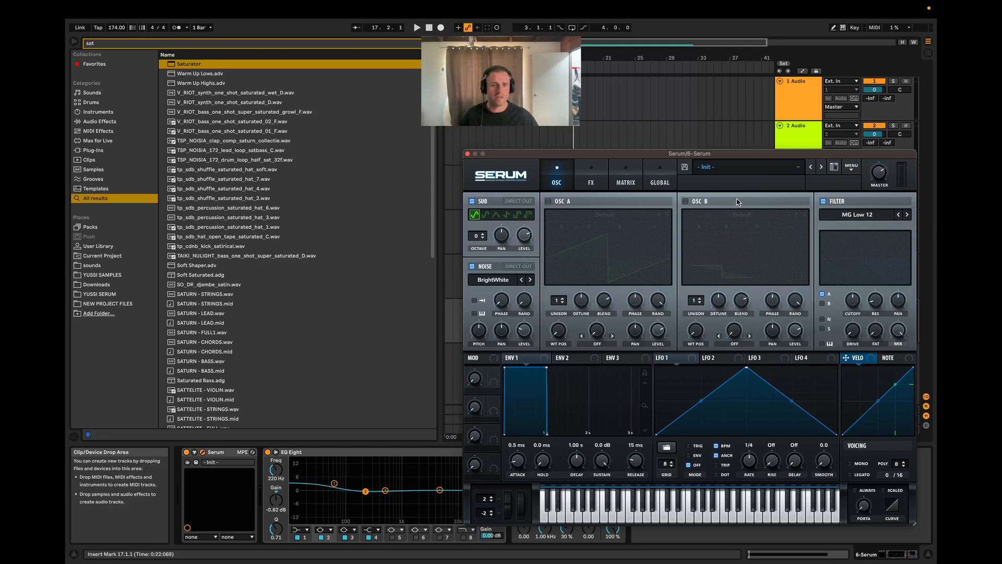
{"action": "left_click", "coordinate": [843, 215]}
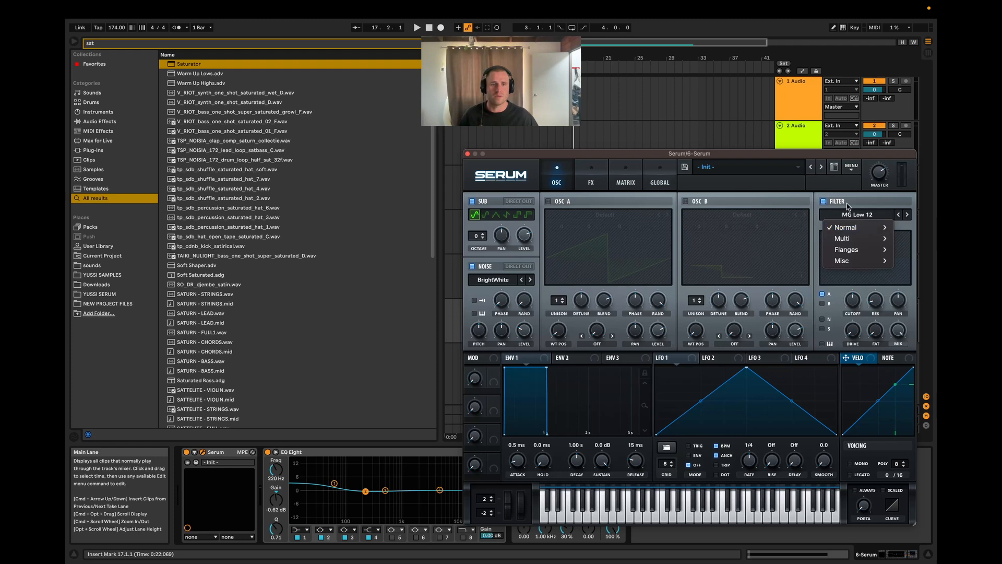
{"action": "left_click", "coordinate": [850, 217]}
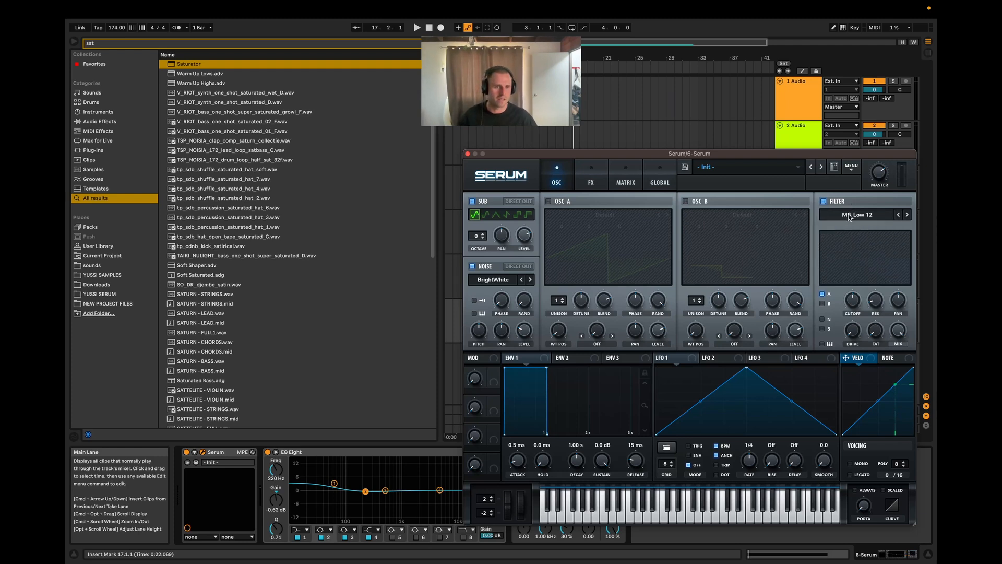
{"action": "left_click", "coordinate": [850, 217]}
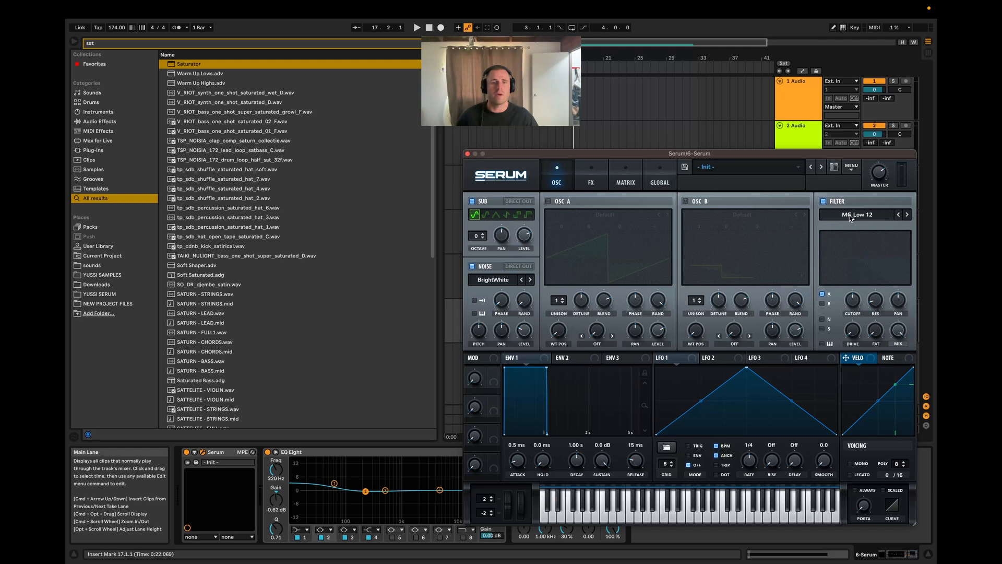
{"action": "left_click", "coordinate": [471, 162]}
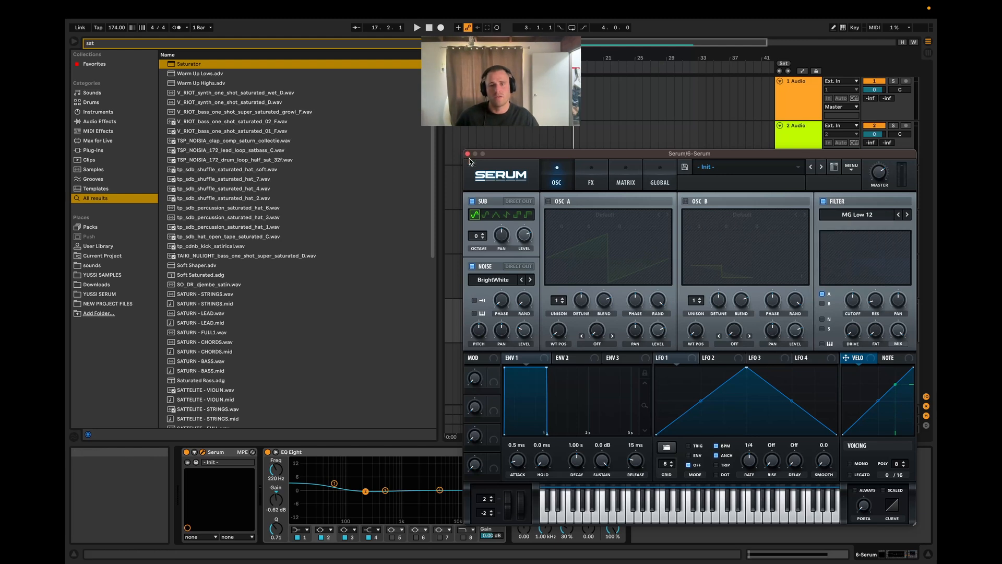
Step: Open the SPAN analyzer on the Master track, audition the clip through it, and arrange it alongside the Serum window
{"action": "left_click_drag", "start_coordinate": [576, 155], "coordinate": [439, 49]}
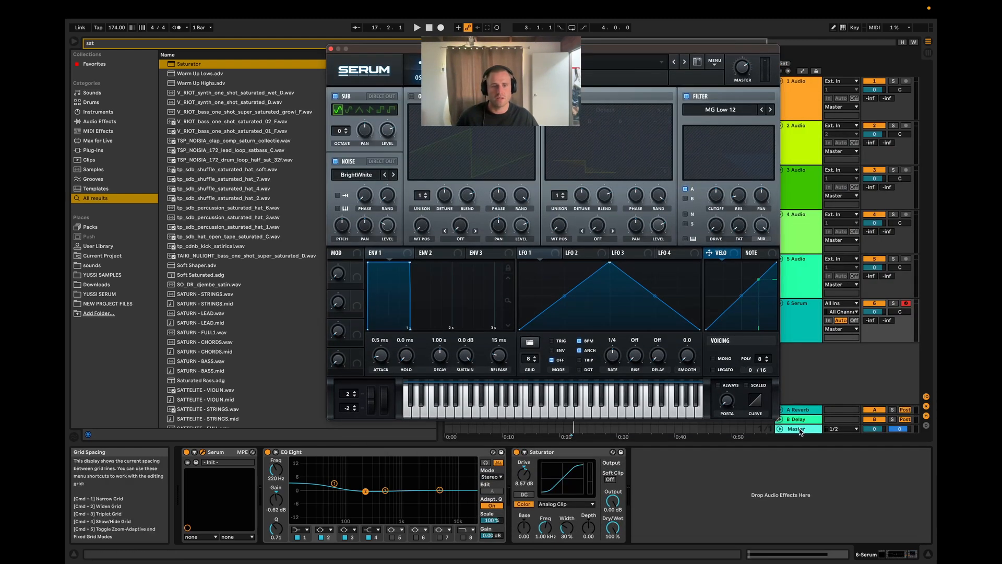
{"action": "left_click", "coordinate": [775, 427]}
{"action": "left_click", "coordinate": [206, 452]}
{"action": "key", "text": "space"}
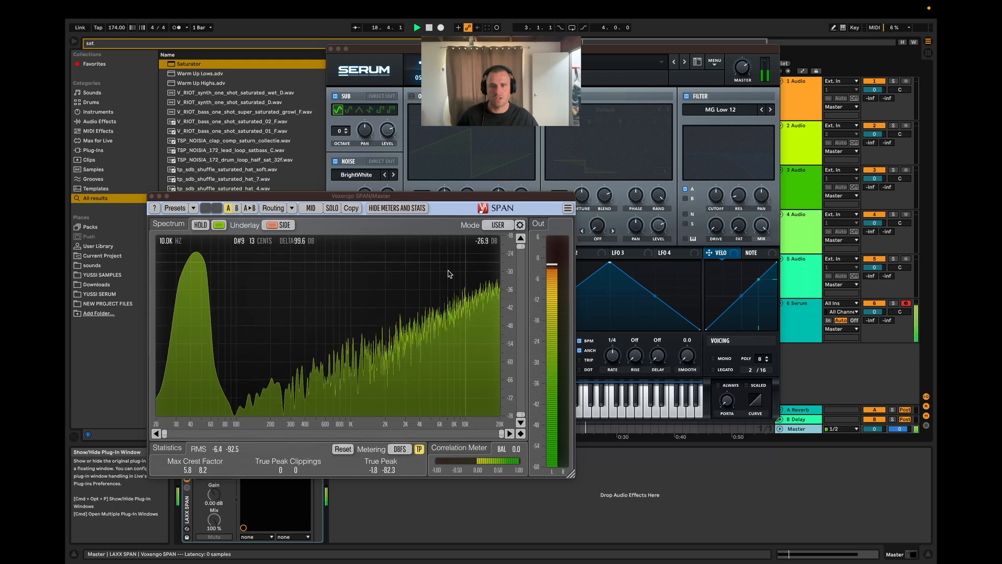
{"action": "key", "text": "space"}
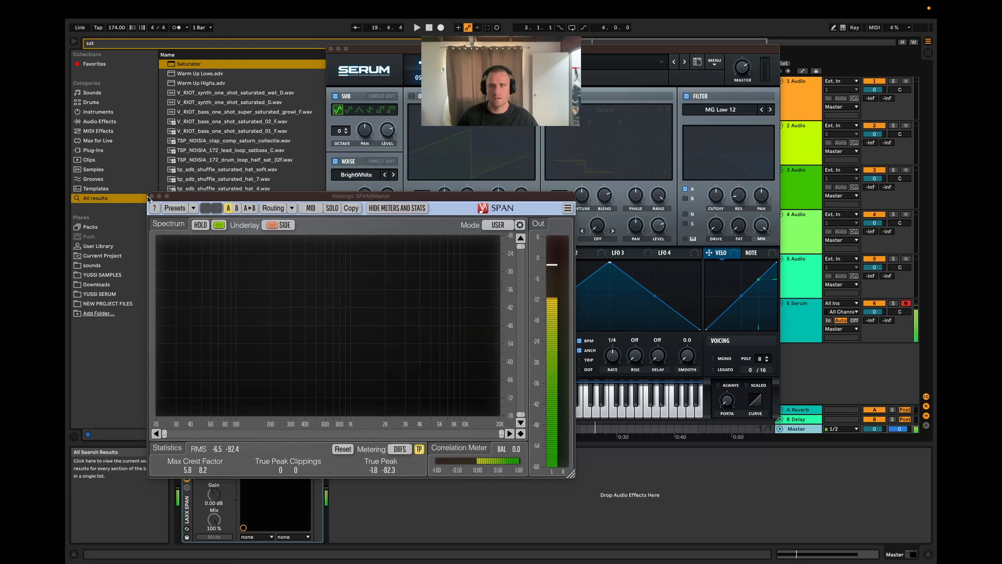
{"action": "key", "text": "space"}
{"action": "key", "text": "space"}
{"action": "left_click_drag", "start_coordinate": [625, 49], "coordinate": [642, 139]}
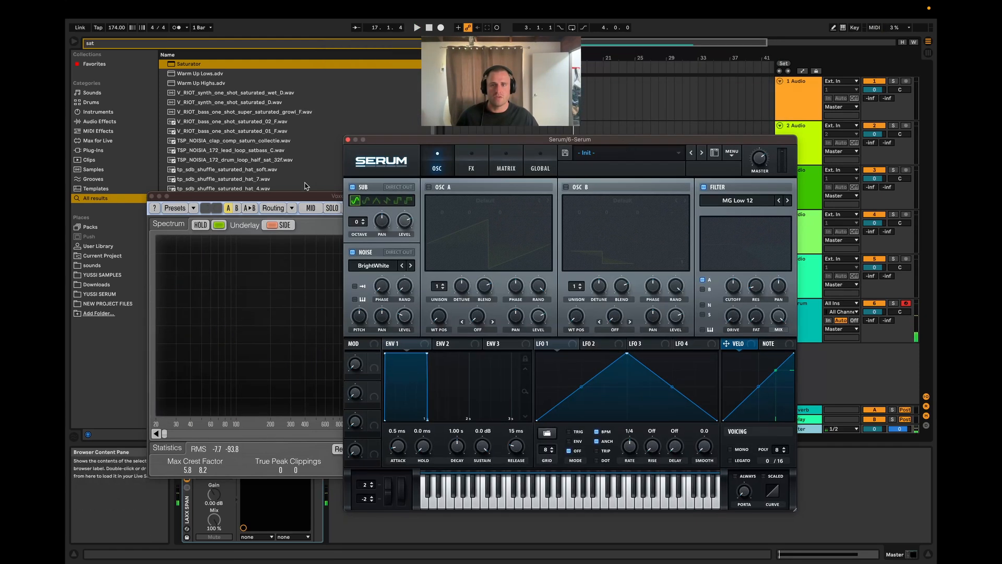
{"action": "left_click_drag", "start_coordinate": [328, 196], "coordinate": [422, 318]}
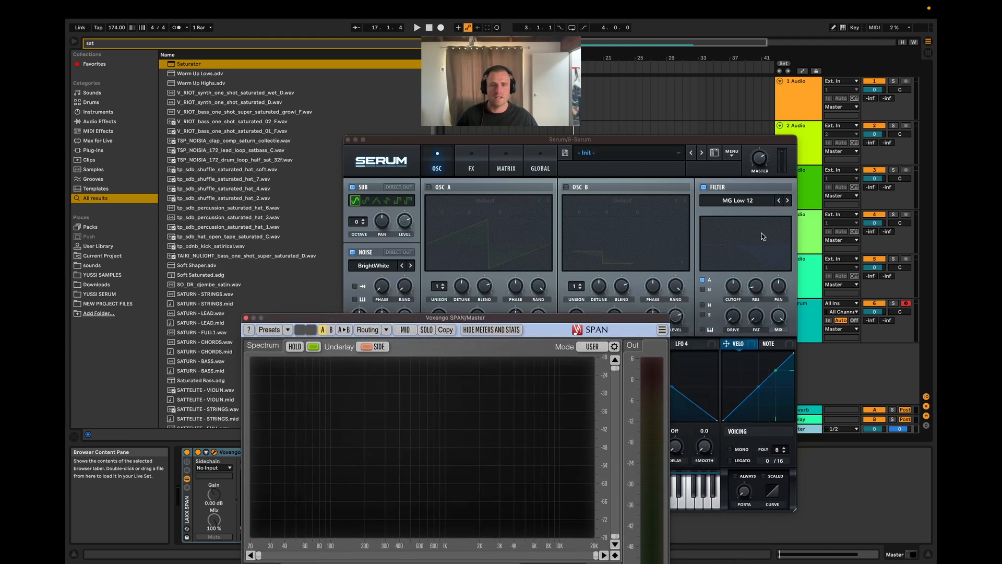
Step: Route only the noise oscillator into Serum's filter and change the filter type to High 18
{"action": "left_click", "coordinate": [702, 189]}
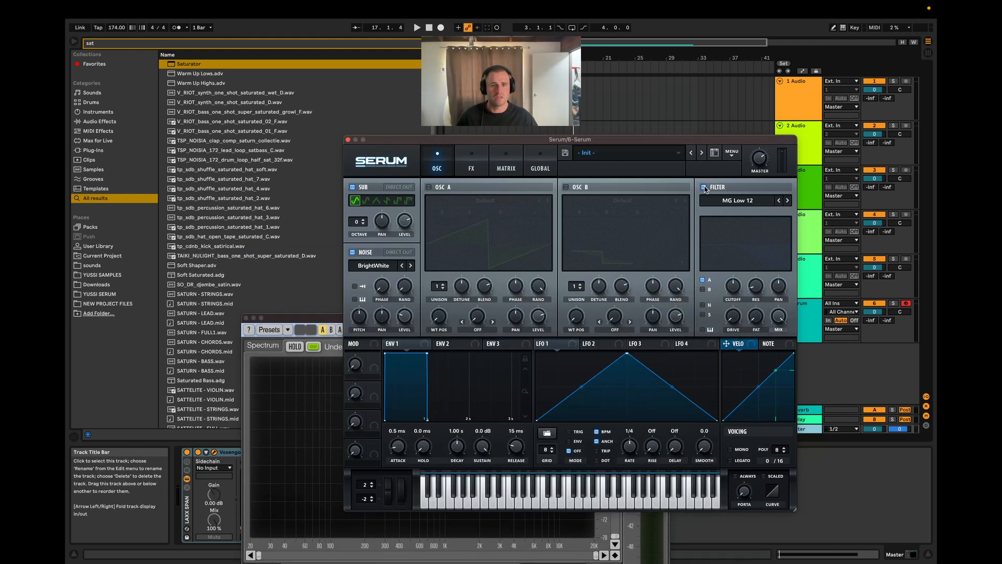
{"action": "left_click_drag", "start_coordinate": [690, 142], "coordinate": [740, 117]}
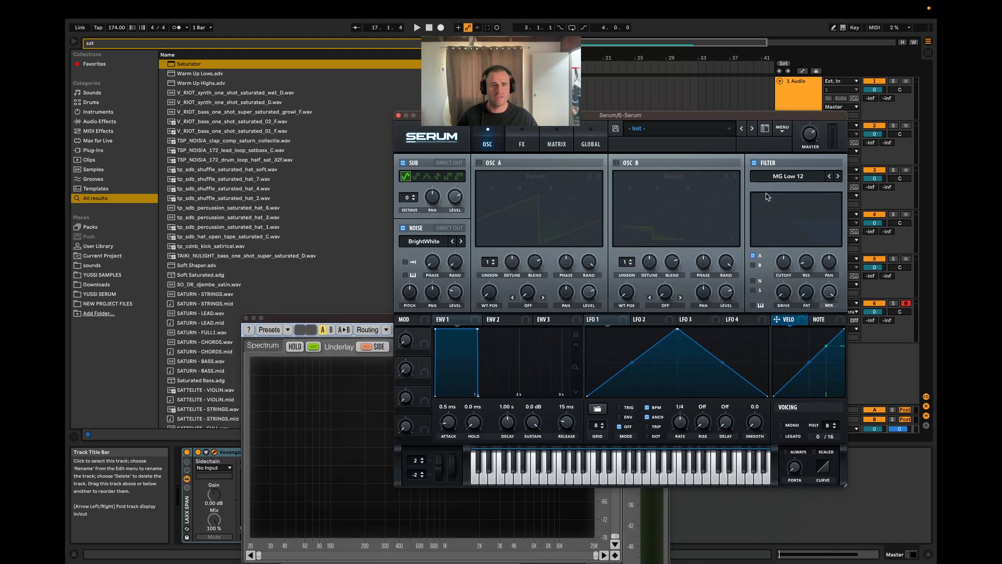
{"action": "left_click", "coordinate": [756, 280]}
{"action": "triple_click", "coordinate": [837, 177]}
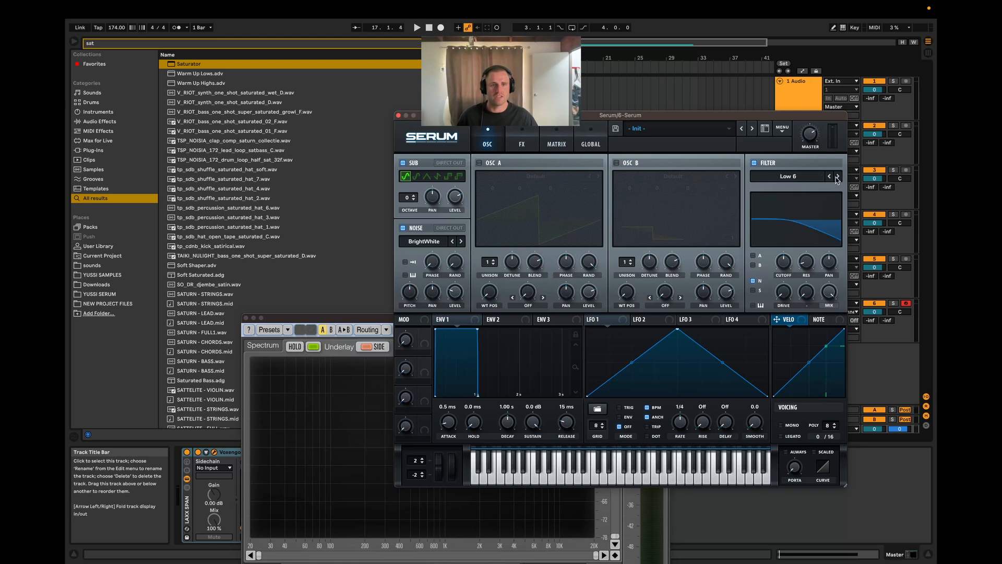
{"action": "triple_click", "coordinate": [837, 177]}
{"action": "triple_click", "coordinate": [838, 177]}
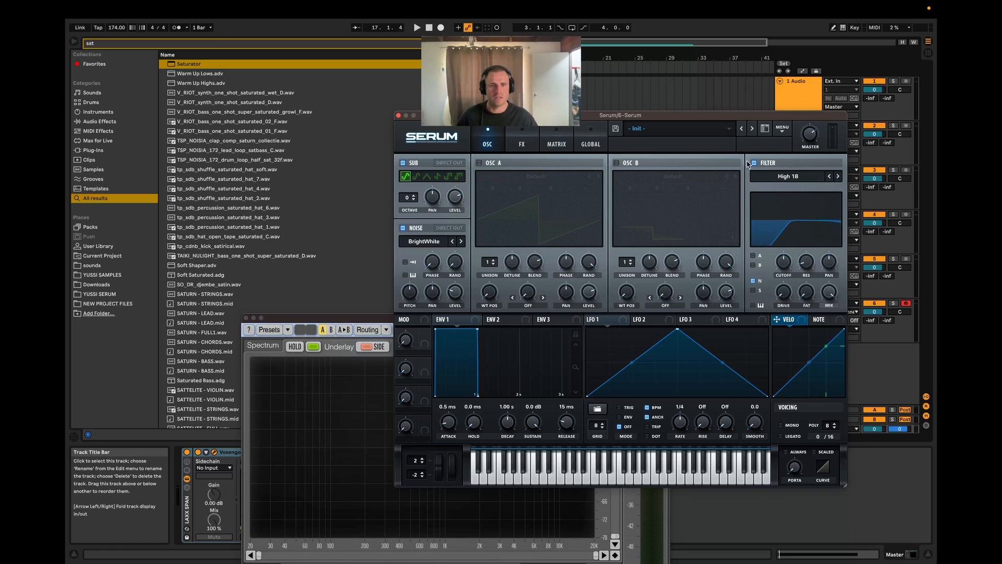
Step: Enable filter key tracking, raise the cutoff, and set the resonance to about 59% while auditioning the clip
{"action": "left_click_drag", "start_coordinate": [719, 116], "coordinate": [794, 89]}
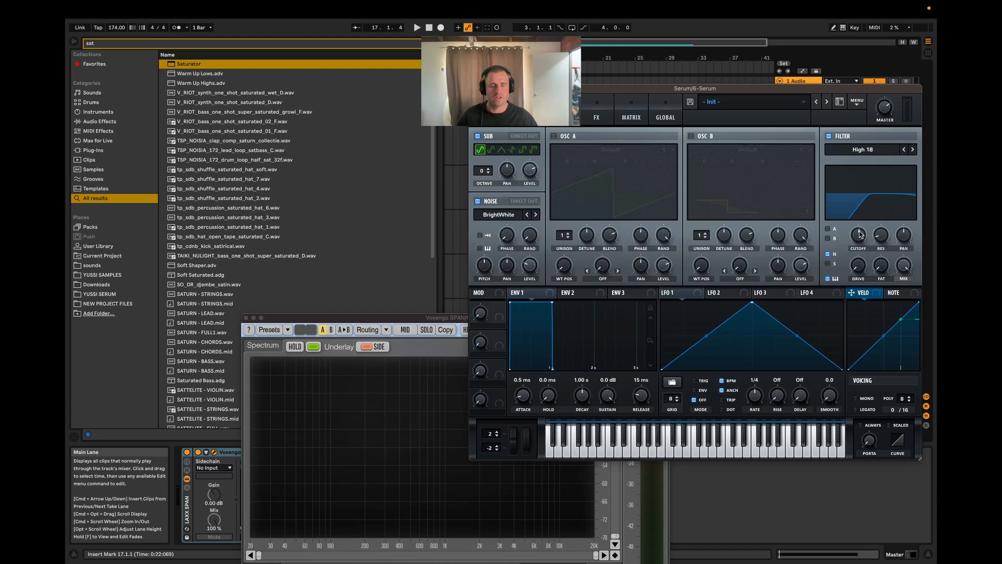
{"action": "key", "text": "space"}
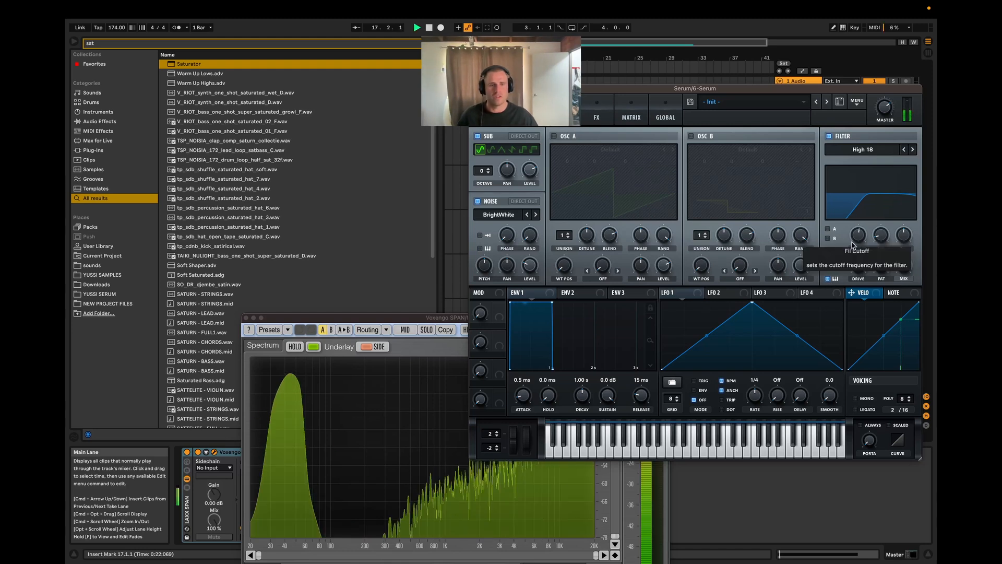
{"action": "left_click_drag", "start_coordinate": [464, 323], "coordinate": [398, 315]}
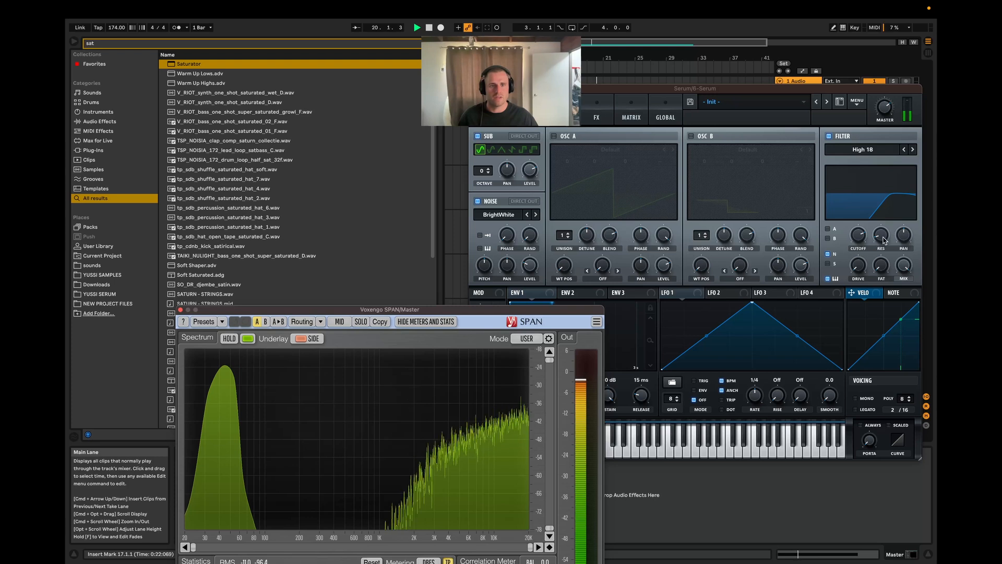
{"action": "key", "text": "space"}
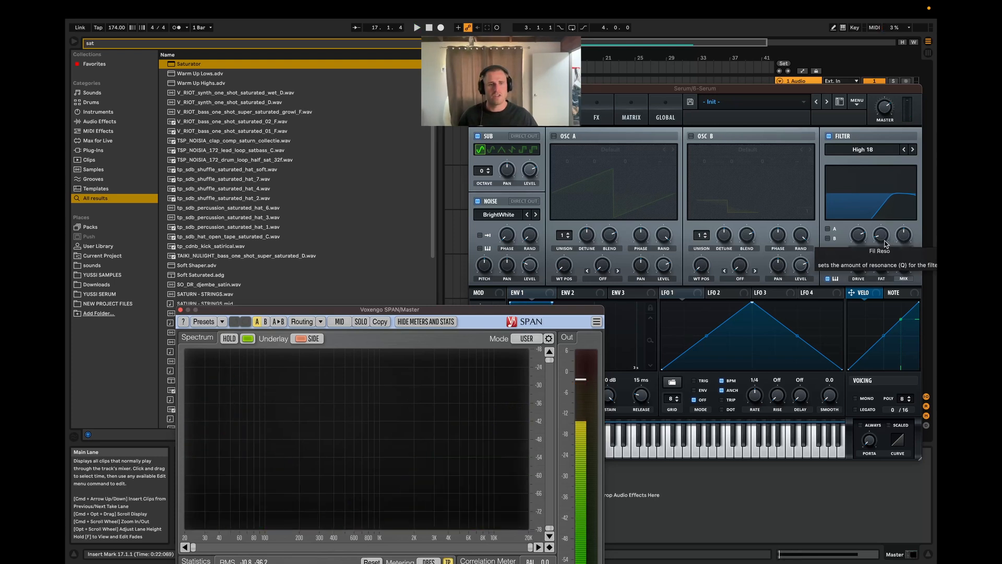
{"action": "left_click_drag", "start_coordinate": [882, 244], "coordinate": [889, 182]}
{"action": "key", "text": "space"}
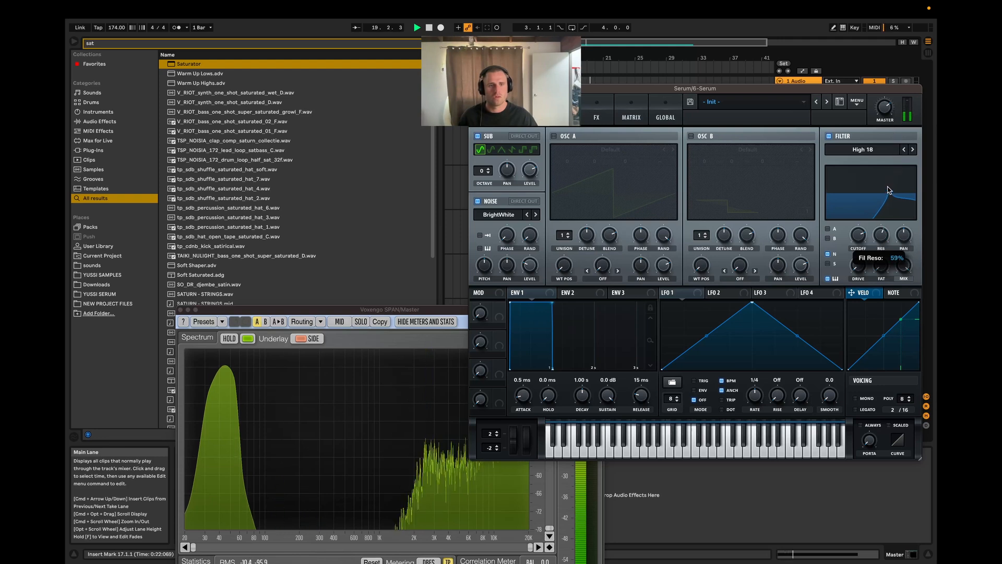
Step: Lower the filter cutoff slightly and set the filter drive to 21%, replaying the clip to check
{"action": "mouse_move", "coordinate": [855, 245]}
{"action": "left_mouse_down"}
{"action": "mouse_move", "coordinate": [879, 236]}
{"action": "mouse_move", "coordinate": [859, 253]}
{"action": "mouse_move", "coordinate": [861, 237]}
{"action": "left_mouse_up"}
{"action": "key", "text": "space"}
{"action": "key", "text": "space"}
{"action": "key", "text": "space"}
{"action": "key", "text": "space"}
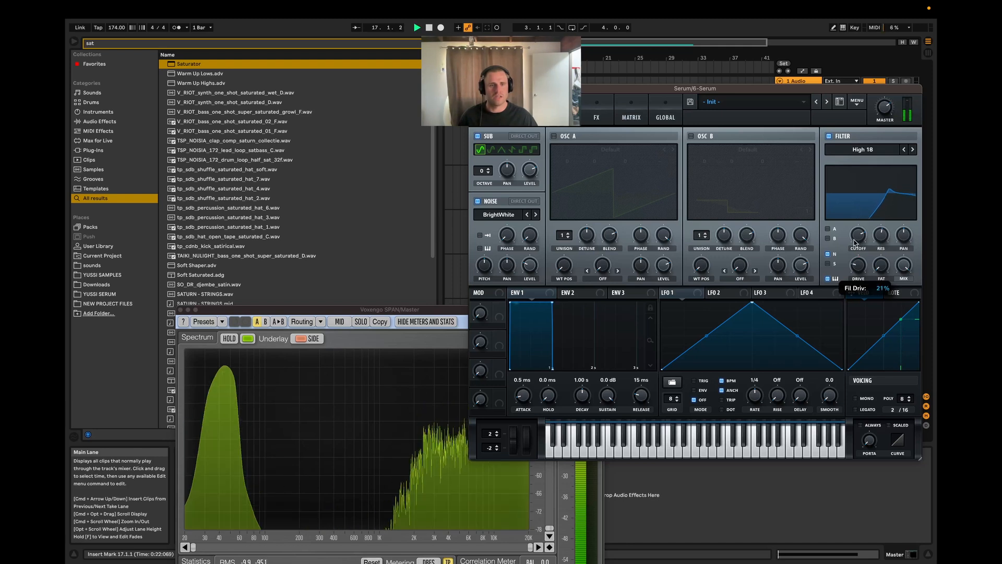
Step: Reduce the filter resonance to about 42%, fine-tune the cutoff, and replay the clip
{"action": "left_click_drag", "start_coordinate": [873, 178], "coordinate": [878, 149]}
{"action": "left_click_drag", "start_coordinate": [862, 188], "coordinate": [868, 191]}
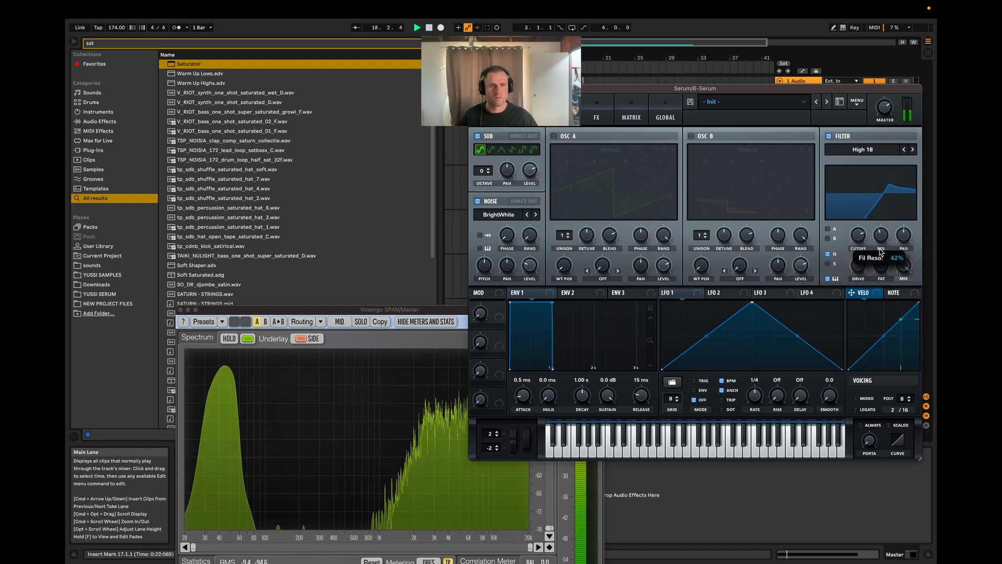
{"action": "mouse_move", "coordinate": [852, 235]}
{"action": "key", "text": "space"}
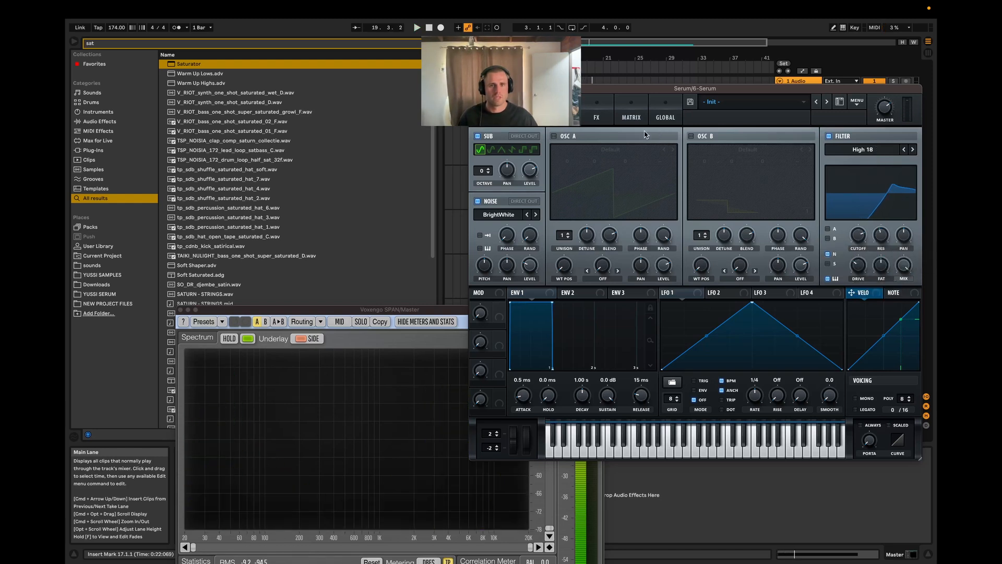
{"action": "key", "text": "space"}
Step: Enable Serum's Tube distortion, raise its drive while the clip plays, and return to the oscillator page
{"action": "key", "text": "space"}
{"action": "left_click", "coordinate": [589, 119]}
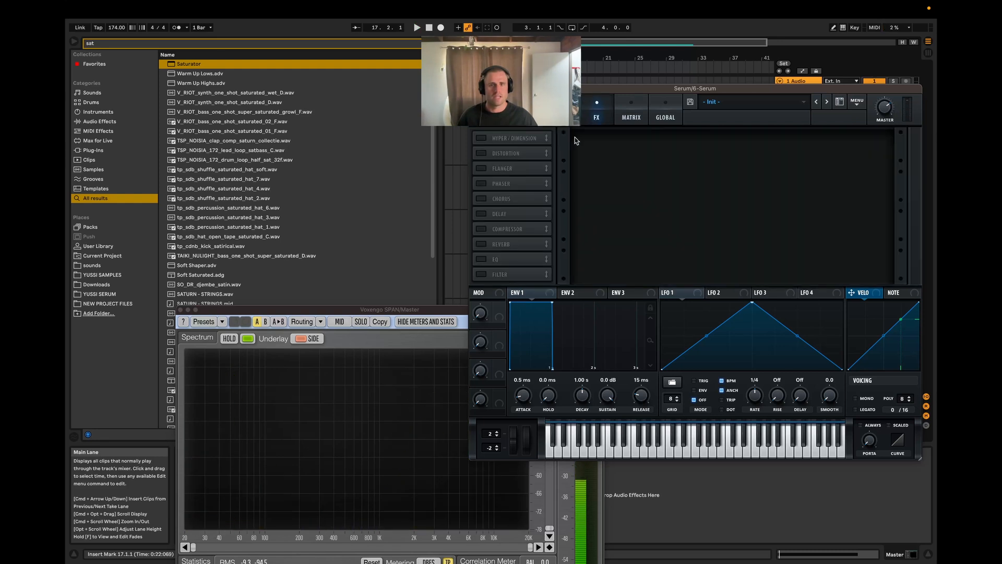
{"action": "left_click", "coordinate": [480, 153]}
{"action": "key", "text": "space"}
{"action": "left_click_drag", "start_coordinate": [808, 140], "coordinate": [809, 129]}
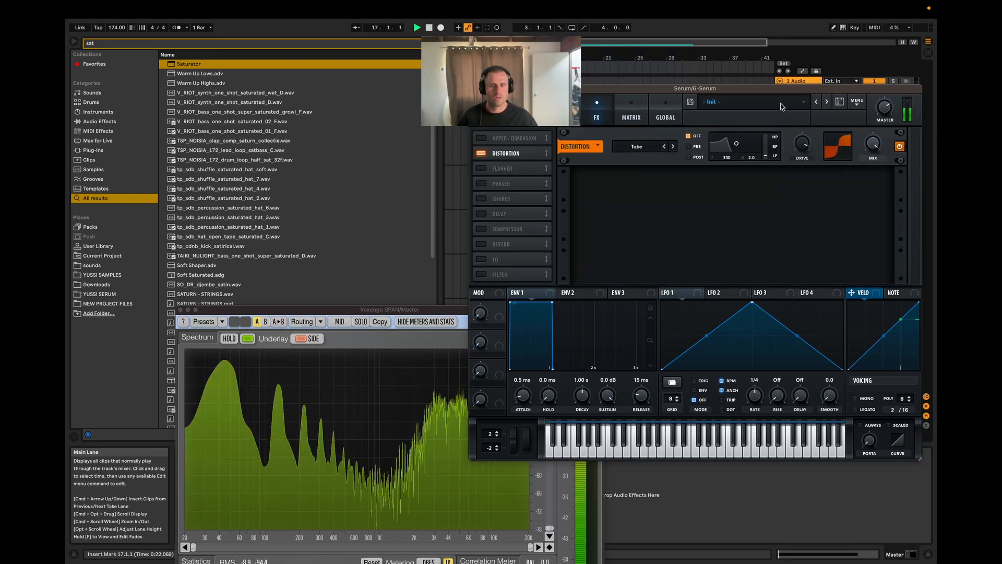
{"action": "left_click", "coordinate": [563, 114]}
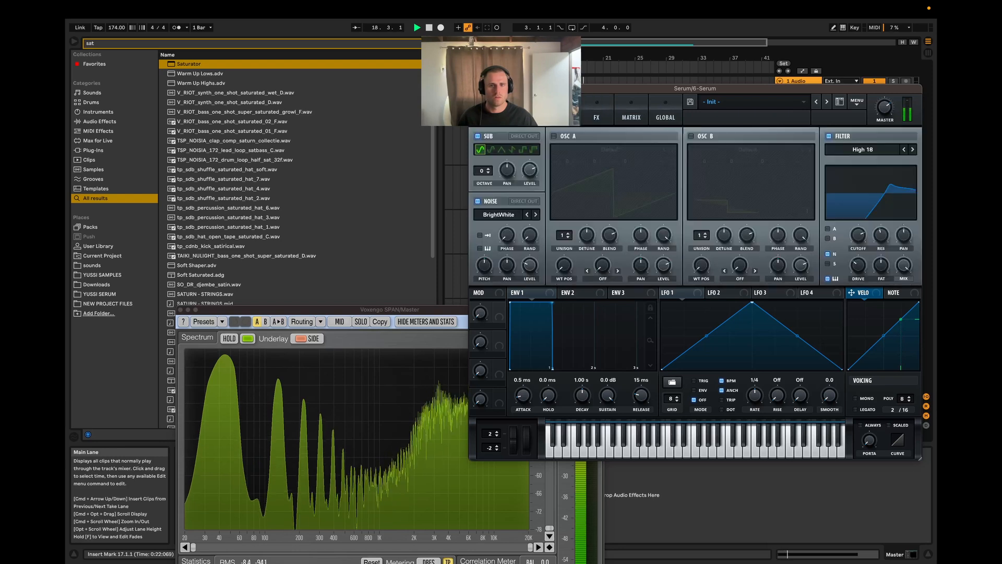
{"action": "left_click_drag", "start_coordinate": [605, 88], "coordinate": [598, 67]}
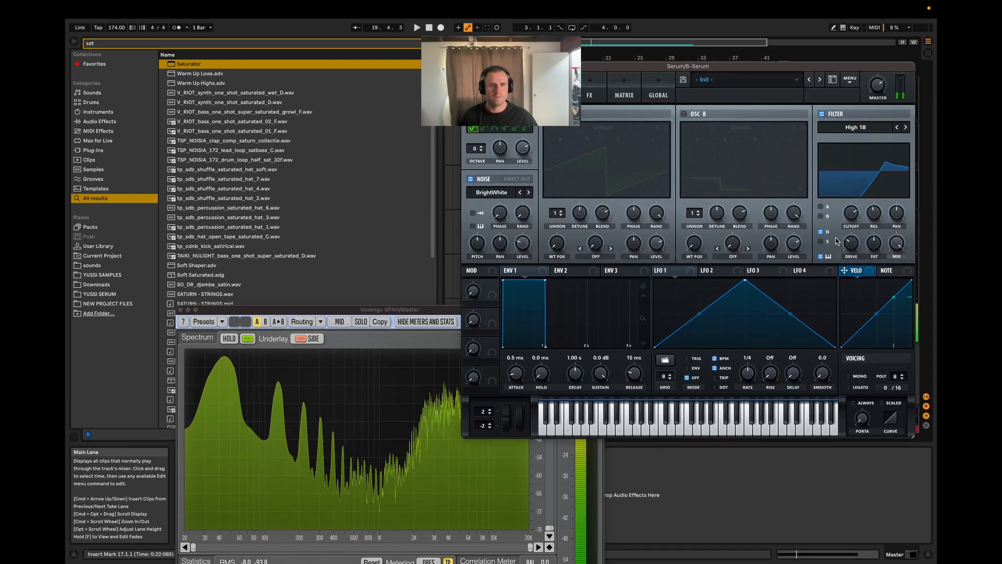
{"action": "key", "text": "space"}
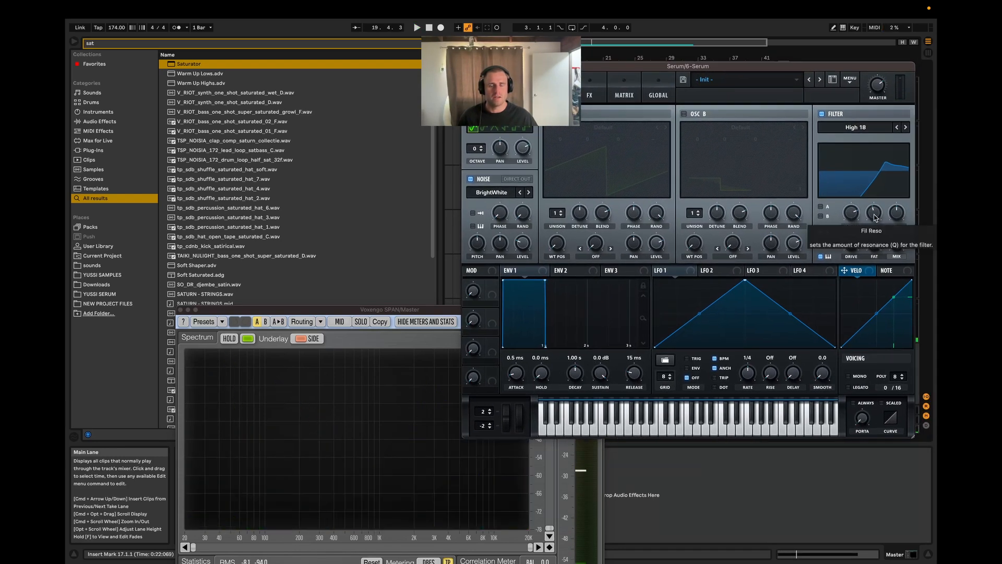
Step: Set the filter resonance to about 36% and the cutoff to about 11797 Hz while the clip plays
{"action": "left_click_drag", "start_coordinate": [777, 66], "coordinate": [785, 67]}
{"action": "key", "text": "space"}
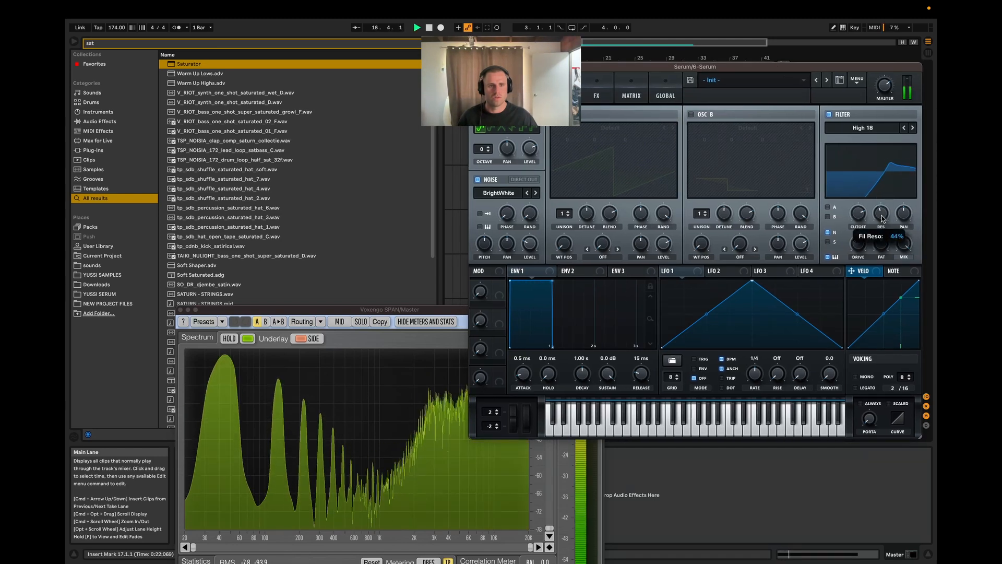
{"action": "left_click_drag", "start_coordinate": [882, 218], "coordinate": [875, 264]}
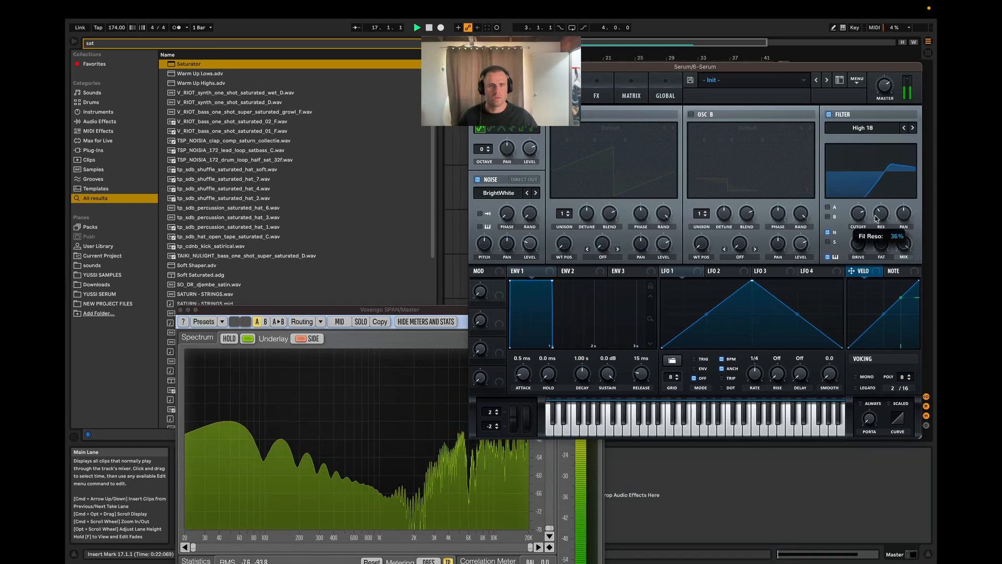
{"action": "left_click_drag", "start_coordinate": [865, 218], "coordinate": [863, 215]}
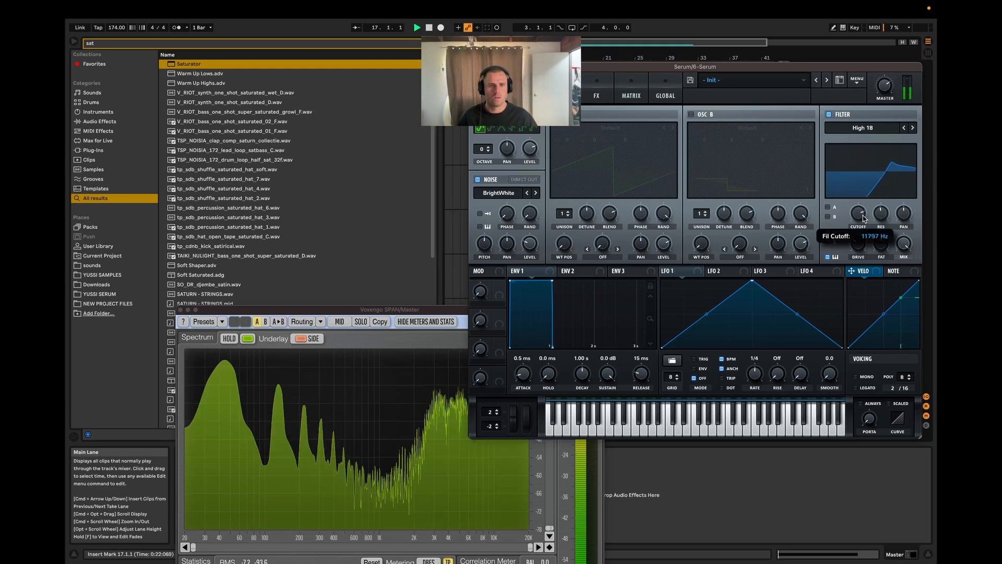
Step: Raise the filter resonance to a sharp peak and audition the clip against the SPAN spectrum
{"action": "left_click_drag", "start_coordinate": [863, 218], "coordinate": [883, 186]}
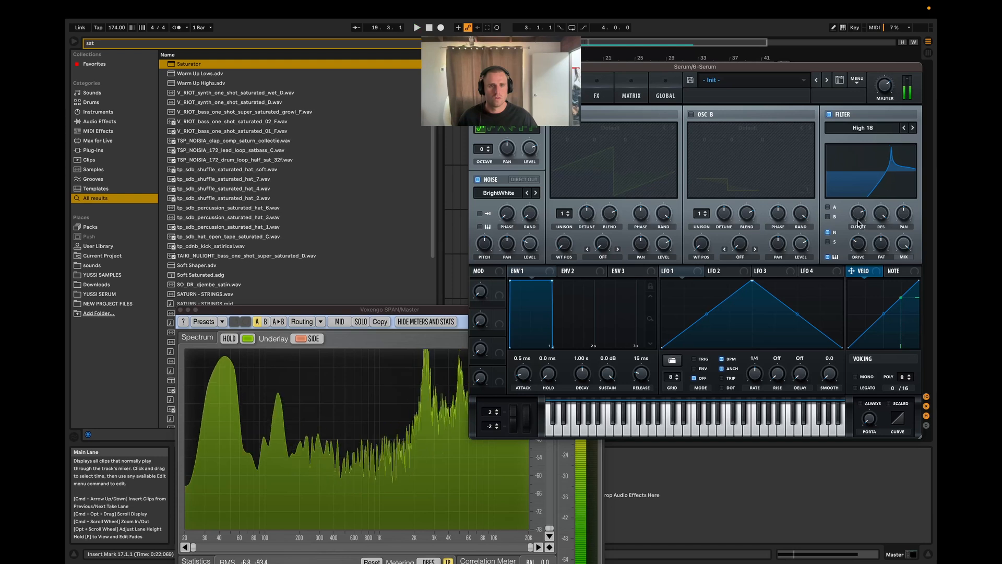
{"action": "key", "text": "space"}
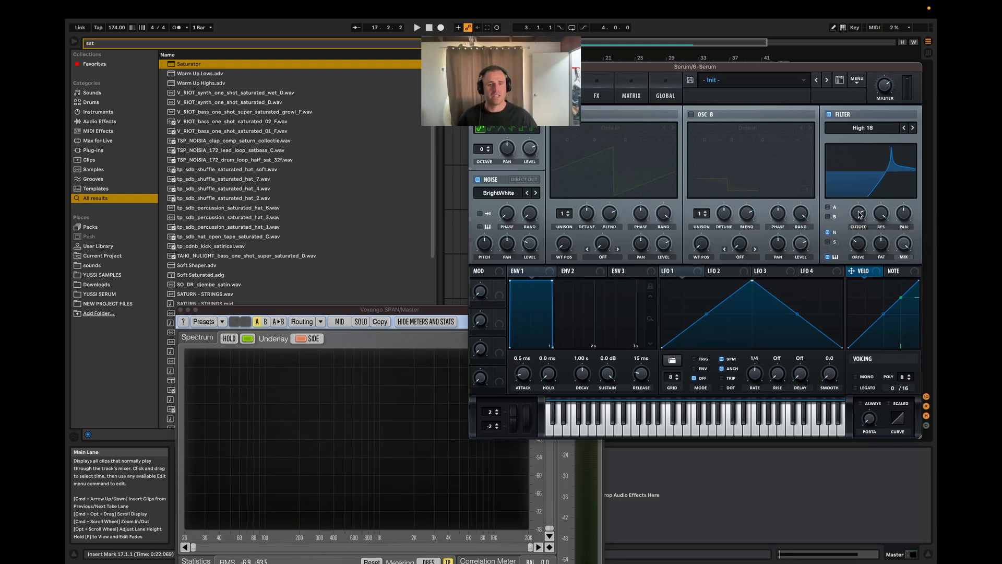
{"action": "key", "text": "space"}
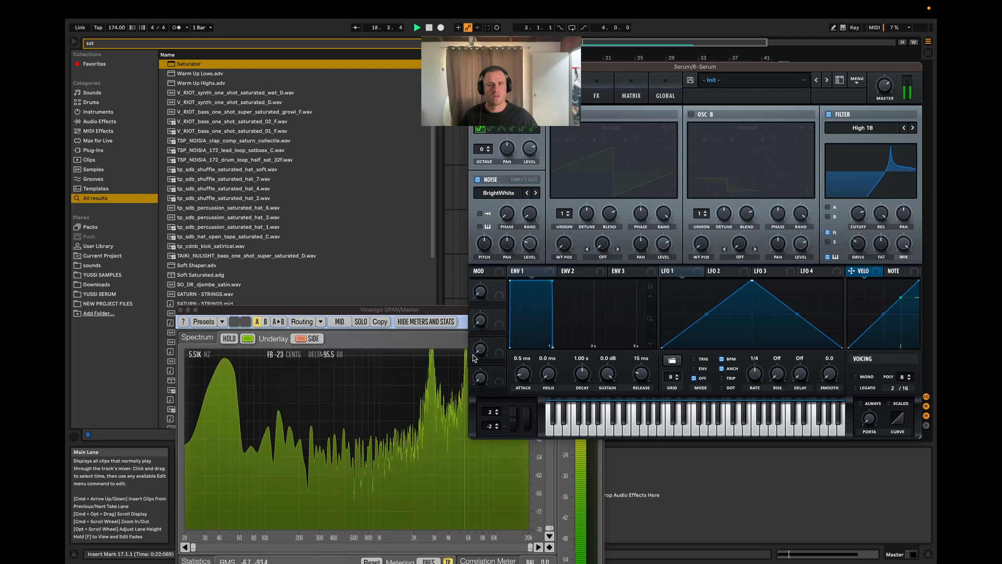
{"action": "key", "text": "space"}
Step: Audition the clip with the filter bypassed, re-enable it, and set its resonance to 19% and drive to 25%
{"action": "left_click", "coordinate": [832, 115]}
{"action": "key", "text": "space"}
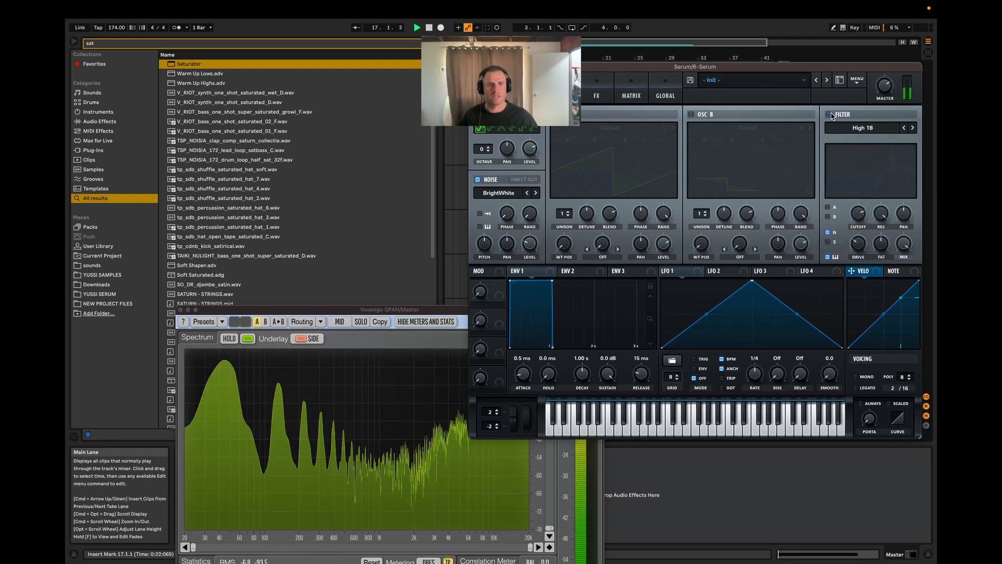
{"action": "left_click", "coordinate": [832, 114]}
{"action": "left_click_drag", "start_coordinate": [873, 214], "coordinate": [875, 301]}
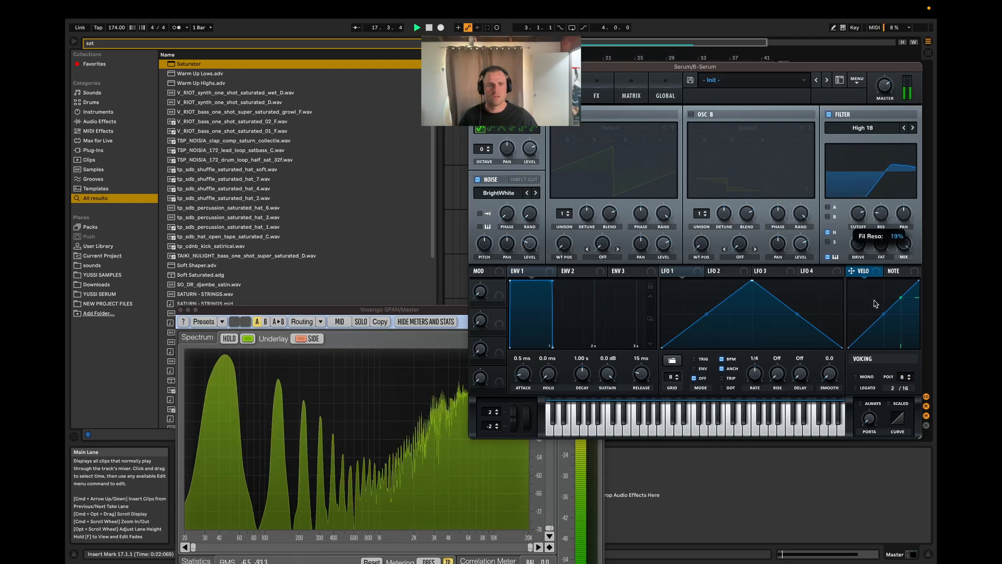
{"action": "key", "text": "space"}
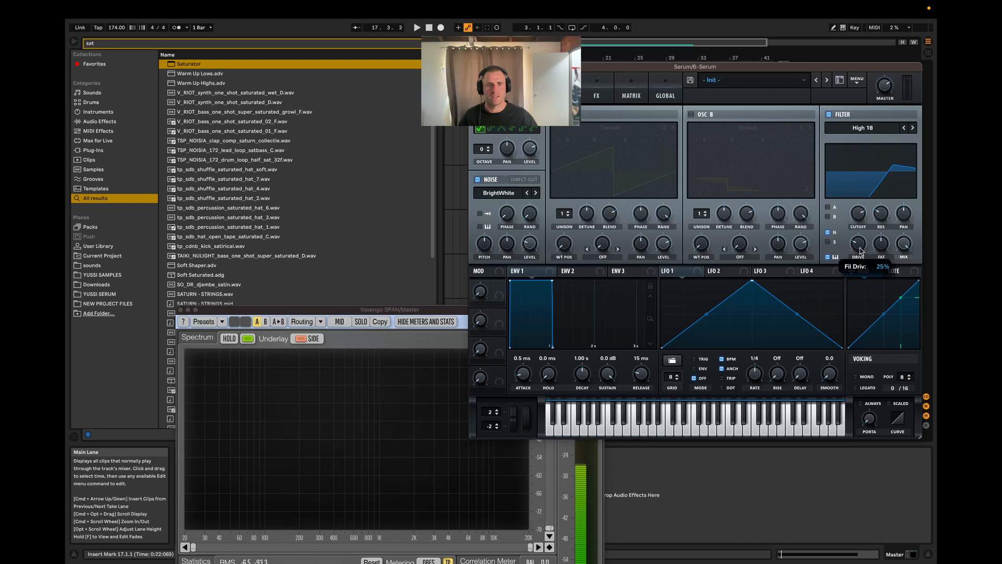
Step: Lower the Serum filter's drive and audition the clip
{"action": "key", "text": "space"}
{"action": "left_click_drag", "start_coordinate": [861, 251], "coordinate": [859, 268]}
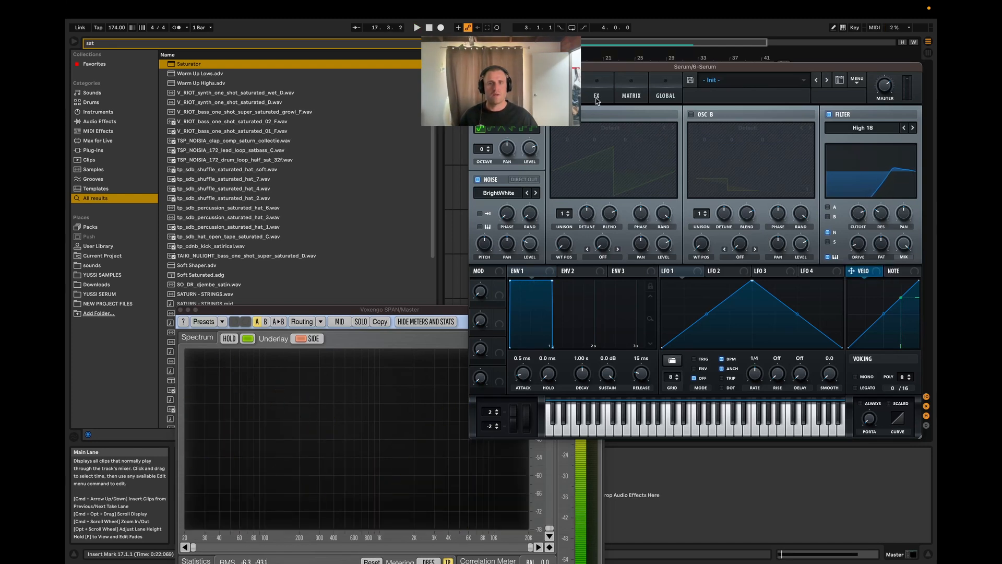
{"action": "key", "text": "space"}
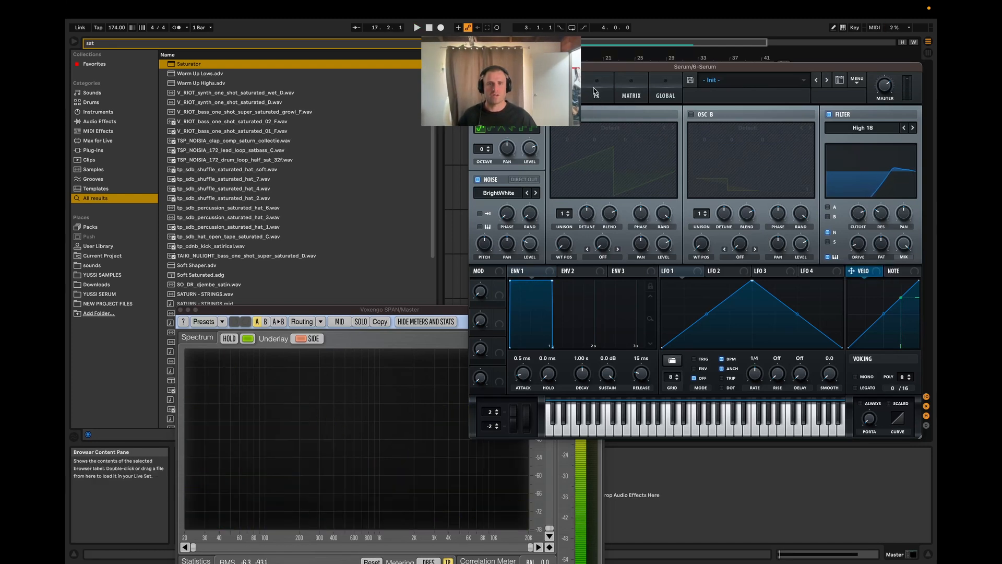
Step: Try Serum's chorus effect with different mix amounts while the clip plays, and switch the chorus off again
{"action": "left_click", "coordinate": [596, 95]}
{"action": "left_click", "coordinate": [480, 177]}
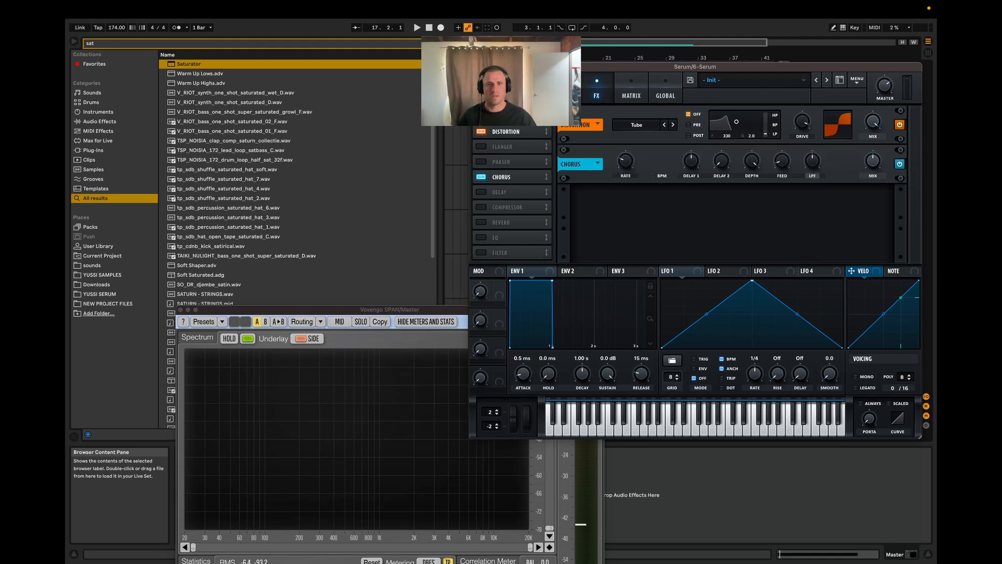
{"action": "mouse_move", "coordinate": [570, 67]}
{"action": "left_mouse_down"}
{"action": "mouse_move", "coordinate": [629, 74]}
{"action": "mouse_move", "coordinate": [586, 70]}
{"action": "left_mouse_up"}
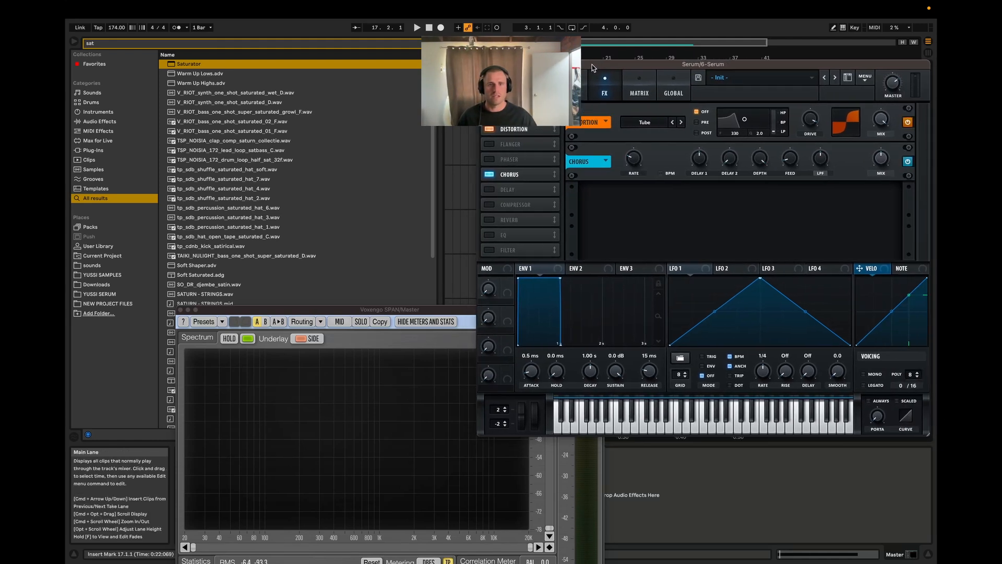
{"action": "key", "text": "space"}
{"action": "left_click_drag", "start_coordinate": [876, 161], "coordinate": [879, 129]}
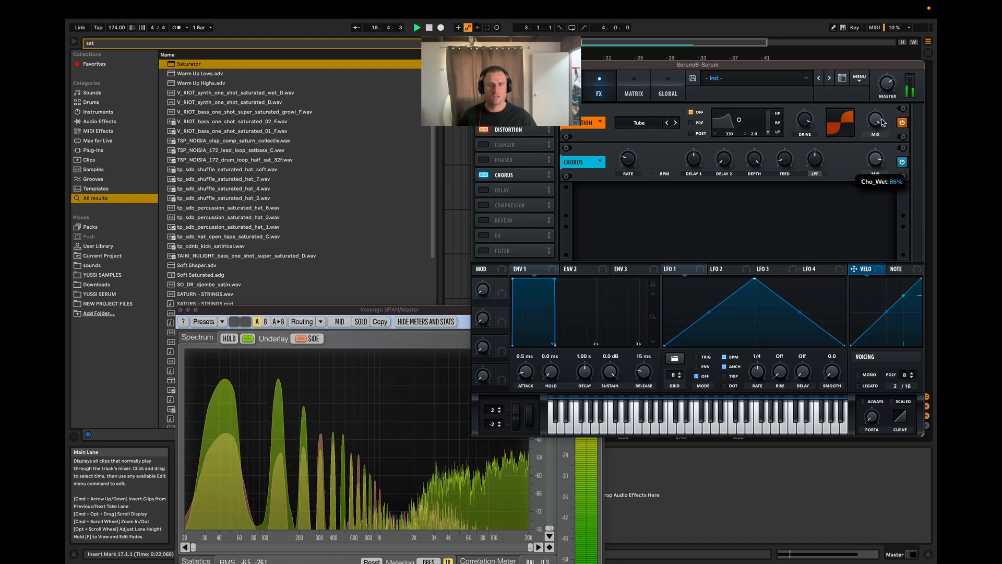
{"action": "key", "text": "space"}
{"action": "mouse_move", "coordinate": [637, 423]}
{"action": "left_mouse_down"}
{"action": "mouse_move", "coordinate": [661, 416]}
{"action": "mouse_move", "coordinate": [598, 425]}
{"action": "mouse_move", "coordinate": [672, 425]}
{"action": "mouse_move", "coordinate": [622, 429]}
{"action": "left_mouse_up"}
{"action": "key", "text": "space"}
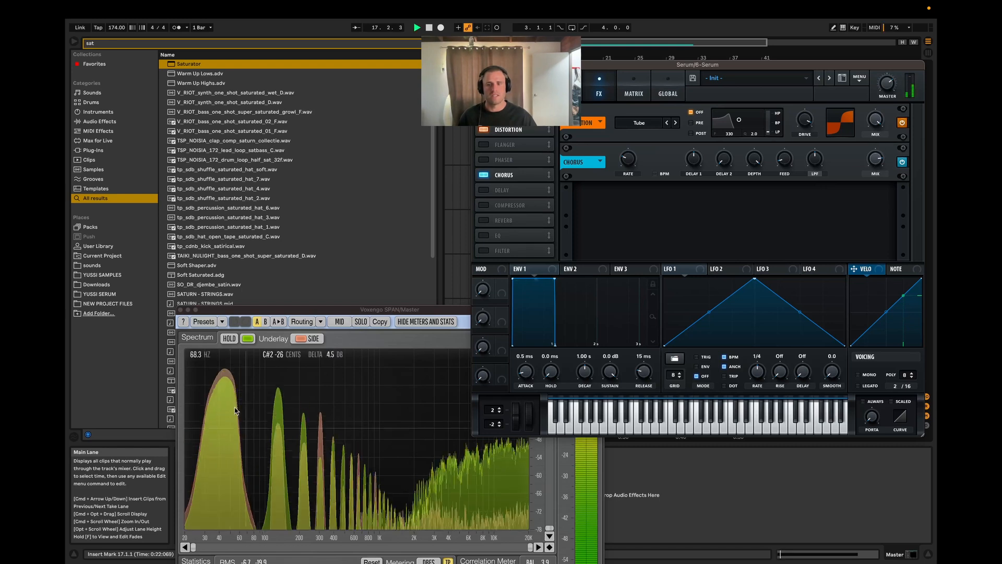
{"action": "key", "text": "space"}
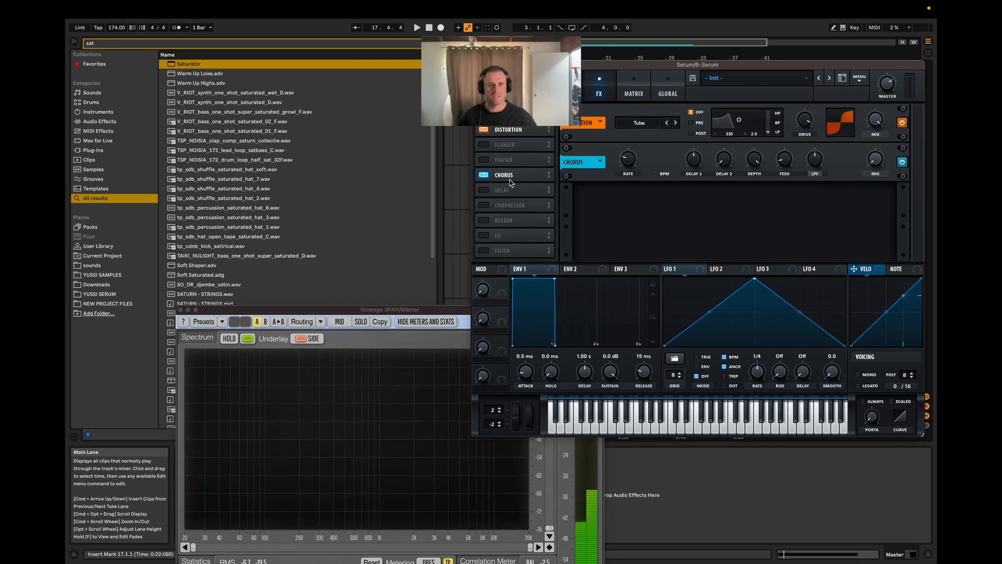
{"action": "left_click", "coordinate": [490, 175]}
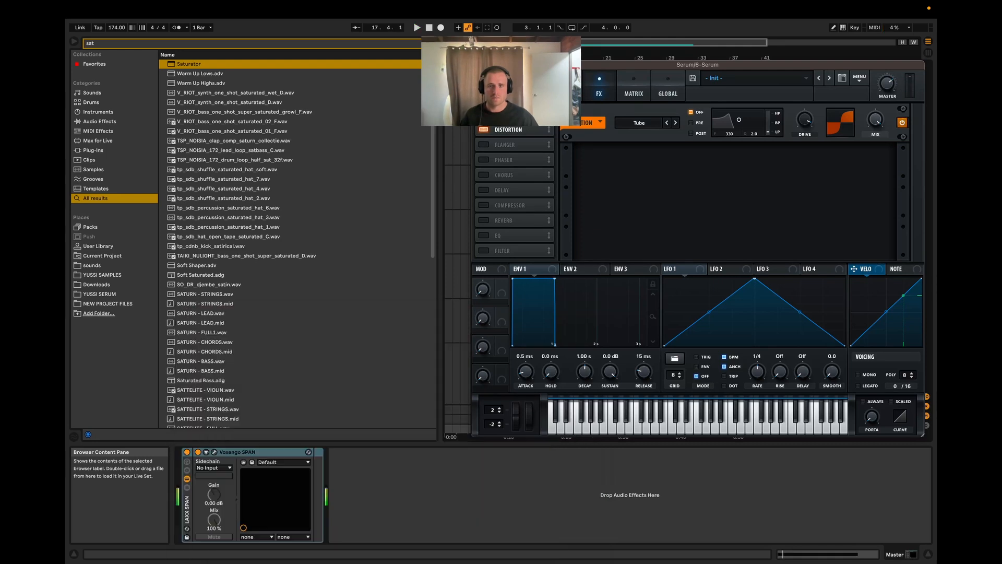
Step: Close the SPAN and Serum windows and delete EQ Eight and Saturator from the Serum track
{"action": "left_click", "coordinate": [181, 310]}
{"action": "left_click", "coordinate": [477, 64]}
{"action": "scroll", "coordinate": [552, 355], "scroll_direction": "up", "scroll_amount": 3}
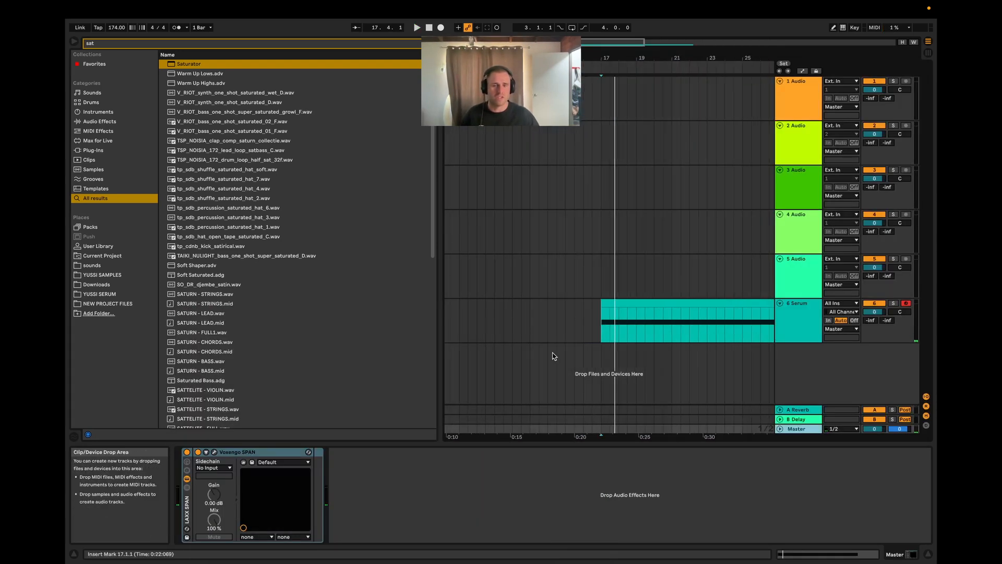
{"action": "left_click", "coordinate": [609, 328]}
{"action": "scroll", "coordinate": [626, 324], "scroll_direction": "down", "scroll_amount": 3}
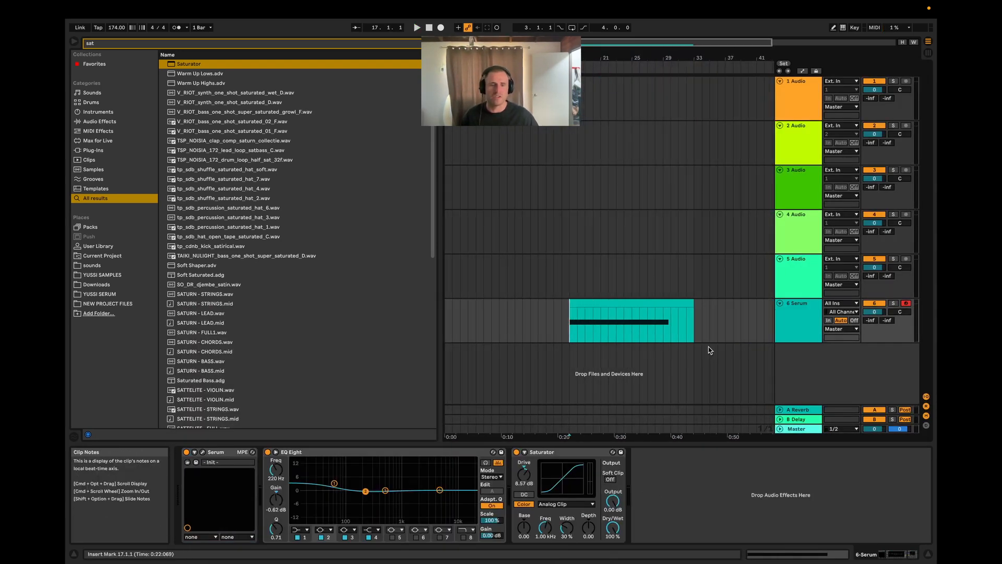
{"action": "left_click", "coordinate": [801, 335]}
{"action": "left_click", "coordinate": [373, 455]}
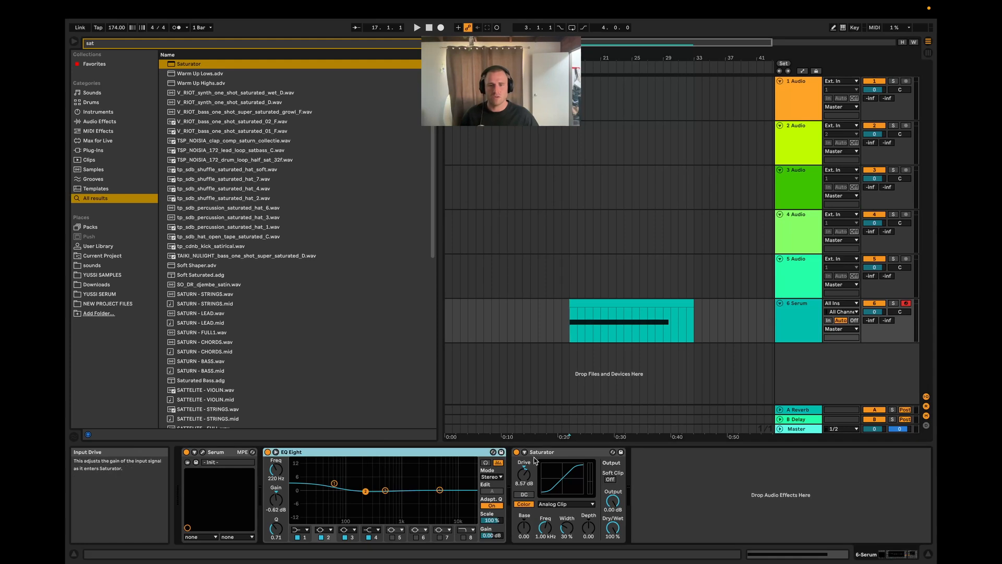
{"action": "left_click", "coordinate": [561, 454], "text": "shift"}
{"action": "key", "text": "Delete"}
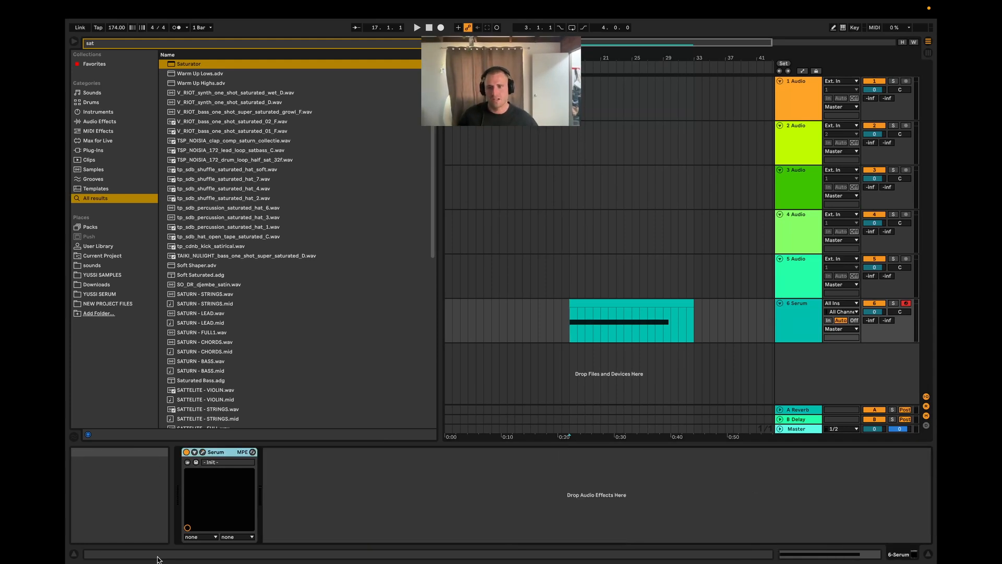
Step: Audition the clip, group Serum into an Instrument Rack, show its chain list, and duplicate the Serum chain
{"action": "key", "text": "space"}
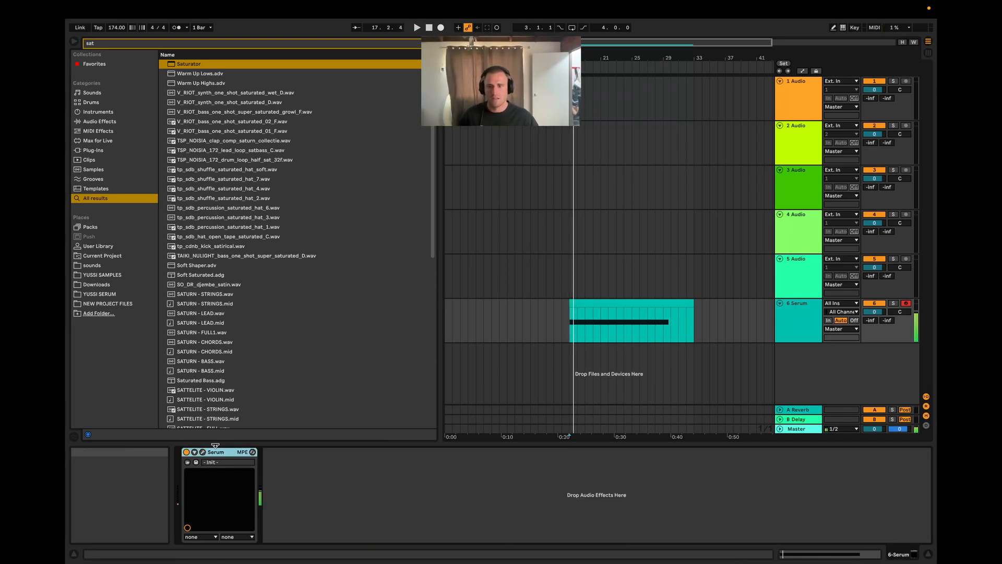
{"action": "key", "text": "super+g"}
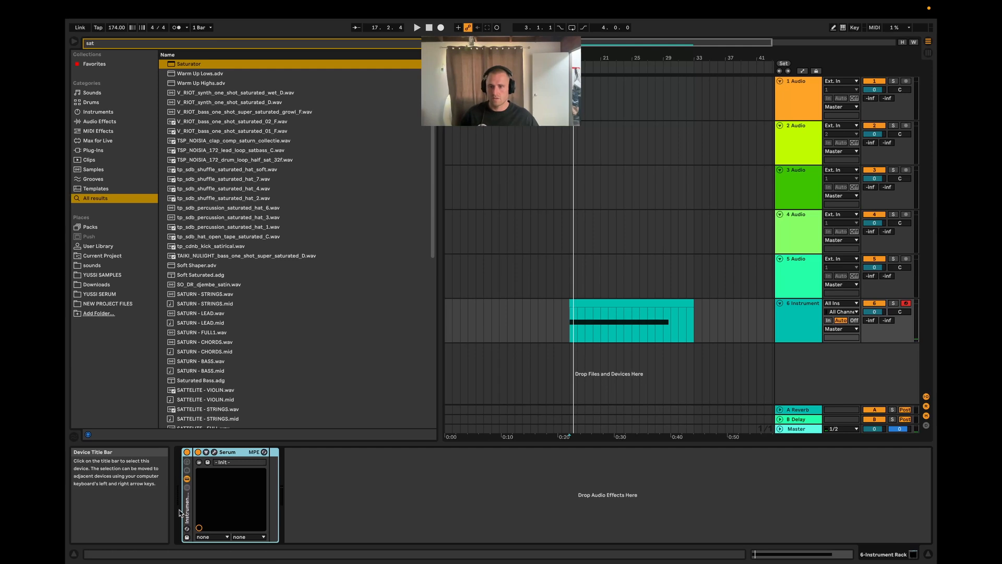
{"action": "left_click", "coordinate": [186, 487]}
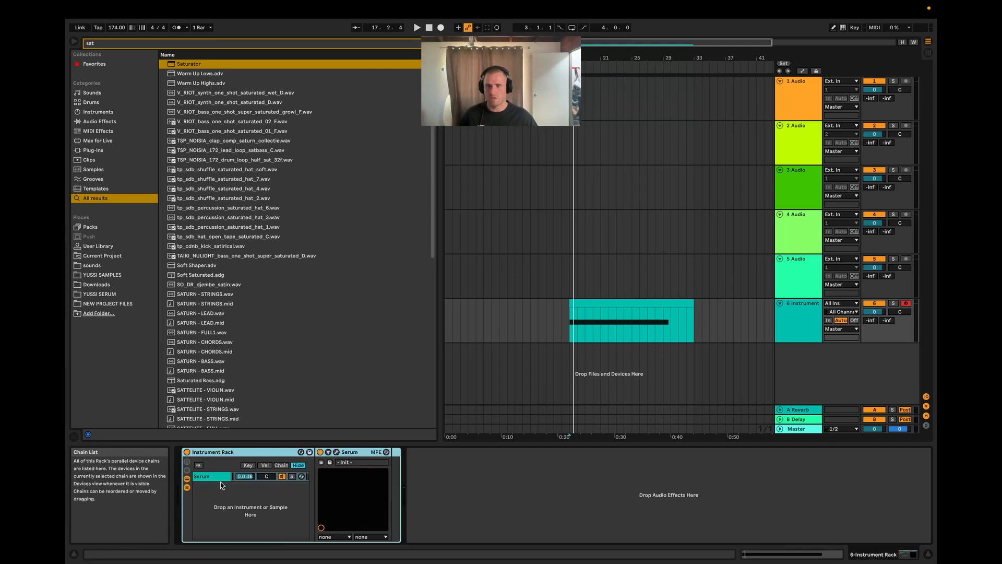
{"action": "left_click", "coordinate": [213, 479]}
{"action": "key", "text": "super+d"}
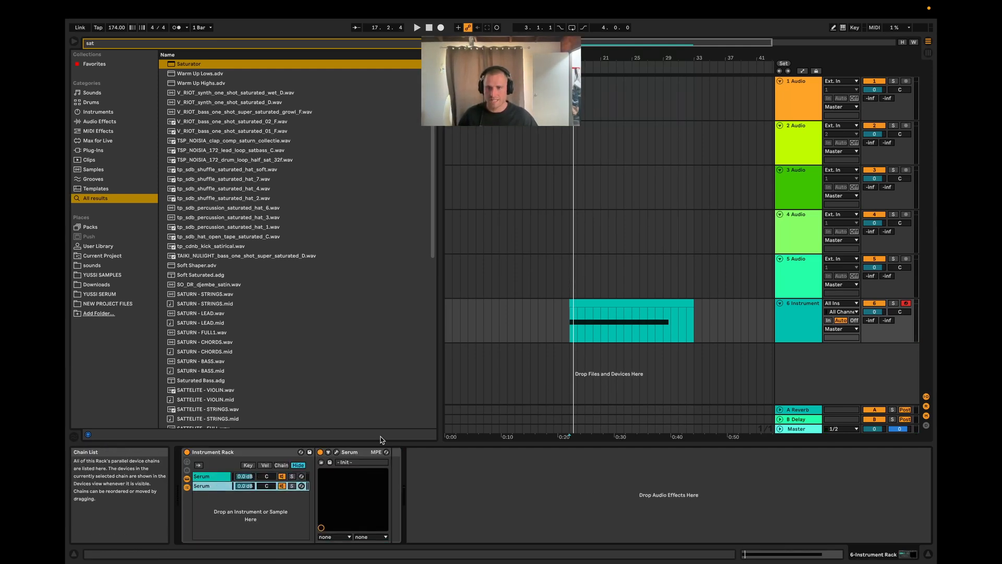
Step: In the duplicated chain's Serum, turn the filter off and enable oscillator A with 2 unison voices
{"action": "left_click", "coordinate": [336, 452]}
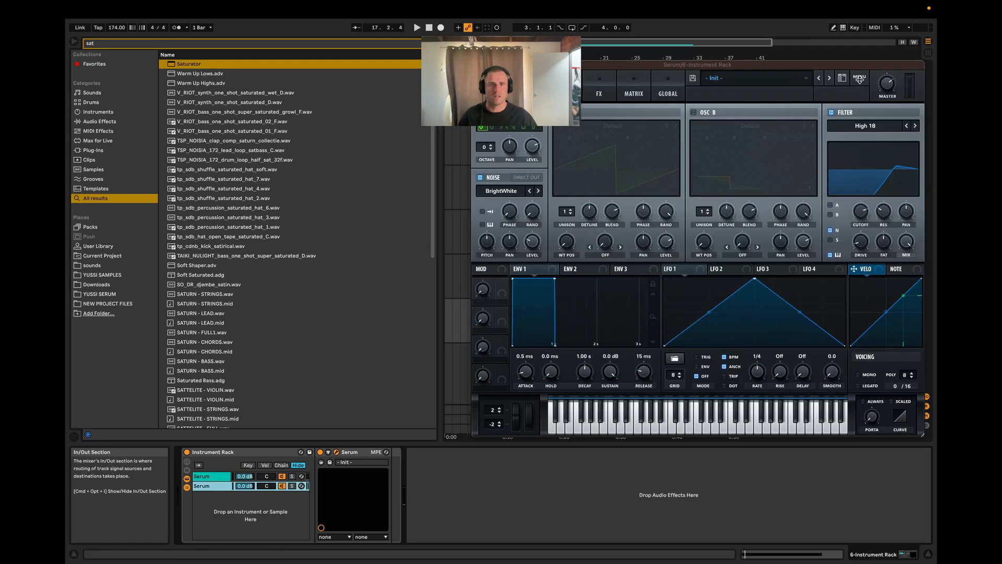
{"action": "left_click", "coordinate": [859, 79]}
{"action": "left_click", "coordinate": [862, 142]}
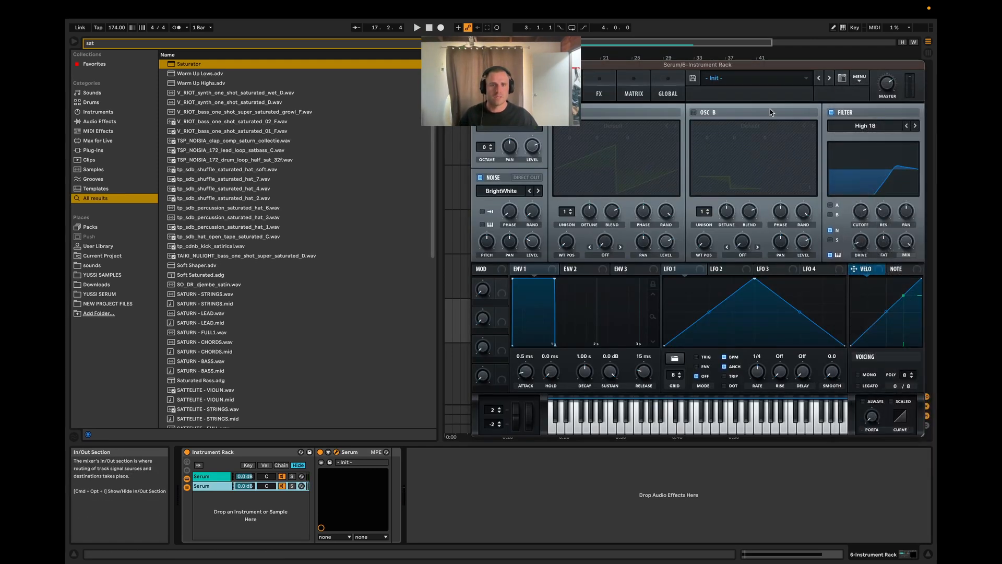
{"action": "left_click", "coordinate": [831, 112]}
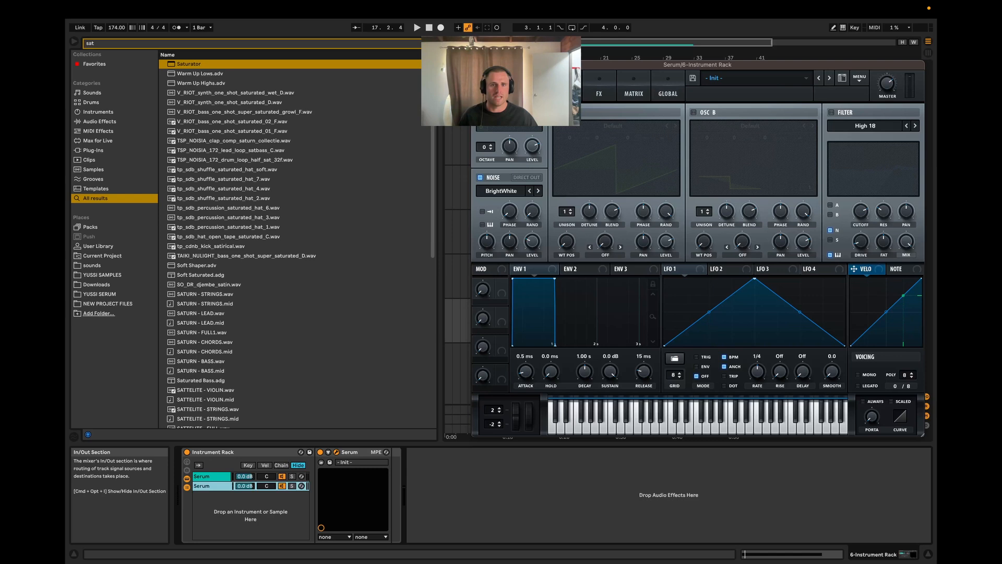
{"action": "left_click", "coordinate": [557, 112]}
{"action": "left_click_drag", "start_coordinate": [564, 214], "coordinate": [565, 208]}
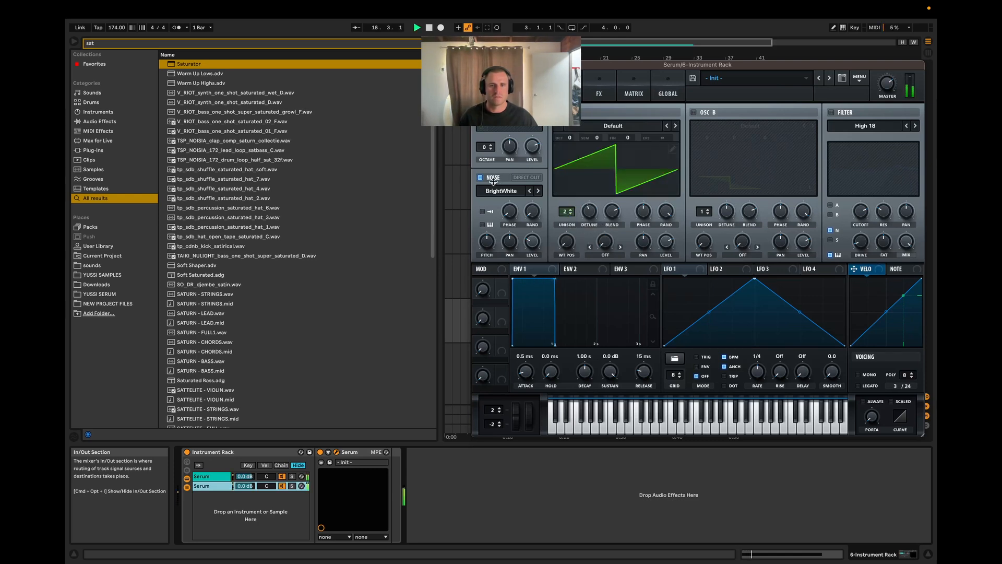
Step: Add the compressor and phaser effects to the duplicated Serum while the clip plays, also trying out Hyper/Dimension
{"action": "left_click", "coordinate": [598, 95]}
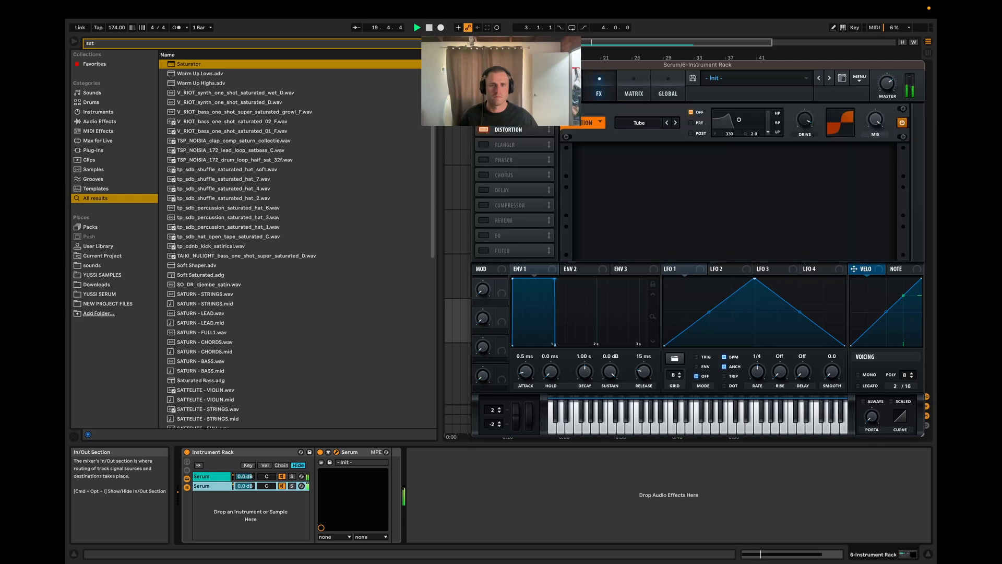
{"action": "left_click", "coordinate": [481, 205]}
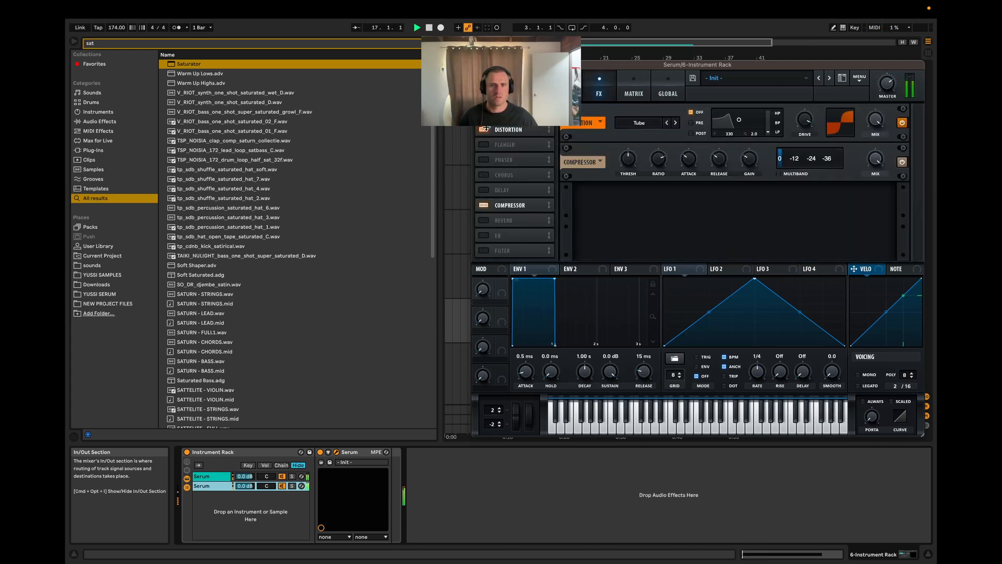
{"action": "left_click", "coordinate": [483, 114]}
{"action": "key", "text": "space"}
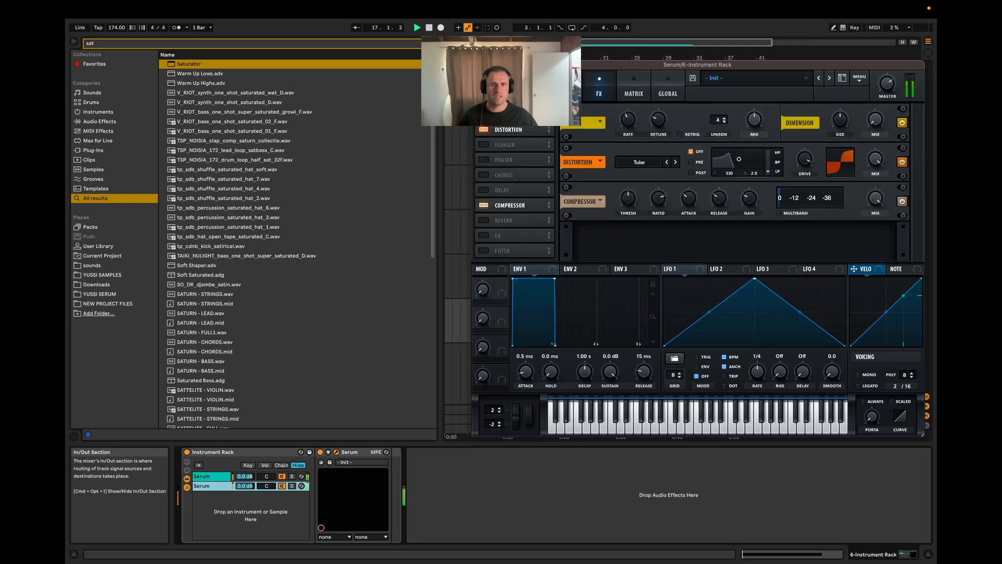
{"action": "left_click", "coordinate": [484, 160]}
{"action": "key", "text": "space"}
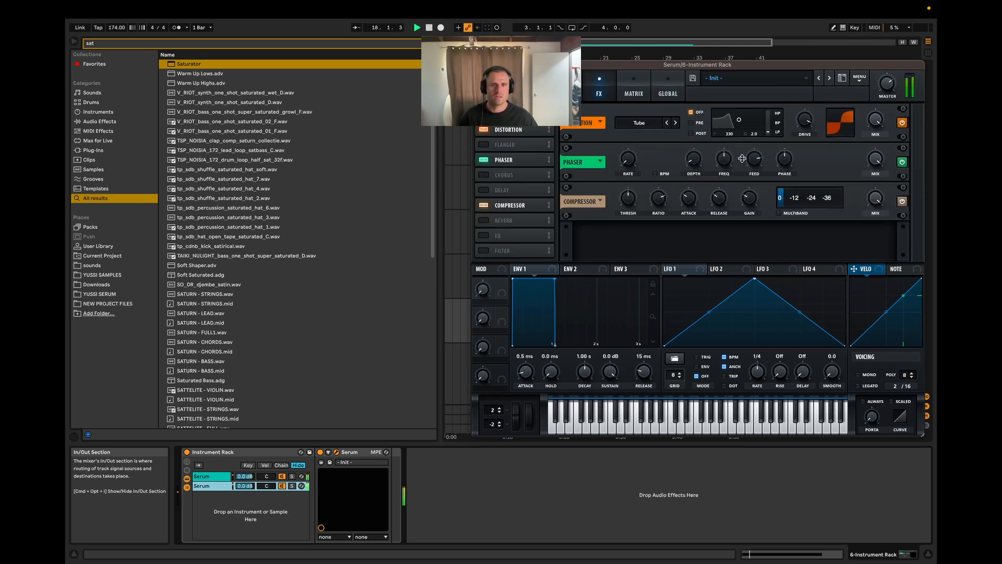
Step: Enable the duplicated Serum's EQ effect with a bell cut on its second band and audition the clip
{"action": "left_click", "coordinate": [482, 235]}
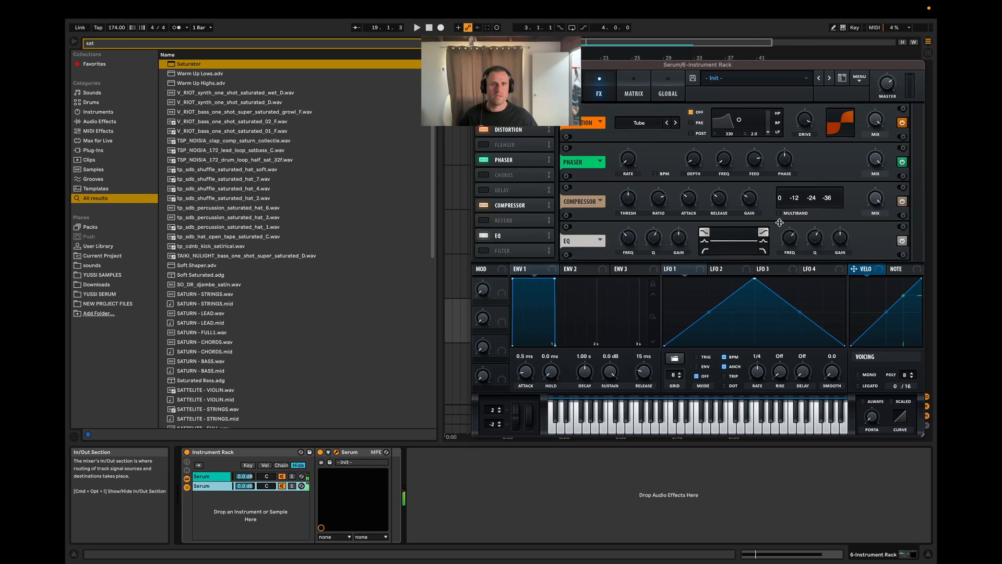
{"action": "left_click_drag", "start_coordinate": [837, 234], "coordinate": [786, 245]}
{"action": "key", "text": "space"}
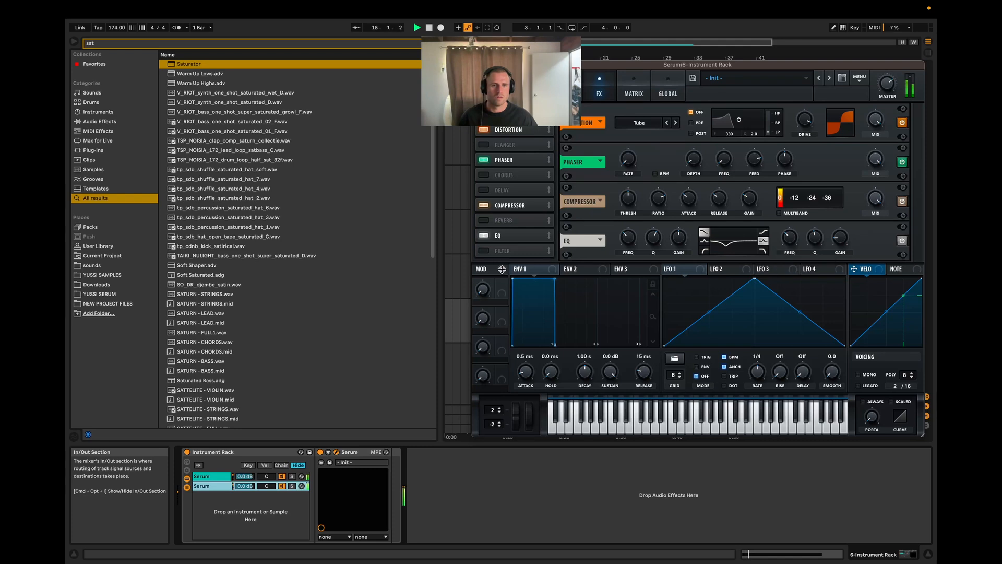
{"action": "left_click", "coordinate": [484, 250]}
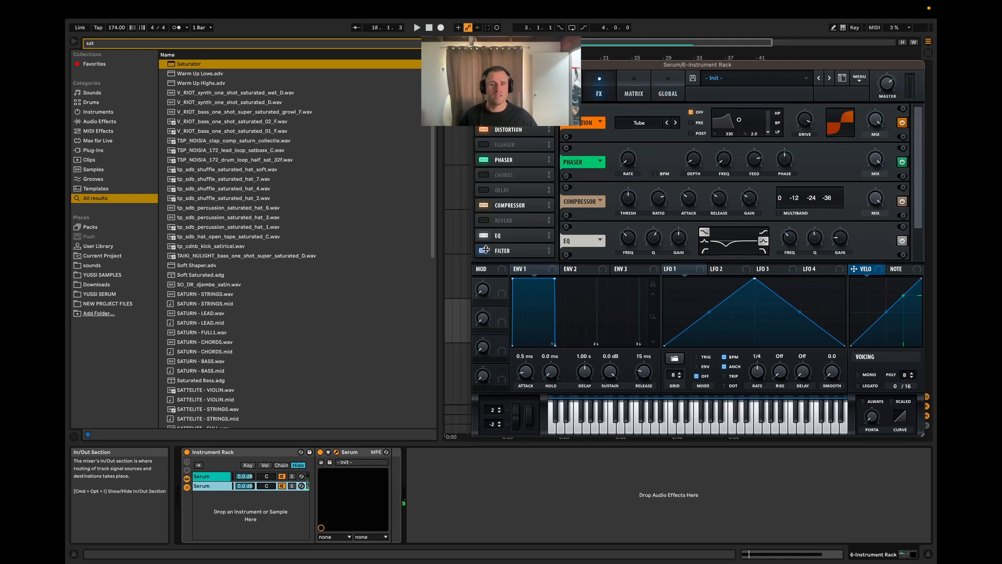
{"action": "scroll", "coordinate": [908, 206], "scroll_direction": "down", "scroll_amount": 3}
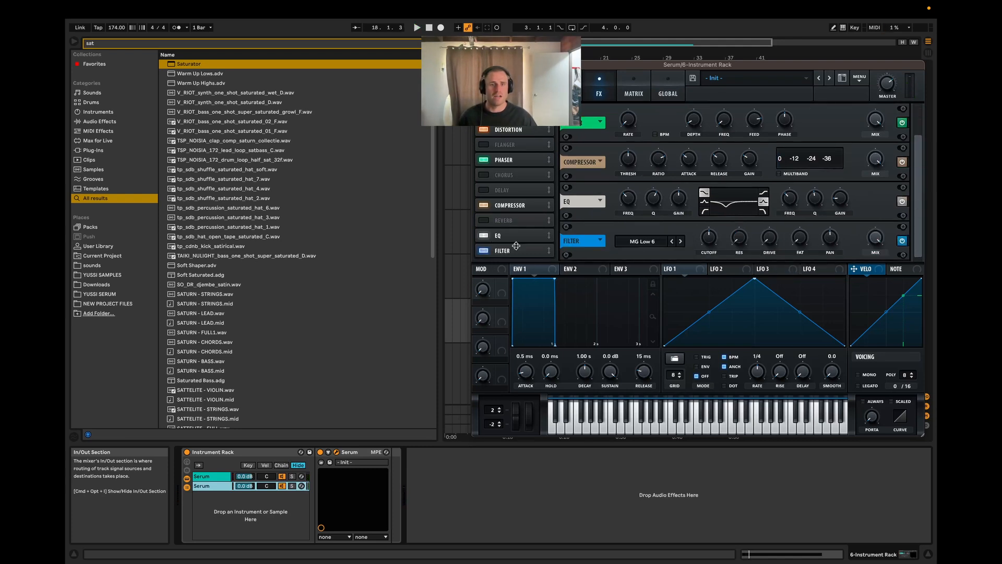
{"action": "left_click", "coordinate": [483, 252]}
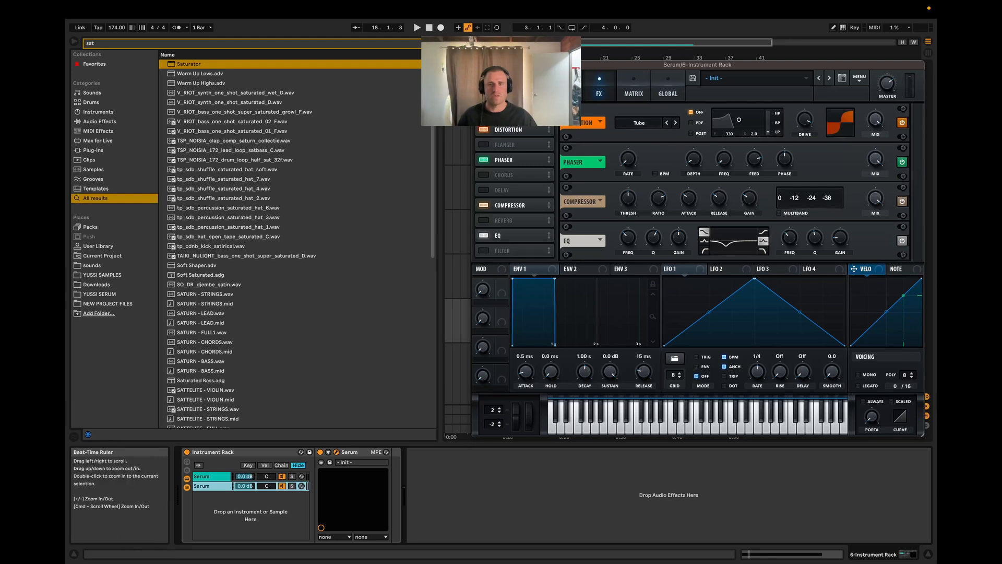
Step: Close the Serum window, search the browser for "eq", and add EQ Eight after Serum in the duplicated chain
{"action": "left_click", "coordinate": [477, 64]}
{"action": "key", "text": "BackSpace"}
{"action": "key", "text": "BackSpace"}
{"action": "key", "text": "BackSpace"}
{"action": "type", "text": "eq"}
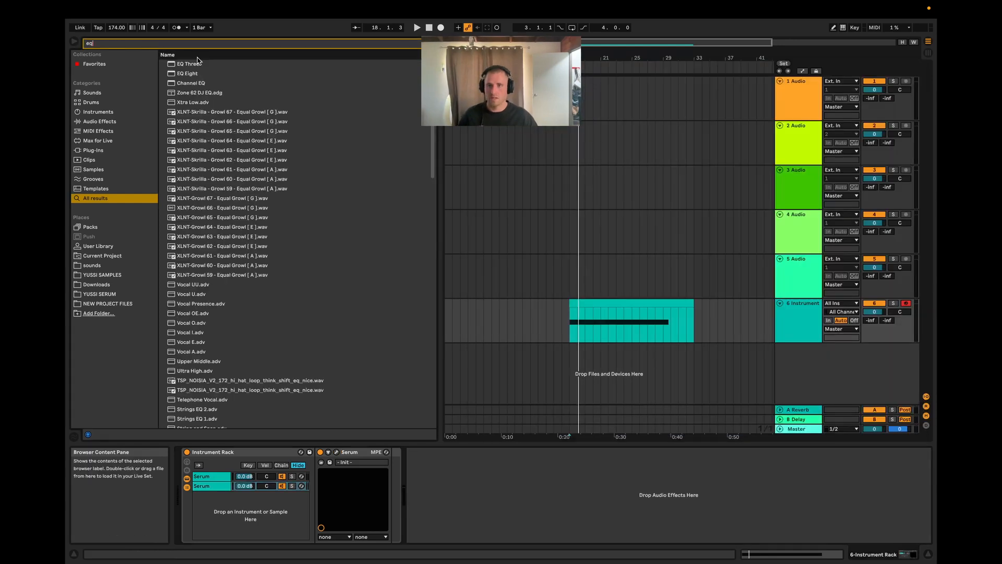
{"action": "left_click_drag", "start_coordinate": [189, 78], "coordinate": [396, 472]}
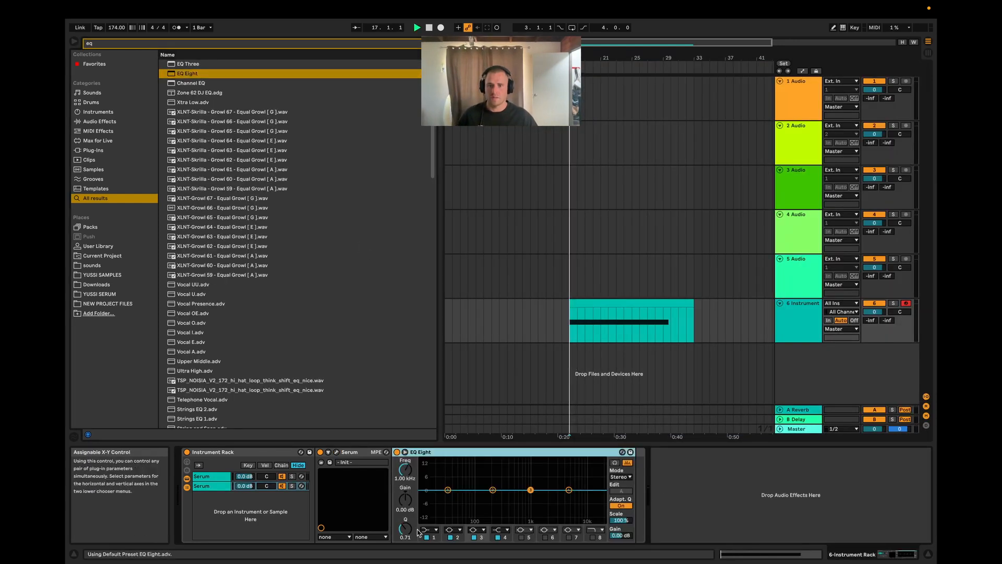
Step: Set EQ Eight's first band to a low cut at about 138 Hz while the clip plays
{"action": "left_click", "coordinate": [434, 530]}
{"action": "left_click", "coordinate": [429, 468]}
{"action": "key", "text": "space"}
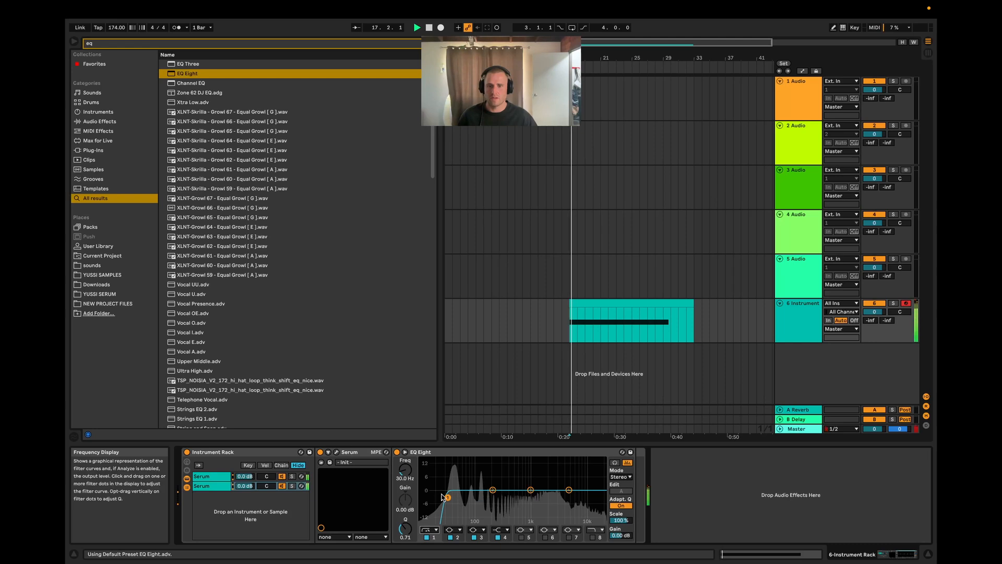
{"action": "left_click_drag", "start_coordinate": [448, 496], "coordinate": [483, 500]}
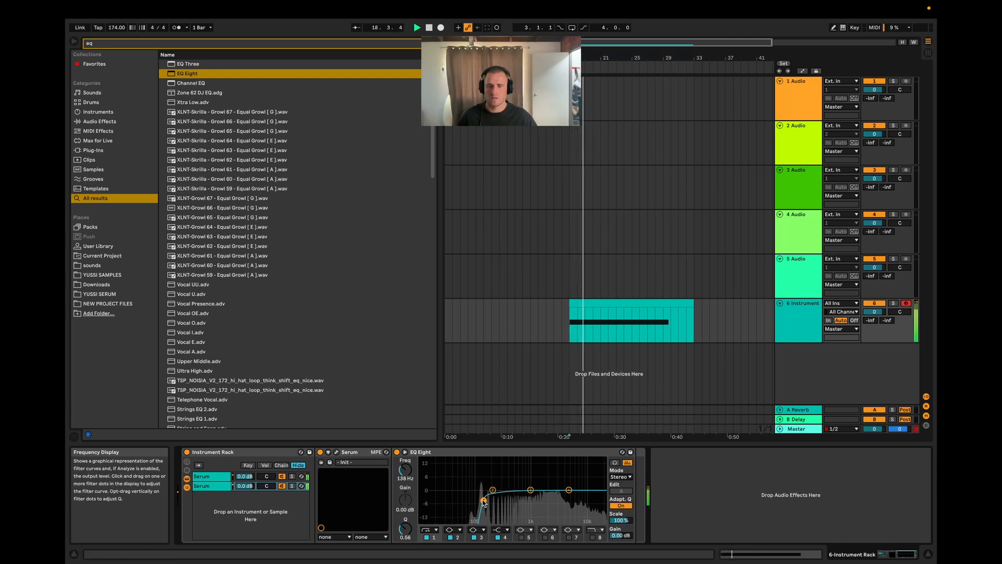
Step: Adjust the duplicated Serum chain's volume, audition the clip, and show the Master track's devices
{"action": "mouse_move", "coordinate": [245, 486]}
{"action": "left_mouse_down"}
{"action": "mouse_move", "coordinate": [244, 478]}
{"action": "mouse_move", "coordinate": [244, 487]}
{"action": "left_mouse_up"}
{"action": "key", "text": "space"}
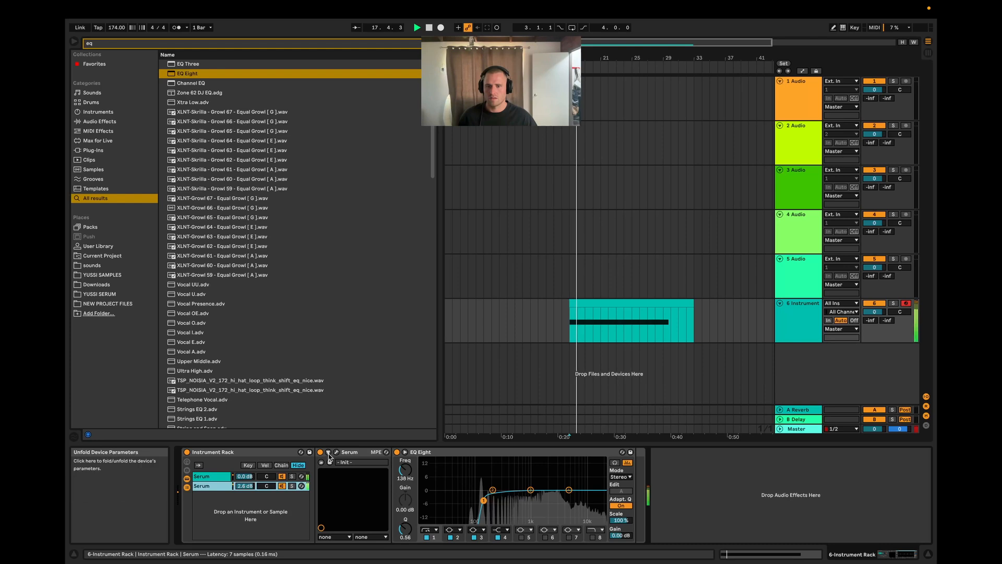
{"action": "key", "text": "space"}
{"action": "left_click", "coordinate": [817, 430]}
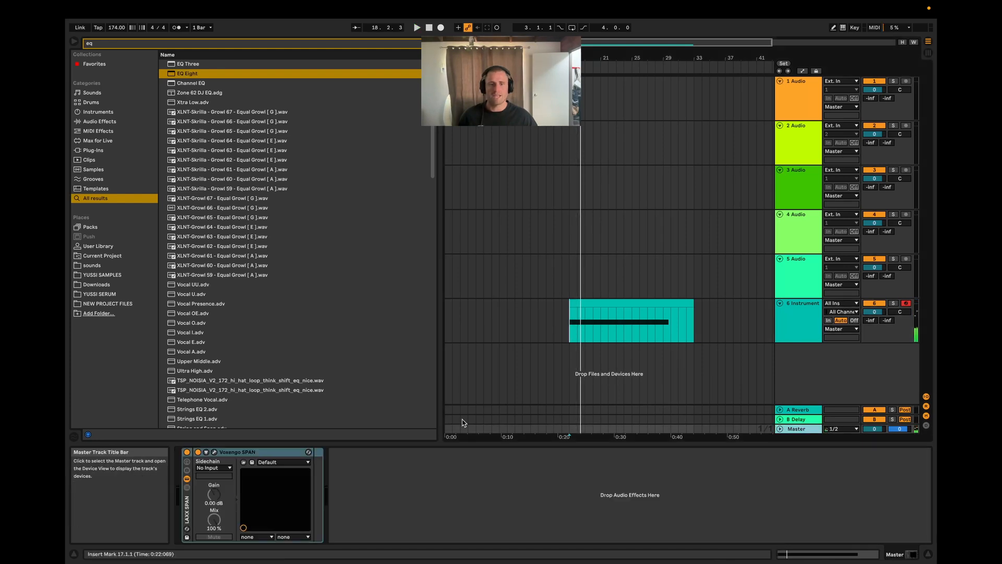
Step: Open SPAN from the Master track, move its window higher, audition the clip, and show the Instrument track's devices
{"action": "left_click", "coordinate": [214, 452]}
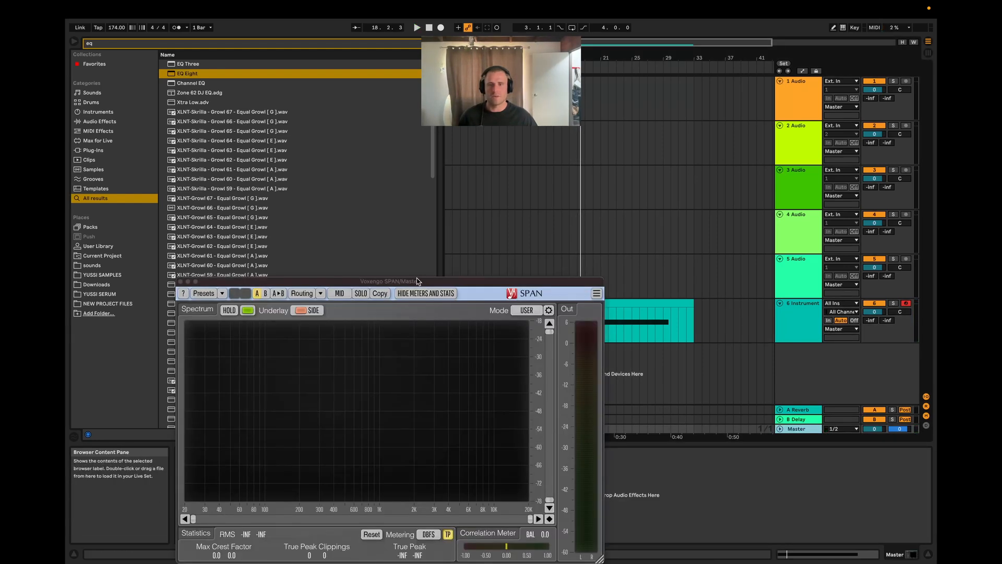
{"action": "left_click_drag", "start_coordinate": [421, 294], "coordinate": [367, 125]}
{"action": "key", "text": "space"}
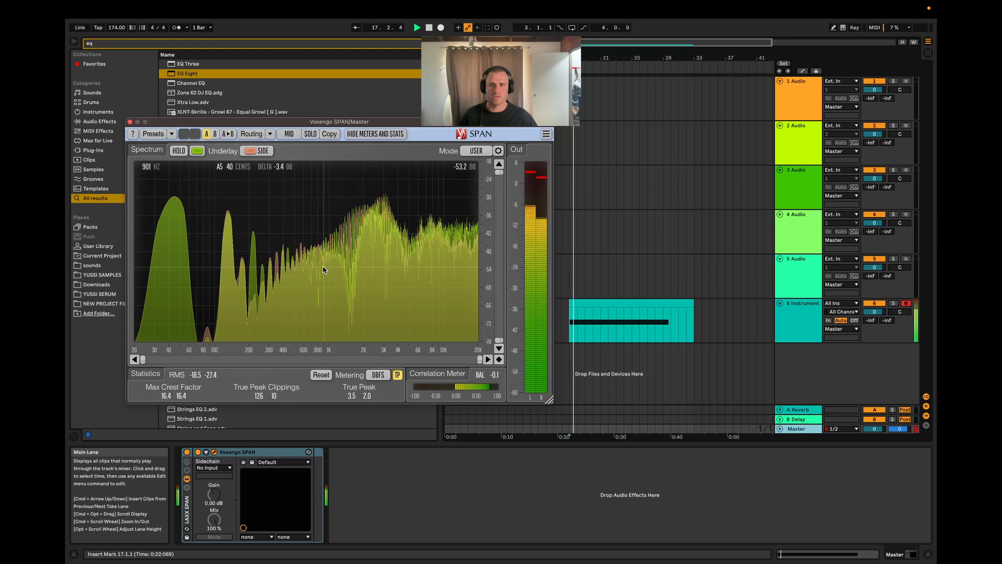
{"action": "left_click", "coordinate": [797, 317]}
{"action": "key", "text": "space"}
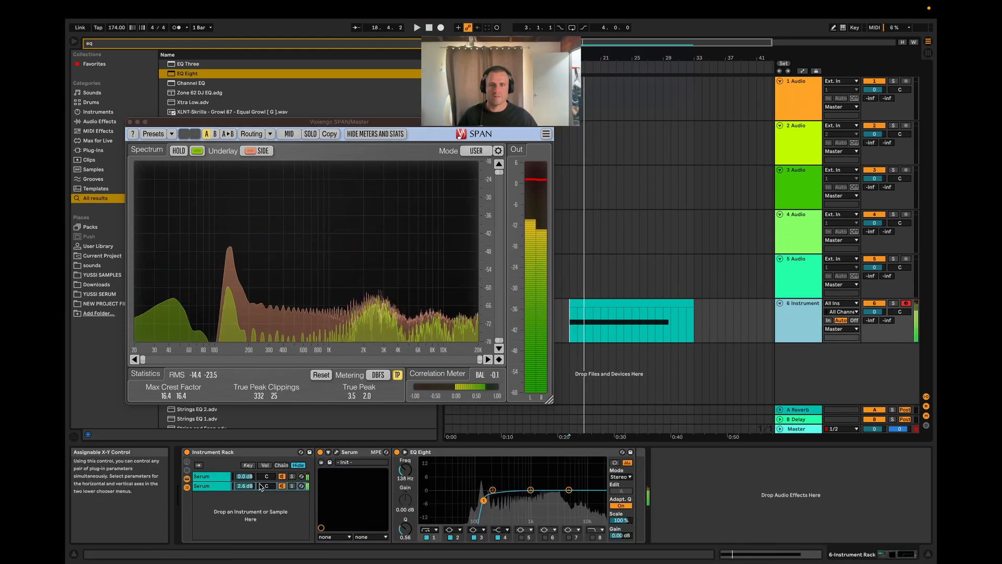
Step: Mute each of the two Serum chains in turn to audition the other in SPAN, and play both chains together
{"action": "left_click", "coordinate": [284, 485]}
{"action": "key", "text": "space"}
{"action": "key", "text": "space"}
{"action": "left_click", "coordinate": [282, 486]}
{"action": "left_click", "coordinate": [282, 477]}
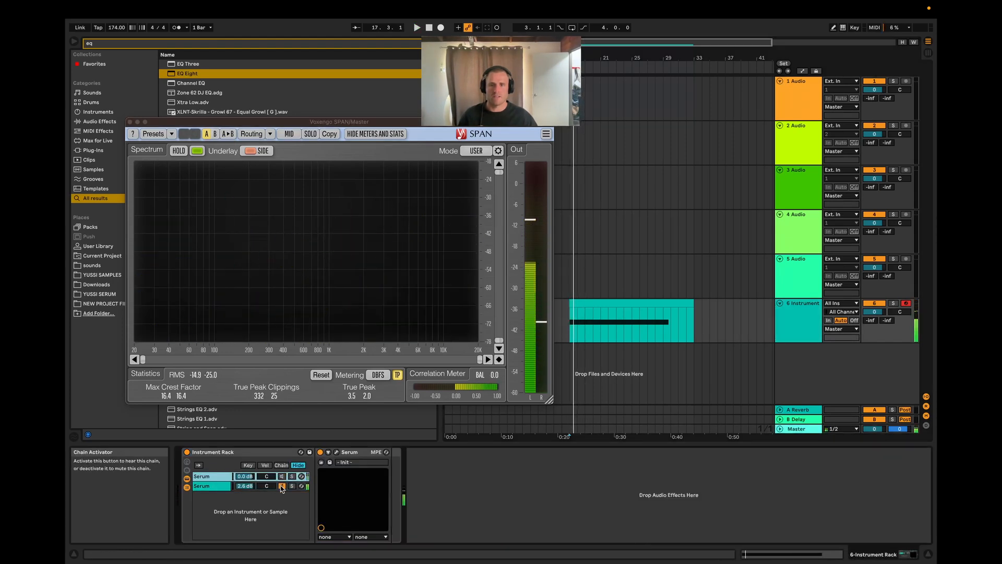
{"action": "key", "text": "space"}
{"action": "key", "text": "space"}
{"action": "left_click", "coordinate": [281, 476]}
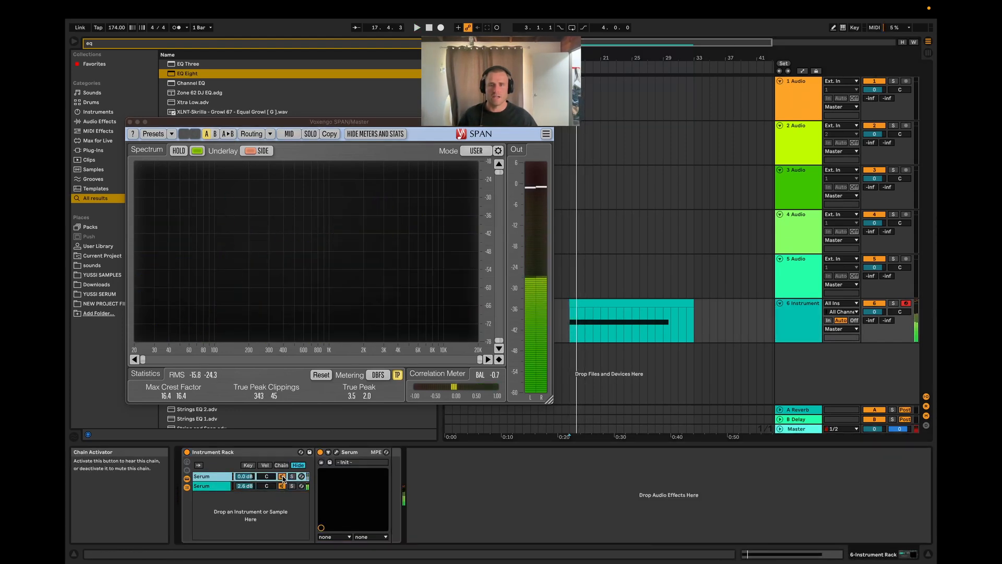
{"action": "key", "text": "space"}
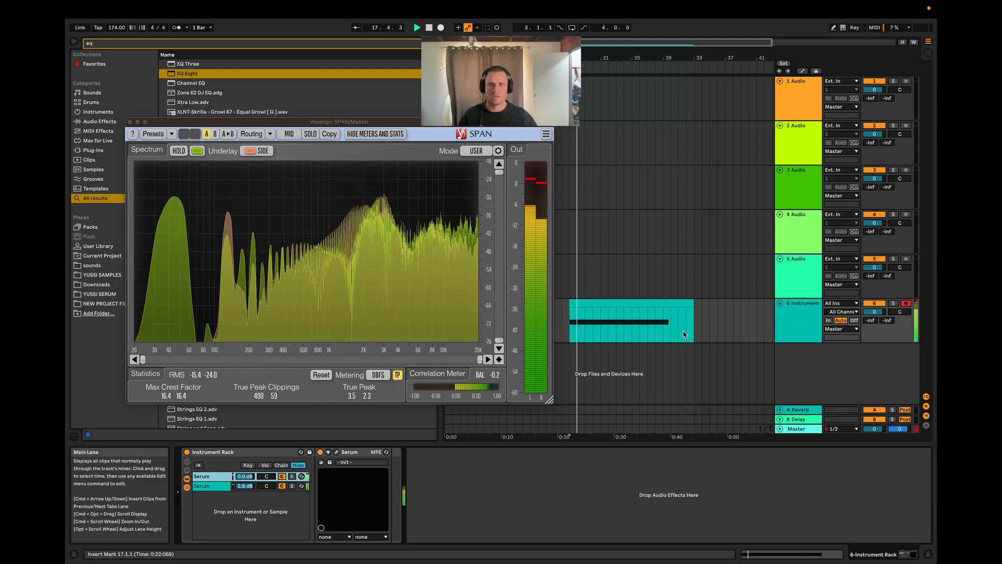
{"action": "key", "text": "space"}
Step: Duplicate the low-cut Serum chain and raise the new Serum's oscillator A by +2 octaves and +7 semitones, auditioning the clip
{"action": "key", "text": "super+d"}
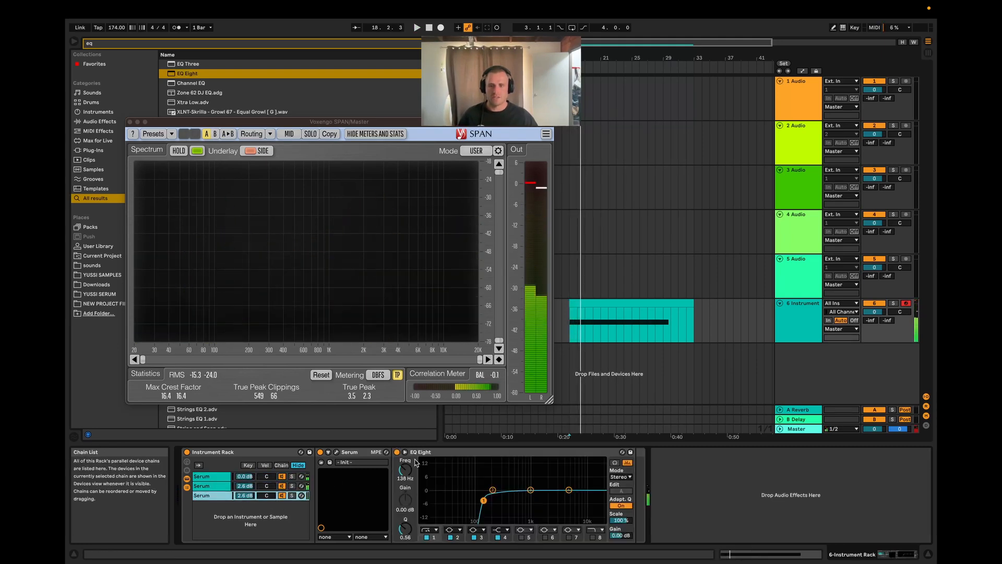
{"action": "left_click", "coordinate": [336, 453]}
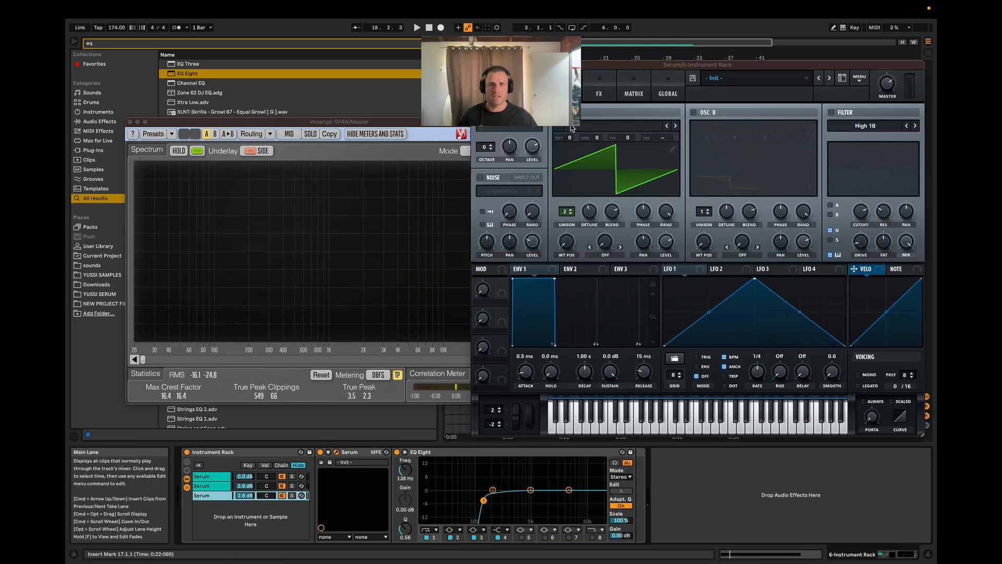
{"action": "left_click_drag", "start_coordinate": [569, 138], "coordinate": [599, 103]}
{"action": "key", "text": "space"}
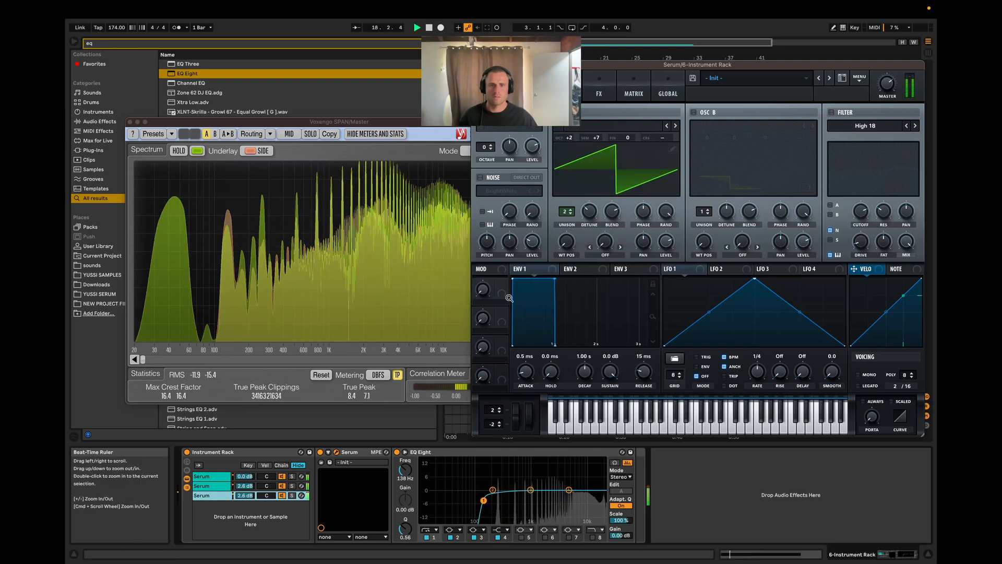
Step: In the new chain's EQ Eight, cut band 3 by 4.34 dB at 2.35 kHz and enable band 8 as a high cut at 13.5 kHz
{"action": "left_click_drag", "start_coordinate": [531, 489], "coordinate": [551, 499]}
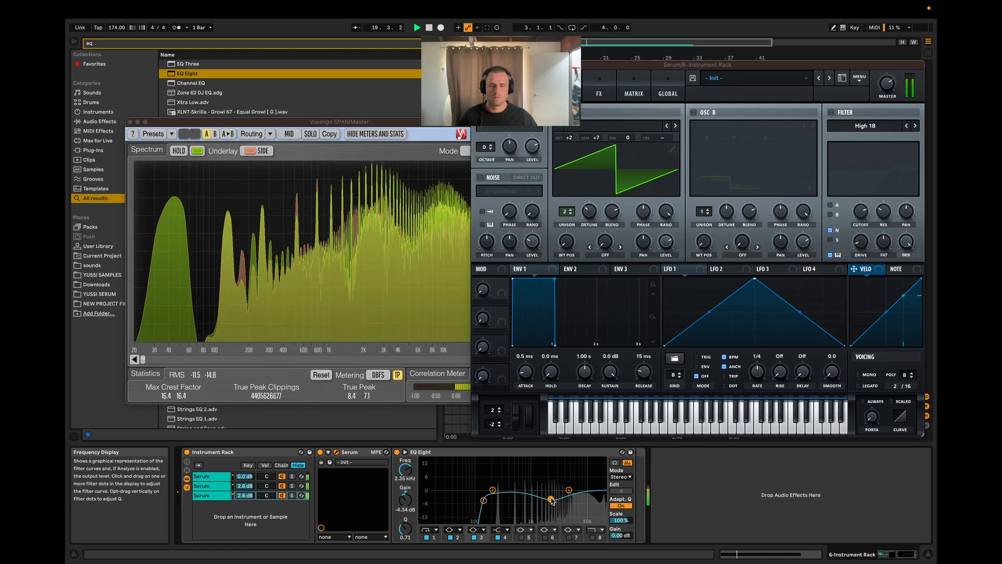
{"action": "left_click", "coordinate": [595, 539]}
{"action": "key", "text": "space"}
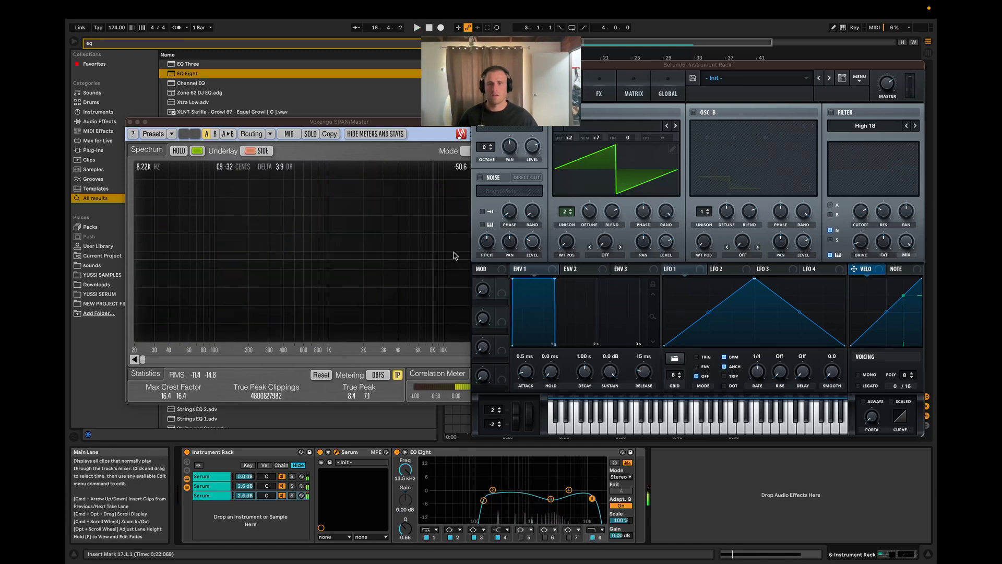
Step: Move the new Serum's window into full view, review its effects, and return to its oscillator settings
{"action": "left_click_drag", "start_coordinate": [637, 68], "coordinate": [554, 137]}
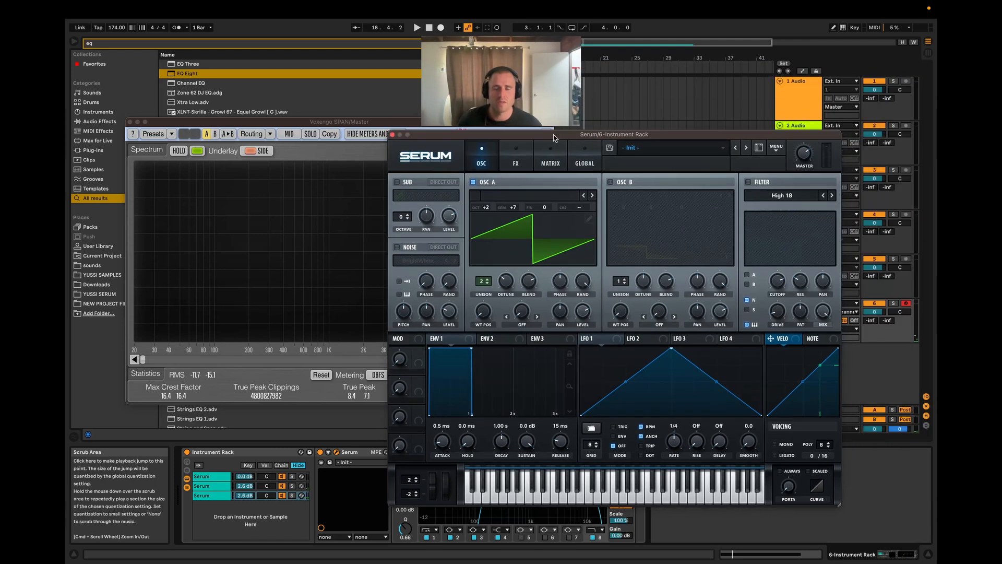
{"action": "left_click", "coordinate": [516, 157]}
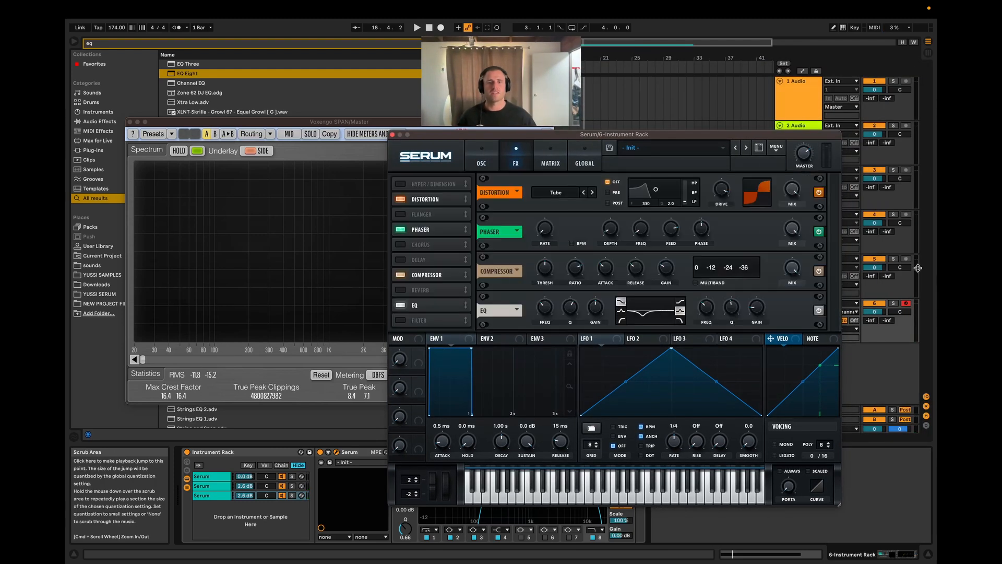
{"action": "left_click", "coordinate": [493, 157]}
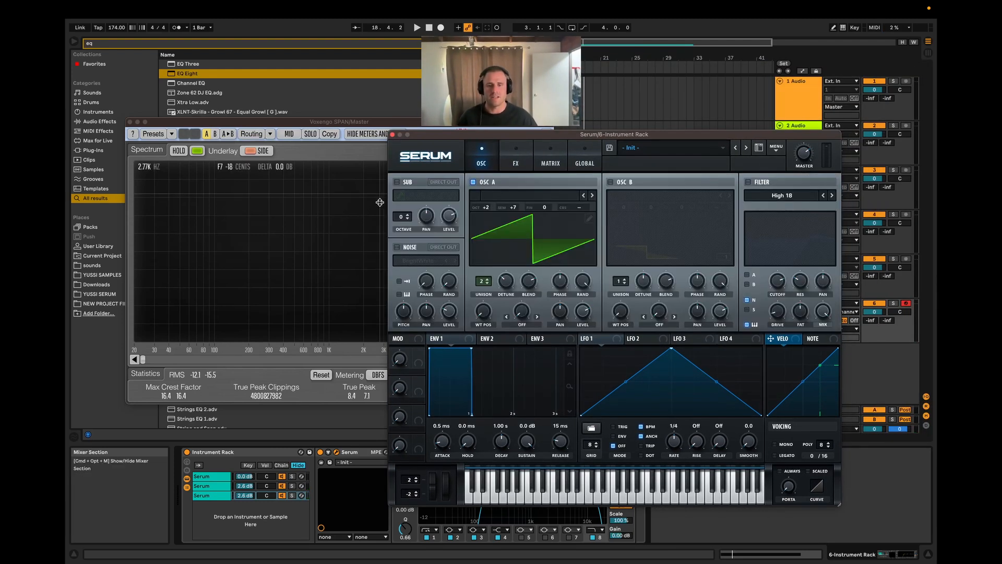
Step: Close the SPAN window and audition the layered clip from bar 17
{"action": "left_click", "coordinate": [130, 122]}
{"action": "scroll", "coordinate": [631, 293], "scroll_direction": "up", "scroll_amount": 3}
{"action": "key", "text": "space"}
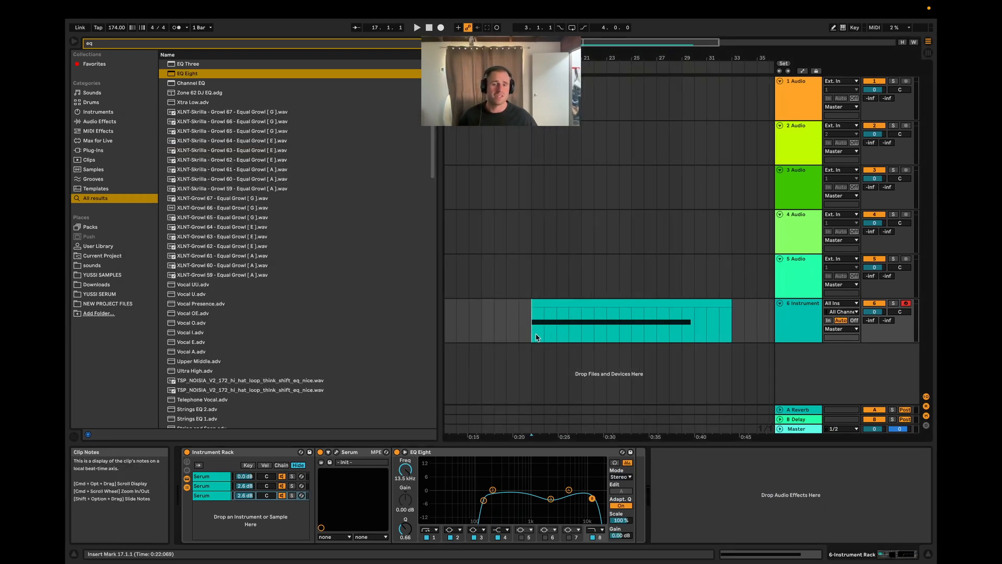